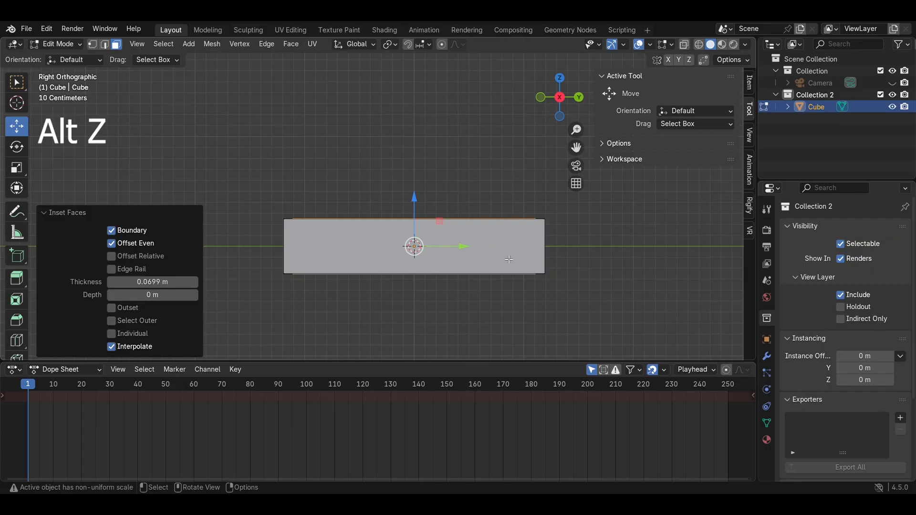
Step: Scale the slab's inset top and bottom faces along Z to about 0.86 with X-ray enabled
{"action": "key", "text": "alt+z"}
{"action": "scroll", "coordinate": [452, 256], "scroll_direction": "up", "scroll_amount": 2}
{"action": "left_click", "coordinate": [14, 168]}
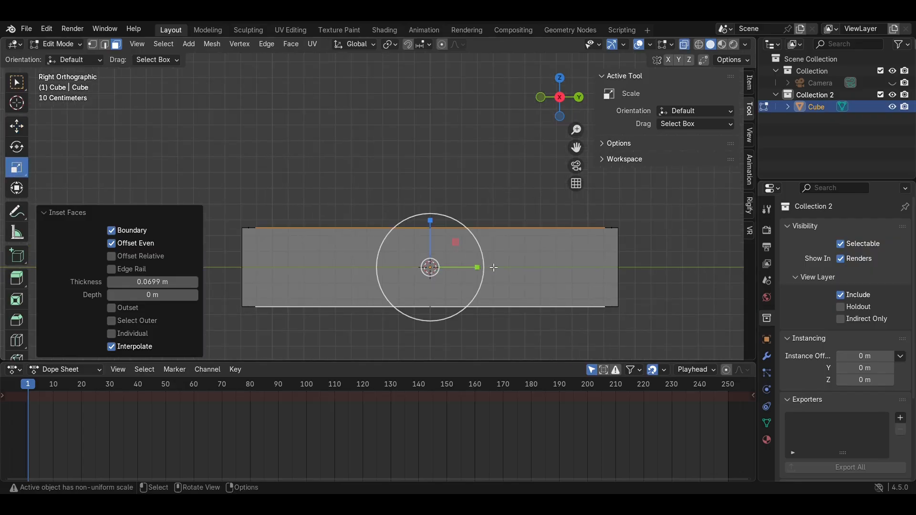
{"action": "left_click_drag", "start_coordinate": [432, 224], "coordinate": [435, 220]}
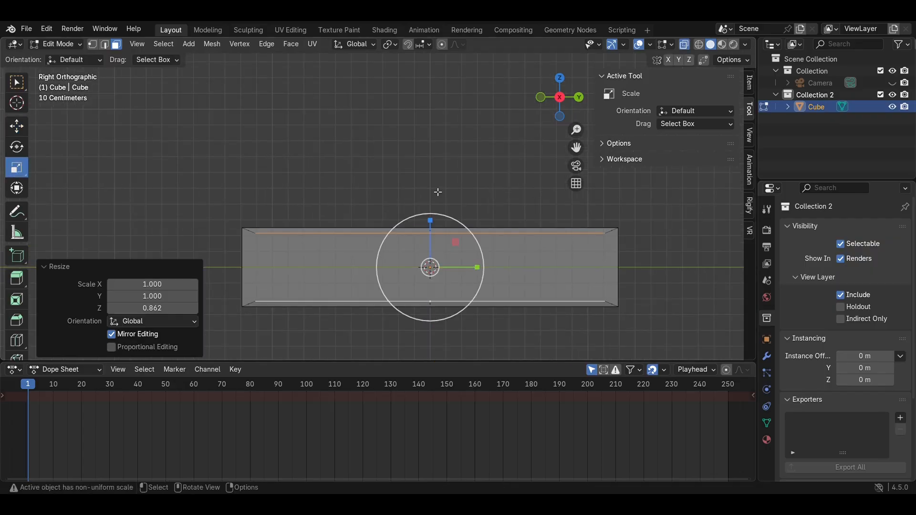
{"action": "middle_click_drag", "start_coordinate": [436, 219], "coordinate": [481, 258]}
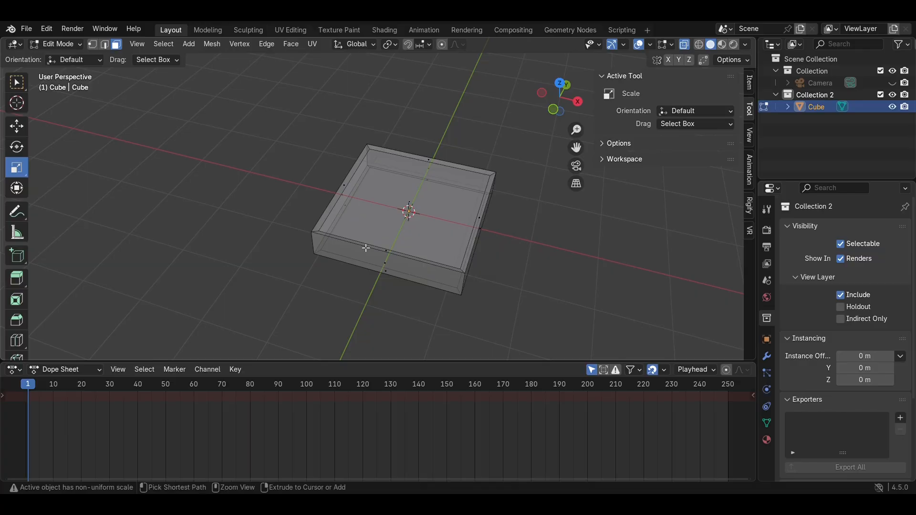
Step: Add three evenly spaced loop cuts across the slab along each horizontal direction
{"action": "key", "text": "ctrl+r"}
{"action": "scroll", "coordinate": [349, 251], "scroll_direction": "up", "scroll_amount": 1}
{"action": "left_click", "coordinate": [349, 251]}
{"action": "right_click", "coordinate": [349, 251]}
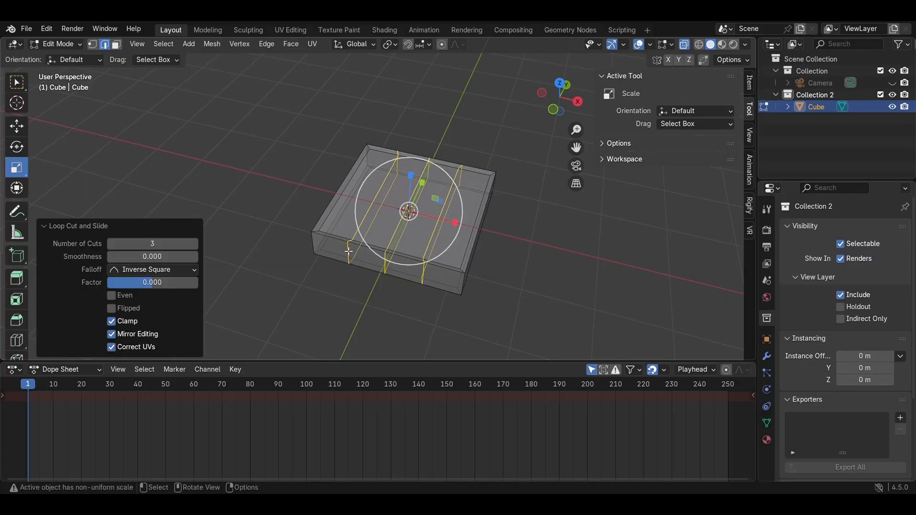
{"action": "left_click", "coordinate": [560, 84]}
{"action": "key", "text": "ctrl+r"}
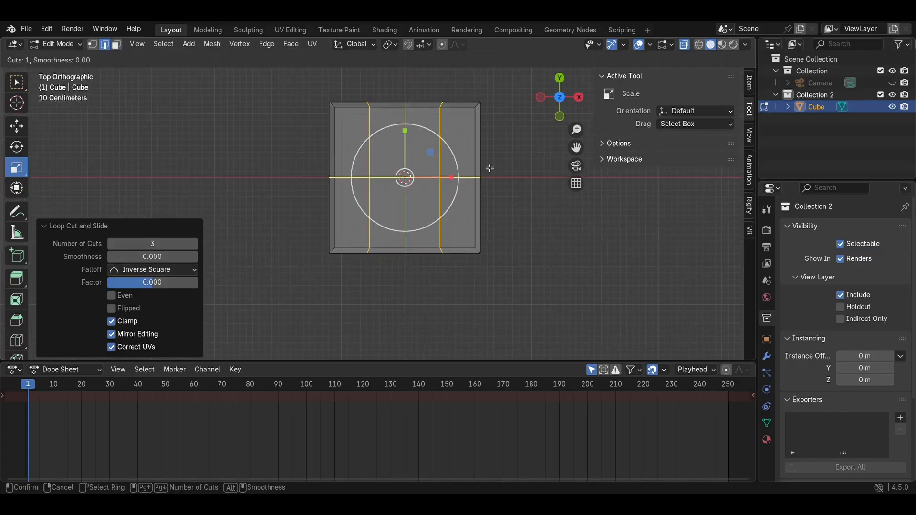
{"action": "left_click", "coordinate": [479, 173]}
{"action": "right_click", "coordinate": [479, 173]}
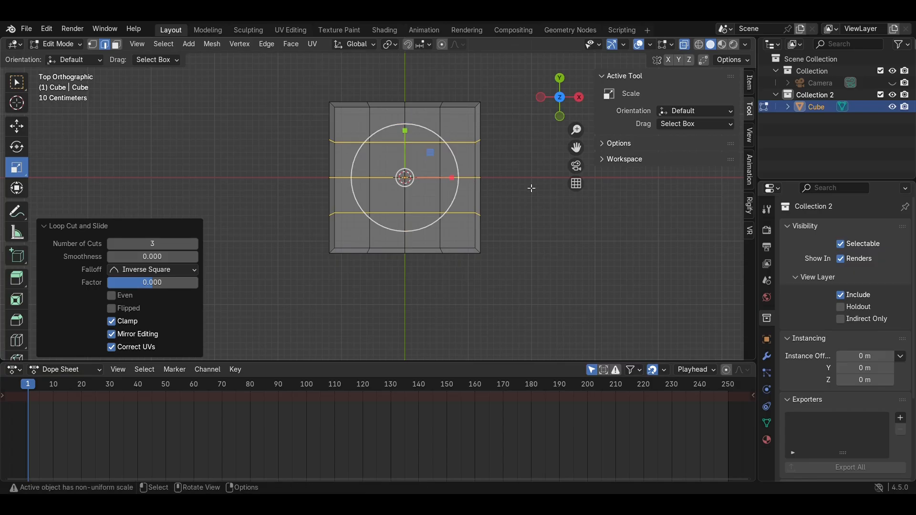
{"action": "left_click", "coordinate": [531, 188]}
Step: Pull the upper vertices of the slab's +X edge and the lower vertices of its -X edge slightly inward along X
{"action": "middle_click_drag", "start_coordinate": [527, 178], "coordinate": [508, 217], "text": "shift"}
{"action": "scroll", "coordinate": [508, 217], "scroll_direction": "up", "scroll_amount": 1}
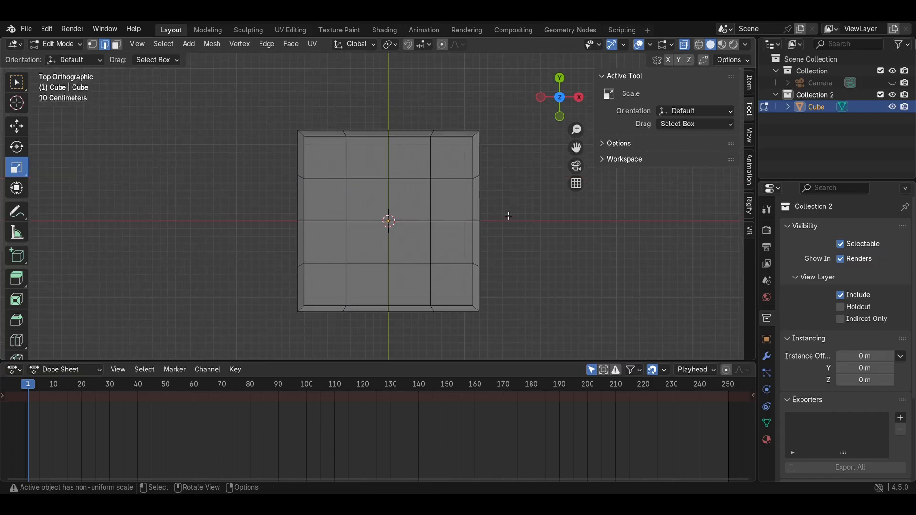
{"action": "left_click_drag", "start_coordinate": [469, 165], "coordinate": [458, 171]}
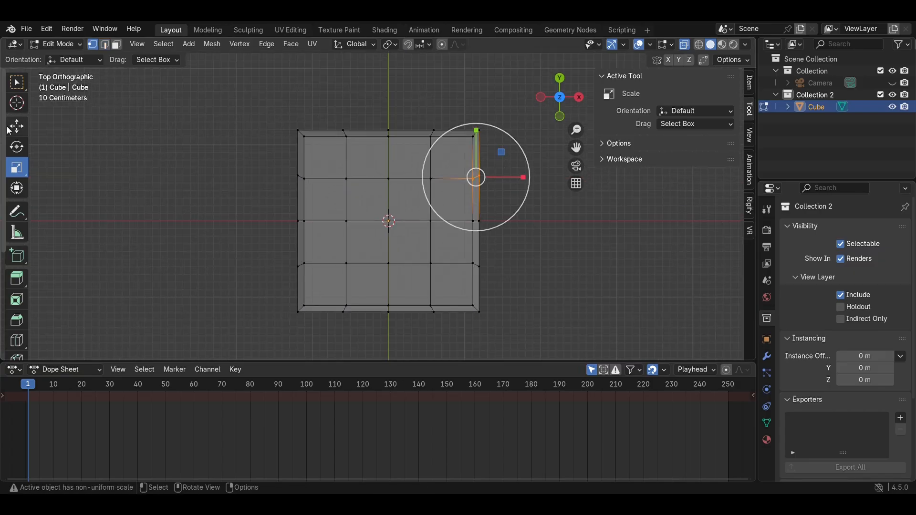
{"action": "left_click", "coordinate": [16, 126]}
{"action": "left_click_drag", "start_coordinate": [518, 177], "coordinate": [510, 177]}
{"action": "left_click_drag", "start_coordinate": [278, 245], "coordinate": [319, 281]}
{"action": "left_click_drag", "start_coordinate": [351, 265], "coordinate": [358, 265]}
Step: Move the +Y edge's middle vertices about 0.14 m inward and two vertex groups of the -Y edge slightly inward, finishing in Object Mode
{"action": "left_click_drag", "start_coordinate": [388, 90], "coordinate": [404, 154]}
{"action": "left_click_drag", "start_coordinate": [388, 84], "coordinate": [389, 95]}
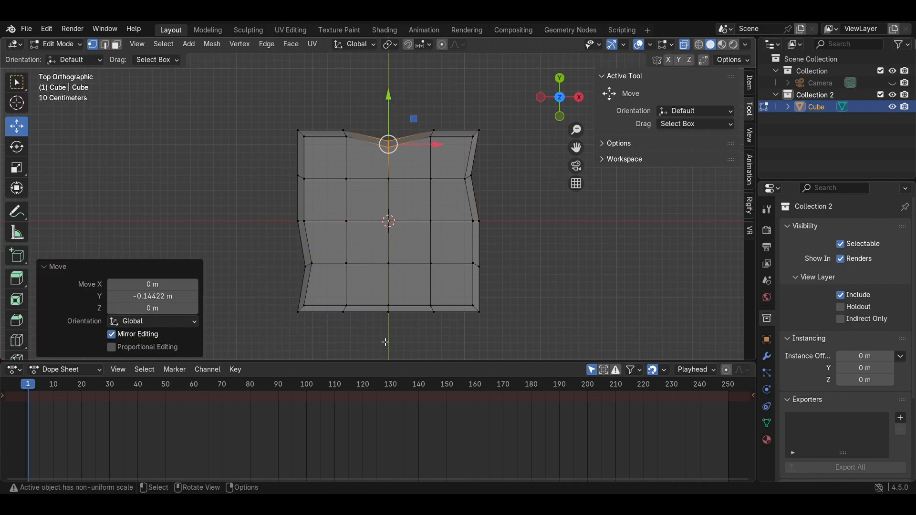
{"action": "left_click_drag", "start_coordinate": [372, 337], "coordinate": [338, 303]}
{"action": "left_click_drag", "start_coordinate": [344, 284], "coordinate": [346, 280]}
{"action": "left_click_drag", "start_coordinate": [437, 331], "coordinate": [423, 303]}
{"action": "left_click_drag", "start_coordinate": [434, 278], "coordinate": [435, 274]}
{"action": "key", "text": "Tab"}
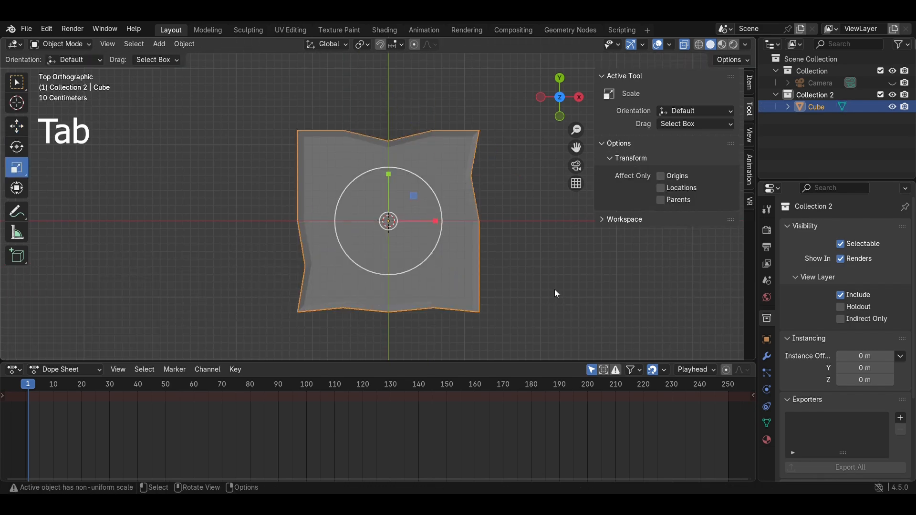
Step: Save the file and scale the slab down along Z to make it thinner
{"action": "middle_click_drag", "start_coordinate": [557, 293], "coordinate": [500, 163]}
{"action": "key", "text": "ctrl+s"}
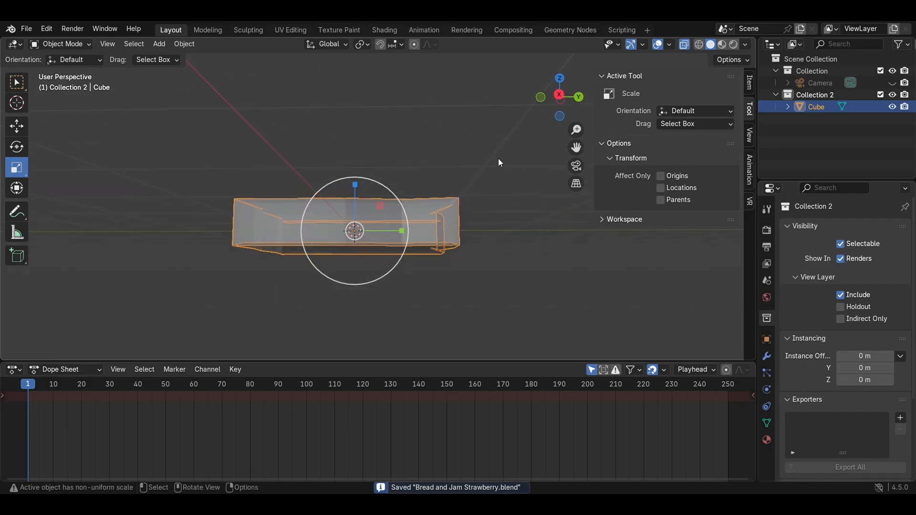
{"action": "left_click", "coordinate": [562, 91]}
{"action": "left_click_drag", "start_coordinate": [343, 201], "coordinate": [346, 216]}
{"action": "mouse_move", "coordinate": [383, 173]}
{"action": "middle_mouse_down"}
{"action": "mouse_move", "coordinate": [485, 221]}
{"action": "mouse_move", "coordinate": [467, 211]}
{"action": "mouse_move", "coordinate": [402, 226]}
{"action": "middle_mouse_up"}
Step: Add a Bevel modifier and a Subdivision Surface modifier to the slab
{"action": "left_click", "coordinate": [767, 356]}
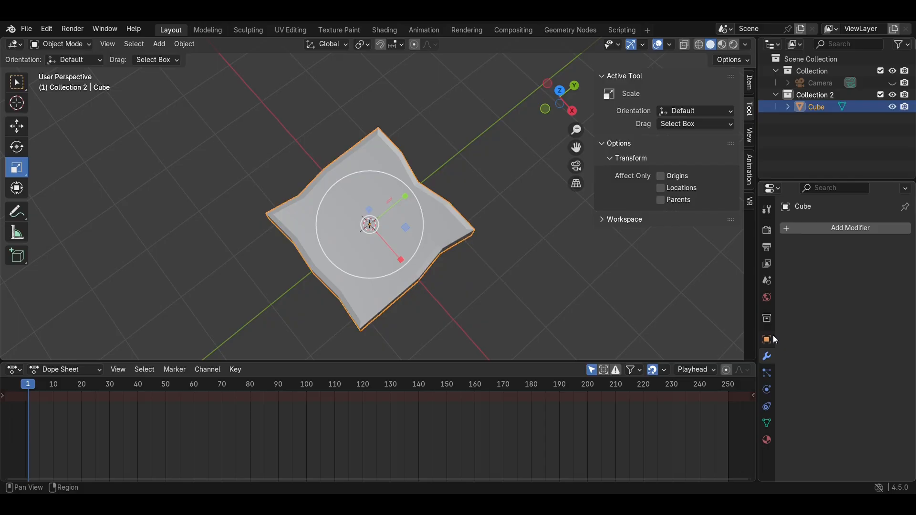
{"action": "left_click", "coordinate": [842, 230]}
{"action": "mouse_move", "coordinate": [820, 273]}
{"action": "left_click", "coordinate": [701, 81]}
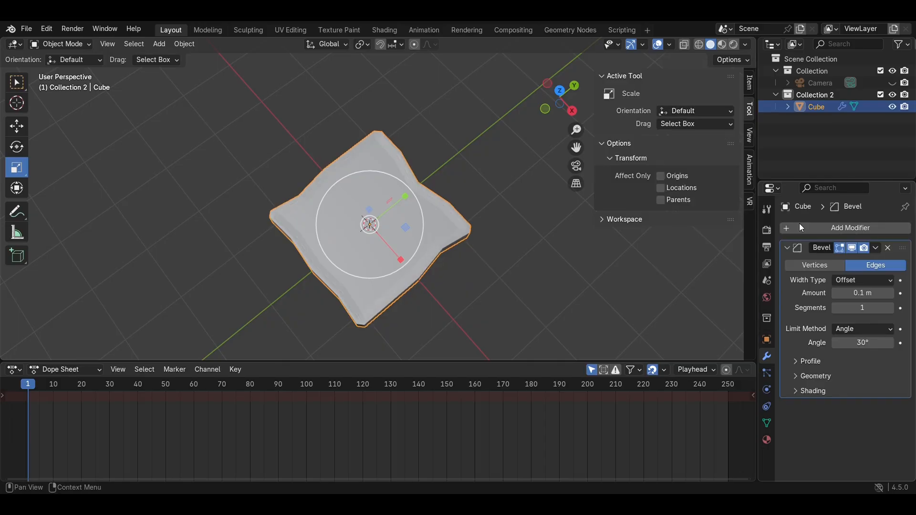
{"action": "left_click", "coordinate": [850, 231]}
{"action": "mouse_move", "coordinate": [846, 228]}
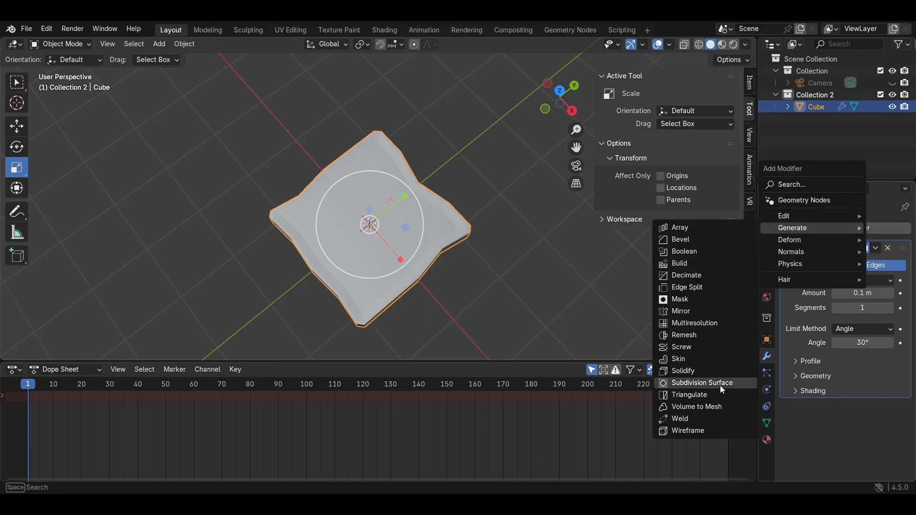
{"action": "left_click", "coordinate": [702, 384]}
Step: Set the Bevel amount to 0.5 m with 5 segments and the Subdivision viewport level to 2
{"action": "scroll", "coordinate": [808, 417], "scroll_direction": "down", "scroll_amount": 1}
{"action": "left_click", "coordinate": [879, 286]}
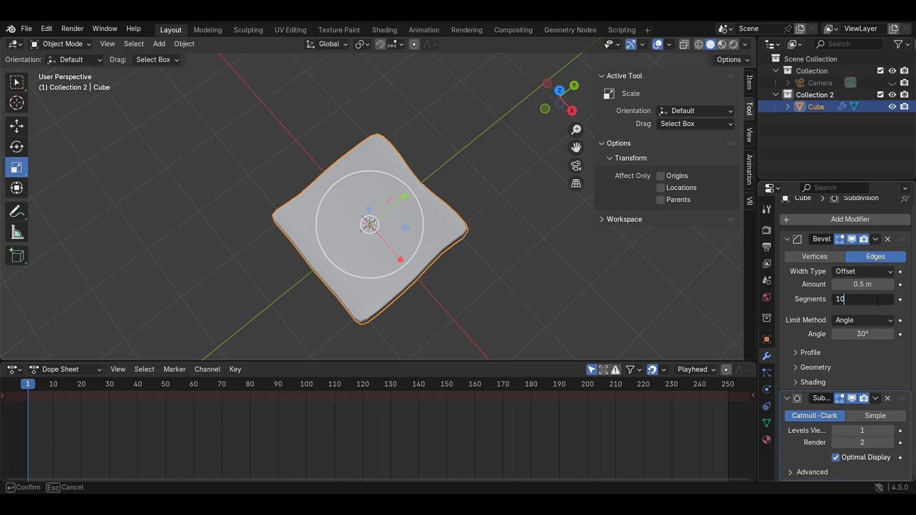
{"action": "left_click", "coordinate": [878, 302]}
{"action": "type", "text": "10"}
{"action": "key", "text": "Return"}
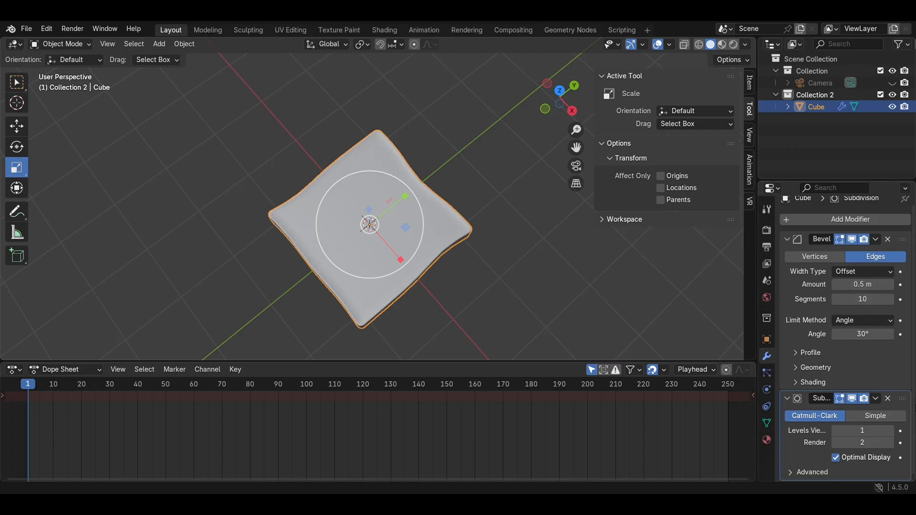
{"action": "left_click", "coordinate": [897, 430]}
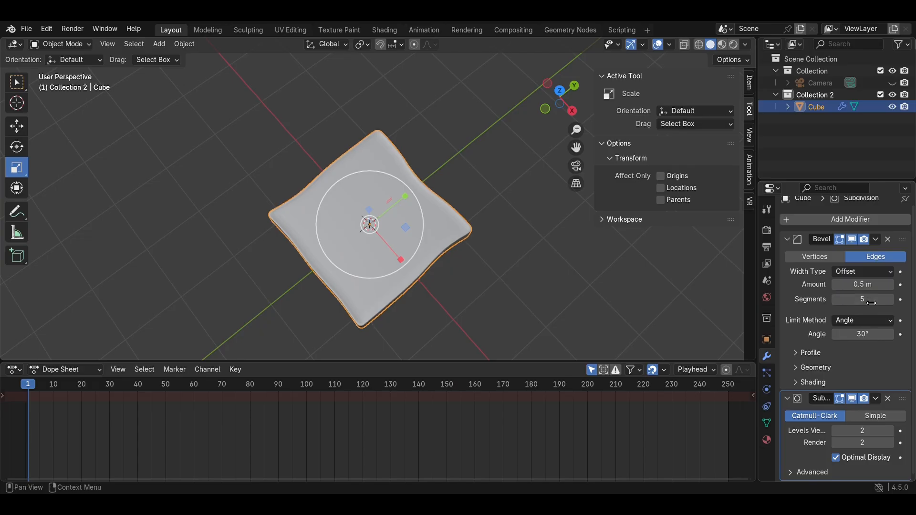
Step: Save the file and shade the bread slab smooth
{"action": "left_click", "coordinate": [522, 249]}
{"action": "middle_click_drag", "start_coordinate": [522, 249], "coordinate": [480, 187]}
{"action": "scroll", "coordinate": [479, 187], "scroll_direction": "up", "scroll_amount": 4}
{"action": "key", "text": "ctrl+s"}
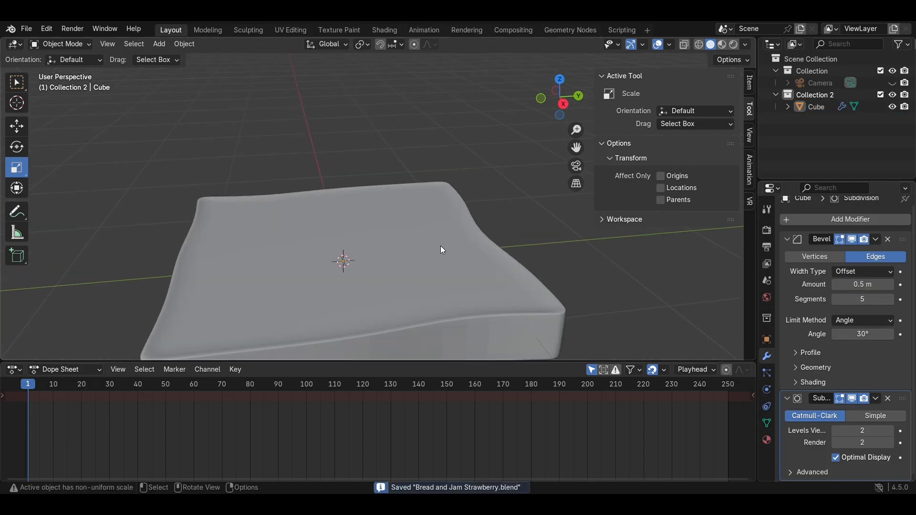
{"action": "middle_click_drag", "start_coordinate": [441, 246], "coordinate": [456, 293]}
{"action": "left_click", "coordinate": [456, 305]}
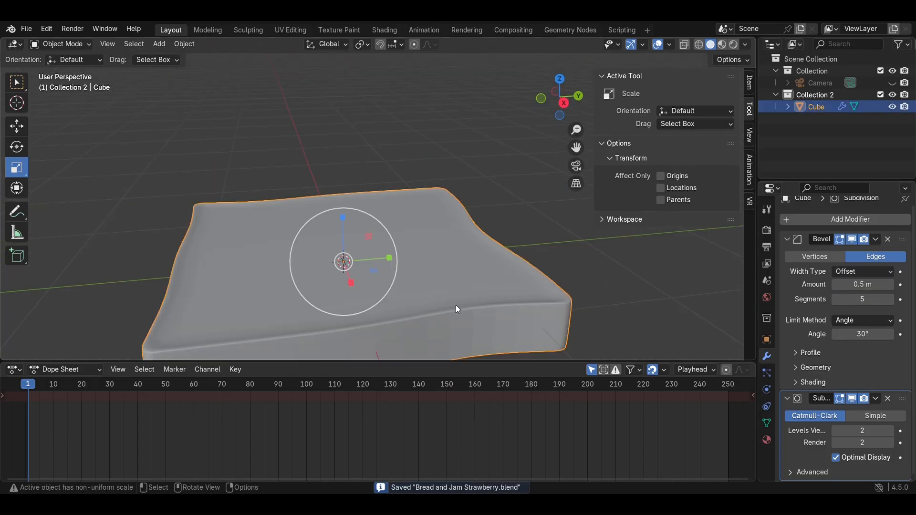
{"action": "right_click", "coordinate": [456, 305]}
{"action": "left_click", "coordinate": [443, 277]}
{"action": "left_click", "coordinate": [617, 278]}
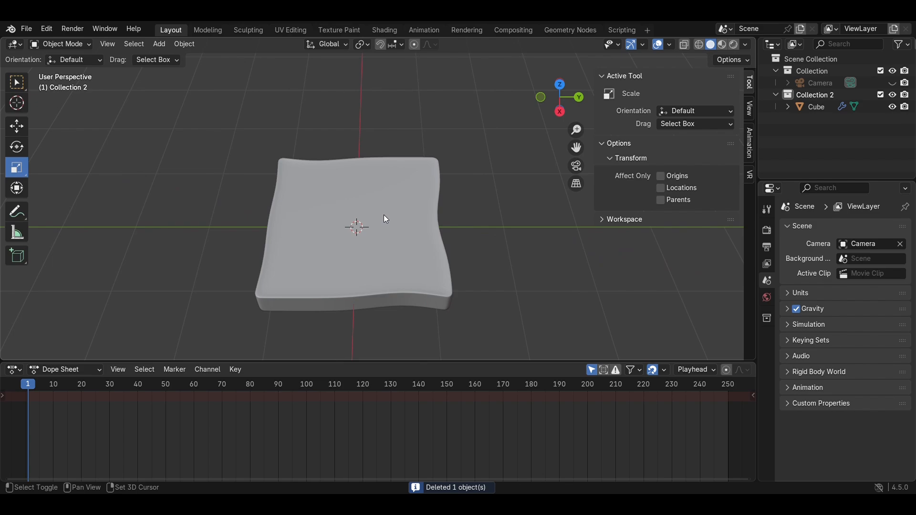
Step: Add a cube mesh and flatten it along Z to about 0.08 of its height
{"action": "key", "text": "shift+a"}
{"action": "mouse_move", "coordinate": [385, 215]}
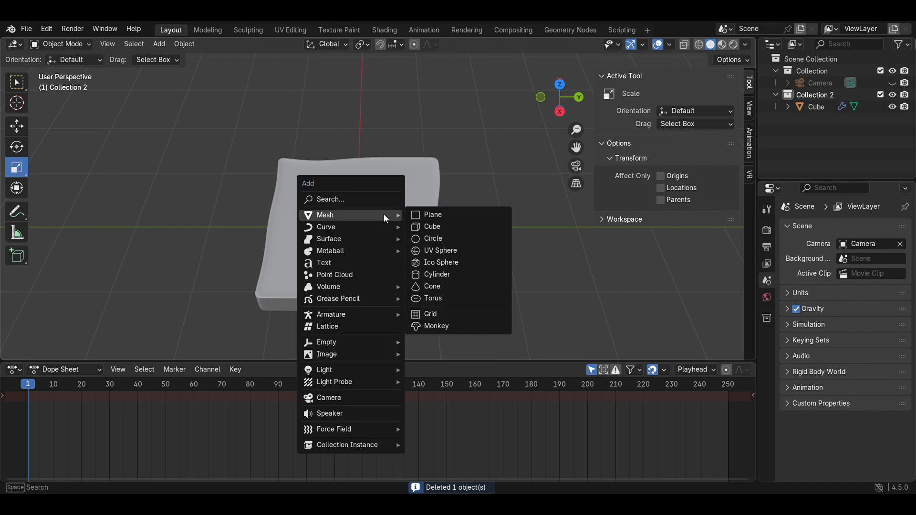
{"action": "left_click", "coordinate": [426, 227]}
{"action": "key", "text": "KP_3"}
{"action": "key", "text": "s"}
{"action": "key", "text": "z"}
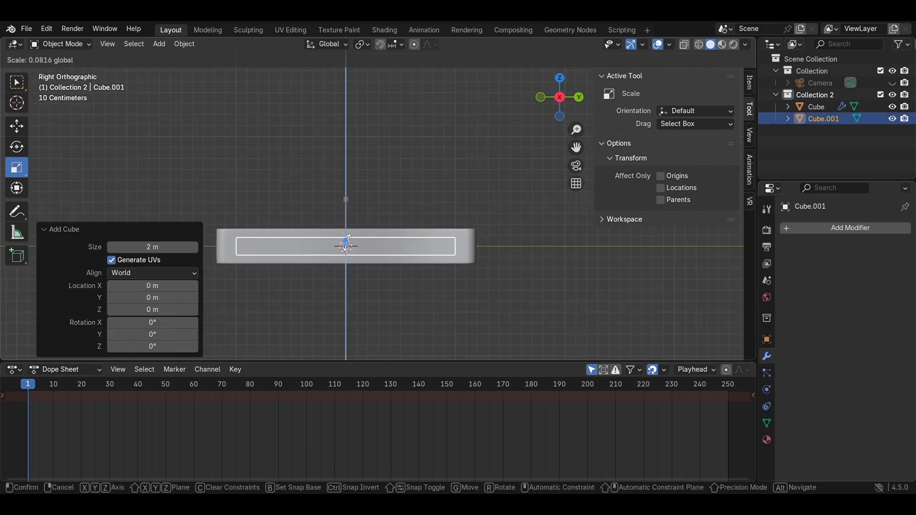
{"action": "left_click", "coordinate": [350, 248]}
Step: Raise the flattened cube along Z onto the top of the bread slab
{"action": "left_click", "coordinate": [16, 127]}
{"action": "scroll", "coordinate": [311, 220], "scroll_direction": "up", "scroll_amount": 3}
{"action": "left_click_drag", "start_coordinate": [329, 238], "coordinate": [330, 204]}
Step: Scale the flattened cube's top face down to about half its size, giving it sloped sides
{"action": "key", "text": "Tab"}
{"action": "middle_click_drag", "start_coordinate": [446, 151], "coordinate": [436, 237]}
{"action": "scroll", "coordinate": [437, 237], "scroll_direction": "down", "scroll_amount": 4}
{"action": "left_click", "coordinate": [342, 232]}
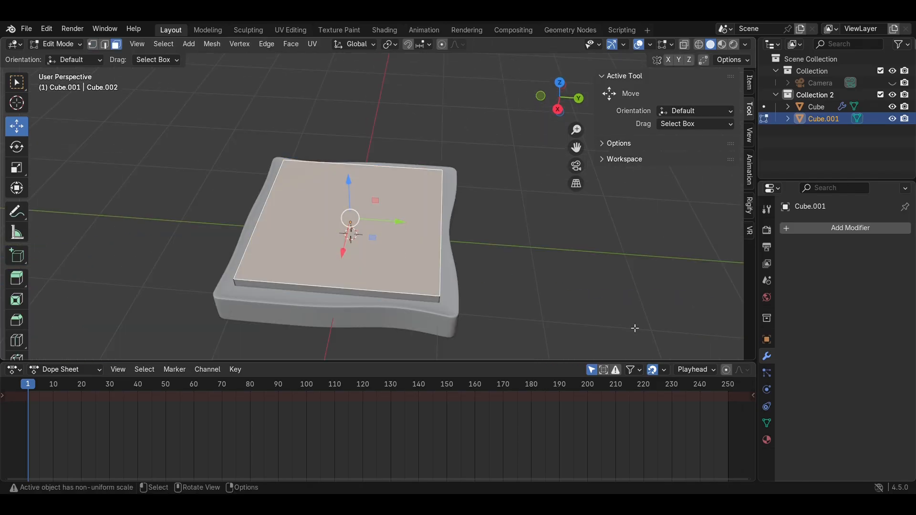
{"action": "key", "text": "e"}
{"action": "key", "text": "s"}
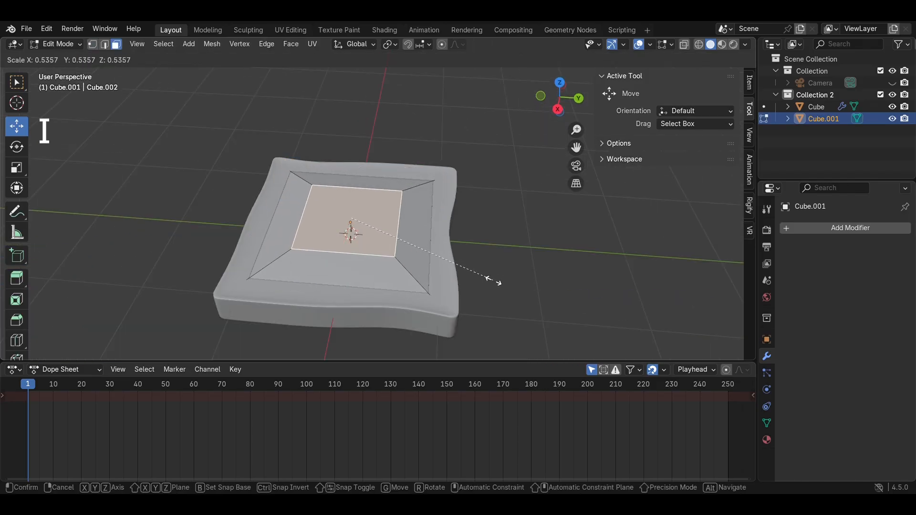
{"action": "left_click", "coordinate": [478, 273]}
{"action": "left_click", "coordinate": [535, 288]}
{"action": "key", "text": "ctrl+z"}
{"action": "left_click", "coordinate": [527, 140]}
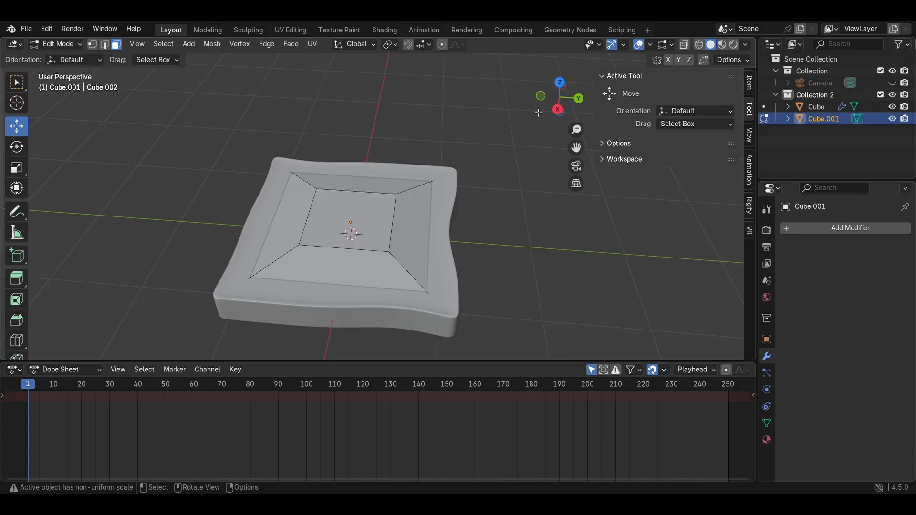
Step: Subdivide all faces of the tapered block with 2 cuts
{"action": "key", "text": "alt+z"}
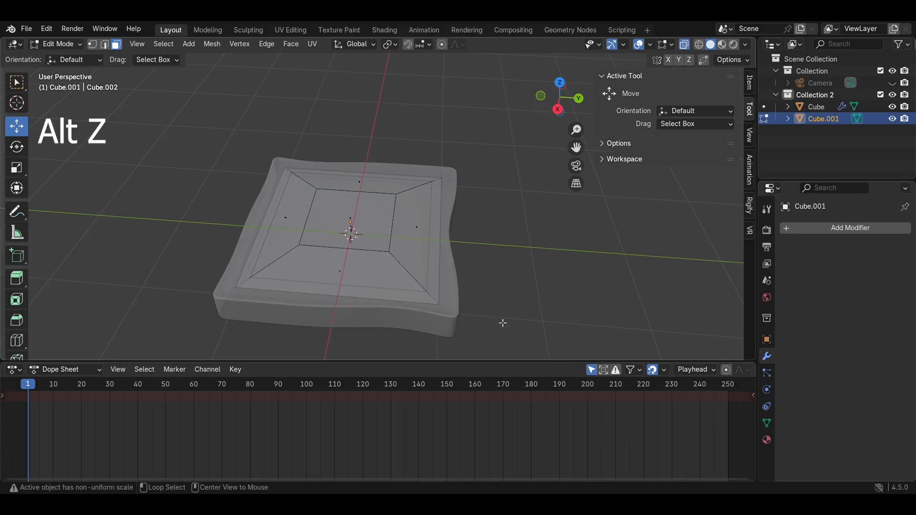
{"action": "left_click_drag", "start_coordinate": [511, 333], "coordinate": [173, 141]}
{"action": "right_click", "coordinate": [356, 231]}
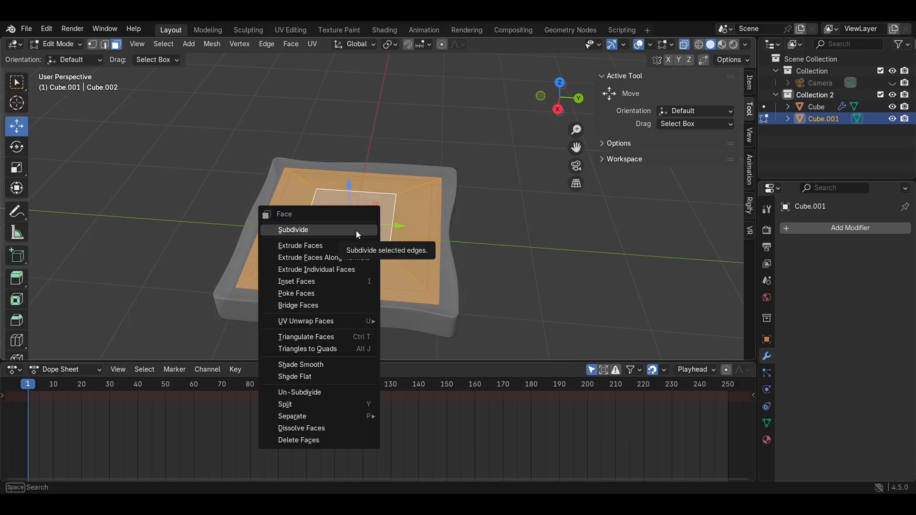
{"action": "left_click", "coordinate": [356, 230]}
{"action": "left_click", "coordinate": [195, 270]}
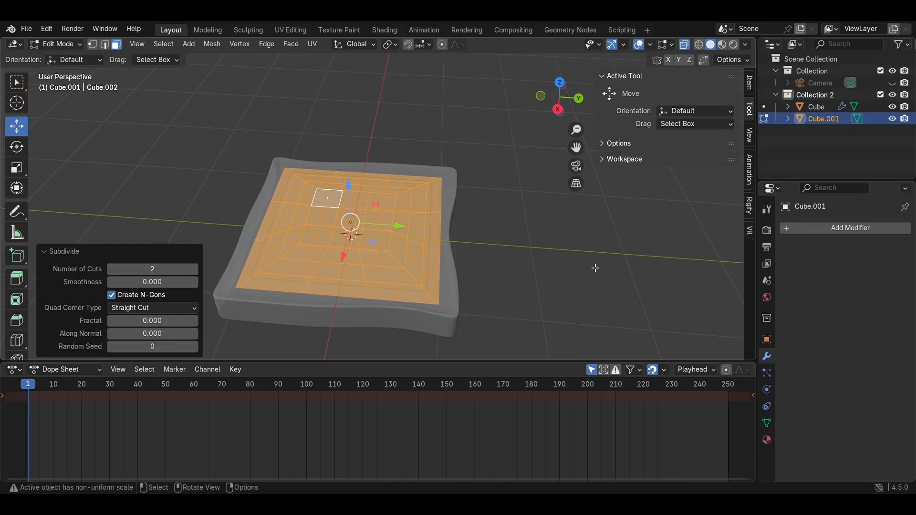
Step: In the top view, shift upper vertices of the block's +X edge and right-hand vertices of its +Y edge inward
{"action": "left_click", "coordinate": [557, 84]}
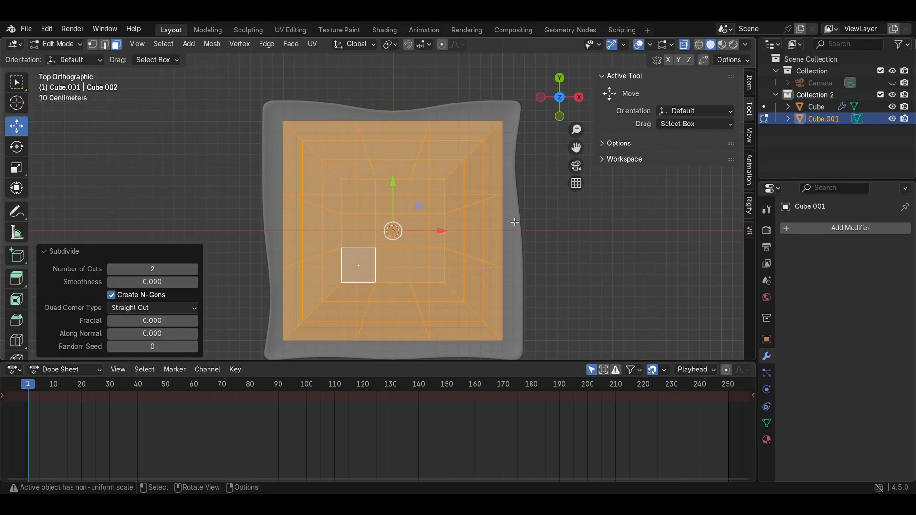
{"action": "key", "text": "alt+a"}
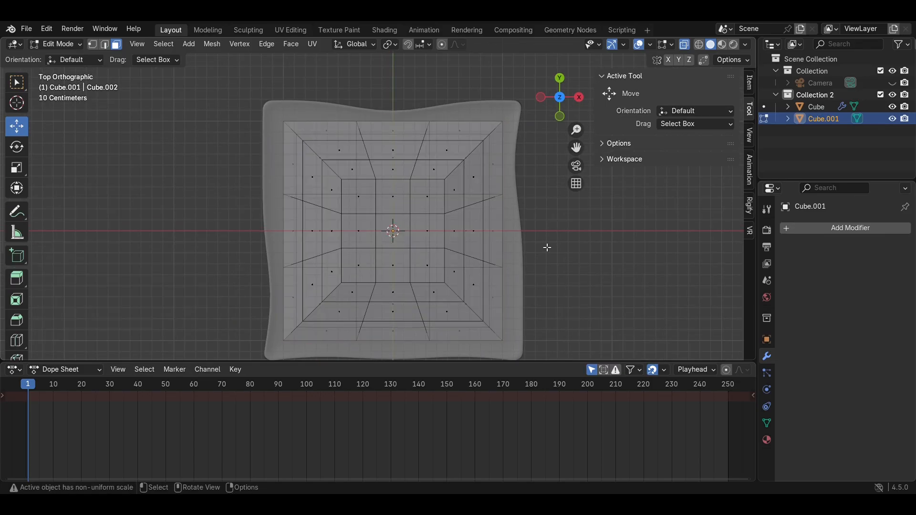
{"action": "scroll", "coordinate": [533, 210], "scroll_direction": "up", "scroll_amount": 2}
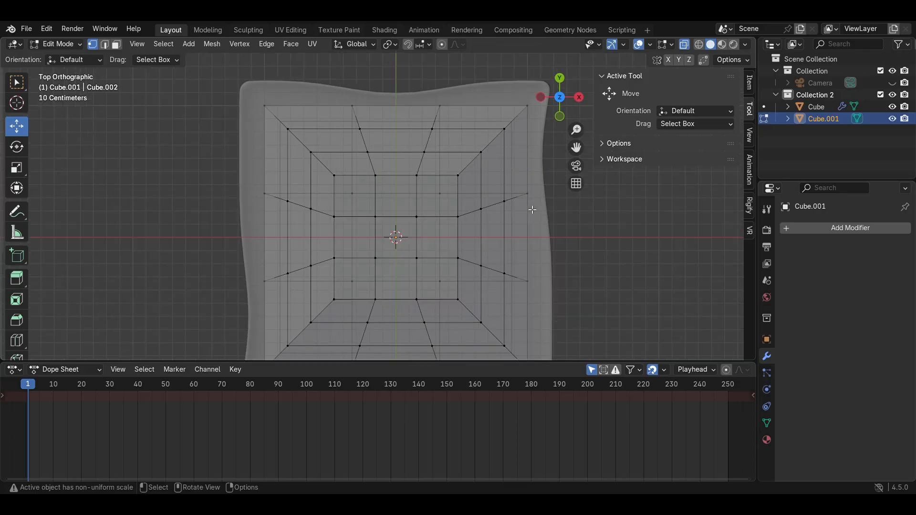
{"action": "left_click_drag", "start_coordinate": [500, 172], "coordinate": [497, 169]}
{"action": "left_click_drag", "start_coordinate": [564, 199], "coordinate": [551, 200]}
{"action": "left_click_drag", "start_coordinate": [457, 118], "coordinate": [426, 91]}
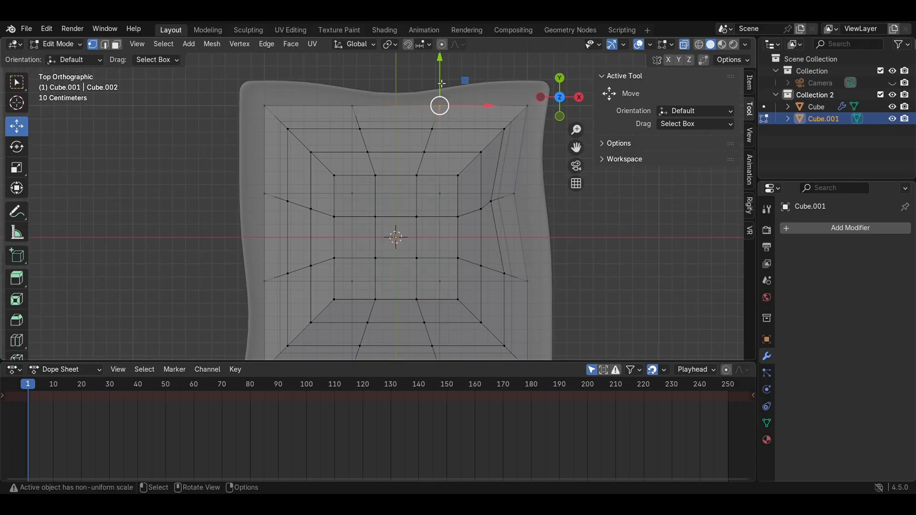
{"action": "left_click_drag", "start_coordinate": [439, 59], "coordinate": [439, 72]}
Step: Shift the upper vertices of the block's -X edge and one vertex group of its -Y edge inward
{"action": "left_click_drag", "start_coordinate": [251, 117], "coordinate": [283, 95]}
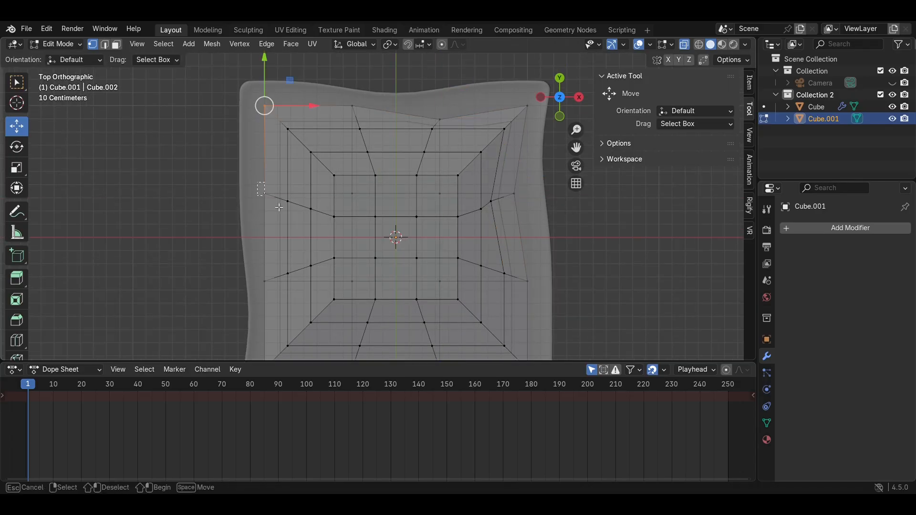
{"action": "left_click_drag", "start_coordinate": [279, 207], "coordinate": [295, 212]}
{"action": "left_click_drag", "start_coordinate": [326, 198], "coordinate": [341, 201]}
{"action": "middle_click_drag", "start_coordinate": [343, 258], "coordinate": [344, 171], "text": "shift"}
{"action": "left_click_drag", "start_coordinate": [373, 292], "coordinate": [334, 243]}
{"action": "left_click_drag", "start_coordinate": [356, 231], "coordinate": [357, 220]}
Step: Raise three separate vertices on the block's upper surface along Z, the first by about 0.04 m, and return to Object Mode
{"action": "middle_click_drag", "start_coordinate": [540, 229], "coordinate": [453, 157]}
{"action": "left_click", "coordinate": [361, 205]}
{"action": "left_click_drag", "start_coordinate": [360, 160], "coordinate": [361, 156]}
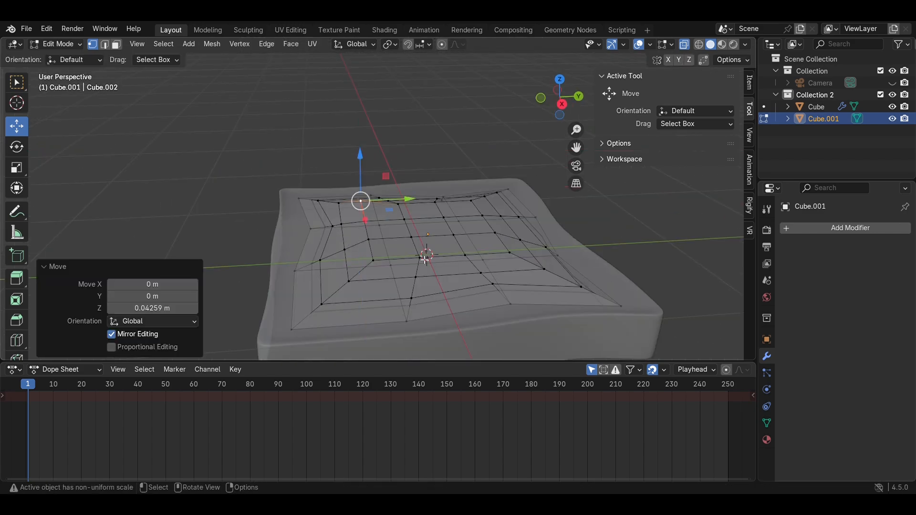
{"action": "left_click", "coordinate": [422, 259]}
{"action": "left_click_drag", "start_coordinate": [420, 211], "coordinate": [421, 201]}
{"action": "left_click", "coordinate": [495, 233]}
{"action": "left_click_drag", "start_coordinate": [497, 187], "coordinate": [498, 174]}
{"action": "key", "text": "Tab"}
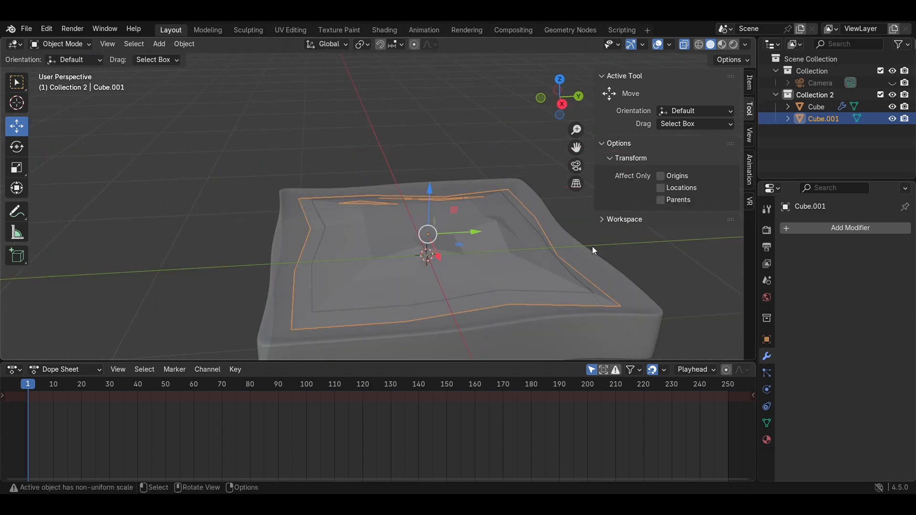
Step: Add a Subdivision Surface modifier to the jam block with viewport level 2
{"action": "left_click", "coordinate": [829, 229]}
{"action": "left_click", "coordinate": [718, 384]}
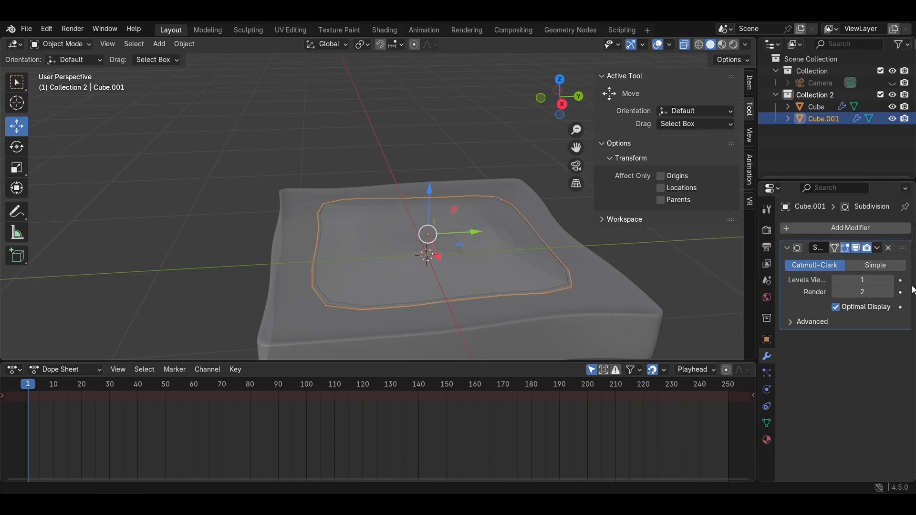
{"action": "key", "text": "alt+z"}
{"action": "middle_click_drag", "start_coordinate": [413, 263], "coordinate": [549, 286]}
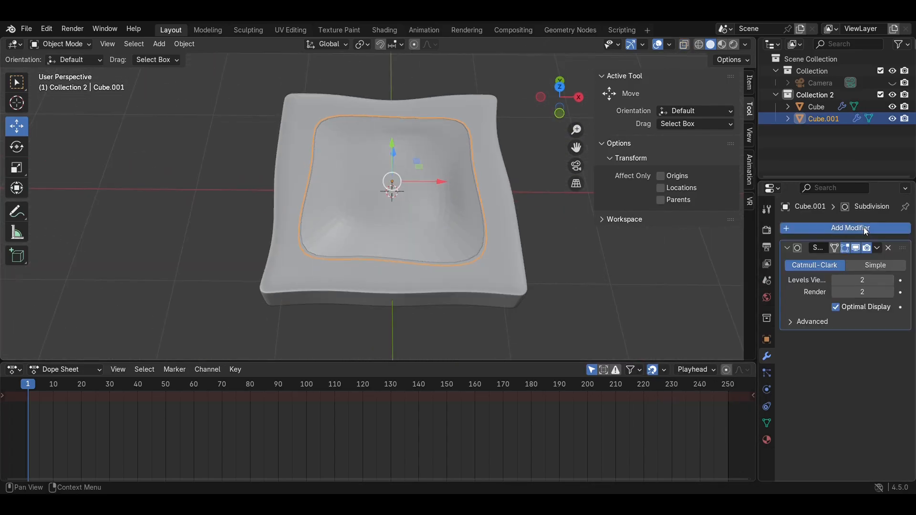
Step: Add a Bevel modifier to the jam and place it above the Subdivision modifier in the stack
{"action": "left_click", "coordinate": [864, 227]}
{"action": "mouse_move", "coordinate": [812, 227]}
{"action": "left_click", "coordinate": [702, 239]}
{"action": "left_click_drag", "start_coordinate": [903, 354], "coordinate": [892, 253]}
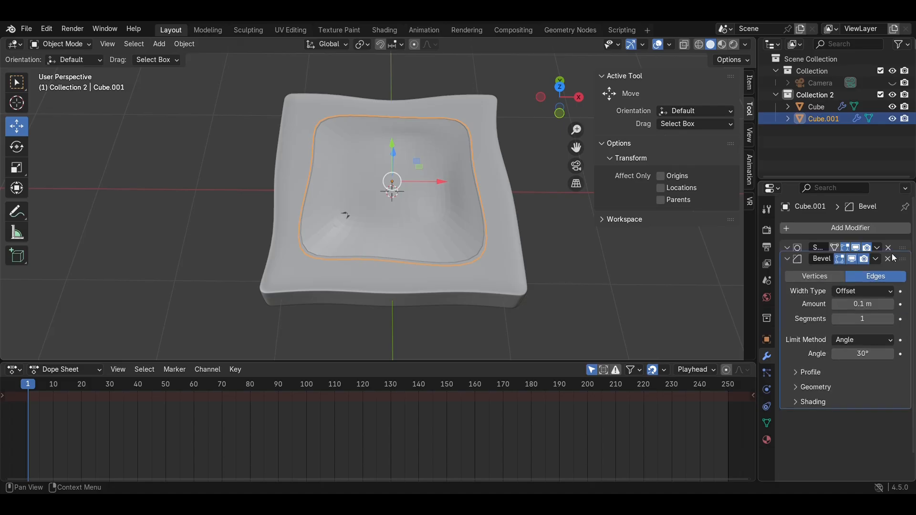
{"action": "middle_click_drag", "start_coordinate": [499, 247], "coordinate": [422, 172]}
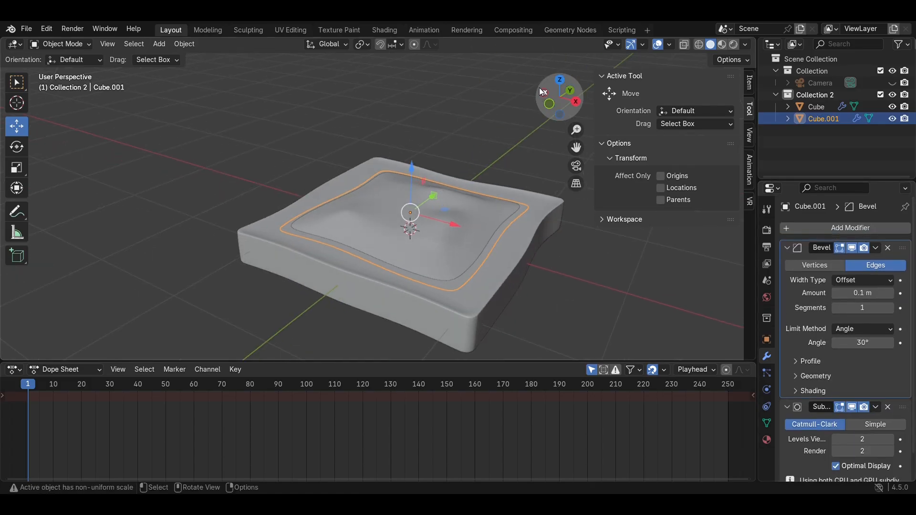
Step: In the front view, raise the jam layer slightly along Z
{"action": "left_click", "coordinate": [542, 92]}
{"action": "mouse_move", "coordinate": [419, 227]}
{"action": "left_mouse_down"}
{"action": "mouse_move", "coordinate": [421, 204]}
{"action": "mouse_move", "coordinate": [421, 217]}
{"action": "left_mouse_up"}
{"action": "key", "text": "alt+z"}
{"action": "left_click", "coordinate": [437, 186]}
{"action": "scroll", "coordinate": [437, 186], "scroll_direction": "down", "scroll_amount": 4}
Step: In Edit Mode, select the jam's upper vertices, including the raised peaks, and lower them slightly along Z
{"action": "key", "text": "Tab"}
{"action": "scroll", "coordinate": [523, 251], "scroll_direction": "up", "scroll_amount": 2}
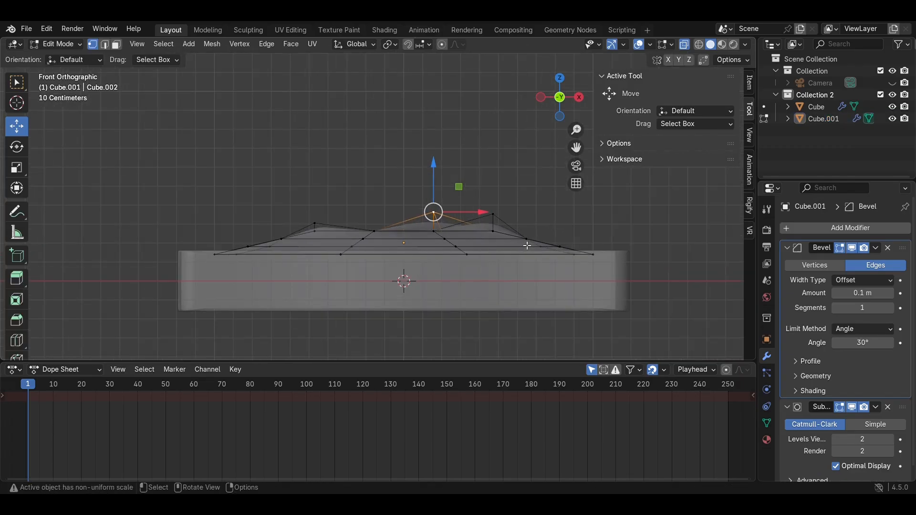
{"action": "left_click_drag", "start_coordinate": [548, 242], "coordinate": [226, 136]}
{"action": "scroll", "coordinate": [411, 203], "scroll_direction": "up", "scroll_amount": 1}
{"action": "left_click_drag", "start_coordinate": [409, 199], "coordinate": [416, 215]}
{"action": "key", "text": "Tab"}
{"action": "scroll", "coordinate": [494, 158], "scroll_direction": "down", "scroll_amount": 3}
{"action": "middle_click_drag", "start_coordinate": [495, 157], "coordinate": [508, 224]}
{"action": "key", "text": "alt+z"}
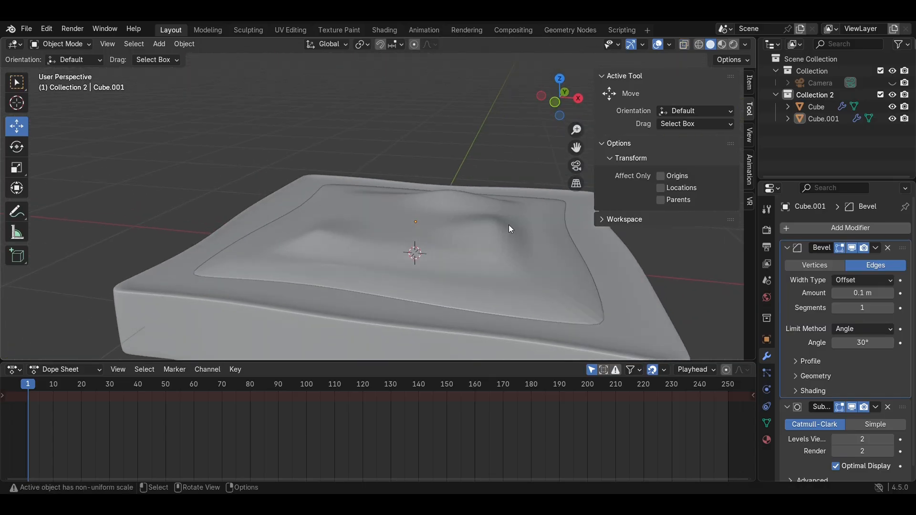
Step: Lower the jam's selected upper vertices further along Z to flatten the layer, and save the file
{"action": "key", "text": "Tab"}
{"action": "left_click_drag", "start_coordinate": [403, 172], "coordinate": [406, 192]}
{"action": "key", "text": "Tab"}
{"action": "middle_click_drag", "start_coordinate": [455, 157], "coordinate": [482, 257]}
{"action": "key", "text": "ctrl+s"}
Step: In the top view, scale the jam layer up slightly so it covers more of the bread
{"action": "left_click", "coordinate": [558, 88]}
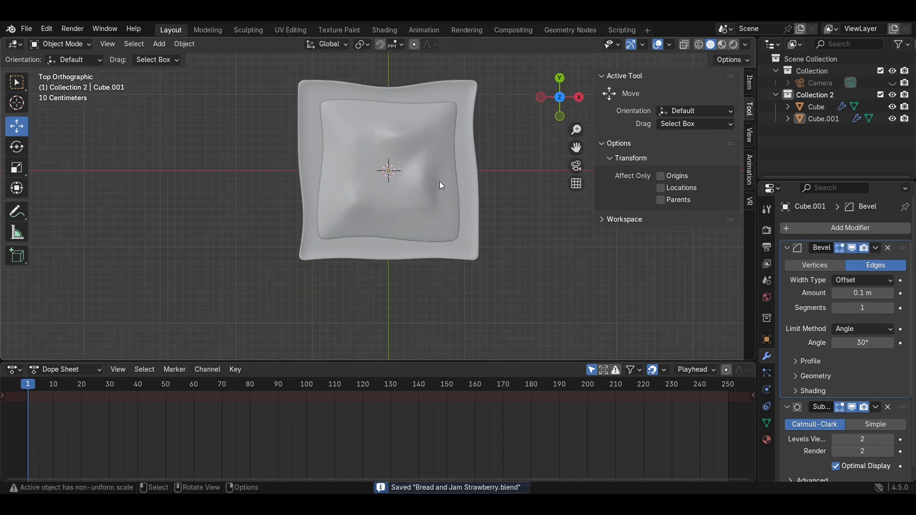
{"action": "left_click", "coordinate": [439, 181]}
{"action": "key", "text": "s"}
{"action": "left_click", "coordinate": [482, 202]}
{"action": "middle_click_drag", "start_coordinate": [482, 202], "coordinate": [511, 179]}
{"action": "left_click", "coordinate": [511, 178]}
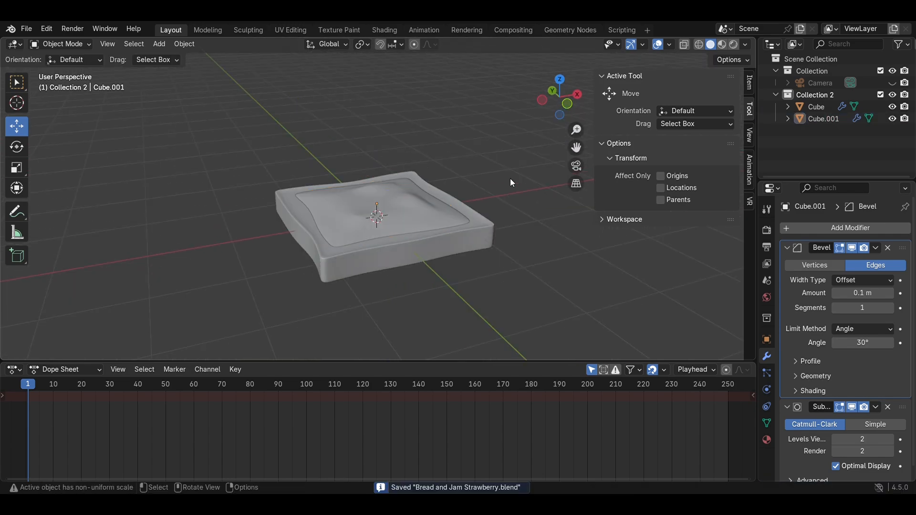
Step: Add a cylinder mesh with 32 vertices, 1 m radius and 2 m depth for the strawberry
{"action": "scroll", "coordinate": [461, 213], "scroll_direction": "up", "scroll_amount": 3}
{"action": "key", "text": "shift+a"}
{"action": "mouse_move", "coordinate": [447, 224]}
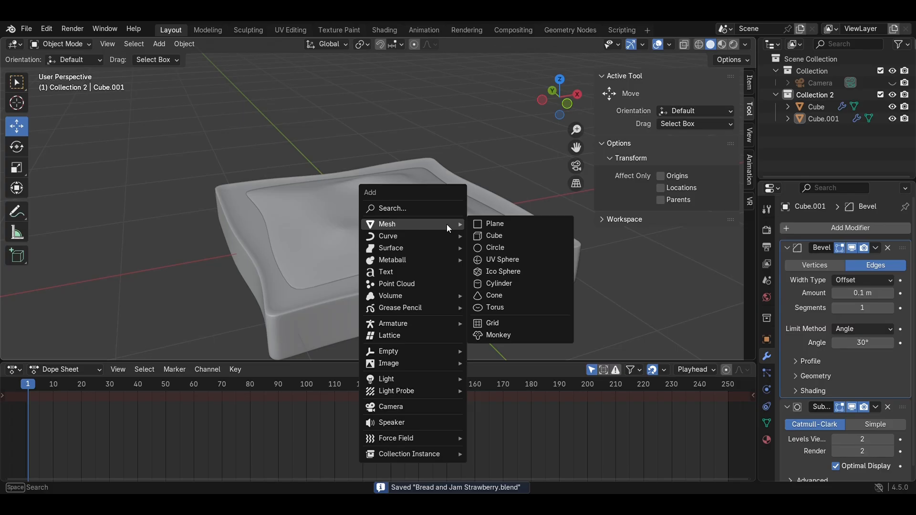
{"action": "left_click", "coordinate": [501, 285]}
Step: In the front view, shrink the cylinder's lower ring of vertices and raise it about 0.84 m along Z
{"action": "left_click", "coordinate": [568, 104]}
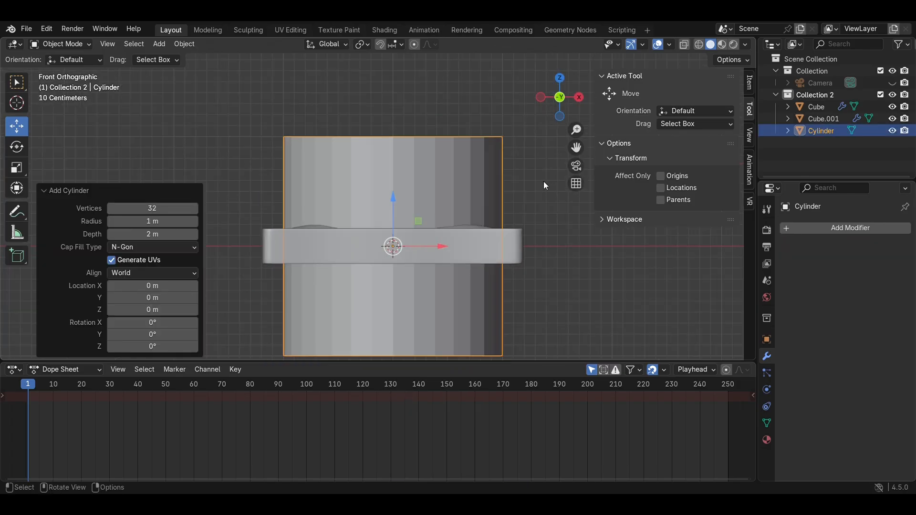
{"action": "key", "text": "Tab"}
{"action": "scroll", "coordinate": [563, 322], "scroll_direction": "down", "scroll_amount": 3}
{"action": "left_click_drag", "start_coordinate": [536, 324], "coordinate": [183, 253]}
{"action": "key", "text": "s"}
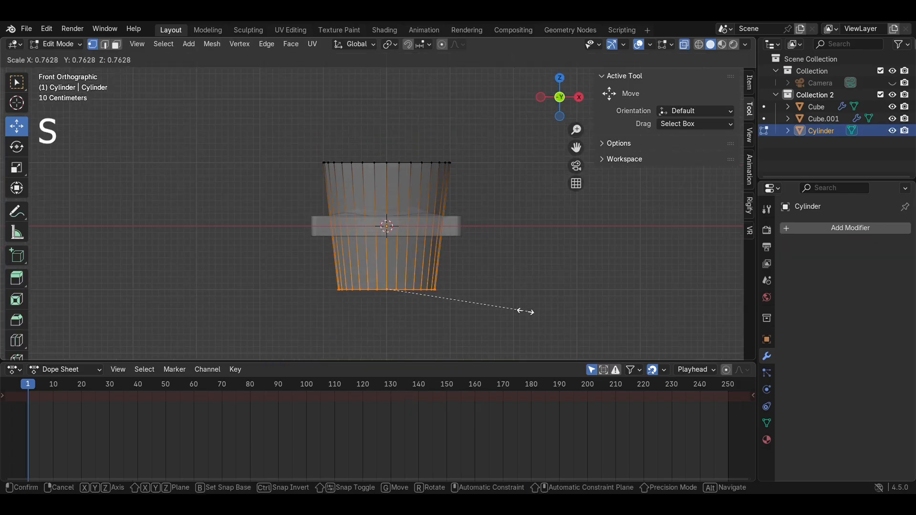
{"action": "left_click", "coordinate": [464, 281]}
{"action": "left_click_drag", "start_coordinate": [392, 239], "coordinate": [395, 185]}
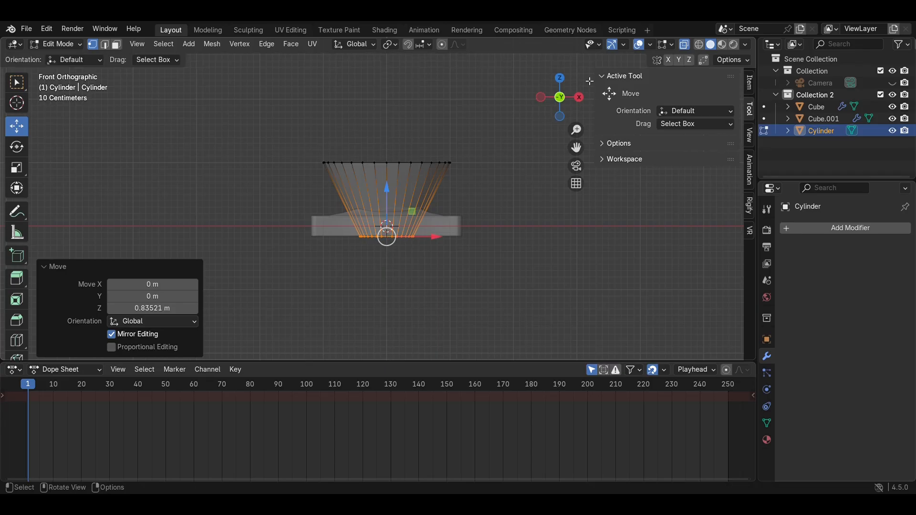
Step: Scale the cylinder's upper ring of vertices uniformly to about 0.87
{"action": "left_click", "coordinate": [560, 78]}
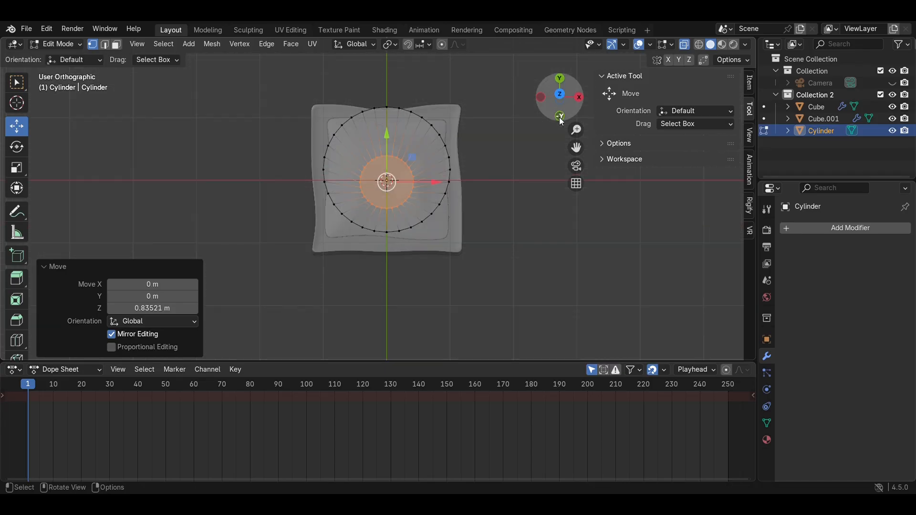
{"action": "left_click", "coordinate": [563, 114]}
{"action": "key", "text": "s"}
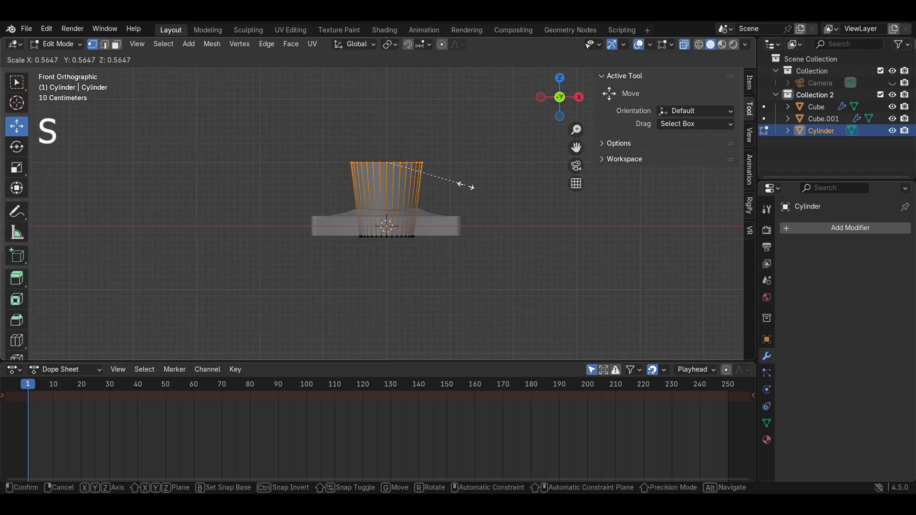
{"action": "left_click", "coordinate": [504, 195]}
Step: In Object Mode, flatten the tapered cylinder strongly along Y in the top view
{"action": "left_click", "coordinate": [558, 79]}
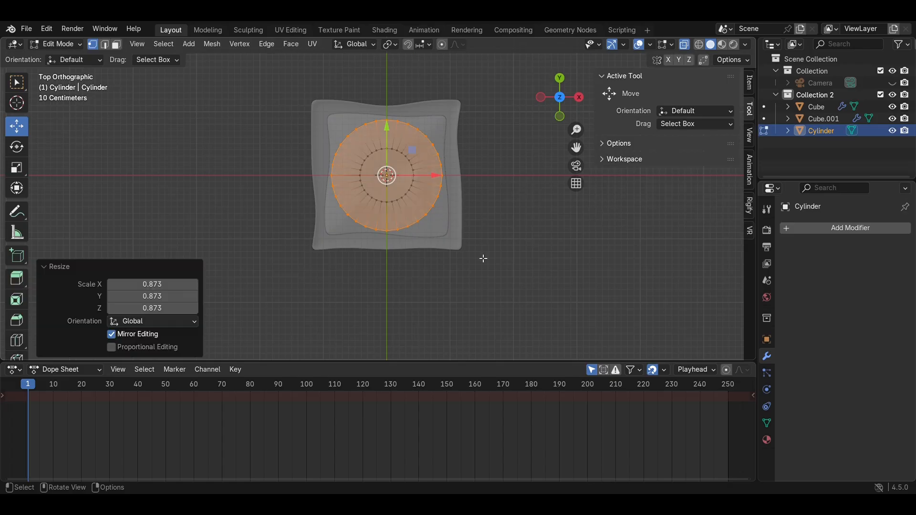
{"action": "key", "text": "Tab"}
{"action": "left_click", "coordinate": [18, 168]}
{"action": "left_click_drag", "start_coordinate": [392, 123], "coordinate": [384, 167]}
{"action": "middle_click_drag", "start_coordinate": [526, 251], "coordinate": [334, 217]}
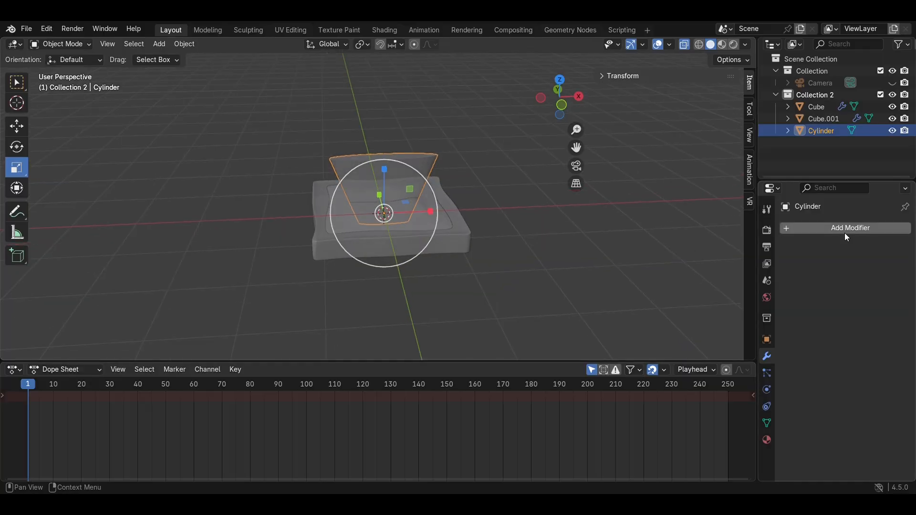
Step: Add a Subdivision Surface modifier to the cylinder with viewport level 2
{"action": "left_click", "coordinate": [845, 230]}
{"action": "mouse_move", "coordinate": [843, 231]}
{"action": "left_click", "coordinate": [738, 390]}
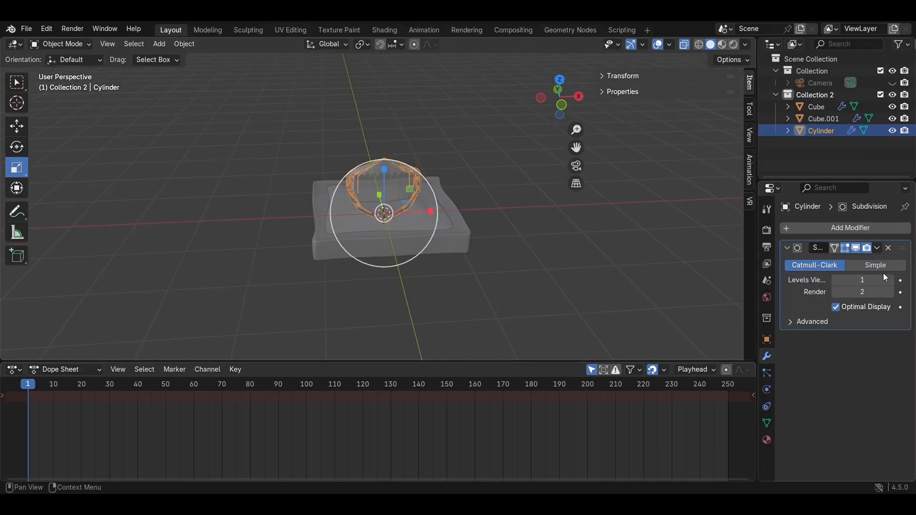
{"action": "middle_click_drag", "start_coordinate": [690, 284], "coordinate": [413, 188]}
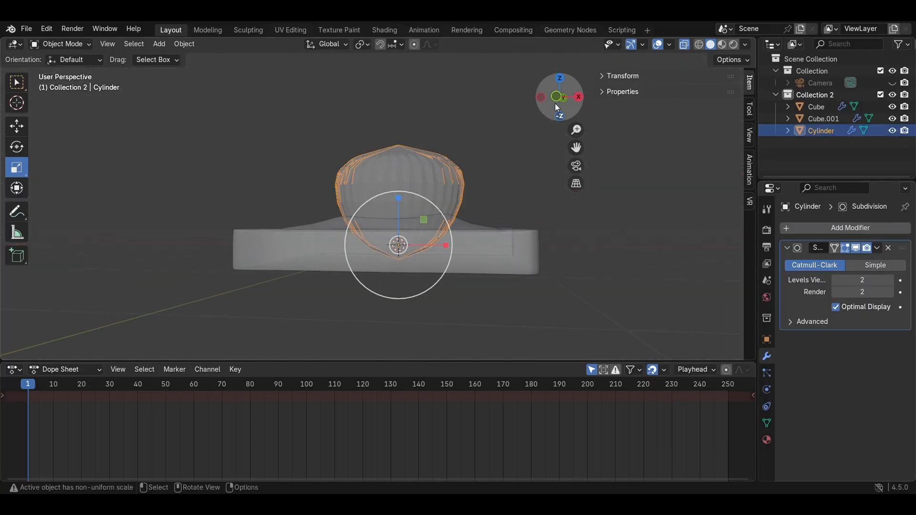
Step: Thicken the cylinder along Y by a factor of about 1.8 in the top view
{"action": "left_click", "coordinate": [561, 78]}
{"action": "left_click_drag", "start_coordinate": [399, 94], "coordinate": [400, 55]}
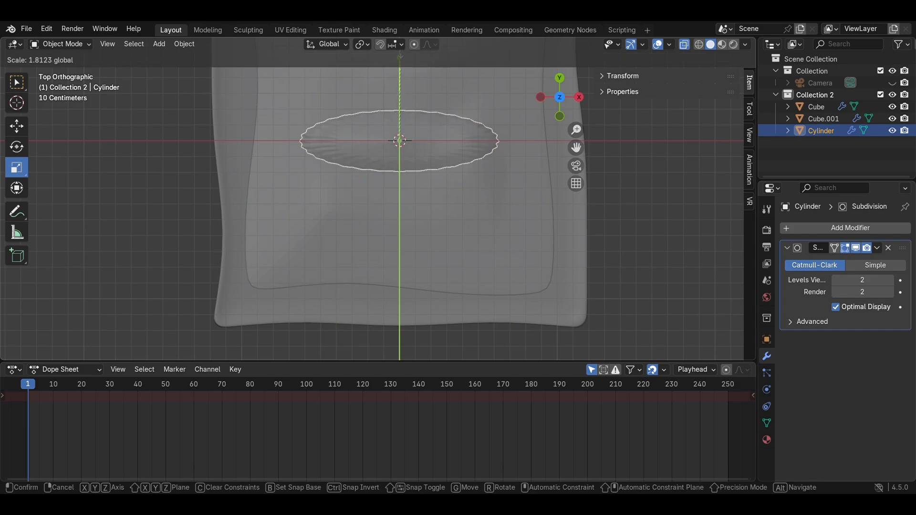
{"action": "middle_click_drag", "start_coordinate": [453, 205], "coordinate": [465, 115]}
Step: Add one horizontal loop cut around the cylinder and slide it down toward the narrow end
{"action": "key", "text": "Tab"}
{"action": "key", "text": "ctrl+r"}
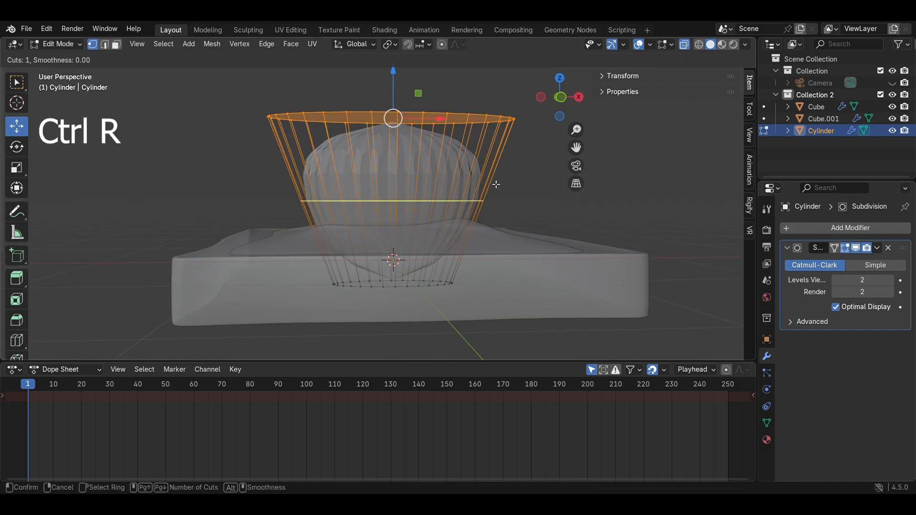
{"action": "left_click", "coordinate": [494, 187]}
{"action": "left_click", "coordinate": [483, 201]}
{"action": "left_click", "coordinate": [583, 215]}
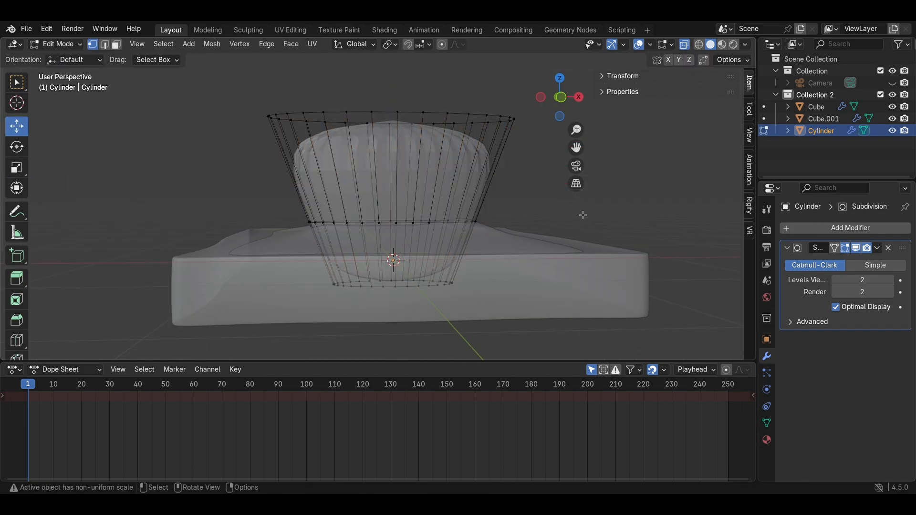
Step: Inset the cylinder's upper cap face by about 0.28 m
{"action": "middle_click_drag", "start_coordinate": [410, 188], "coordinate": [432, 262]}
{"action": "key", "text": "3"}
{"action": "left_click", "coordinate": [402, 84]}
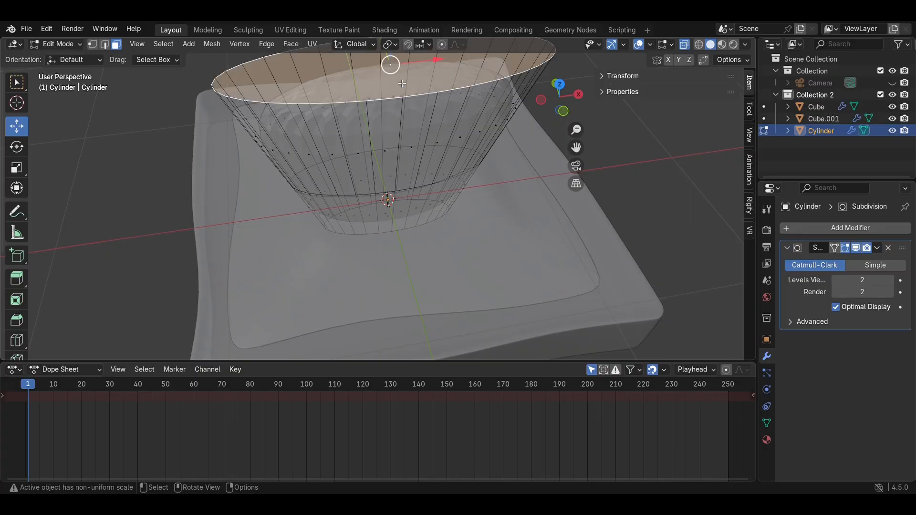
{"action": "key", "text": "i"}
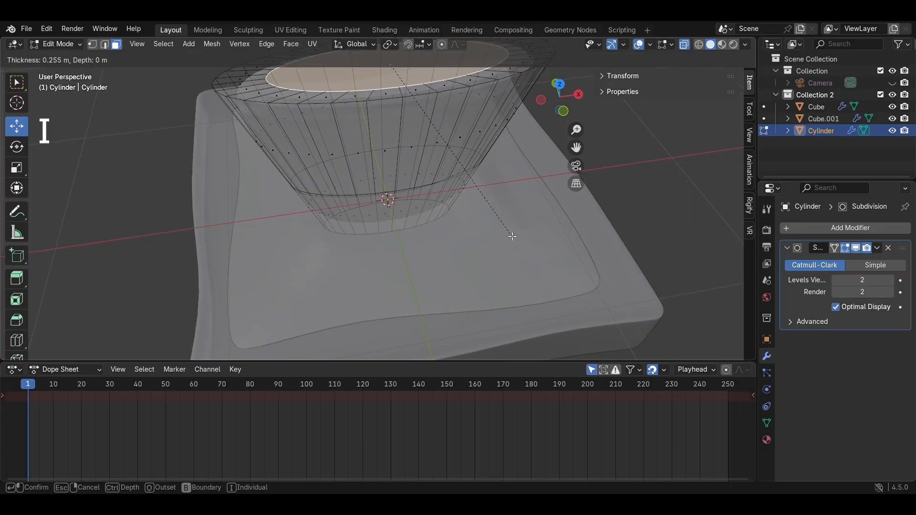
{"action": "left_click", "coordinate": [516, 238]}
Step: Raise the inset cap face about 0.39 m along Z and return to Object Mode
{"action": "left_click", "coordinate": [564, 111]}
{"action": "middle_click_drag", "start_coordinate": [485, 141], "coordinate": [461, 239], "text": "shift"}
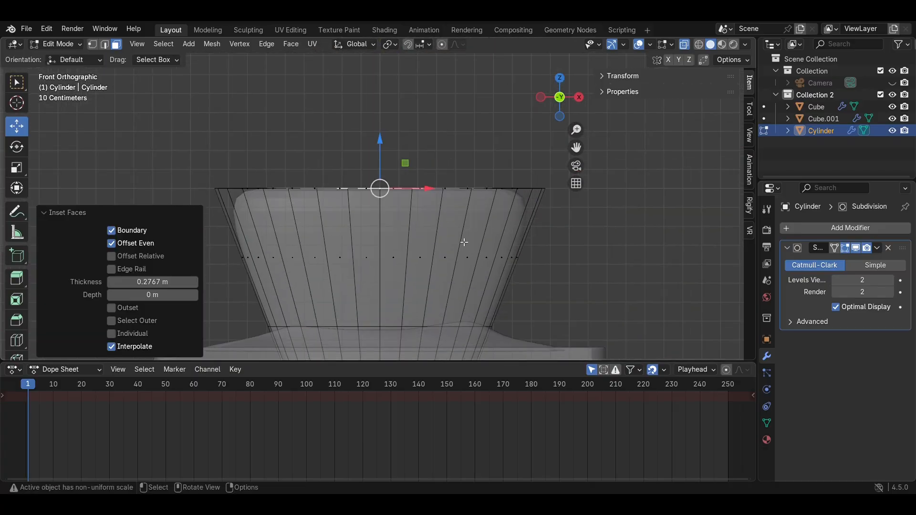
{"action": "left_click_drag", "start_coordinate": [387, 150], "coordinate": [399, 77]}
{"action": "scroll", "coordinate": [431, 190], "scroll_direction": "down", "scroll_amount": 3}
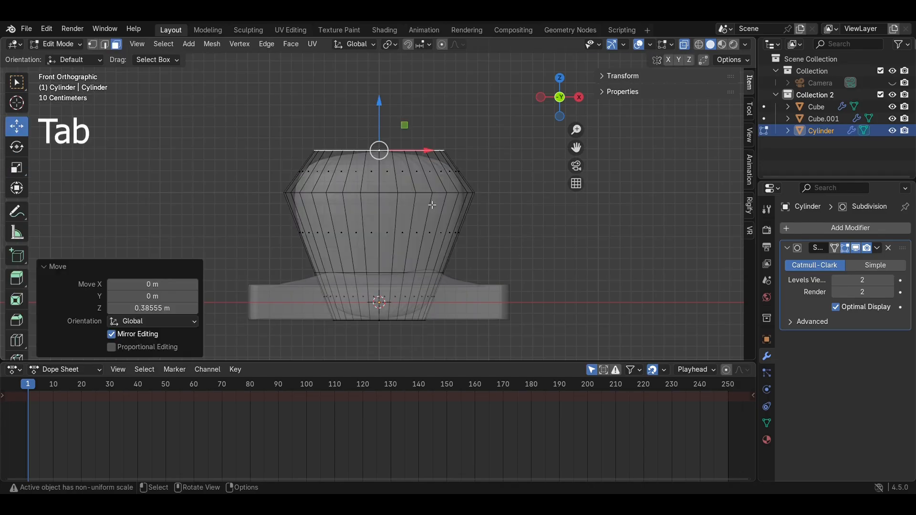
{"action": "key", "text": "Tab"}
Step: Rotate the strawberry shape 90° in the right view so that it lies flat
{"action": "middle_click_drag", "start_coordinate": [418, 253], "coordinate": [560, 258]}
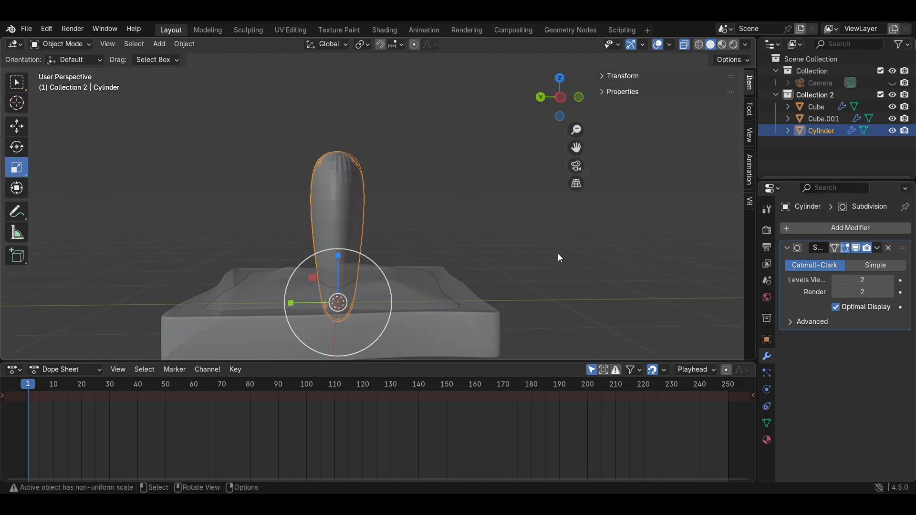
{"action": "left_click", "coordinate": [562, 97]}
{"action": "key", "text": "r"}
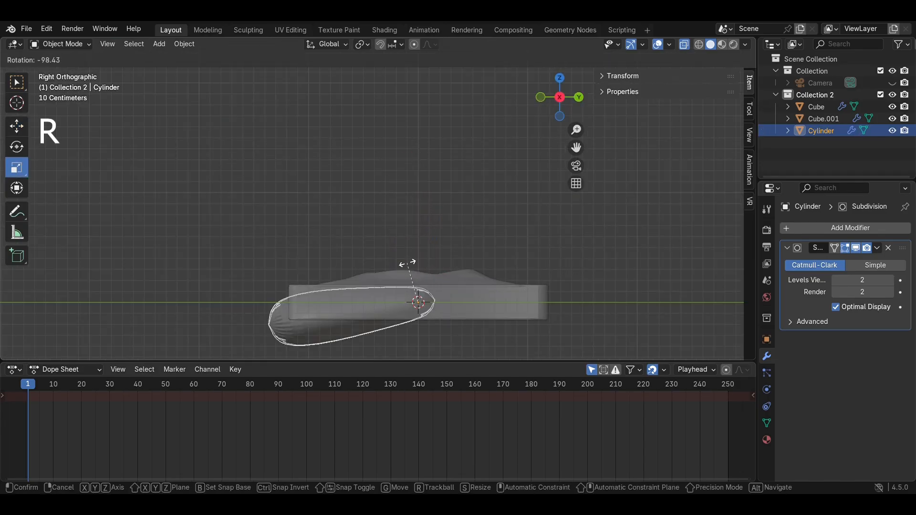
{"action": "type", "text": "90"}
{"action": "key", "text": "Return"}
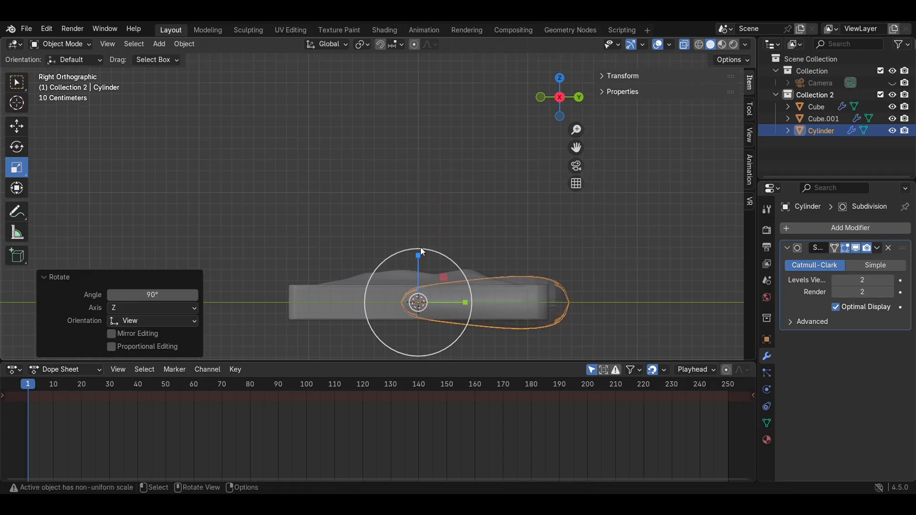
Step: Scale the strawberry shape uniformly to about 0.54, and narrow it along X to about 0.81
{"action": "key", "text": "s"}
{"action": "left_click", "coordinate": [517, 314]}
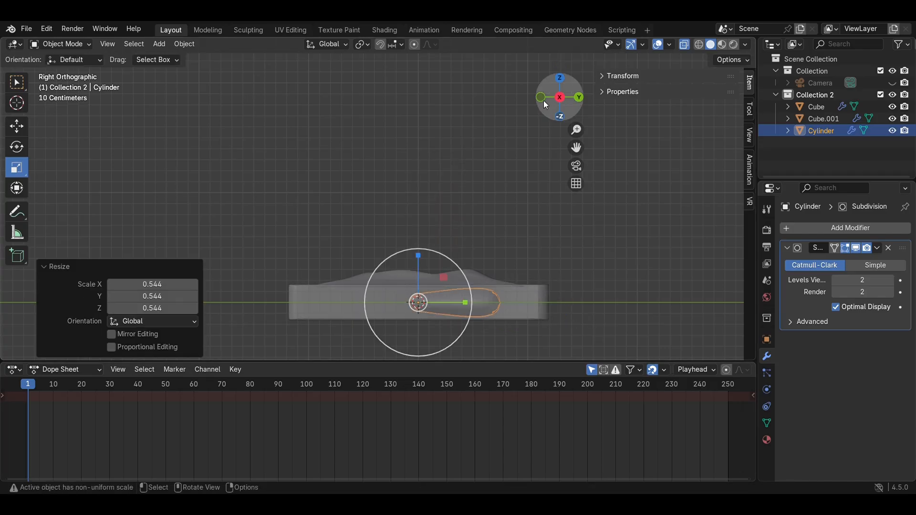
{"action": "left_click", "coordinate": [559, 79]}
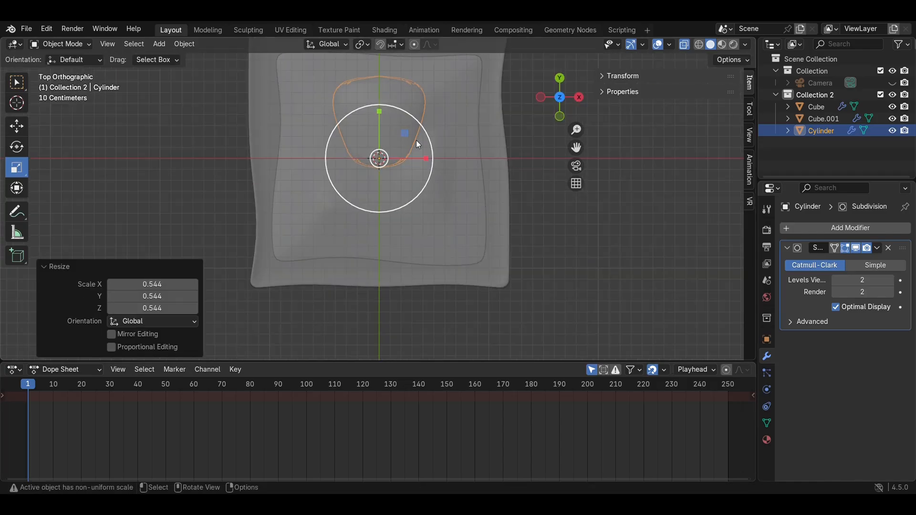
{"action": "key", "text": "s"}
{"action": "left_click", "coordinate": [419, 157]}
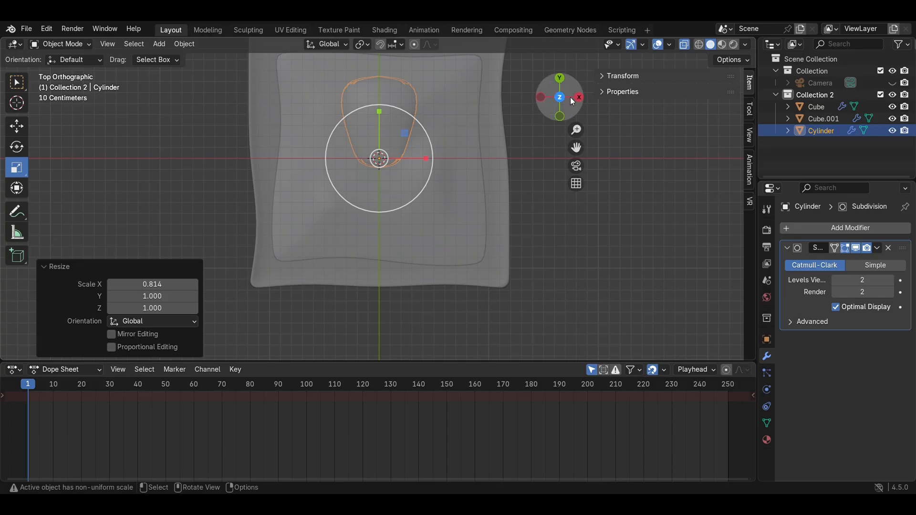
Step: In the right view, raise the strawberry onto the jam surface and scale it uniformly to about 0.79
{"action": "left_click", "coordinate": [579, 97]}
{"action": "left_click", "coordinate": [17, 127]}
{"action": "left_click_drag", "start_coordinate": [428, 256], "coordinate": [436, 225]}
{"action": "key", "text": "s"}
{"action": "left_click", "coordinate": [587, 329]}
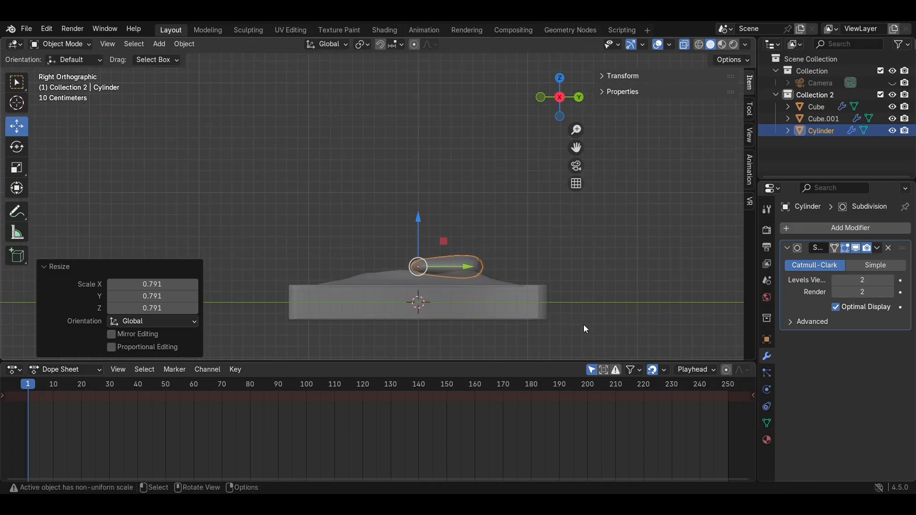
Step: Tilt the strawberry to follow the jam, lowering it about 0.08 m along Z and shifting it about 0.12 m along +Y
{"action": "key", "text": "r"}
{"action": "left_click", "coordinate": [596, 285]}
{"action": "left_click_drag", "start_coordinate": [418, 222], "coordinate": [419, 230]}
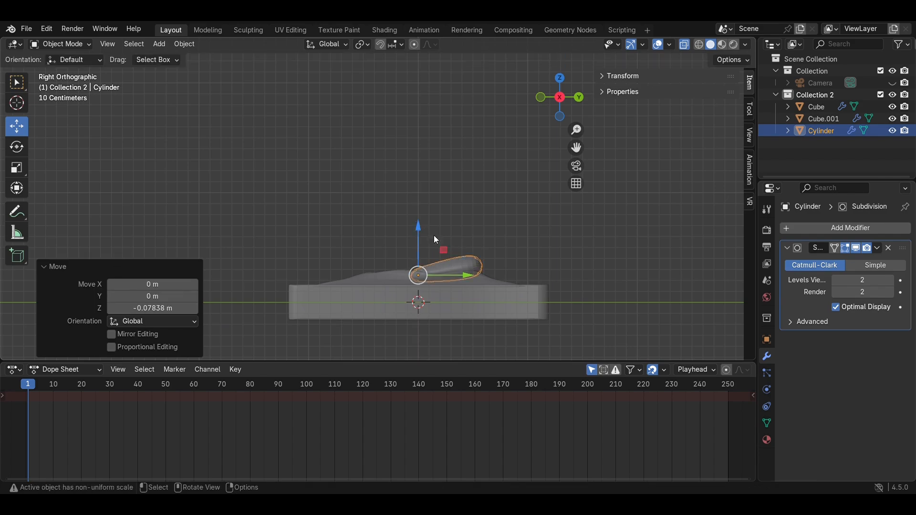
{"action": "left_click_drag", "start_coordinate": [469, 276], "coordinate": [482, 275]}
{"action": "key", "text": "alt+z"}
{"action": "middle_click_drag", "start_coordinate": [495, 276], "coordinate": [586, 333]}
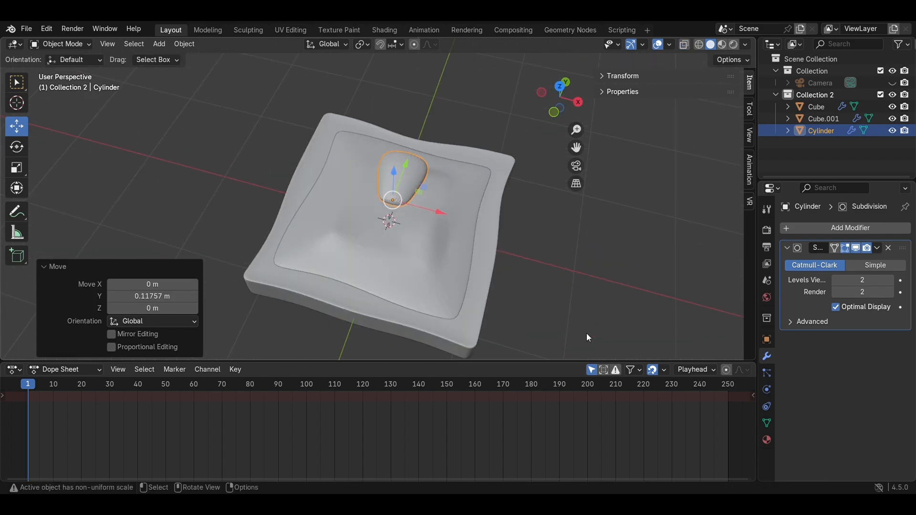
Step: In the top view, scale the strawberry uniformly to about 0.75 and move it about 0.40 m along −X
{"action": "left_click", "coordinate": [559, 87]}
{"action": "key", "text": "s"}
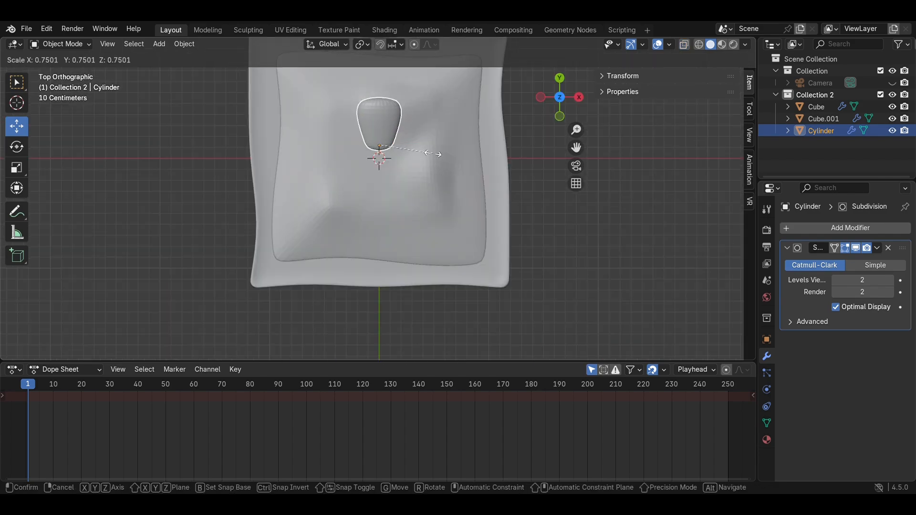
{"action": "left_click", "coordinate": [440, 156]}
{"action": "left_click_drag", "start_coordinate": [439, 157], "coordinate": [370, 133]}
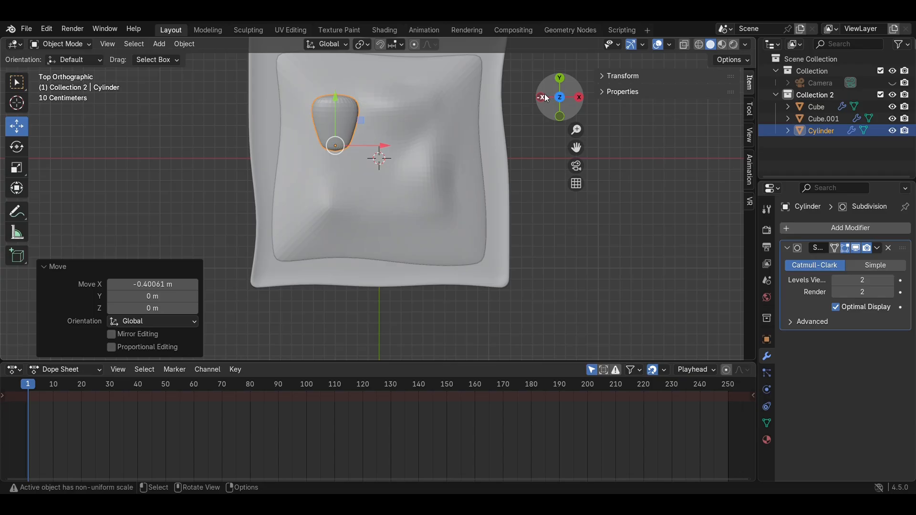
Step: From a side view along X, lower the strawberry slightly so that it sits in the jam surface
{"action": "left_click", "coordinate": [543, 96]}
{"action": "scroll", "coordinate": [442, 218], "scroll_direction": "up", "scroll_amount": 2}
{"action": "left_click_drag", "start_coordinate": [430, 218], "coordinate": [430, 226]}
{"action": "left_click", "coordinate": [460, 212]}
{"action": "middle_click_drag", "start_coordinate": [459, 224], "coordinate": [363, 271]}
{"action": "left_click", "coordinate": [363, 271]}
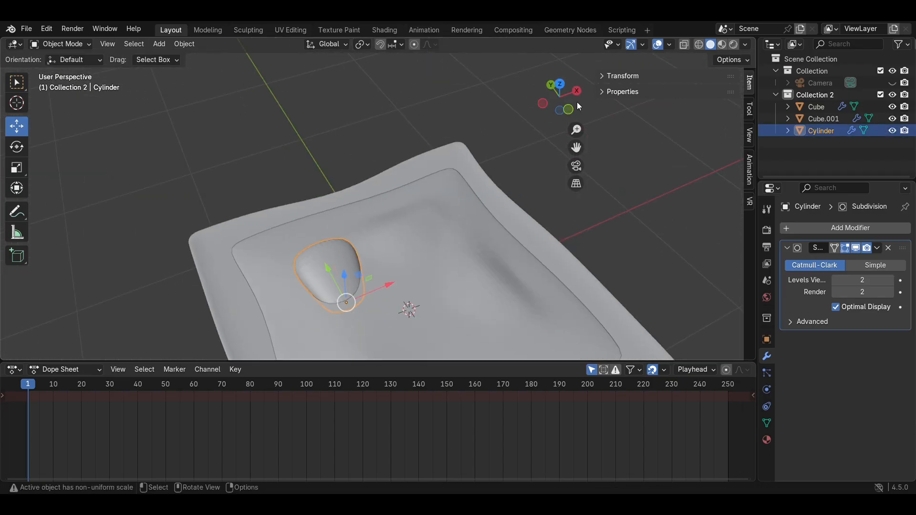
Step: Duplicate the strawberry about 0.84 m along +X, rotate the copy in the top view, and shift it about 0.05 m along −Y
{"action": "key", "text": "KP_7"}
{"action": "scroll", "coordinate": [498, 272], "scroll_direction": "down", "scroll_amount": 2}
{"action": "key", "text": "shift+d"}
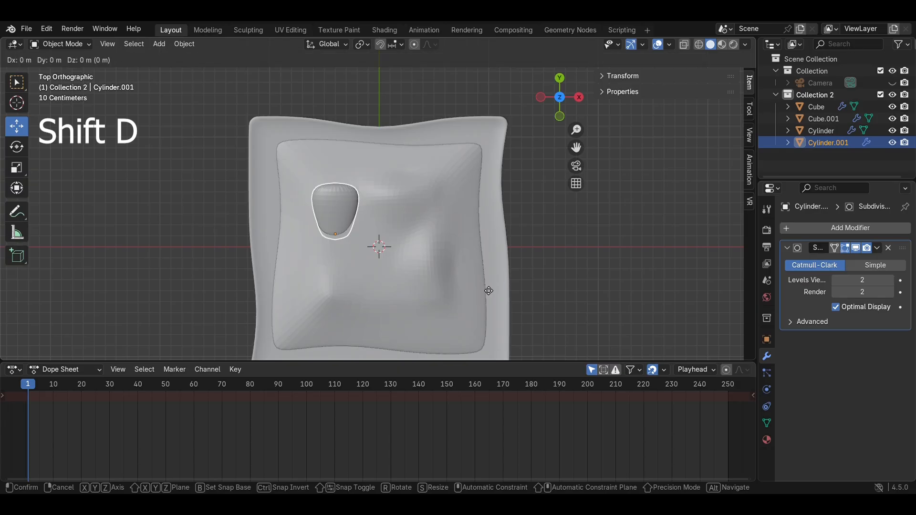
{"action": "key", "text": "x"}
{"action": "left_click", "coordinate": [591, 322]}
{"action": "key", "text": "r"}
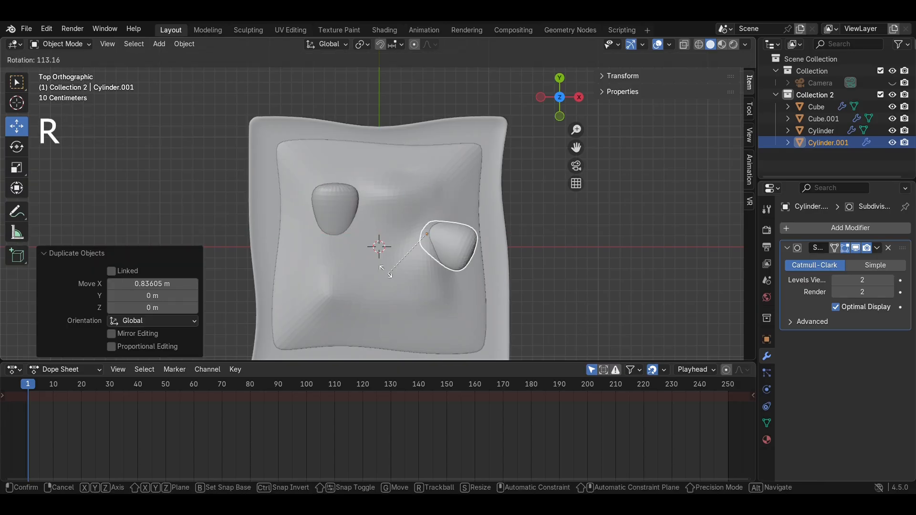
{"action": "left_click", "coordinate": [382, 221]}
{"action": "mouse_move", "coordinate": [427, 200]}
{"action": "left_mouse_down"}
{"action": "mouse_move", "coordinate": [421, 229]}
{"action": "mouse_move", "coordinate": [425, 206]}
{"action": "left_mouse_up"}
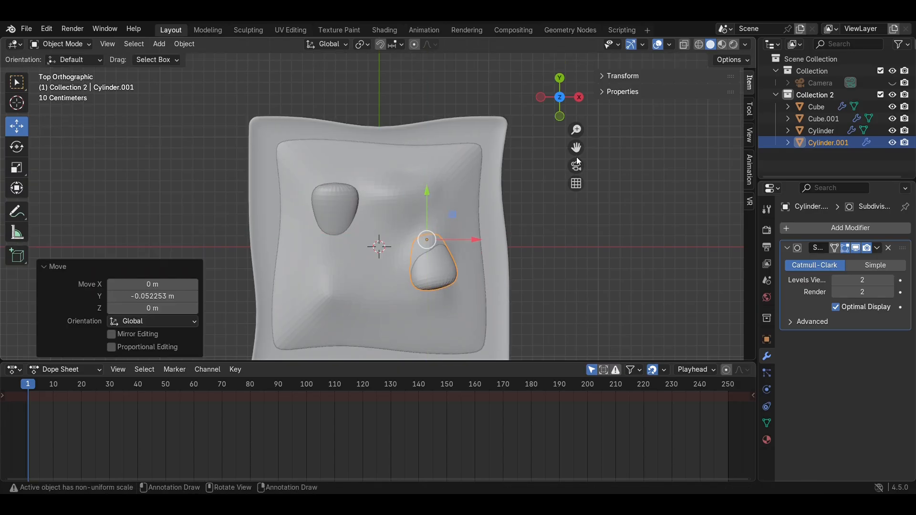
Step: Settle the strawberry copy onto the jam surface from the right view, nudging it slightly along −Y
{"action": "left_click", "coordinate": [579, 97]}
{"action": "left_click_drag", "start_coordinate": [336, 206], "coordinate": [336, 210]}
{"action": "middle_click_drag", "start_coordinate": [352, 183], "coordinate": [339, 271]}
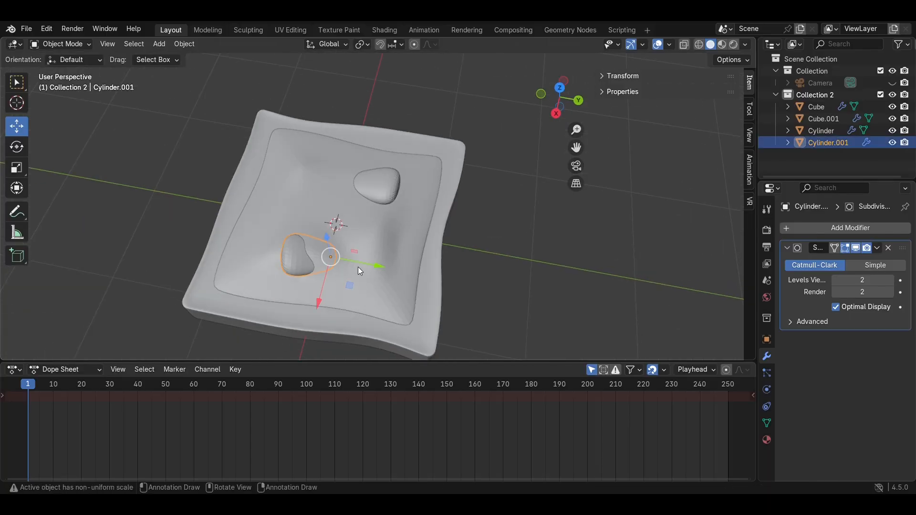
{"action": "left_click_drag", "start_coordinate": [358, 268], "coordinate": [351, 266]}
{"action": "middle_click_drag", "start_coordinate": [491, 252], "coordinate": [445, 274]}
Step: Rotate the first strawberry in the top view so its tip points toward +X, and move it along +X and about 0.33 m along +Y
{"action": "left_click", "coordinate": [358, 215]}
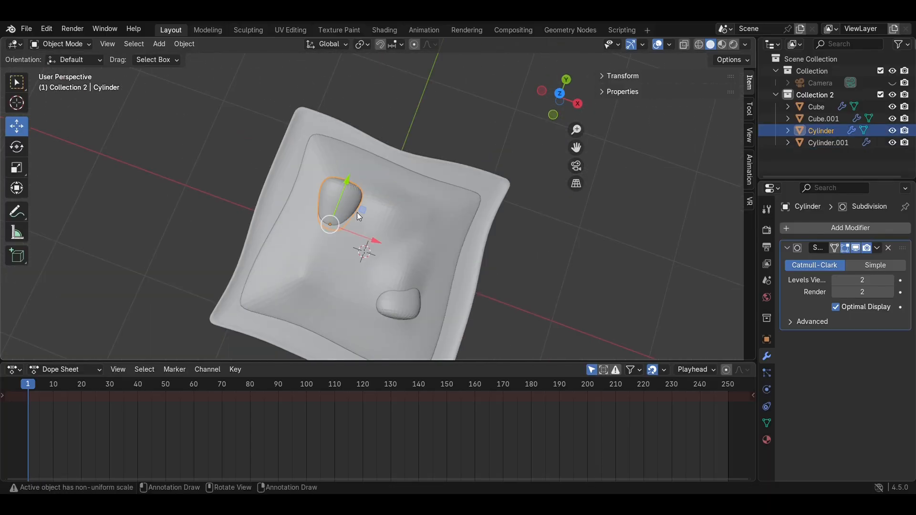
{"action": "left_click", "coordinate": [561, 94]}
{"action": "key", "text": "r"}
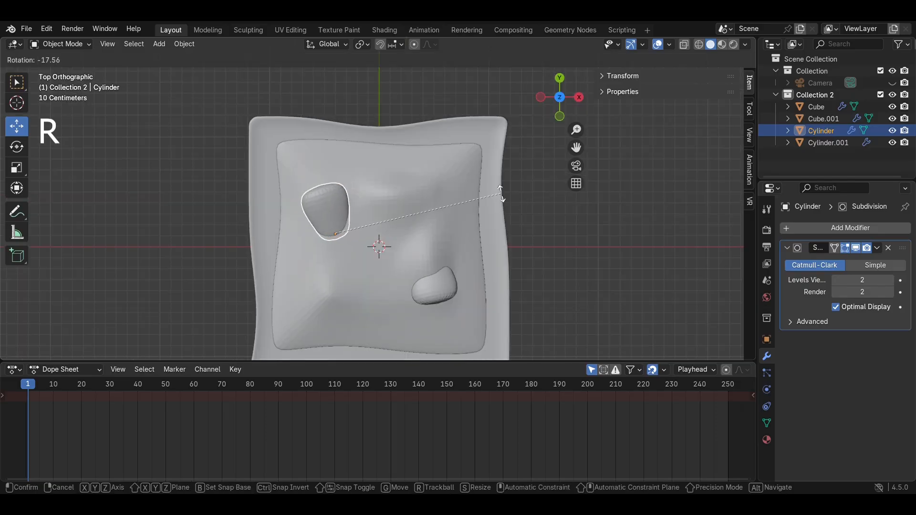
{"action": "left_click", "coordinate": [371, 136]}
{"action": "left_click_drag", "start_coordinate": [366, 231], "coordinate": [387, 229]}
{"action": "left_click_drag", "start_coordinate": [357, 192], "coordinate": [358, 156]}
Step: In the front view, tilt the first strawberry to follow the jam slope and shift it about 0.04 m along +X
{"action": "left_click", "coordinate": [560, 116]}
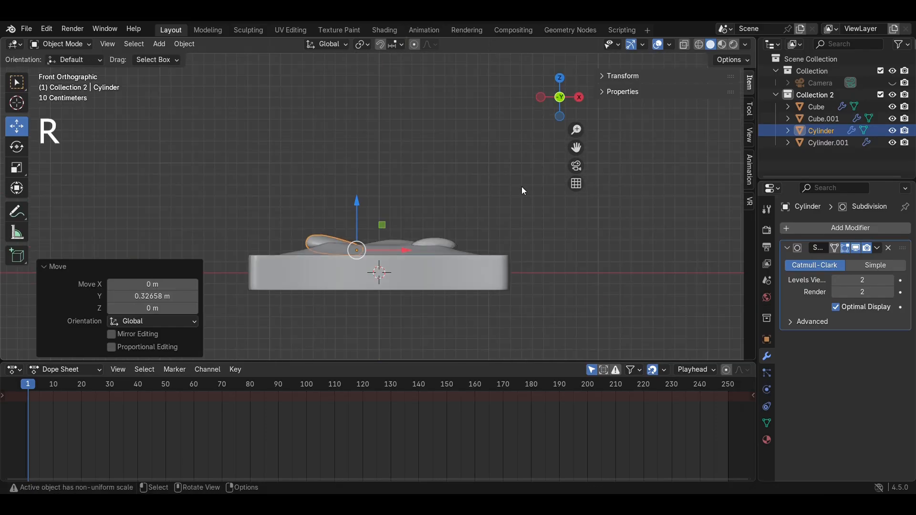
{"action": "key", "text": "r"}
{"action": "left_click", "coordinate": [492, 225]}
{"action": "left_click_drag", "start_coordinate": [382, 250], "coordinate": [389, 249]}
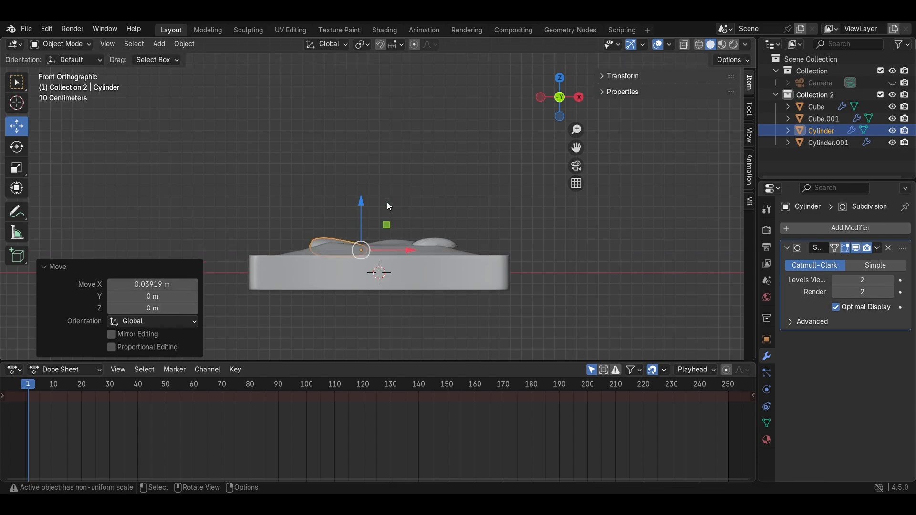
{"action": "middle_click_drag", "start_coordinate": [387, 202], "coordinate": [462, 182]}
{"action": "left_click", "coordinate": [542, 192]}
{"action": "key", "text": "ctrl+z"}
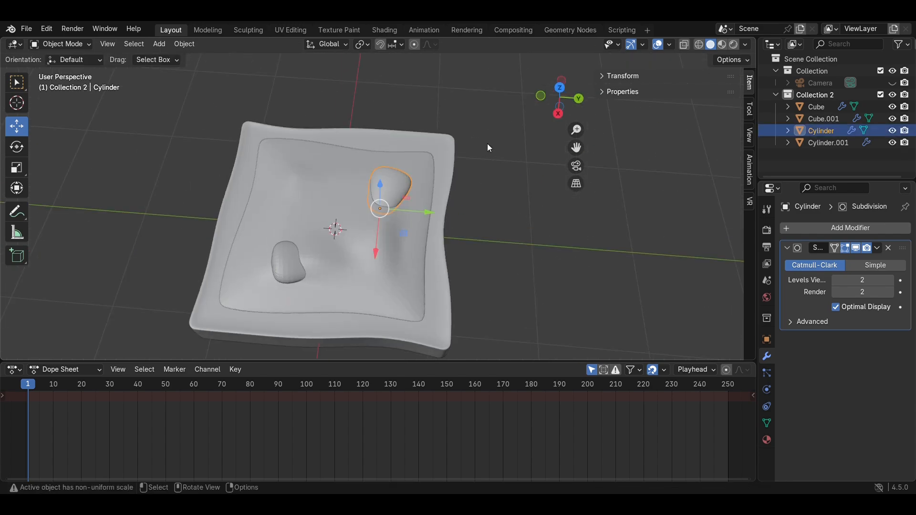
Step: Make a linked duplicate of the first strawberry about 0.84 m along −Y and rotate it in the top view
{"action": "left_click", "coordinate": [561, 89]}
{"action": "key", "text": "shift+d"}
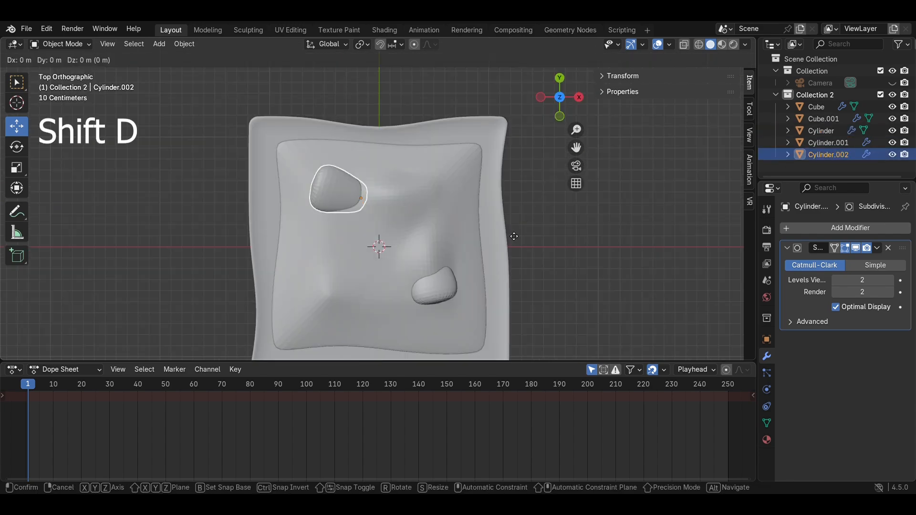
{"action": "left_click", "coordinate": [492, 323]}
{"action": "key", "text": "r"}
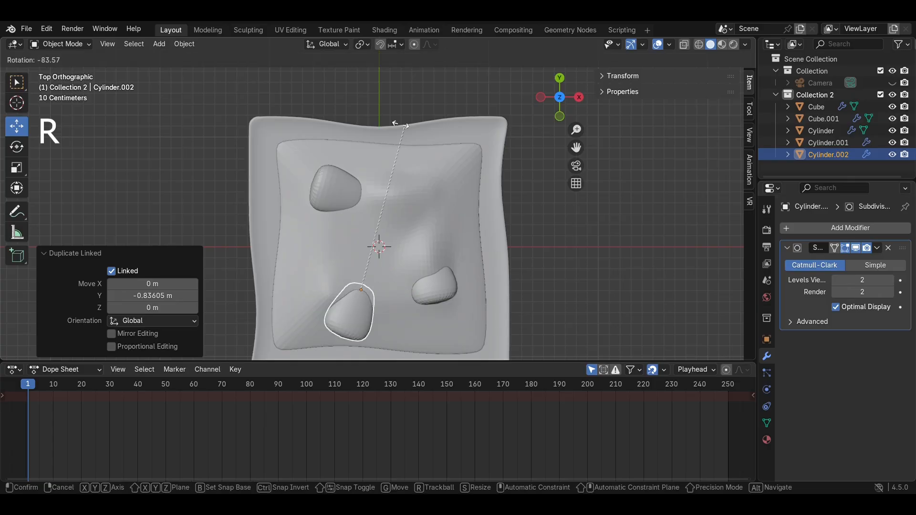
{"action": "left_click", "coordinate": [326, 133]}
Step: Move the third strawberry about 0.44 m along +Y and slightly along −X, and scale it uniformly to about 0.70
{"action": "left_click_drag", "start_coordinate": [364, 270], "coordinate": [377, 222]}
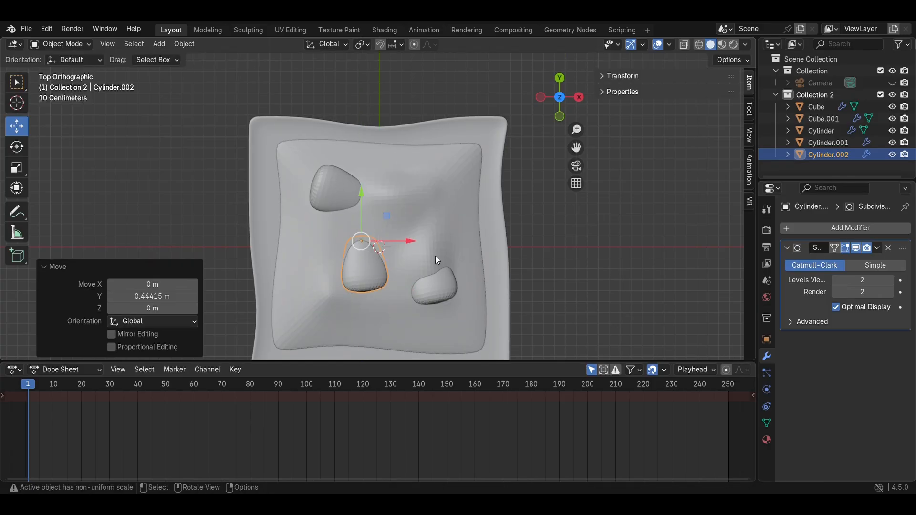
{"action": "left_click_drag", "start_coordinate": [414, 246], "coordinate": [391, 249]}
{"action": "key", "text": "s"}
{"action": "left_click", "coordinate": [389, 278]}
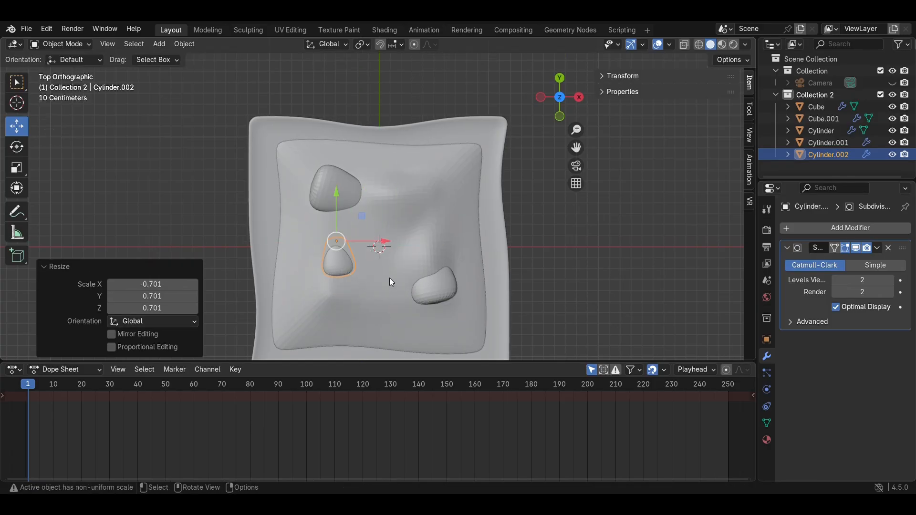
{"action": "left_click_drag", "start_coordinate": [545, 85], "coordinate": [495, 206]}
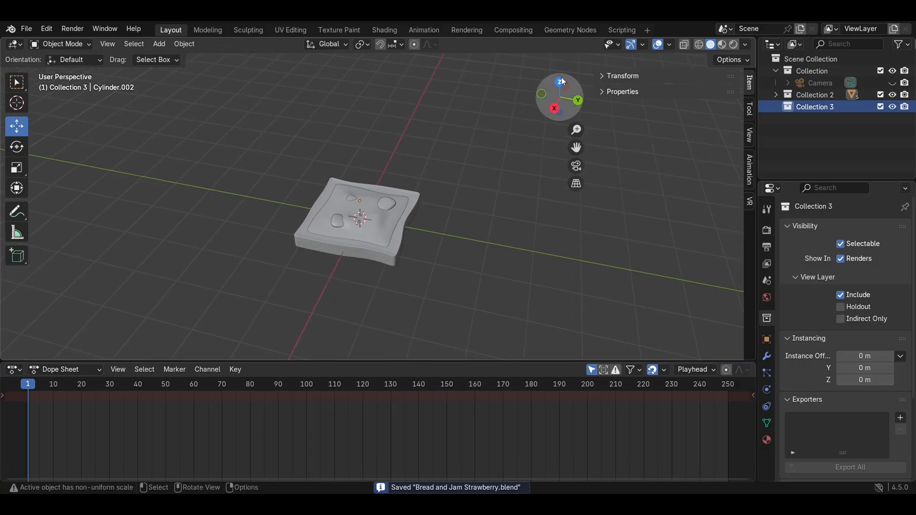
Step: Add a mesh cylinder in Collection 3, move it along +Y beside the bread, and scale it down uniformly
{"action": "left_click", "coordinate": [553, 109]}
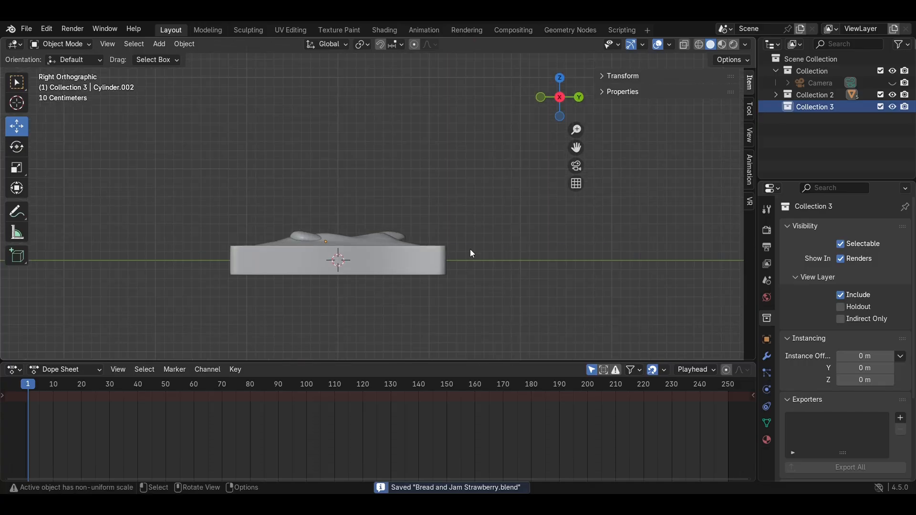
{"action": "key", "text": "shift+a"}
{"action": "mouse_move", "coordinate": [470, 249]}
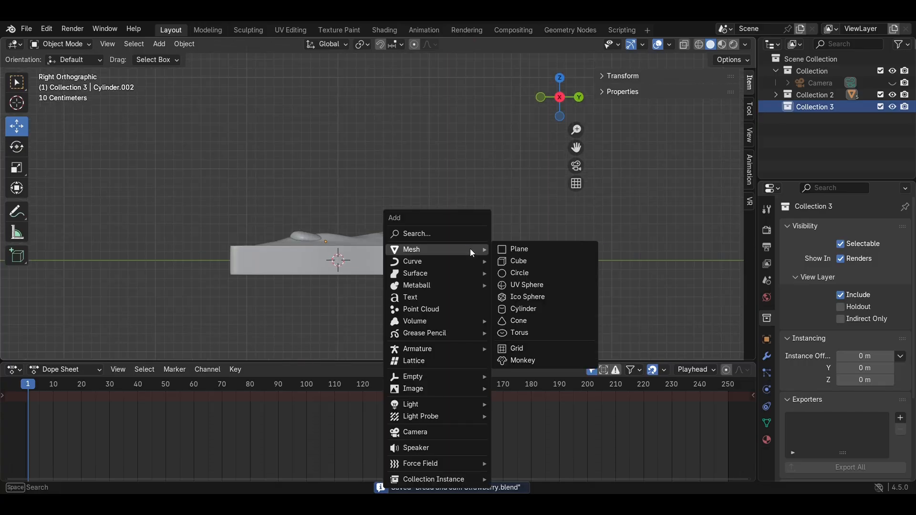
{"action": "left_click", "coordinate": [524, 314]}
{"action": "left_click_drag", "start_coordinate": [388, 269], "coordinate": [645, 268]}
{"action": "middle_click_drag", "start_coordinate": [617, 302], "coordinate": [497, 274], "text": "shift"}
{"action": "key", "text": "s"}
{"action": "left_click", "coordinate": [552, 277]}
Step: In Edit Mode with X-ray on, extrude the cylinder's bottom face downward and scale it inward to taper the base
{"action": "scroll", "coordinate": [551, 277], "scroll_direction": "up", "scroll_amount": 2}
{"action": "key", "text": "Tab"}
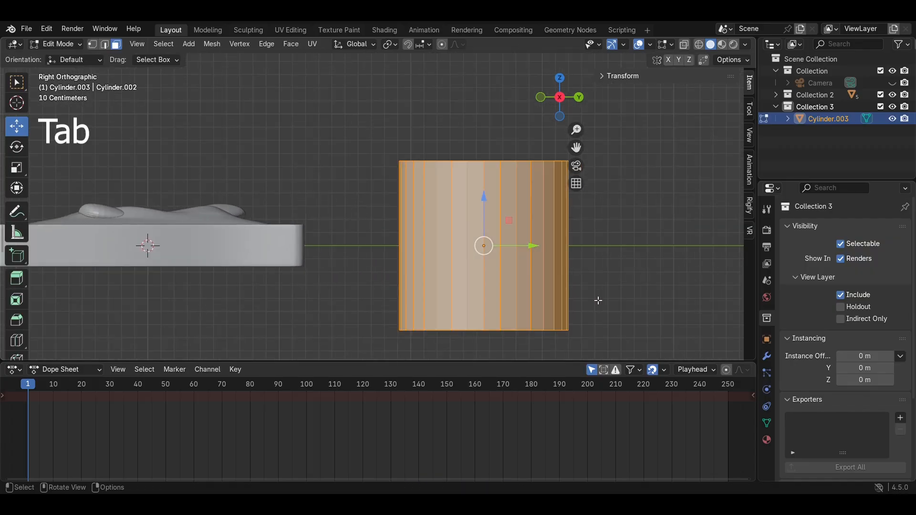
{"action": "middle_click_drag", "start_coordinate": [599, 300], "coordinate": [553, 207], "text": "shift"}
{"action": "key", "text": "alt+z"}
{"action": "left_click_drag", "start_coordinate": [605, 272], "coordinate": [302, 193]}
{"action": "key", "text": "e"}
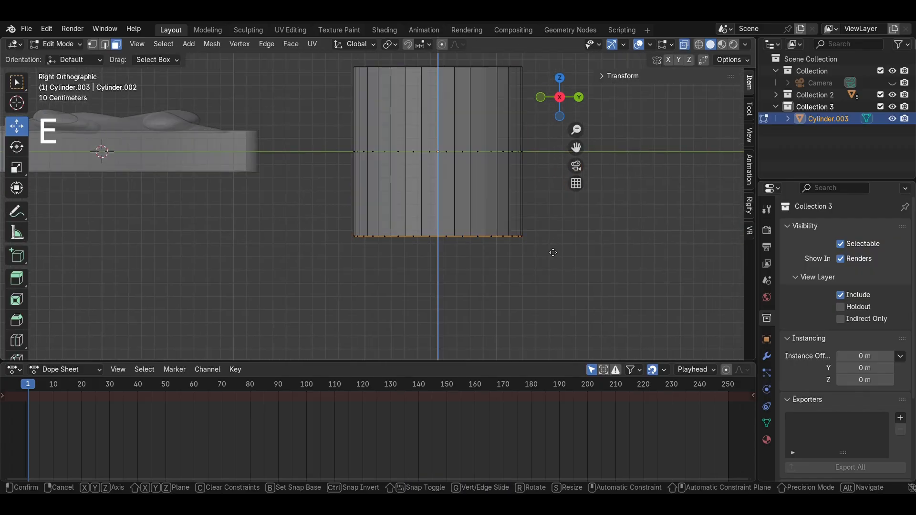
{"action": "left_click", "coordinate": [553, 272]}
{"action": "key", "text": "s"}
{"action": "left_click", "coordinate": [542, 272]}
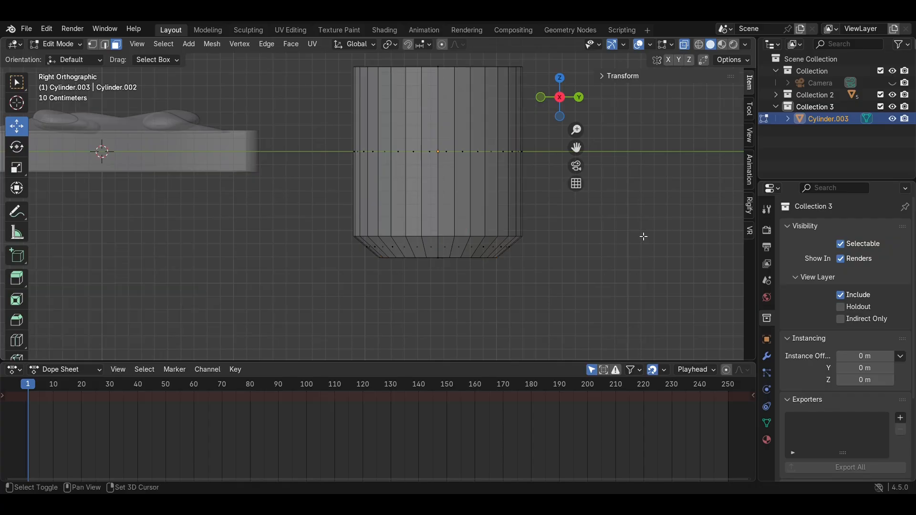
Step: Raise the cylinder's top face about 0.05 m along Z
{"action": "middle_click_drag", "start_coordinate": [644, 237], "coordinate": [641, 370], "text": "shift"}
{"action": "left_click_drag", "start_coordinate": [593, 251], "coordinate": [344, 144]}
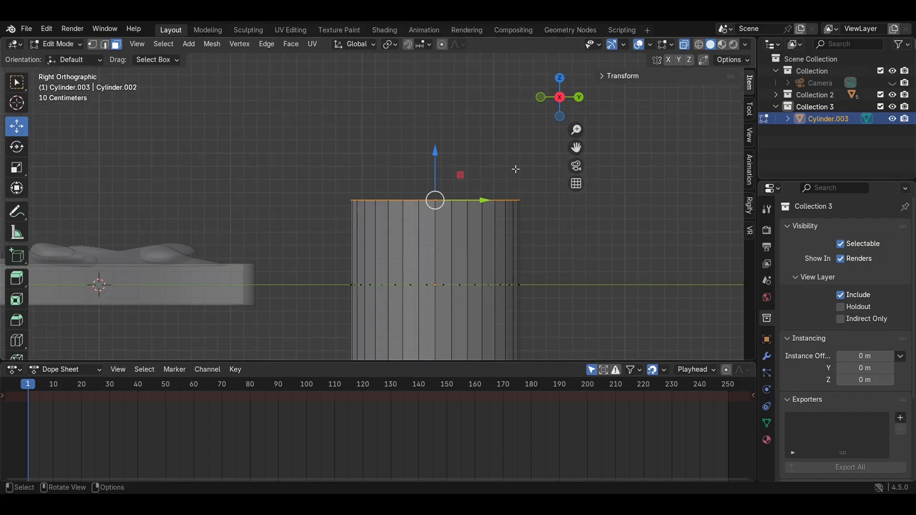
{"action": "left_click_drag", "start_coordinate": [435, 149], "coordinate": [435, 142]}
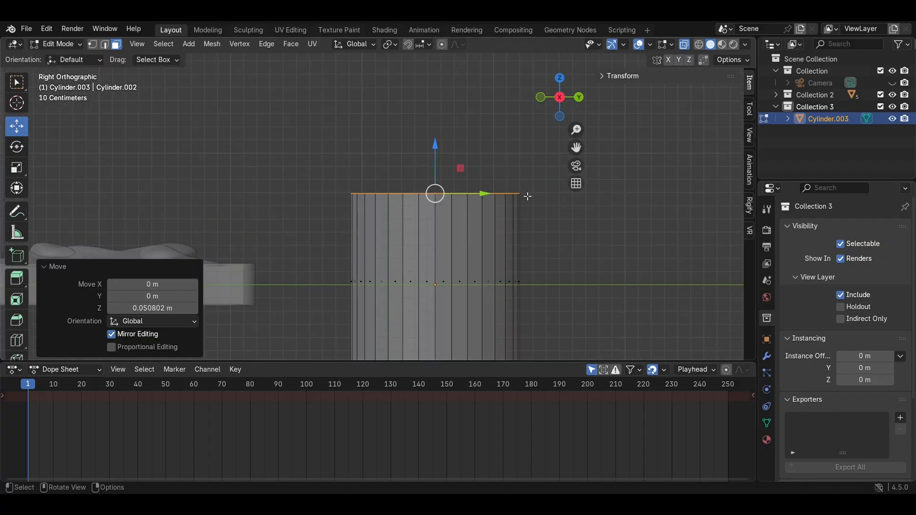
Step: Extrude the top face up about 0.06 m, scale it inward, and raise it about 0.16 m to form a sloped shoulder
{"action": "key", "text": "e"}
{"action": "left_click", "coordinate": [585, 246]}
{"action": "key", "text": "s"}
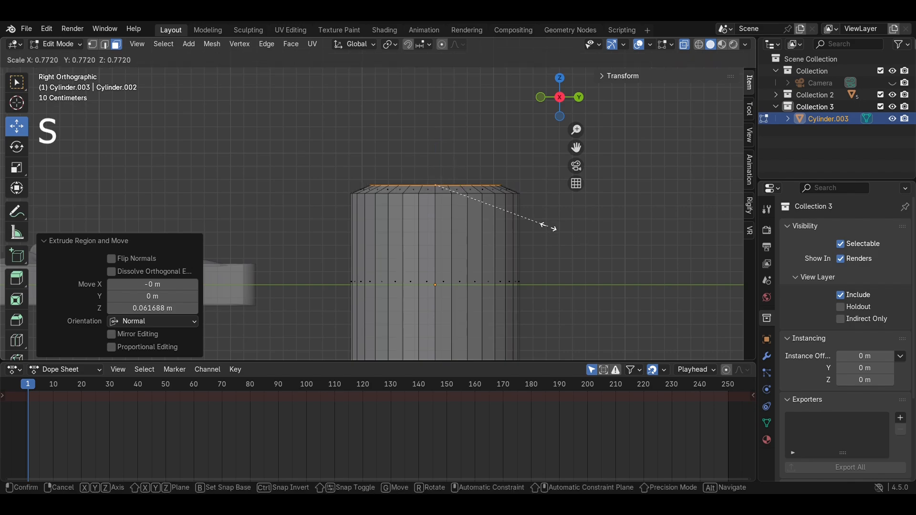
{"action": "left_click", "coordinate": [534, 224]}
{"action": "left_click_drag", "start_coordinate": [434, 147], "coordinate": [435, 125]}
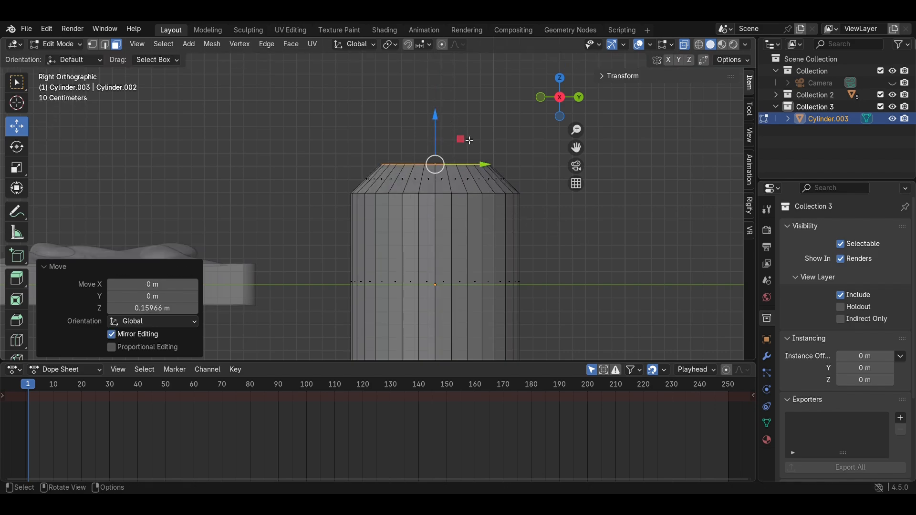
Step: Extrude the narrowed top face up about 0.10 m to form the jar's neck
{"action": "scroll", "coordinate": [491, 178], "scroll_direction": "down", "scroll_amount": 3}
{"action": "middle_click_drag", "start_coordinate": [491, 178], "coordinate": [512, 174]}
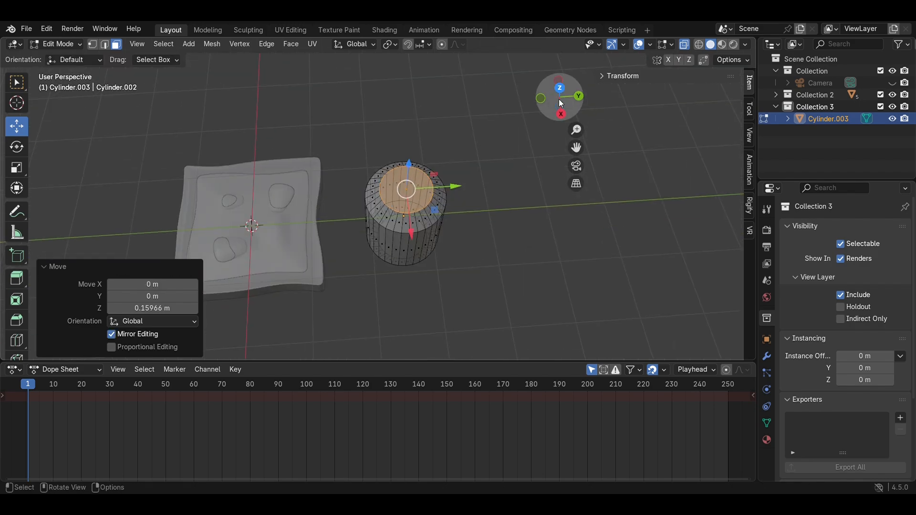
{"action": "left_click", "coordinate": [562, 114]}
{"action": "scroll", "coordinate": [530, 224], "scroll_direction": "up", "scroll_amount": 3}
{"action": "key", "text": "e"}
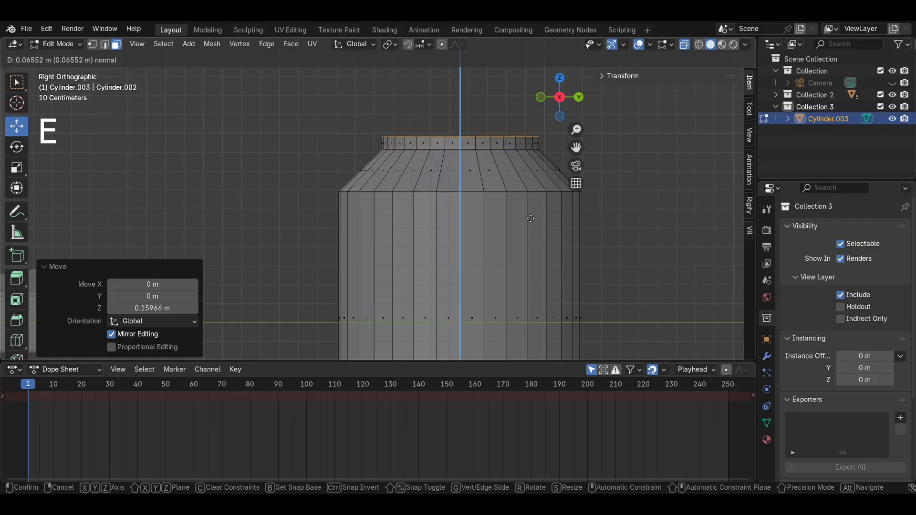
{"action": "left_click", "coordinate": [528, 211]}
Step: Inset the neck's top face by about 0.094 m to create the rim
{"action": "left_click", "coordinate": [560, 78]}
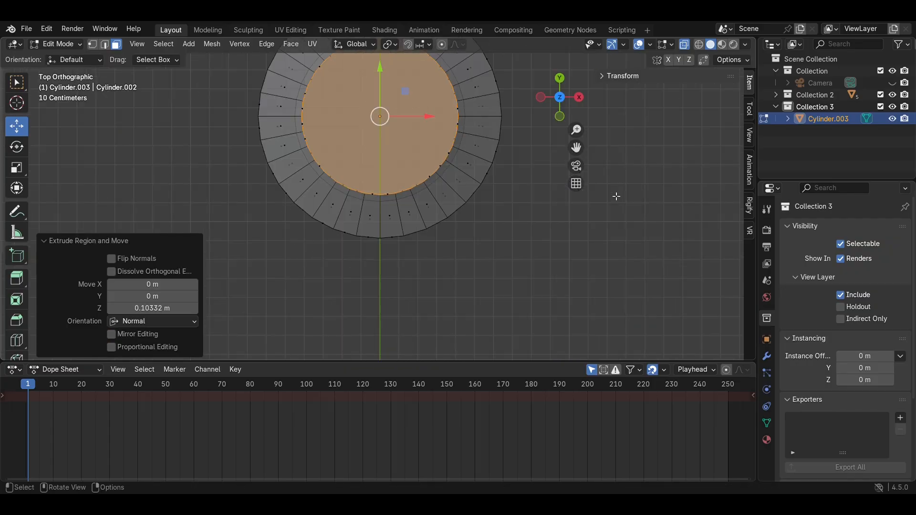
{"action": "key", "text": "i"}
{"action": "left_click", "coordinate": [612, 196]}
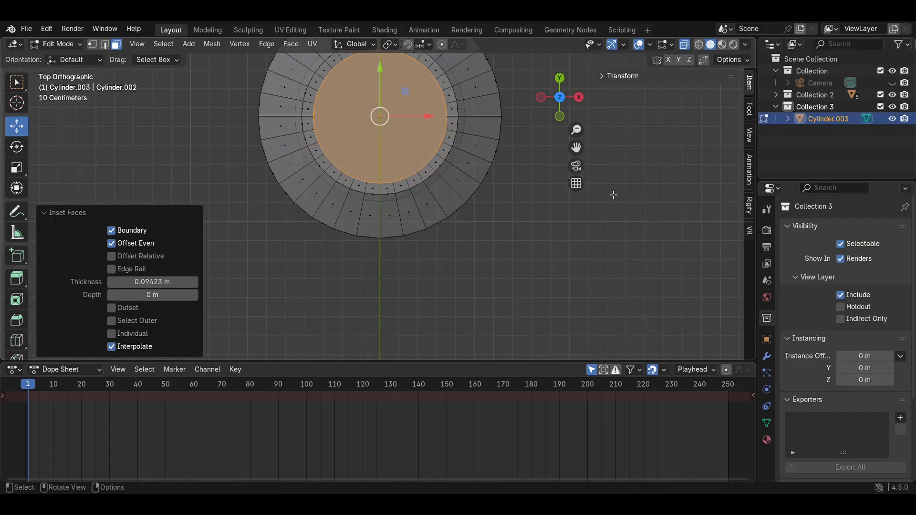
Step: Extrude the inset face down about 0.12 m to hollow out the neck
{"action": "left_click", "coordinate": [579, 98]}
{"action": "scroll", "coordinate": [477, 167], "scroll_direction": "up", "scroll_amount": 5}
{"action": "scroll", "coordinate": [477, 213], "scroll_direction": "down", "scroll_amount": 6}
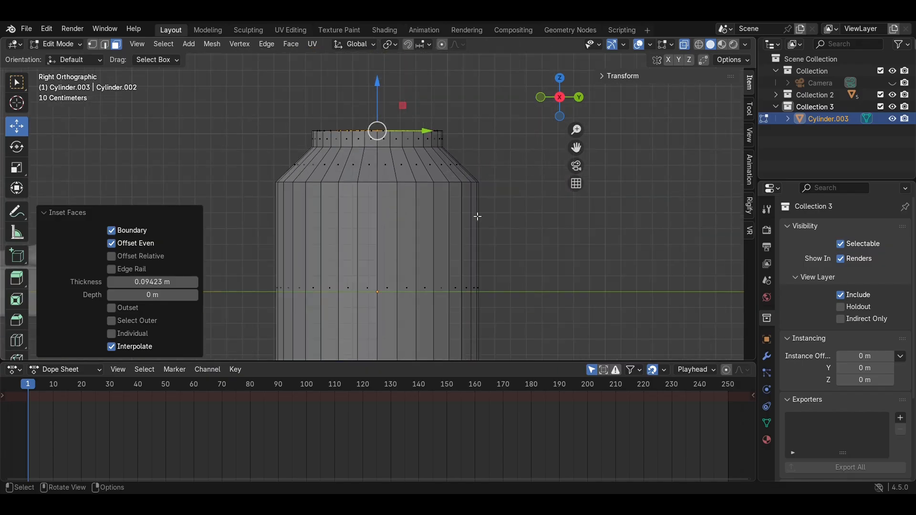
{"action": "key", "text": "e"}
{"action": "left_click", "coordinate": [490, 241]}
Step: Extrude the inner face down another 0.18 m or so, and widen it by about 1.449 and 0.978 to follow the shoulder
{"action": "key", "text": "e"}
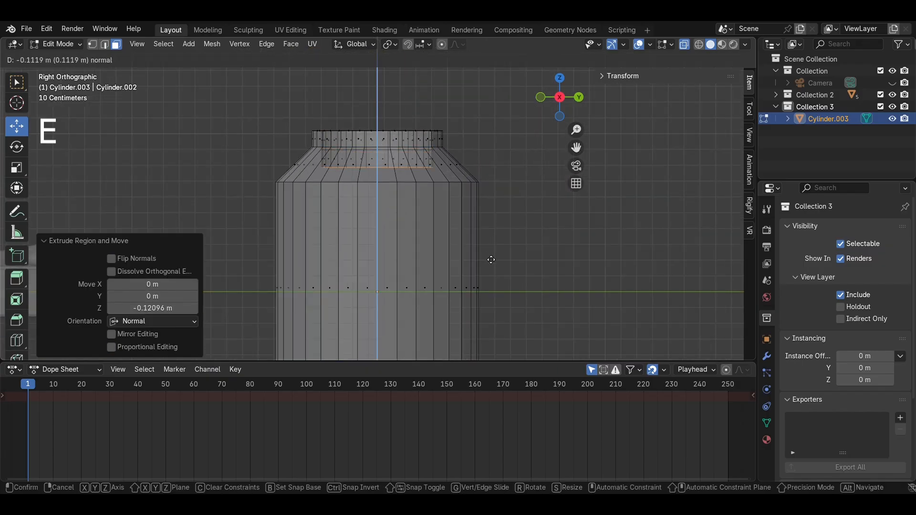
{"action": "left_click", "coordinate": [490, 268]}
{"action": "key", "text": "s"}
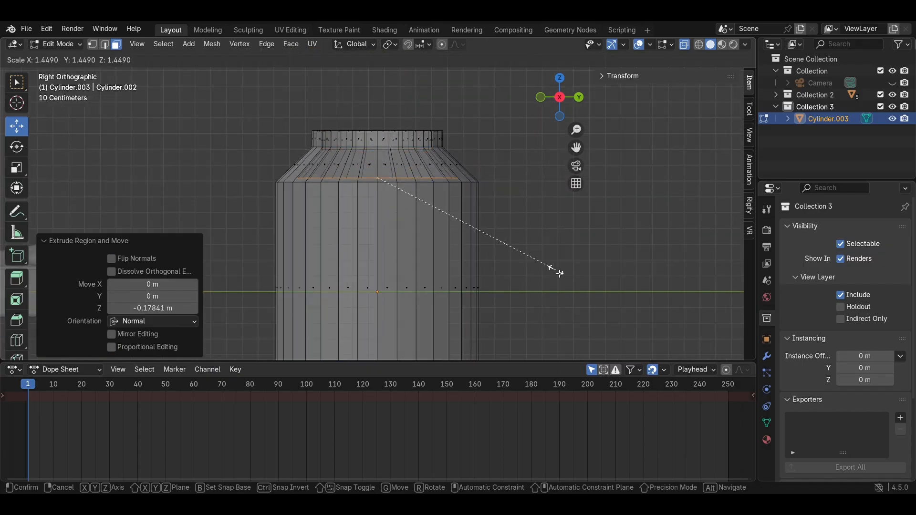
{"action": "left_click", "coordinate": [556, 269]}
{"action": "scroll", "coordinate": [549, 255], "scroll_direction": "up", "scroll_amount": 5}
{"action": "key", "text": "s"}
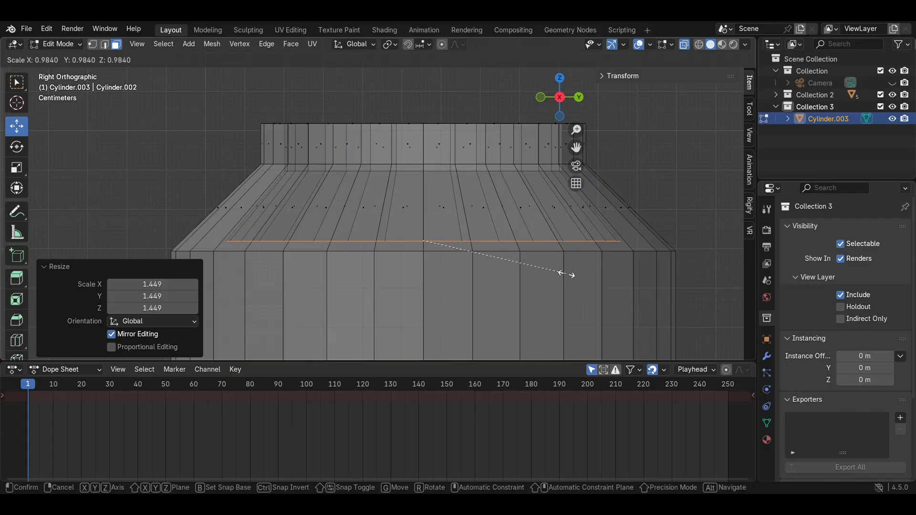
{"action": "left_click", "coordinate": [569, 275]}
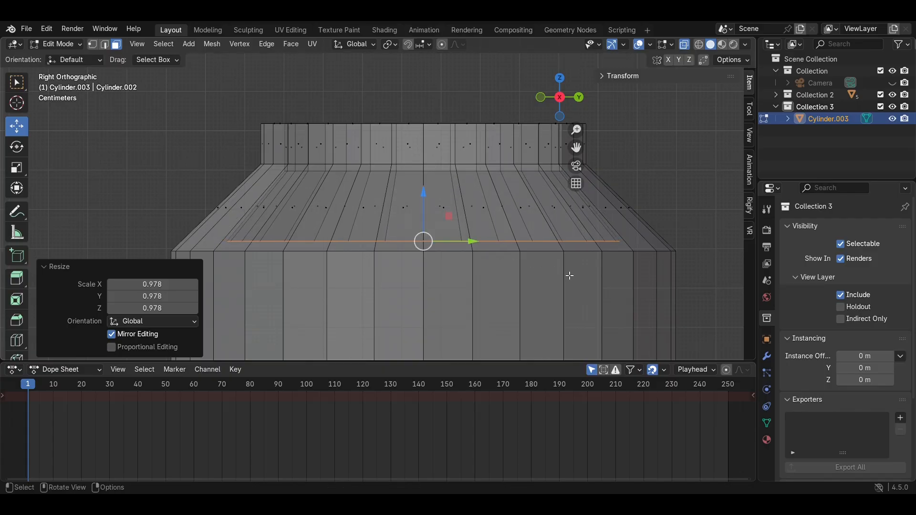
Step: Extrude the inner face down about 1.28 m to hollow out the jar's body, and save the file
{"action": "middle_click_drag", "start_coordinate": [567, 269], "coordinate": [519, 167], "text": "shift"}
{"action": "scroll", "coordinate": [539, 246], "scroll_direction": "down", "scroll_amount": 4}
{"action": "scroll", "coordinate": [519, 167], "scroll_direction": "down", "scroll_amount": 4}
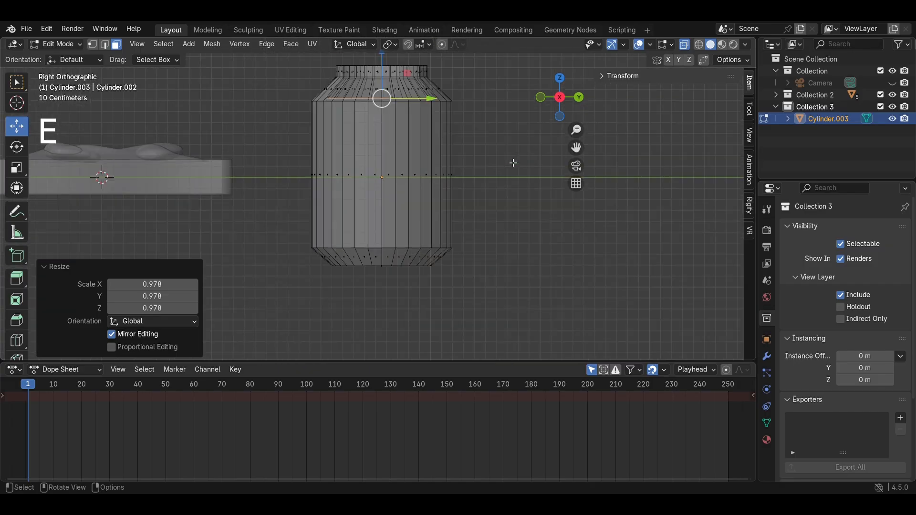
{"action": "key", "text": "e"}
{"action": "left_click", "coordinate": [525, 316]}
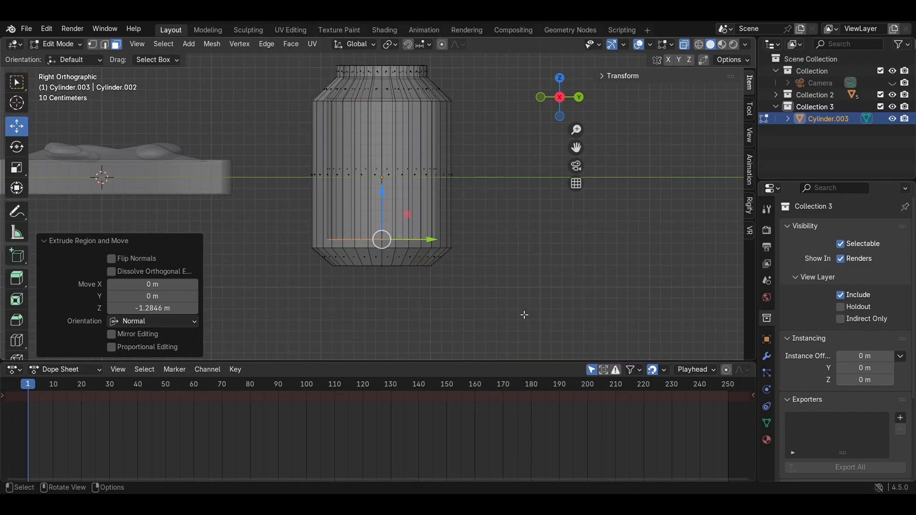
{"action": "key", "text": "Tab"}
{"action": "key", "text": "ctrl+s"}
Step: Select the full ring of vertical side faces around the jar's body for editing
{"action": "mouse_move", "coordinate": [505, 271]}
{"action": "middle_mouse_down"}
{"action": "mouse_move", "coordinate": [500, 214]}
{"action": "mouse_move", "coordinate": [514, 223]}
{"action": "mouse_move", "coordinate": [505, 238]}
{"action": "mouse_move", "coordinate": [430, 213]}
{"action": "middle_mouse_up"}
{"action": "left_click", "coordinate": [514, 222]}
{"action": "left_click", "coordinate": [425, 163]}
{"action": "key", "text": "Tab"}
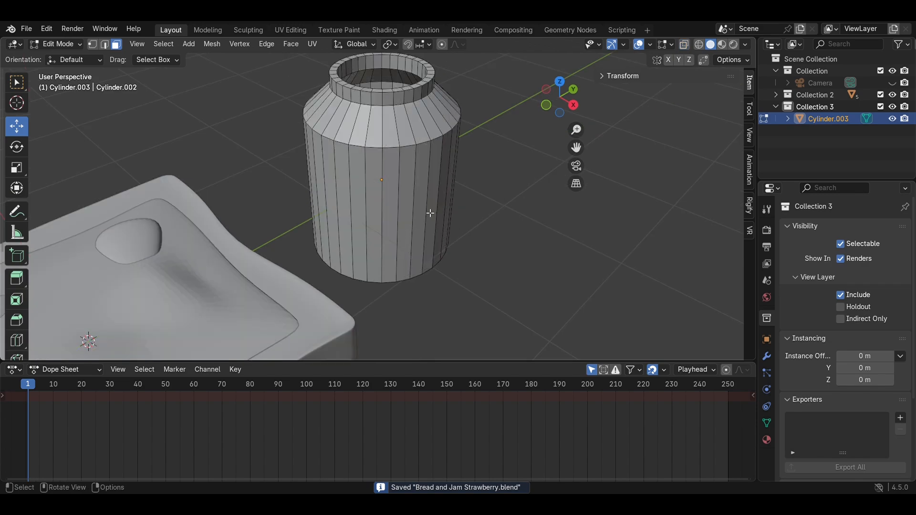
{"action": "left_click", "coordinate": [385, 217]}
{"action": "left_click", "coordinate": [376, 210], "text": "shift"}
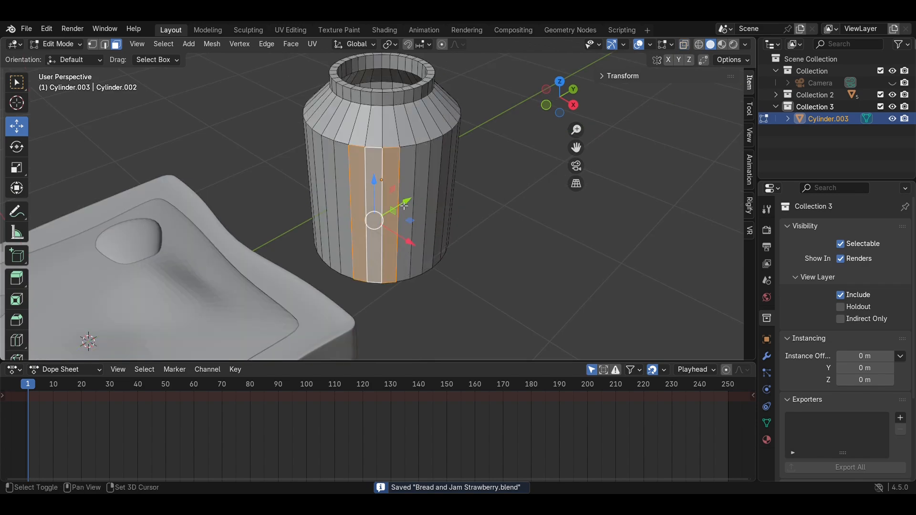
{"action": "left_click", "coordinate": [417, 198], "text": "shift"}
{"action": "left_click", "coordinate": [574, 105]}
{"action": "left_click", "coordinate": [426, 154], "text": "alt+shift"}
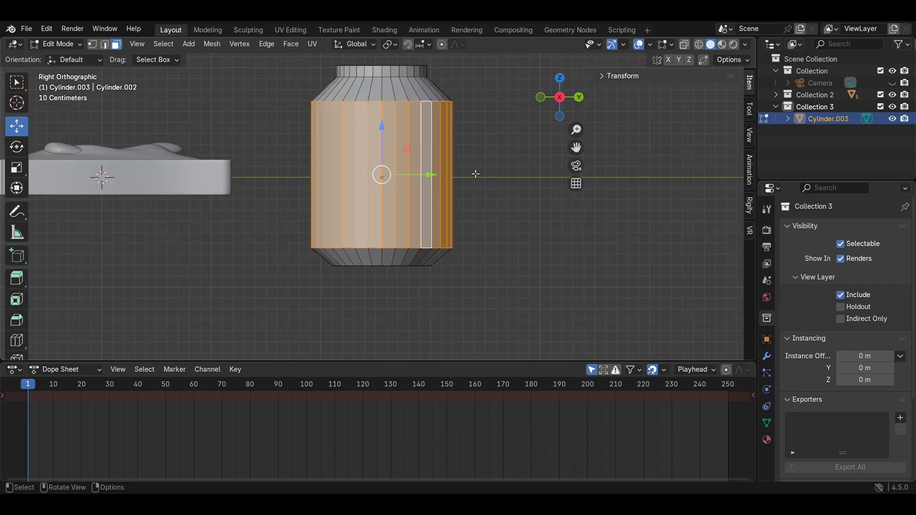
Step: Duplicate the ring of side faces about 2.3 m straight up and separate the copy into its own object
{"action": "middle_click_drag", "start_coordinate": [474, 171], "coordinate": [501, 203]}
{"action": "left_click", "coordinate": [560, 87]}
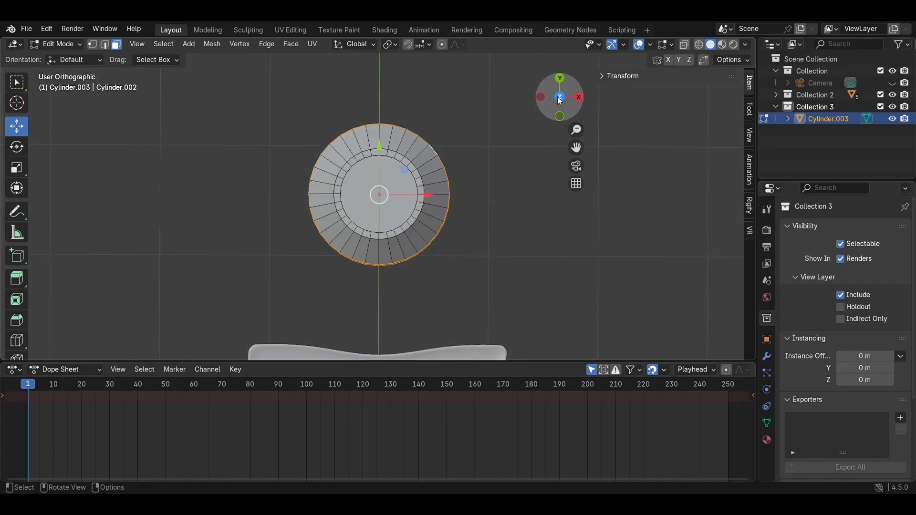
{"action": "scroll", "coordinate": [513, 211], "scroll_direction": "down", "scroll_amount": 2}
{"action": "left_click", "coordinate": [561, 119]}
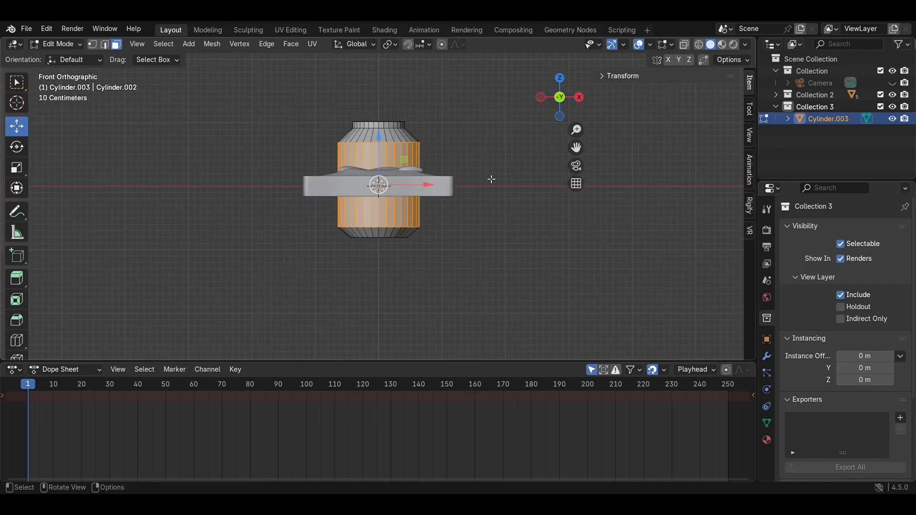
{"action": "middle_click_drag", "start_coordinate": [491, 179], "coordinate": [490, 262], "text": "shift"}
{"action": "key", "text": "shift+d"}
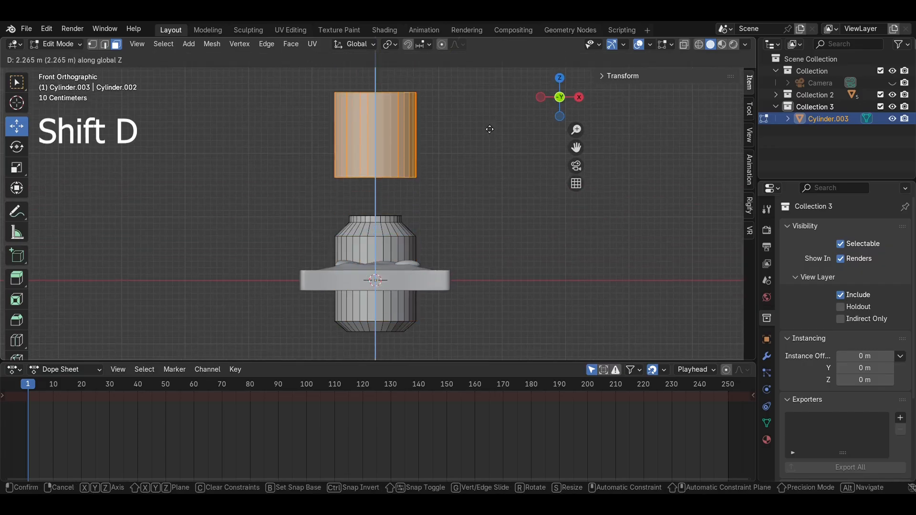
{"action": "left_click", "coordinate": [489, 126]}
{"action": "key", "text": "p"}
{"action": "left_click", "coordinate": [486, 125]}
{"action": "key", "text": "KP_3"}
{"action": "key", "text": "Tab"}
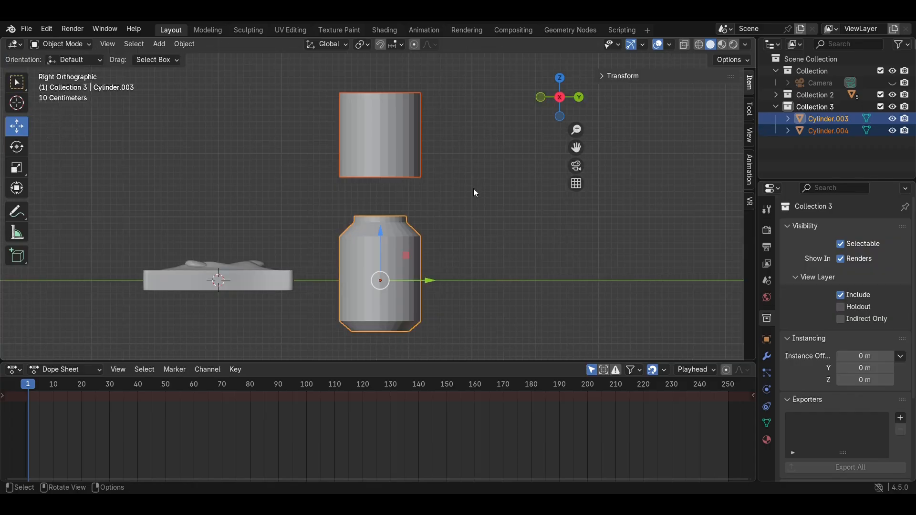
Step: Set the separated band's origin to its geometry and scale its height by about 0.654
{"action": "left_click", "coordinate": [379, 136]}
{"action": "right_click", "coordinate": [371, 151]}
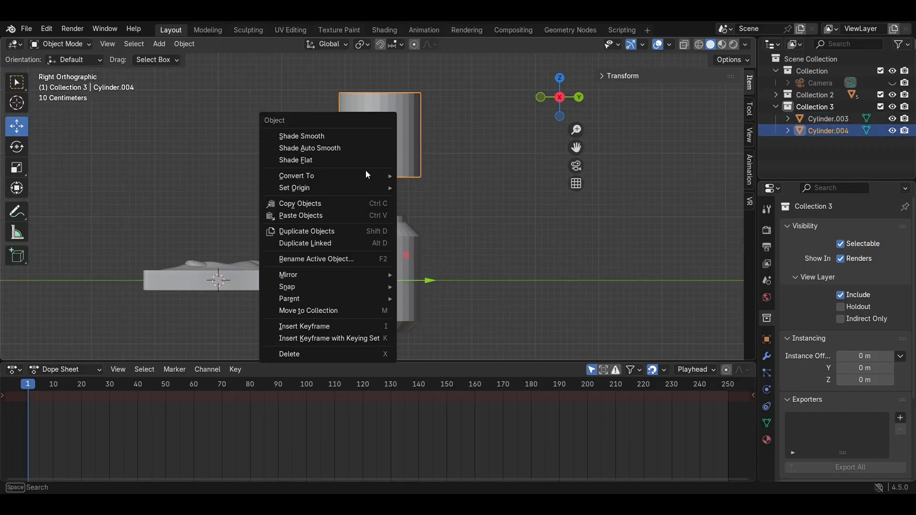
{"action": "mouse_move", "coordinate": [363, 188]}
{"action": "left_click", "coordinate": [426, 201]}
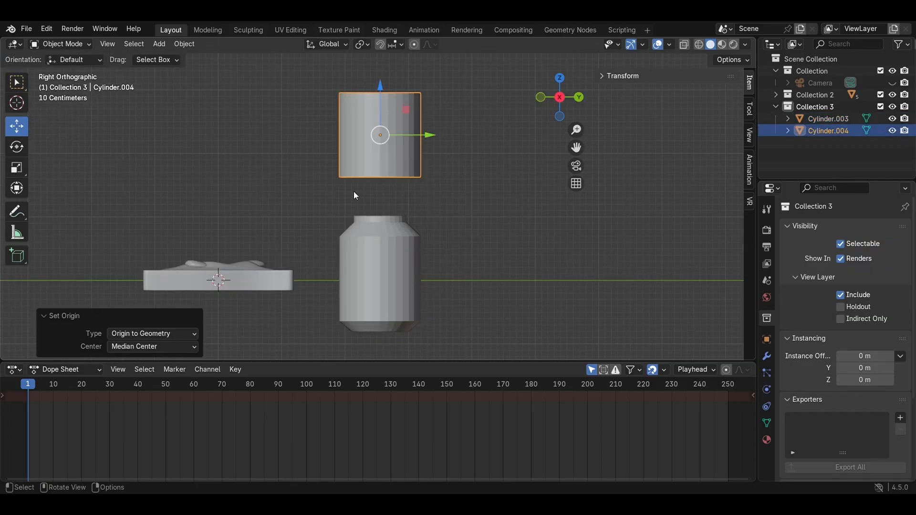
{"action": "left_click", "coordinate": [16, 167]}
{"action": "left_click_drag", "start_coordinate": [380, 87], "coordinate": [380, 104]}
Step: Add a Solidify modifier to the band with a thickness of 0.05 m
{"action": "left_click", "coordinate": [767, 357]}
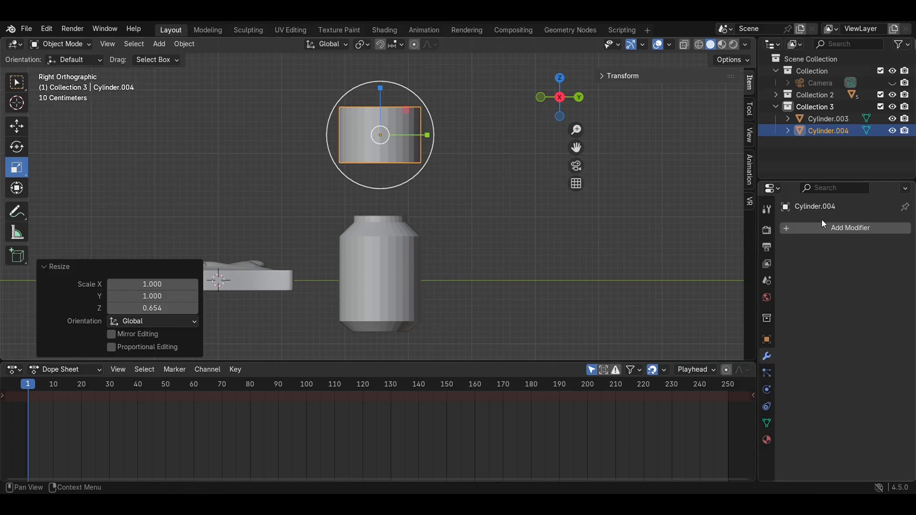
{"action": "left_click", "coordinate": [825, 229]}
{"action": "mouse_move", "coordinate": [826, 229]}
{"action": "left_click", "coordinate": [692, 371]}
{"action": "middle_click_drag", "start_coordinate": [477, 200], "coordinate": [506, 296]}
{"action": "mouse_move", "coordinate": [863, 280]}
{"action": "left_mouse_down"}
{"action": "mouse_move", "coordinate": [874, 280]}
{"action": "mouse_move", "coordinate": [855, 280]}
{"action": "left_mouse_up"}
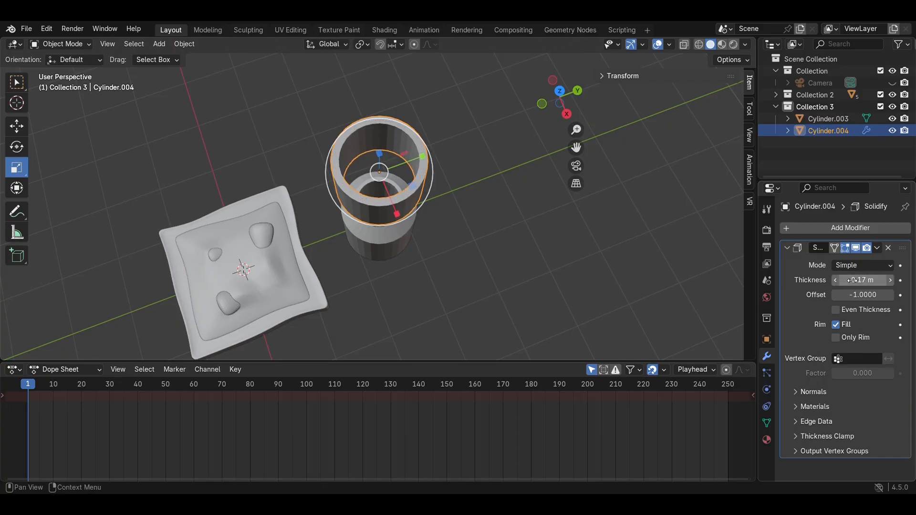
{"action": "left_click", "coordinate": [854, 280]}
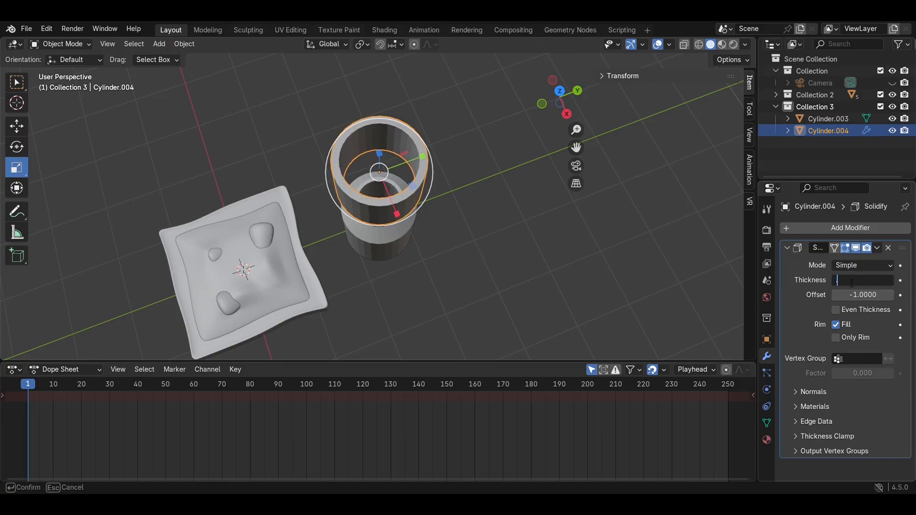
{"action": "key", "text": "Return"}
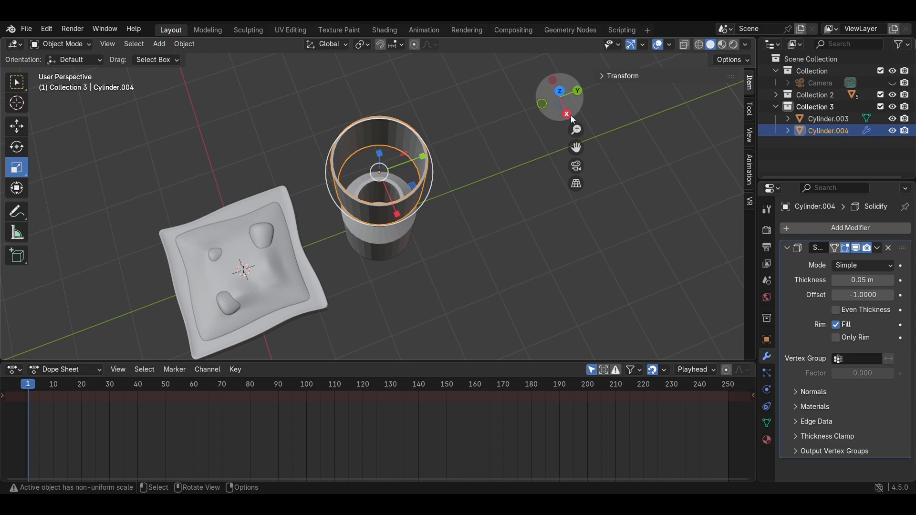
Step: Move the band down about 2.21 m onto the jar's body and scale its height by about 1.314
{"action": "left_click", "coordinate": [567, 114]}
{"action": "left_click", "coordinate": [17, 127]}
{"action": "left_click_drag", "start_coordinate": [384, 82], "coordinate": [392, 249]}
{"action": "scroll", "coordinate": [456, 296], "scroll_direction": "up", "scroll_amount": 5}
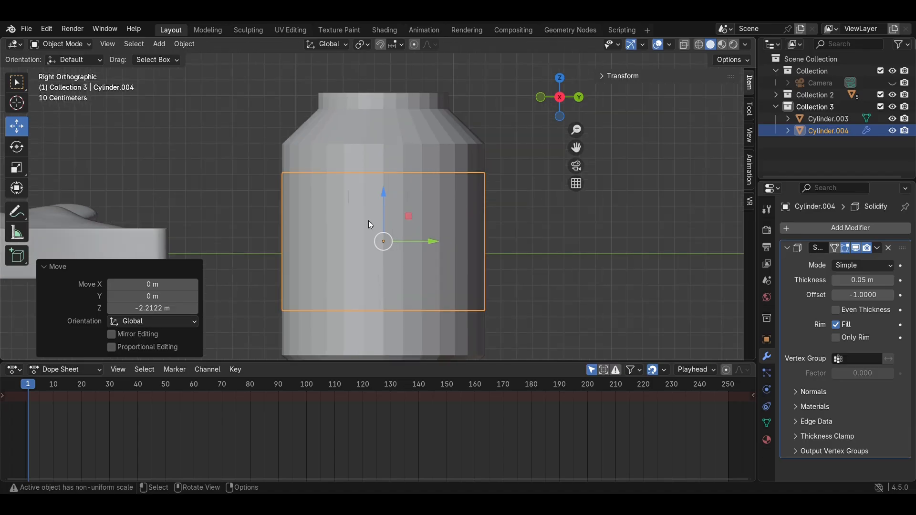
{"action": "left_click", "coordinate": [16, 175]}
{"action": "scroll", "coordinate": [351, 255], "scroll_direction": "down", "scroll_amount": 3}
{"action": "left_click_drag", "start_coordinate": [382, 177], "coordinate": [387, 162]}
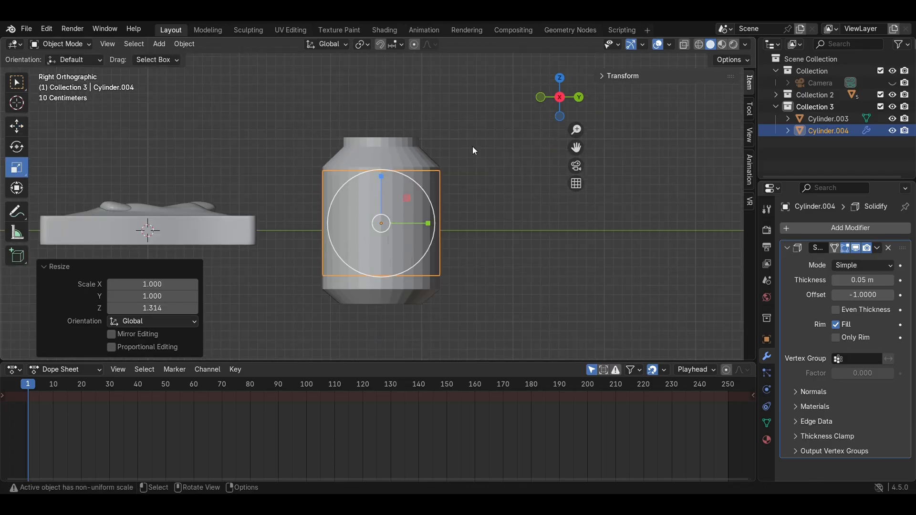
Step: Scale the band uniformly by about 1.055 so it wraps outside the jar, and lower it slightly to centre it
{"action": "left_click", "coordinate": [561, 78]}
{"action": "scroll", "coordinate": [526, 176], "scroll_direction": "up", "scroll_amount": 3}
{"action": "key", "text": "s"}
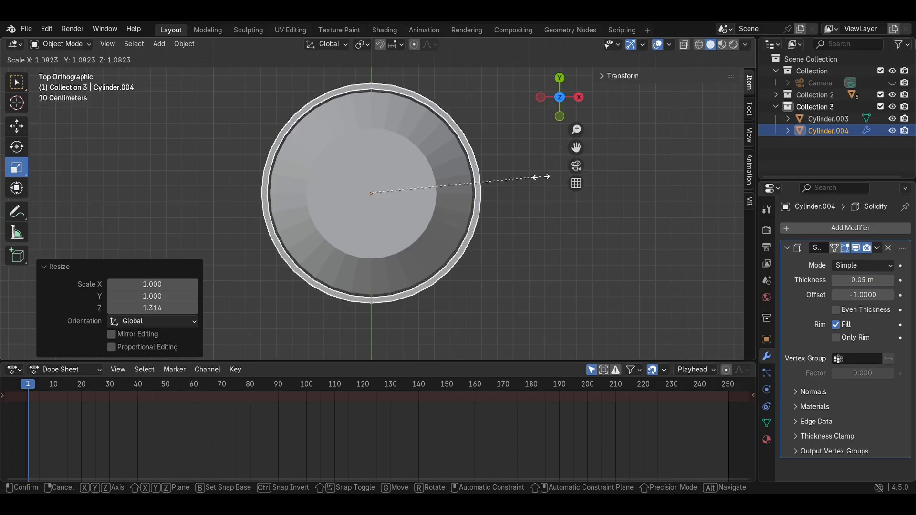
{"action": "left_click", "coordinate": [536, 177]}
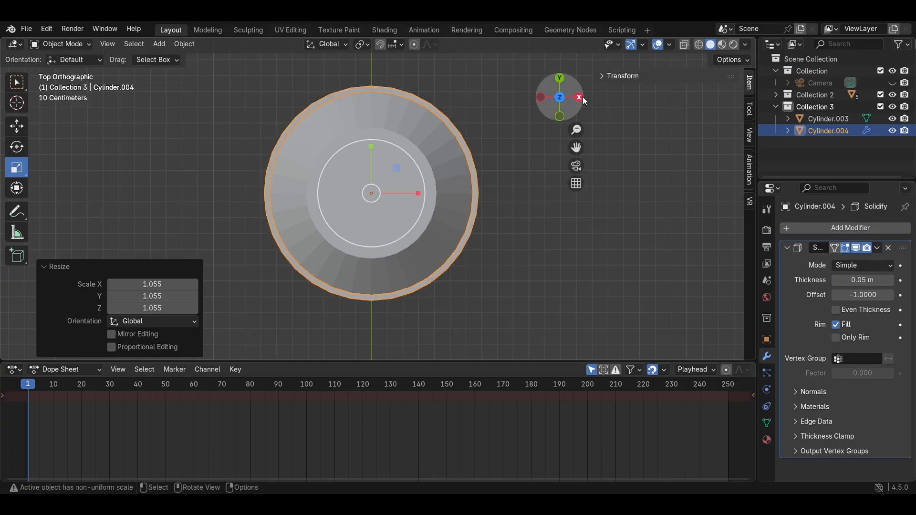
{"action": "left_click", "coordinate": [579, 97]}
{"action": "scroll", "coordinate": [552, 180], "scroll_direction": "down", "scroll_amount": 3}
{"action": "left_click", "coordinate": [17, 127]}
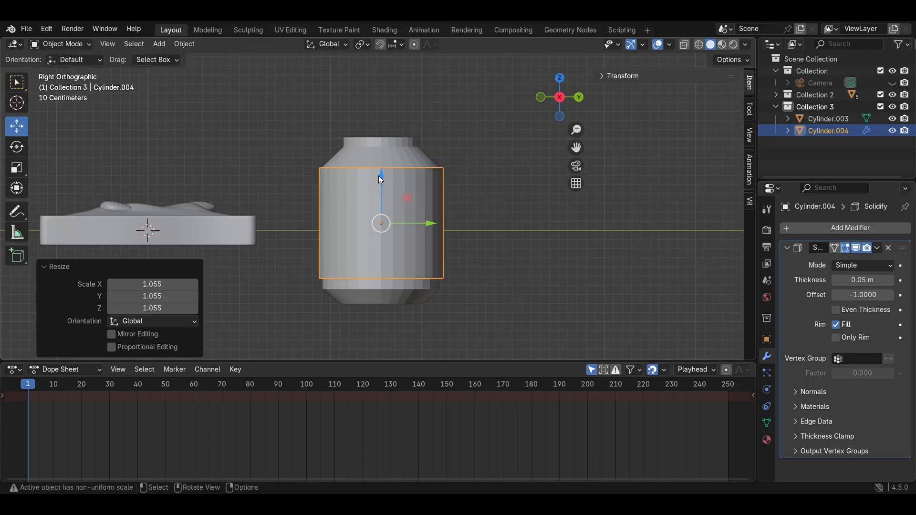
{"action": "left_click_drag", "start_coordinate": [381, 179], "coordinate": [384, 187]}
{"action": "left_click", "coordinate": [526, 230]}
Step: Add a Bevel modifier with 10 segments to the jar
{"action": "left_click", "coordinate": [414, 160]}
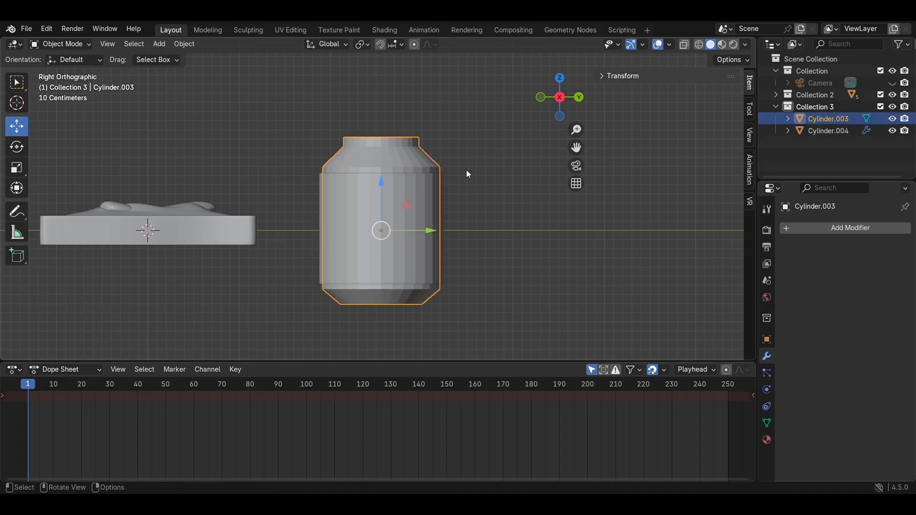
{"action": "left_click", "coordinate": [873, 231]}
{"action": "mouse_move", "coordinate": [875, 234]}
{"action": "left_click", "coordinate": [710, 244]}
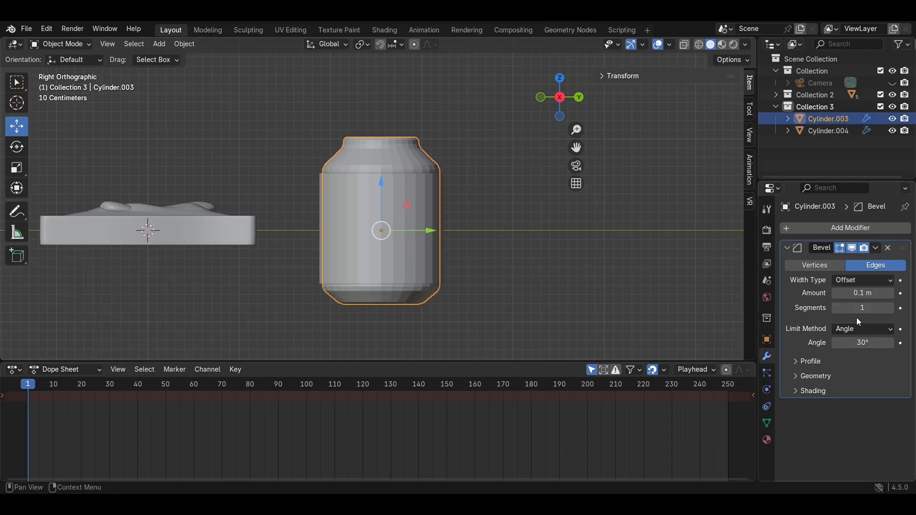
{"action": "left_click", "coordinate": [857, 310]}
{"action": "key", "text": "Return"}
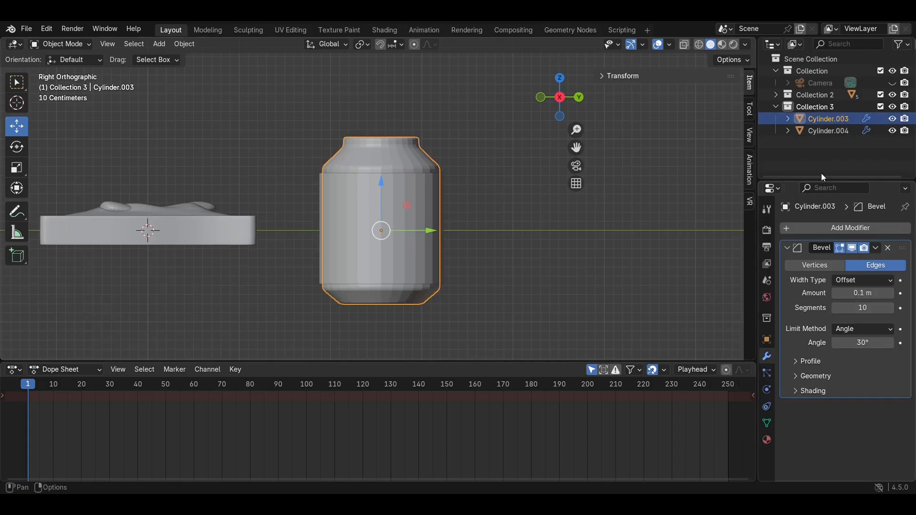
Step: Add a Bevel modifier with 10 segments to the band around the jar
{"action": "left_click", "coordinate": [390, 233]}
{"action": "left_click", "coordinate": [880, 225]}
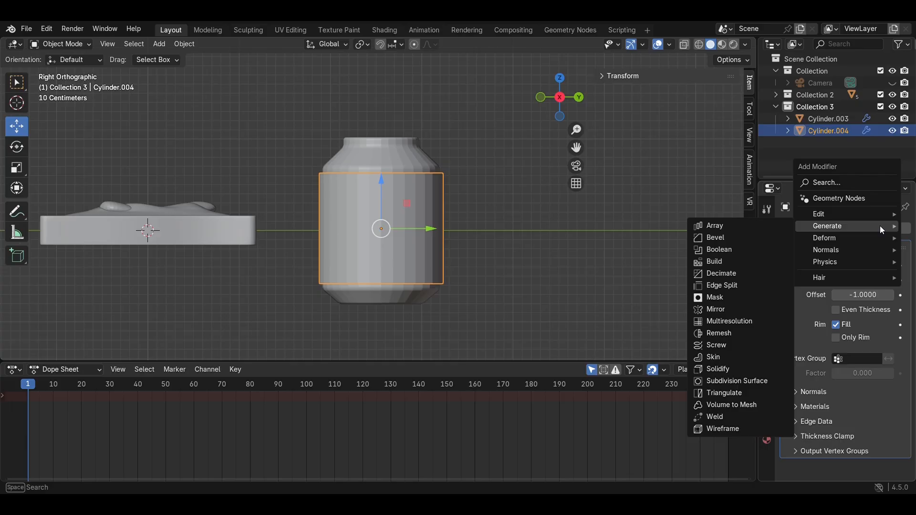
{"action": "left_click", "coordinate": [752, 231]}
{"action": "left_click", "coordinate": [889, 469]}
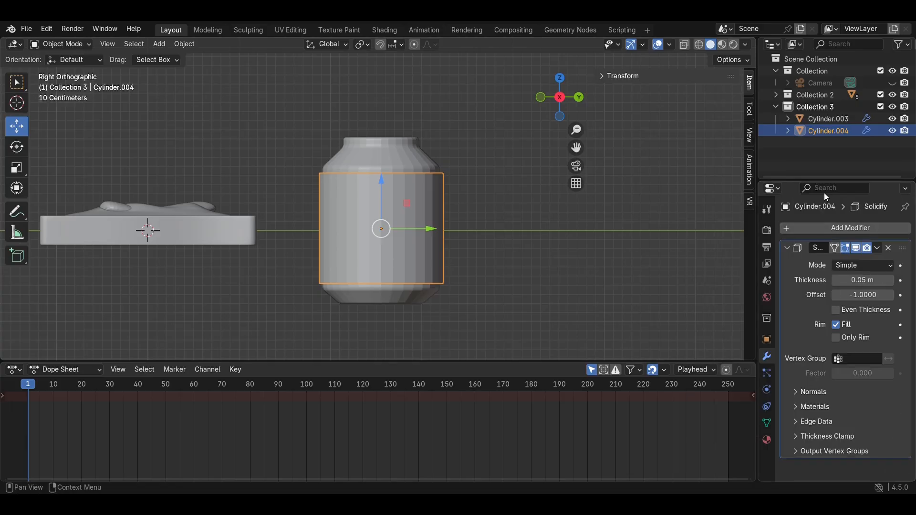
{"action": "left_click", "coordinate": [836, 233]}
{"action": "left_click", "coordinate": [721, 249]}
{"action": "scroll", "coordinate": [850, 334], "scroll_direction": "down", "scroll_amount": 5}
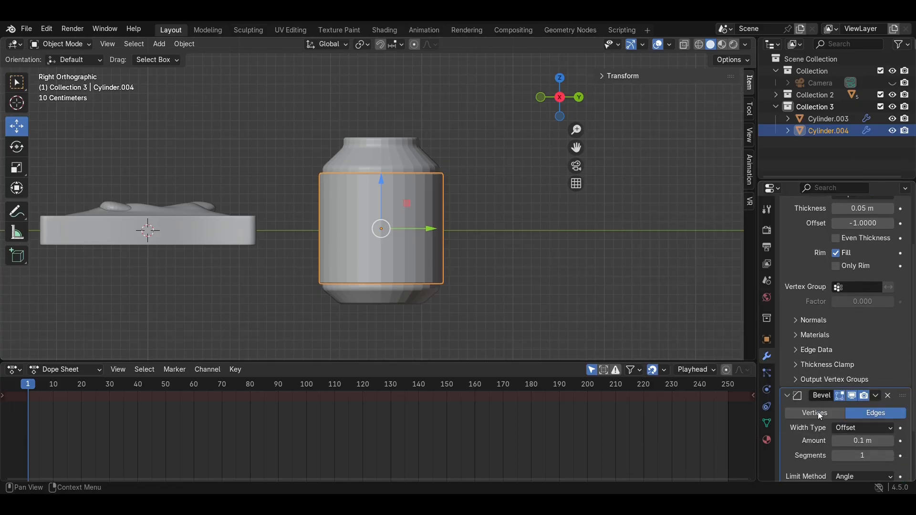
{"action": "left_click", "coordinate": [864, 433]}
{"action": "type", "text": "10"}
{"action": "key", "text": "Return"}
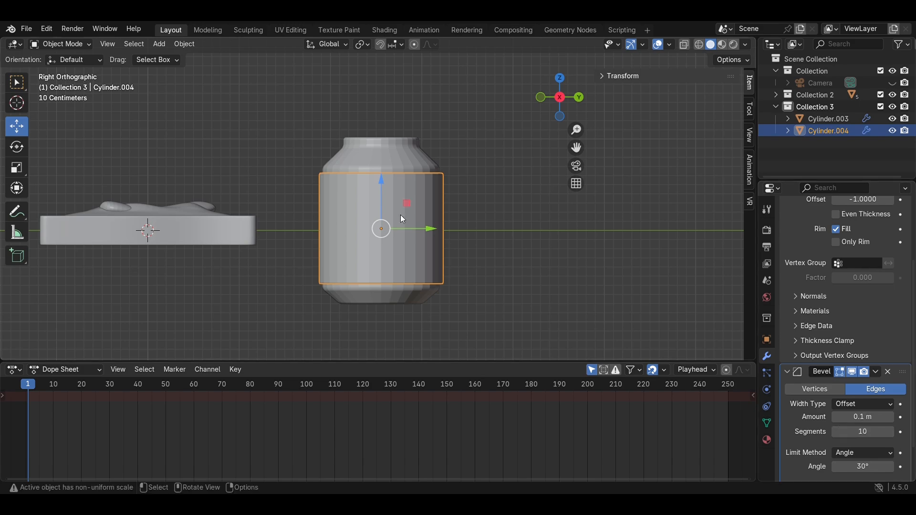
Step: Add a Subdivision Surface modifier to the jar with viewport level 2
{"action": "left_click", "coordinate": [376, 168]}
{"action": "left_click", "coordinate": [845, 231]}
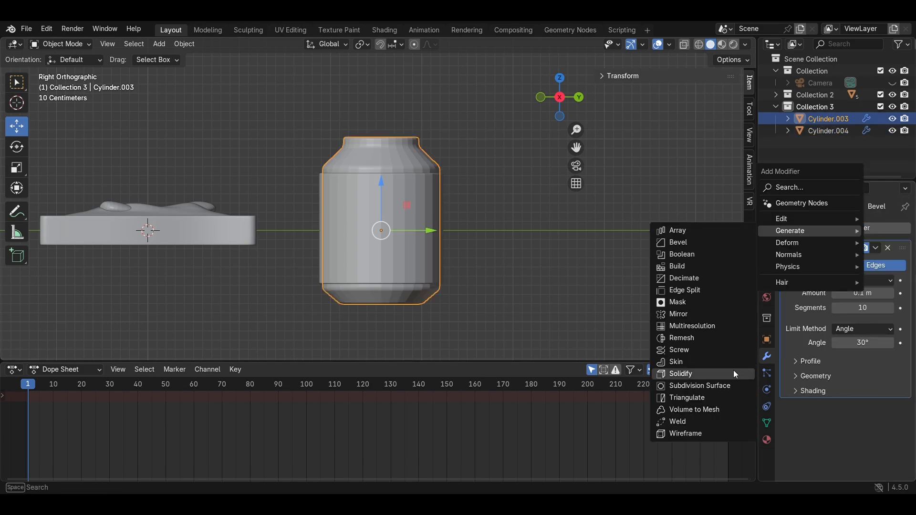
{"action": "left_click", "coordinate": [697, 387]}
Step: Add a Subdivision Surface modifier with viewport level 2 to the band around the jar, and save the file
{"action": "left_click", "coordinate": [385, 228]}
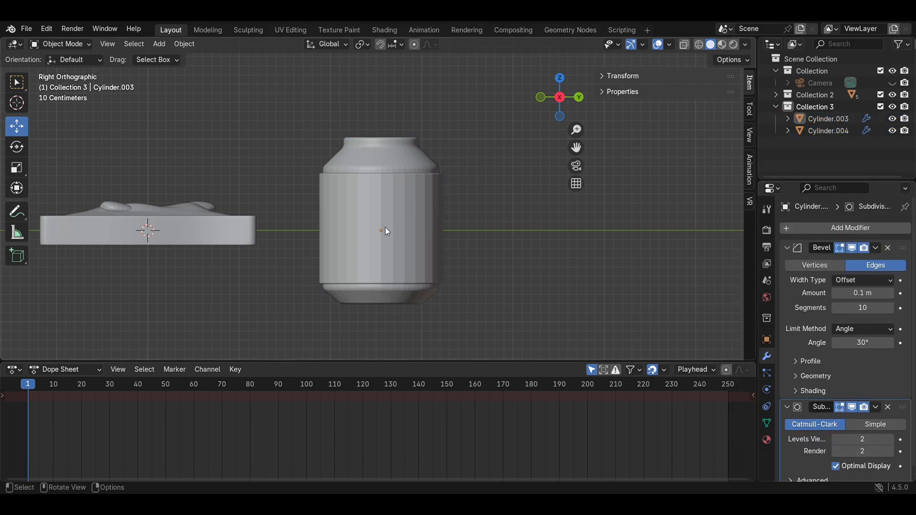
{"action": "left_click", "coordinate": [843, 229]}
{"action": "mouse_move", "coordinate": [840, 225]}
{"action": "left_click", "coordinate": [748, 367]}
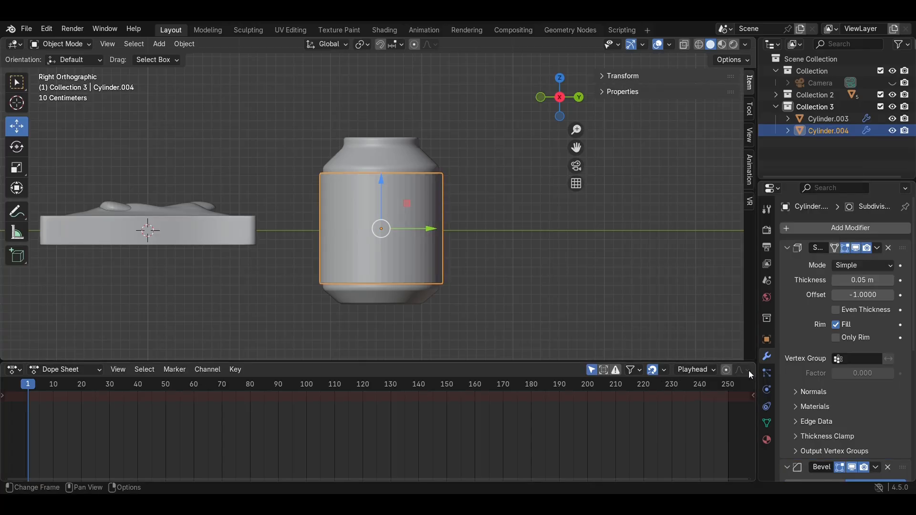
{"action": "scroll", "coordinate": [871, 412], "scroll_direction": "down", "scroll_amount": 5}
{"action": "scroll", "coordinate": [884, 409], "scroll_direction": "up", "scroll_amount": 5}
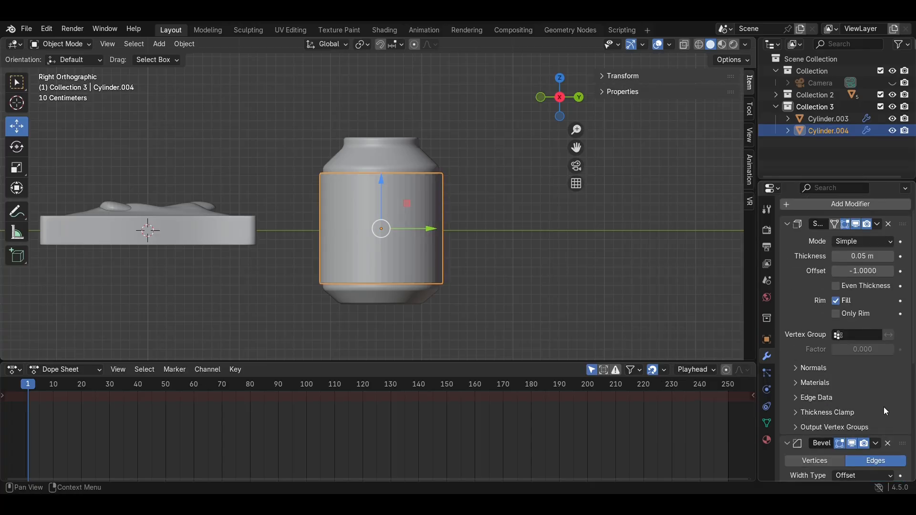
{"action": "scroll", "coordinate": [884, 408], "scroll_direction": "down", "scroll_amount": 9}
{"action": "left_click", "coordinate": [890, 431]}
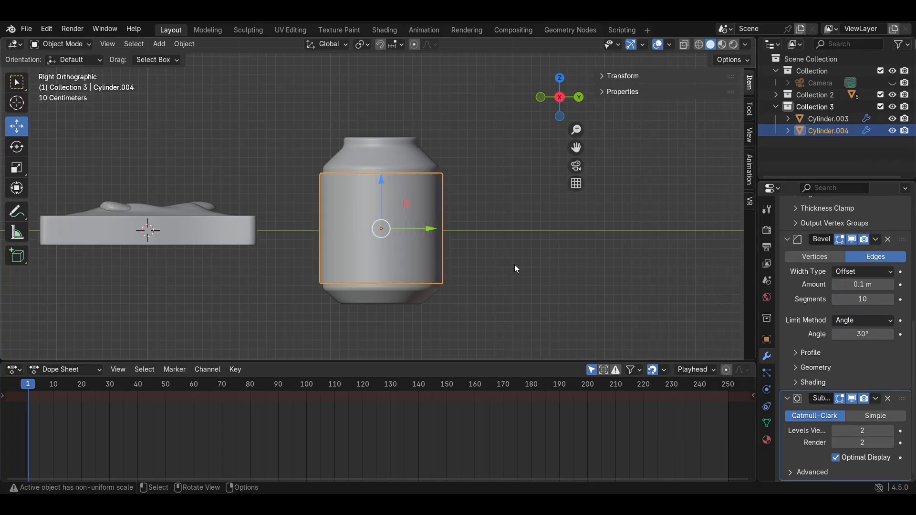
{"action": "left_click", "coordinate": [508, 262]}
{"action": "scroll", "coordinate": [503, 259], "scroll_direction": "down", "scroll_amount": 3}
{"action": "key", "text": "ctrl+s"}
{"action": "scroll", "coordinate": [486, 251], "scroll_direction": "up", "scroll_amount": 3}
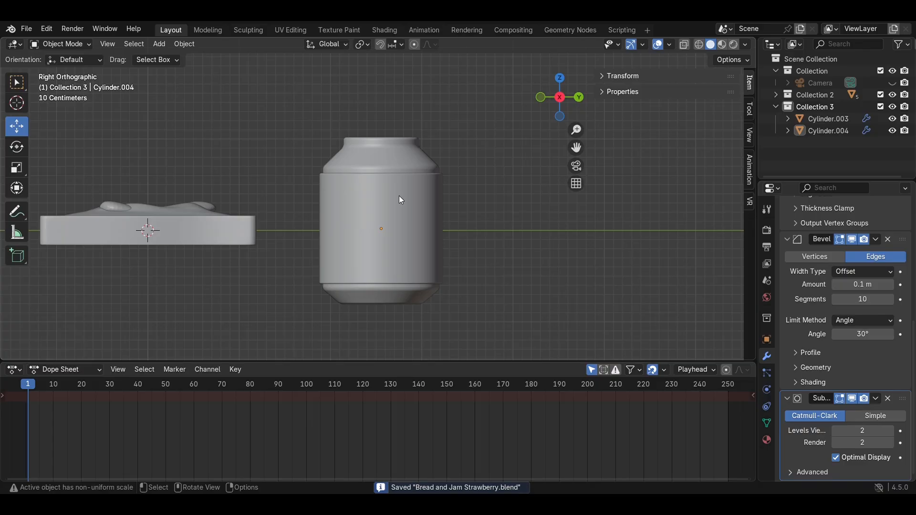
Step: Add a cylinder, scale it to about 0.263, and move it about 2.56 m along Y into the jar
{"action": "key", "text": "shift+a"}
{"action": "mouse_move", "coordinate": [503, 238]}
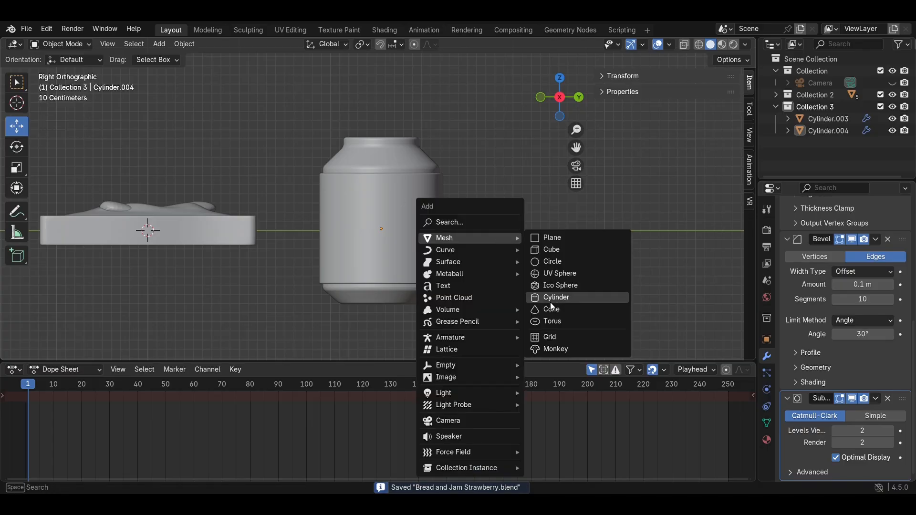
{"action": "left_click", "coordinate": [552, 296]}
{"action": "key", "text": "alt+z"}
{"action": "key", "text": "s"}
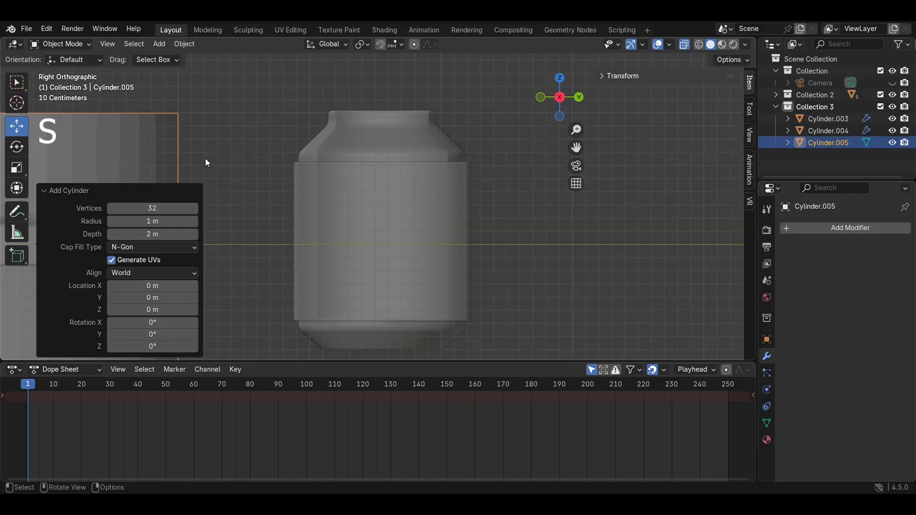
{"action": "left_click", "coordinate": [245, 244]}
{"action": "key", "text": "g"}
{"action": "key", "text": "y"}
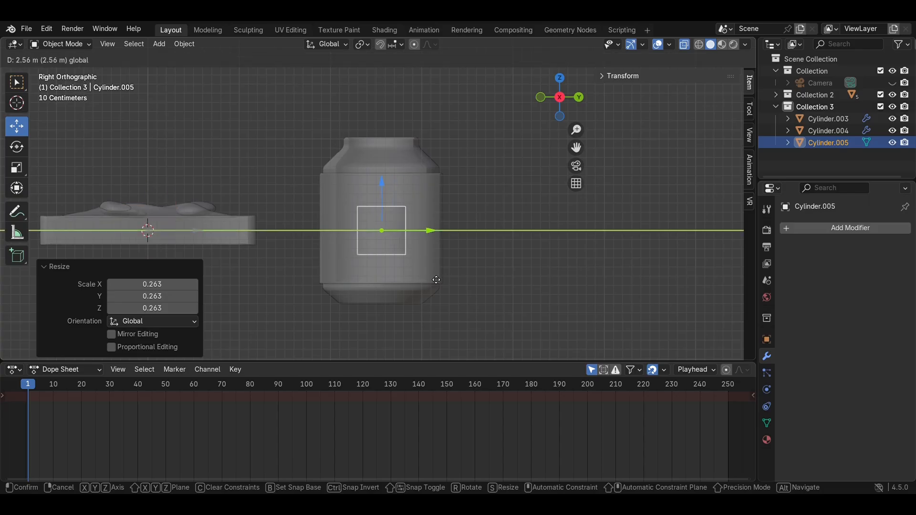
{"action": "left_click", "coordinate": [437, 280]}
Step: Enlarge the new cylinder to nearly fill the jar's body and centre it inside the jar
{"action": "key", "text": "s"}
{"action": "left_click", "coordinate": [628, 301]}
{"action": "scroll", "coordinate": [524, 278], "scroll_direction": "up", "scroll_amount": 3}
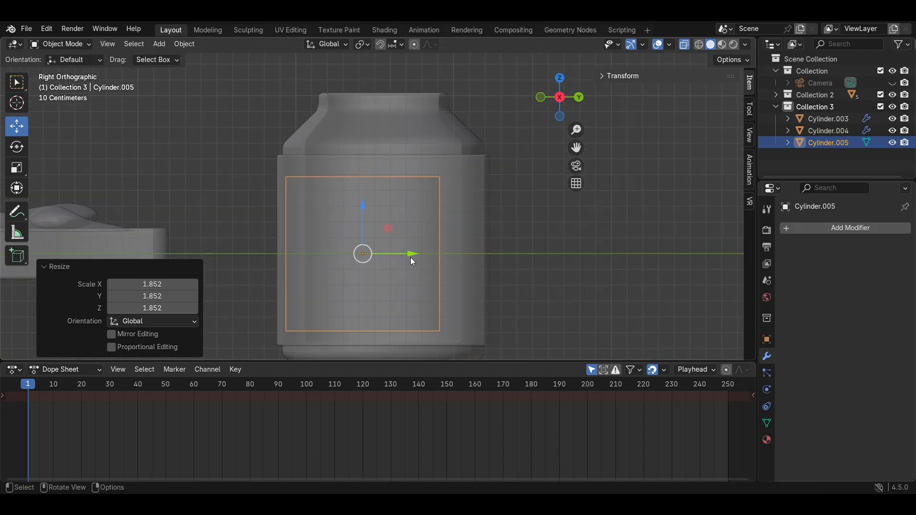
{"action": "left_click_drag", "start_coordinate": [411, 257], "coordinate": [431, 261]}
{"action": "key", "text": "s"}
{"action": "left_click", "coordinate": [527, 296]}
{"action": "middle_click_drag", "start_coordinate": [399, 225], "coordinate": [411, 145], "text": "shift"}
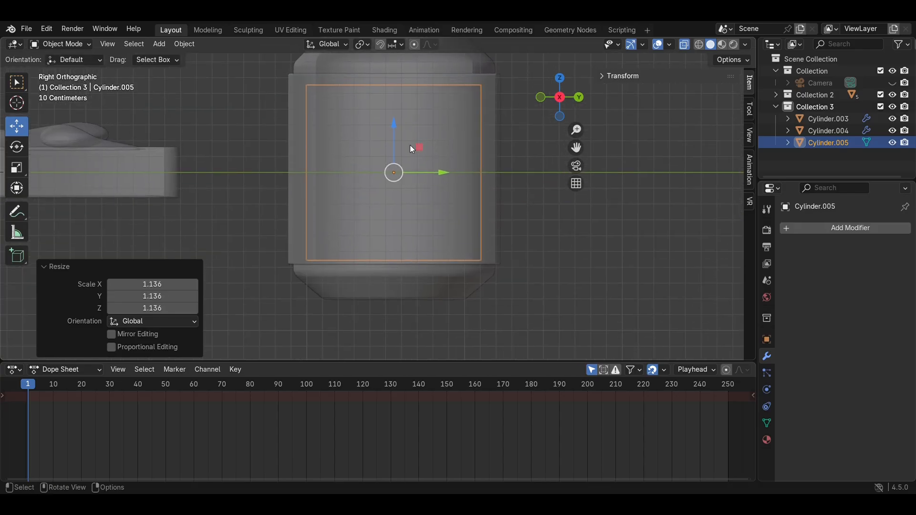
{"action": "left_click", "coordinate": [419, 147]}
{"action": "key", "text": "s"}
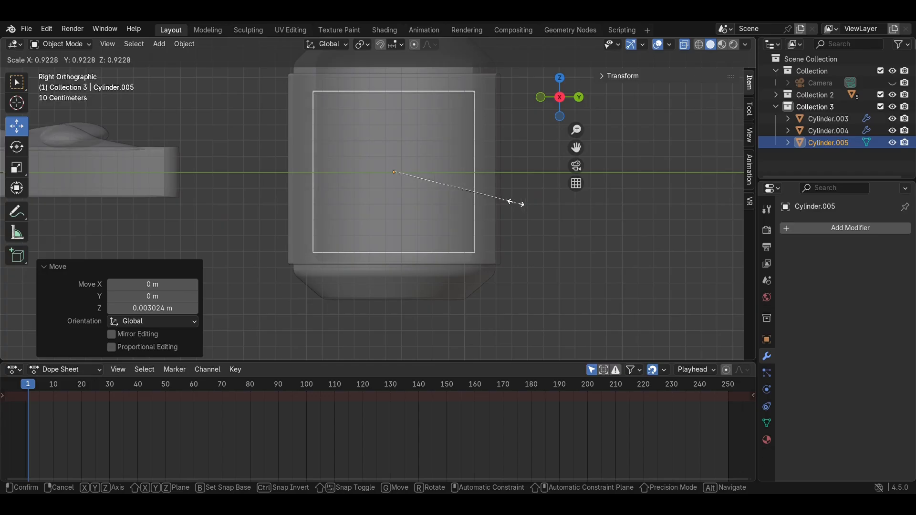
{"action": "left_click", "coordinate": [523, 204]}
{"action": "left_click_drag", "start_coordinate": [455, 176], "coordinate": [436, 170]}
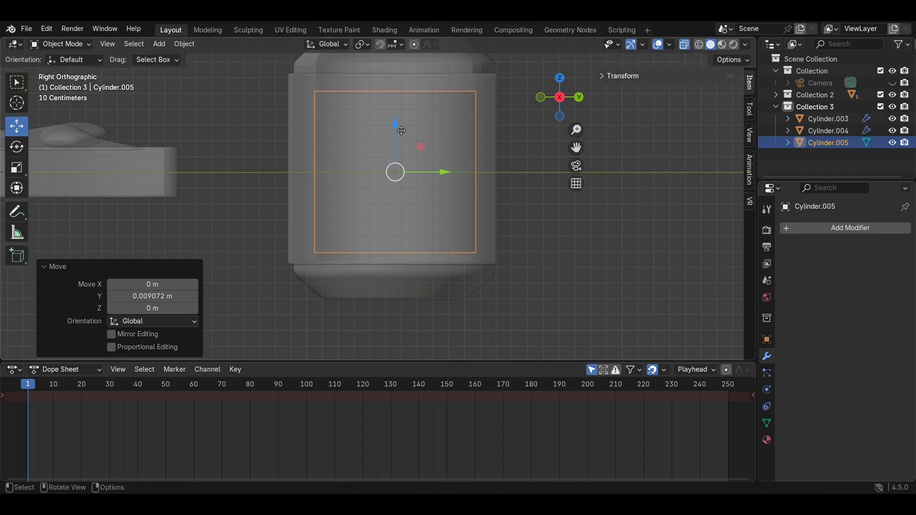
{"action": "left_click_drag", "start_coordinate": [401, 130], "coordinate": [404, 133]}
Step: Inset the top face of the inner cylinder twice to form two concentric rings, the first about 0.36 m thick
{"action": "key", "text": "Tab"}
{"action": "middle_click_drag", "start_coordinate": [496, 144], "coordinate": [513, 188]}
{"action": "key", "text": "alt+z"}
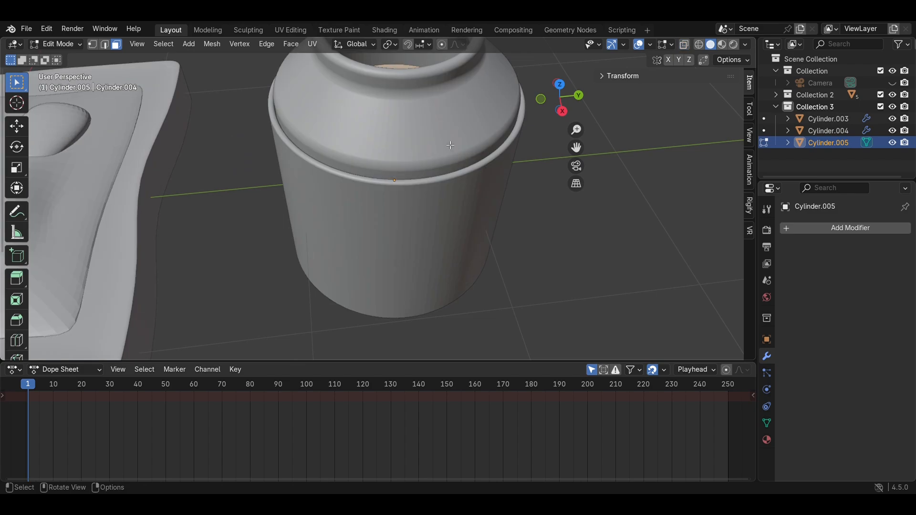
{"action": "middle_click_drag", "start_coordinate": [443, 144], "coordinate": [482, 188]}
{"action": "key", "text": "alt+z"}
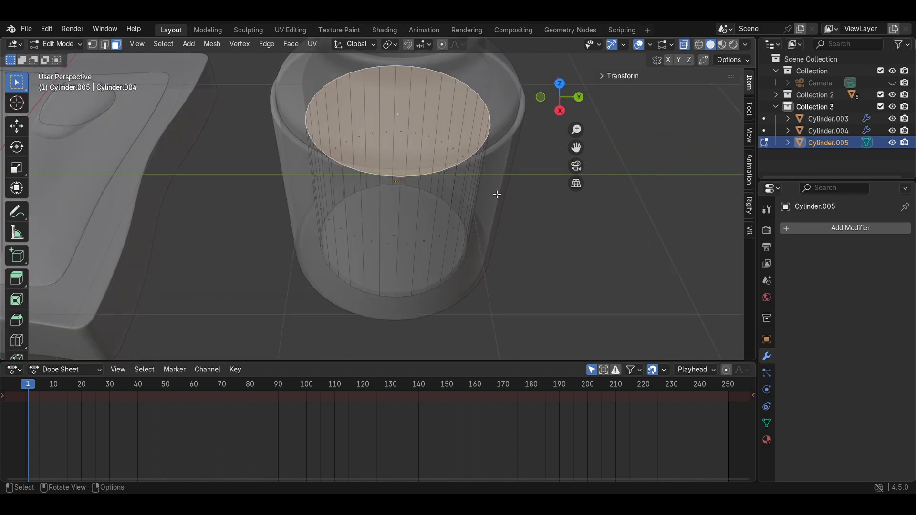
{"action": "key", "text": "i"}
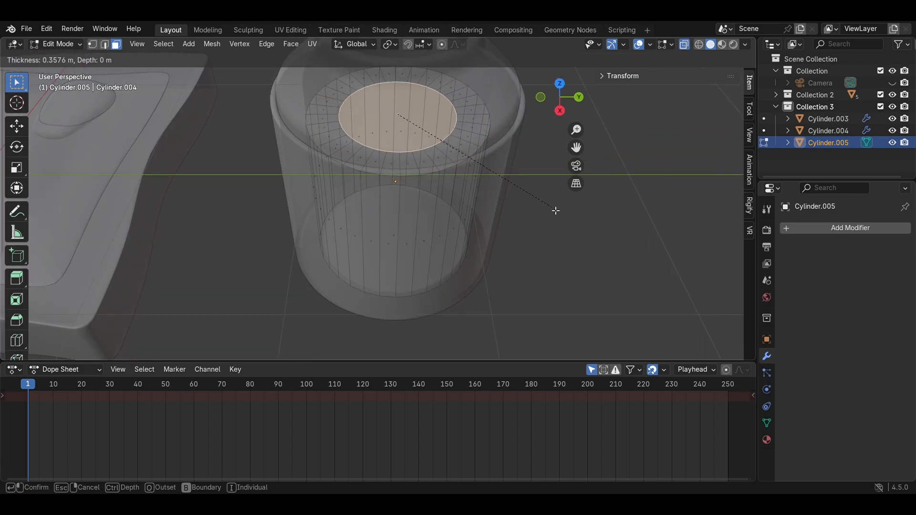
{"action": "left_click", "coordinate": [554, 210]}
{"action": "key", "text": "i"}
{"action": "left_click", "coordinate": [554, 219]}
{"action": "left_click", "coordinate": [638, 253]}
Step: Hide the jar and its label band, leaving the inner cylinder selected
{"action": "key", "text": "1"}
{"action": "scroll", "coordinate": [512, 206], "scroll_direction": "up", "scroll_amount": 2}
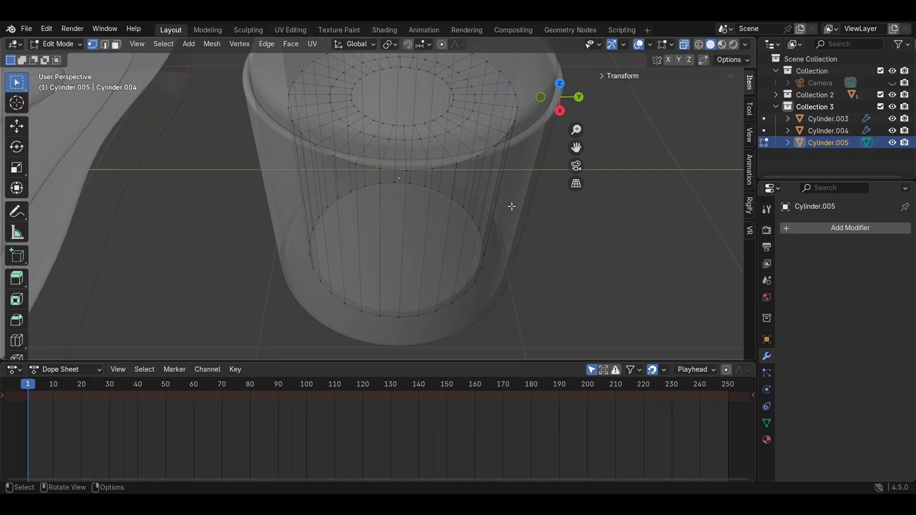
{"action": "scroll", "coordinate": [515, 163], "scroll_direction": "down", "scroll_amount": 2}
{"action": "scroll", "coordinate": [515, 161], "scroll_direction": "down", "scroll_amount": 4}
{"action": "key", "text": "Tab"}
{"action": "left_click", "coordinate": [456, 145]}
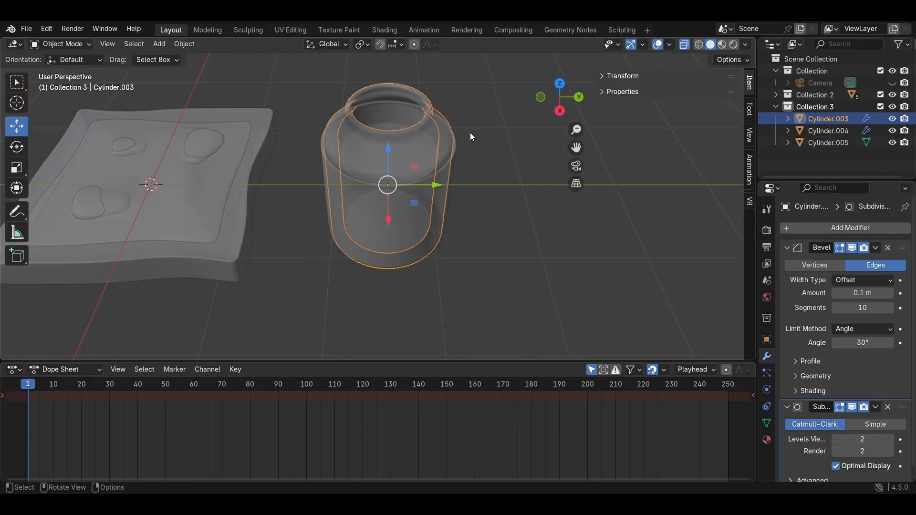
{"action": "left_click", "coordinate": [893, 120]}
{"action": "left_click", "coordinate": [892, 131]}
{"action": "left_click", "coordinate": [444, 162]}
Step: Scale down the central top face of the inner cylinder to about 0.643
{"action": "key", "text": "Tab"}
{"action": "scroll", "coordinate": [466, 164], "scroll_direction": "up", "scroll_amount": 3}
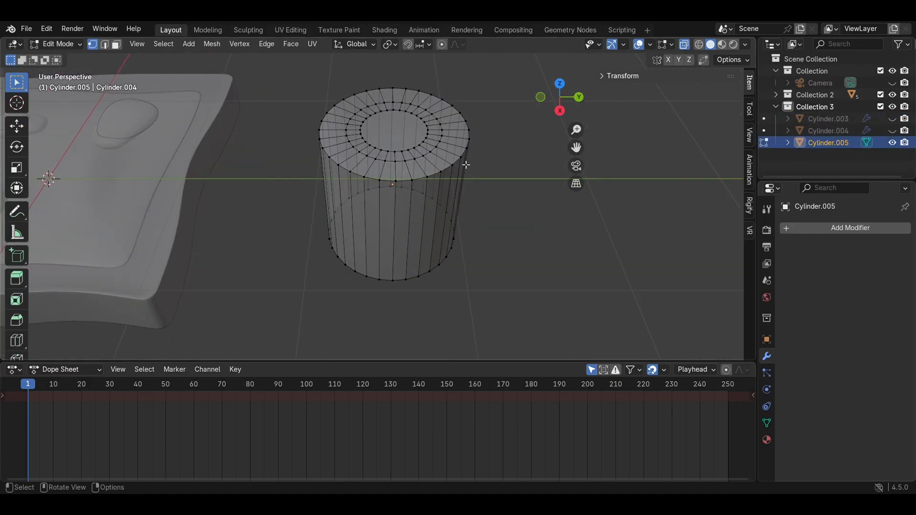
{"action": "key", "text": "alt+z"}
{"action": "key", "text": "alt+z"}
{"action": "middle_click_drag", "start_coordinate": [491, 159], "coordinate": [382, 205]}
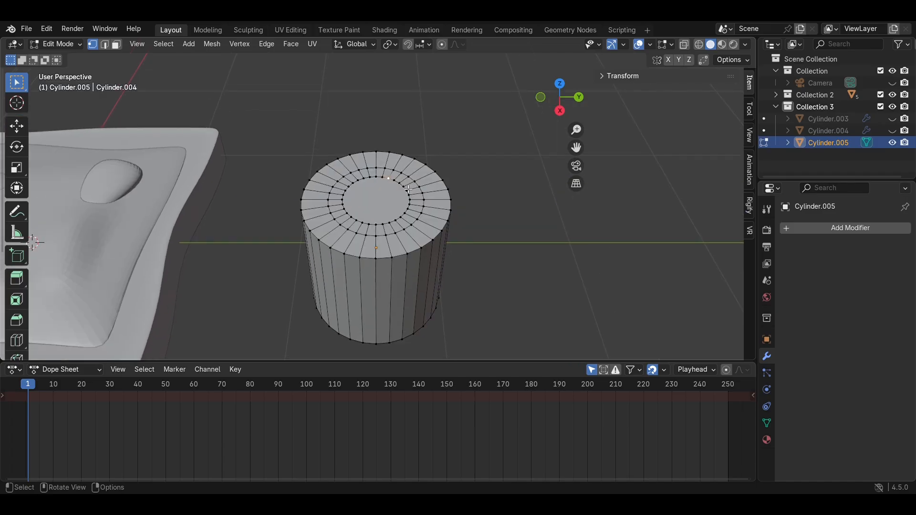
{"action": "key", "text": "3"}
{"action": "left_click", "coordinate": [378, 203]}
{"action": "key", "text": "s"}
{"action": "left_click", "coordinate": [456, 216]}
{"action": "scroll", "coordinate": [443, 213], "scroll_direction": "up", "scroll_amount": 3}
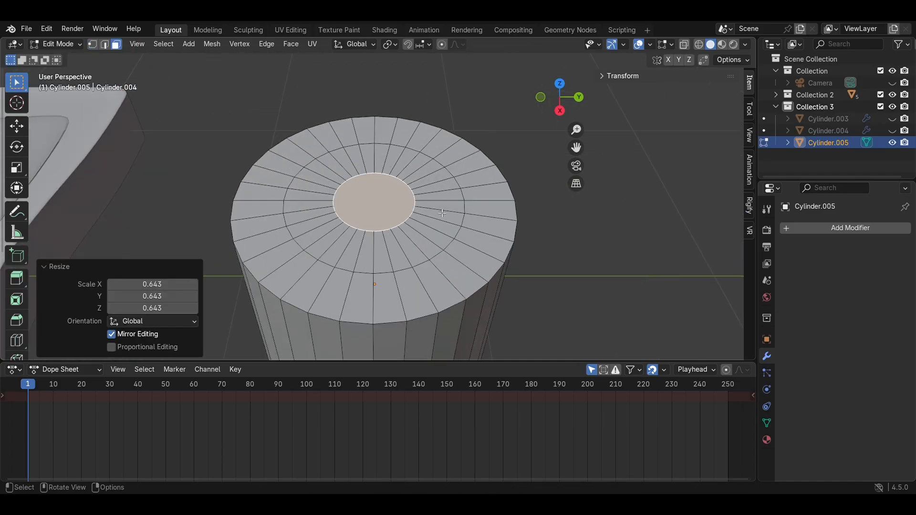
Step: Select several spaced vertices on the innermost top ring of the cylinder and raise them along Z
{"action": "middle_click_drag", "start_coordinate": [432, 176], "coordinate": [413, 180]}
{"action": "key", "text": "1"}
{"action": "left_click", "coordinate": [378, 218]}
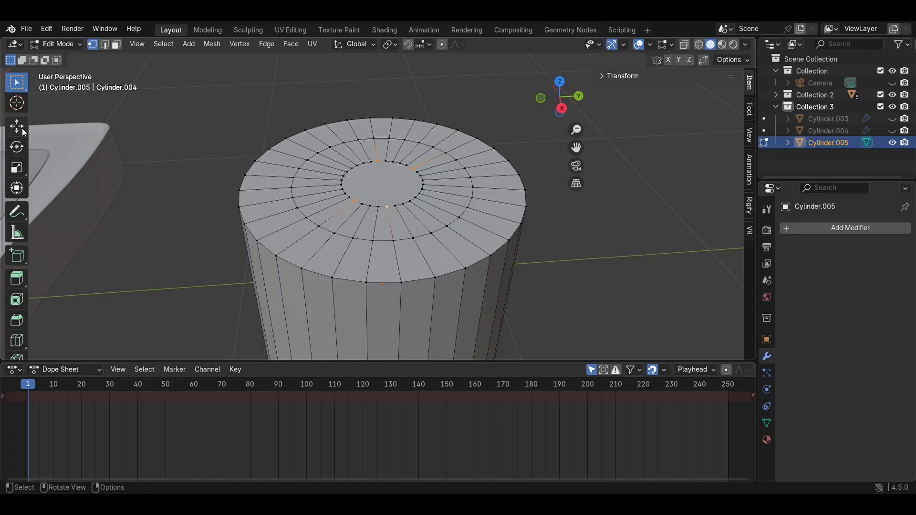
{"action": "left_click", "coordinate": [22, 127]}
{"action": "left_click_drag", "start_coordinate": [385, 144], "coordinate": [390, 120]}
Step: Raise alternating vertices of the middle ring on the cylinder's top to form uneven peaks
{"action": "left_click", "coordinate": [308, 160]}
{"action": "left_click", "coordinate": [293, 187], "text": "shift"}
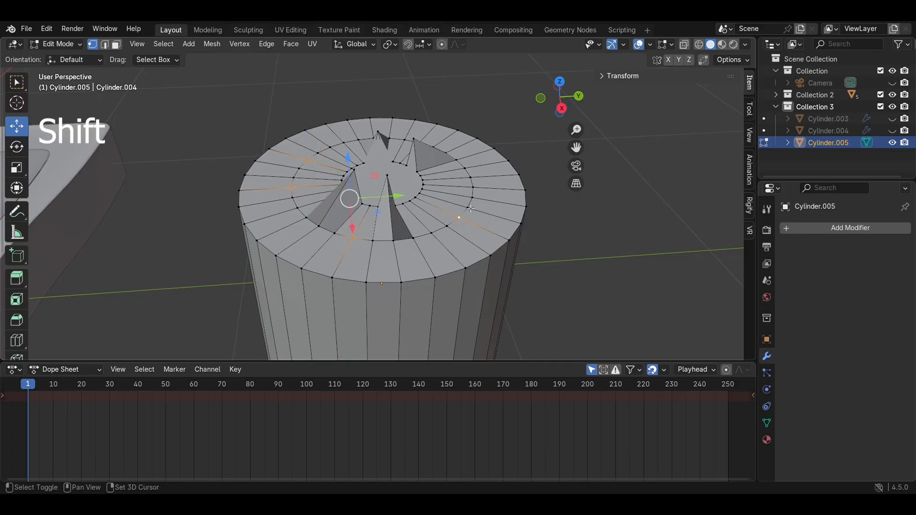
{"action": "left_click", "coordinate": [466, 170], "text": "shift"}
{"action": "left_click_drag", "start_coordinate": [390, 153], "coordinate": [392, 94]}
{"action": "left_click", "coordinate": [405, 140]}
{"action": "left_click", "coordinate": [360, 139], "text": "shift"}
Step: Select spaced vertices around the cylinder's outer top rim and lower them along Z
{"action": "left_click", "coordinate": [484, 119]}
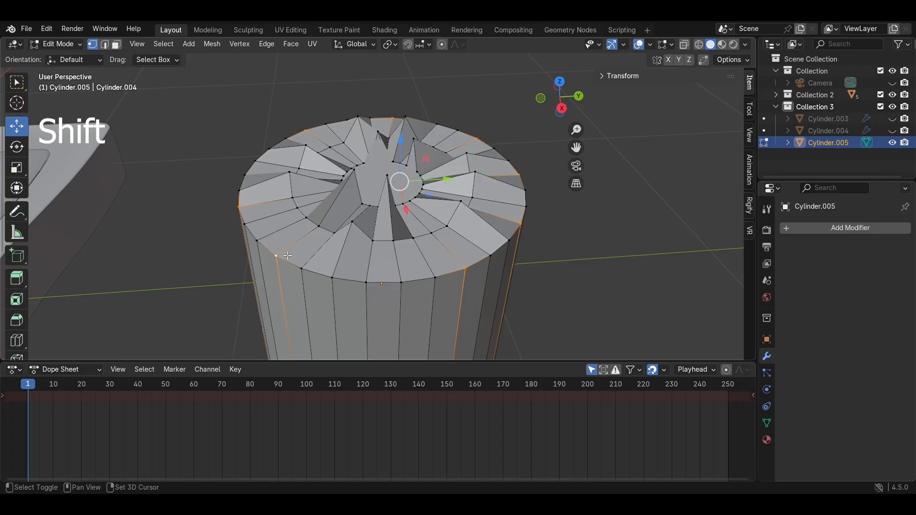
{"action": "middle_click_drag", "start_coordinate": [359, 285], "coordinate": [361, 213], "text": "shift"}
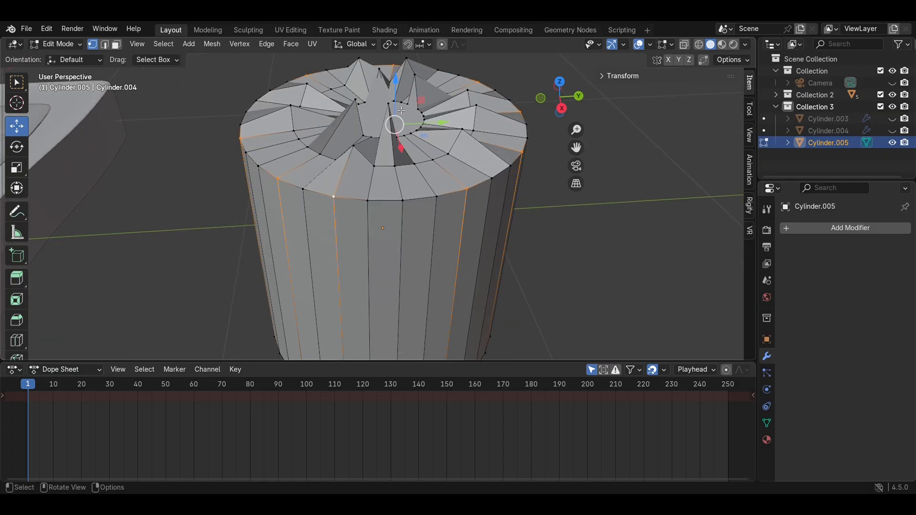
{"action": "left_click_drag", "start_coordinate": [398, 97], "coordinate": [405, 146]}
Step: Add a Subdivision Surface modifier with viewport level 2 to the inner cylinder
{"action": "key", "text": "Tab"}
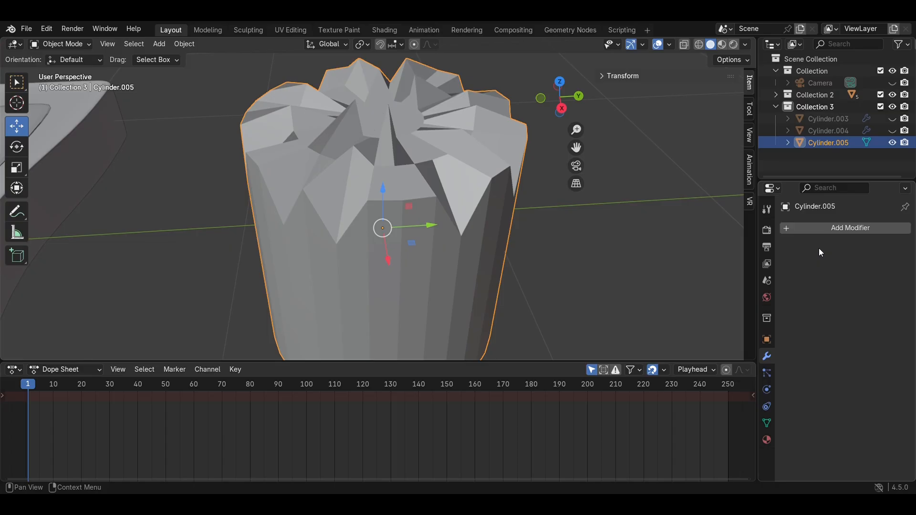
{"action": "left_click", "coordinate": [898, 233]}
{"action": "mouse_move", "coordinate": [898, 232]}
{"action": "left_click", "coordinate": [758, 386]}
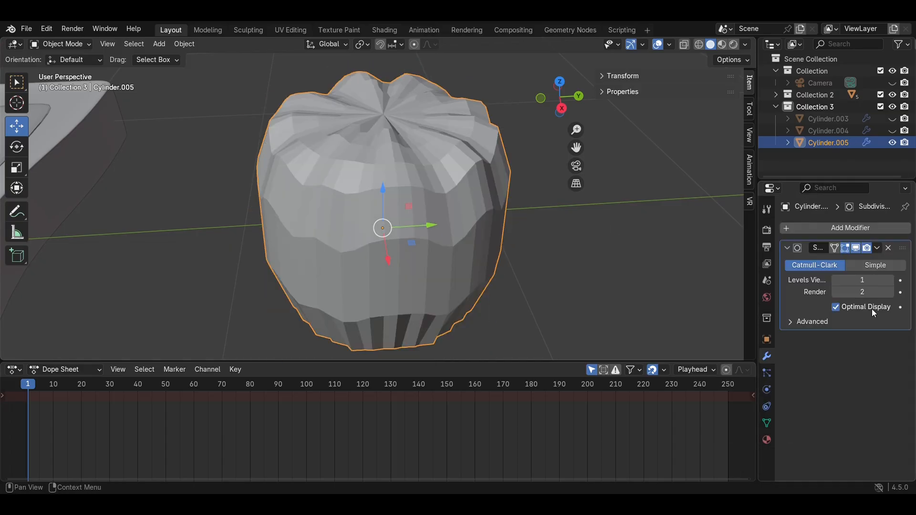
{"action": "left_click", "coordinate": [891, 281]}
Step: Add an edge loop around the jam cylinder, slide it close to the base, and save the file
{"action": "left_click", "coordinate": [563, 109]}
{"action": "key", "text": "Tab"}
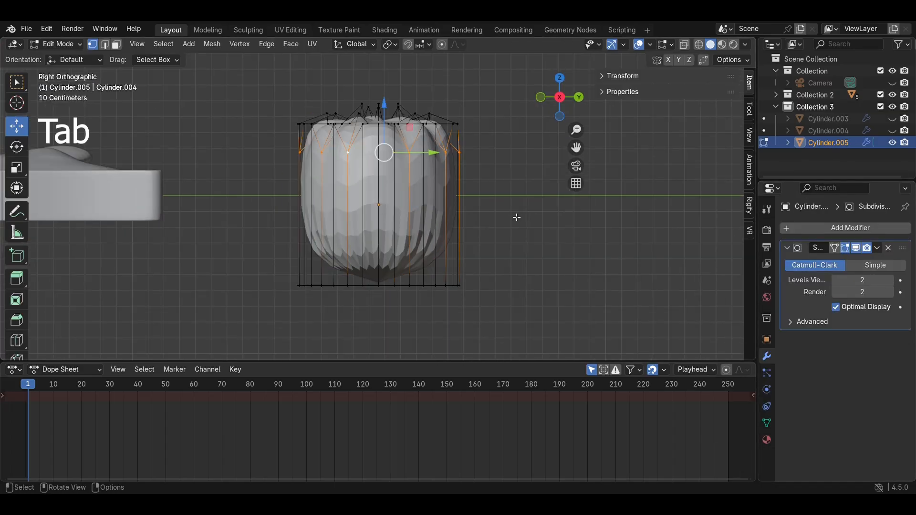
{"action": "key", "text": "ctrl+r"}
{"action": "left_click", "coordinate": [467, 243]}
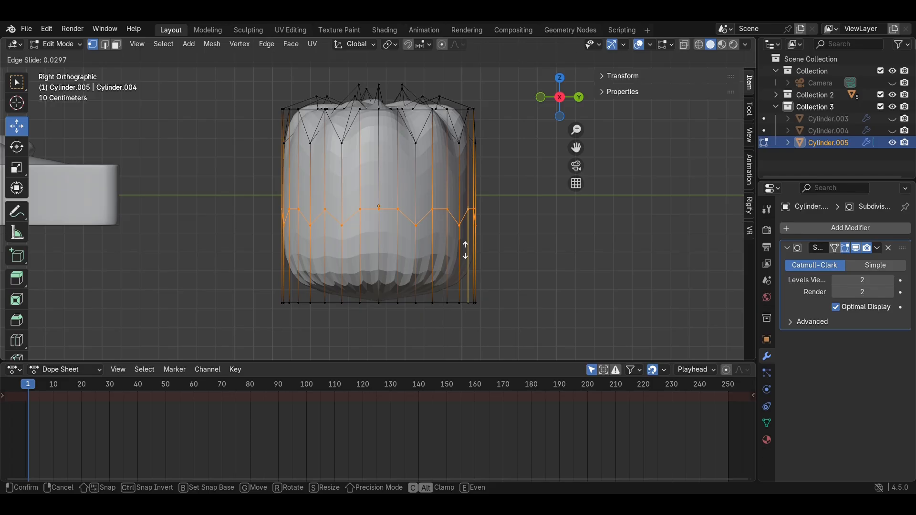
{"action": "left_click", "coordinate": [463, 303]}
{"action": "key", "text": "Tab"}
{"action": "key", "text": "ctrl+s"}
{"action": "scroll", "coordinate": [514, 262], "scroll_direction": "down", "scroll_amount": 2}
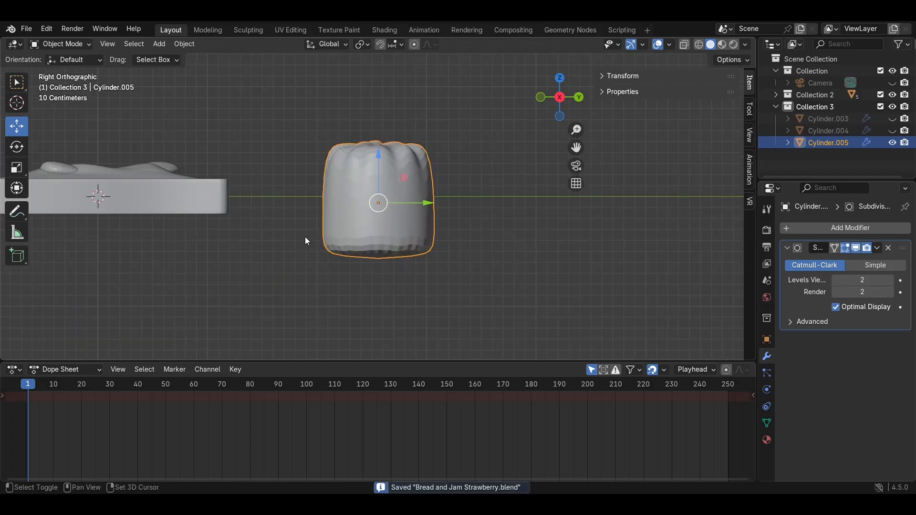
Step: Make a linked duplicate of a strawberry piece on the bread and move it about 2.18 m along Y to the jam cylinder
{"action": "middle_click_drag", "start_coordinate": [305, 237], "coordinate": [214, 182]}
{"action": "left_click", "coordinate": [235, 193]}
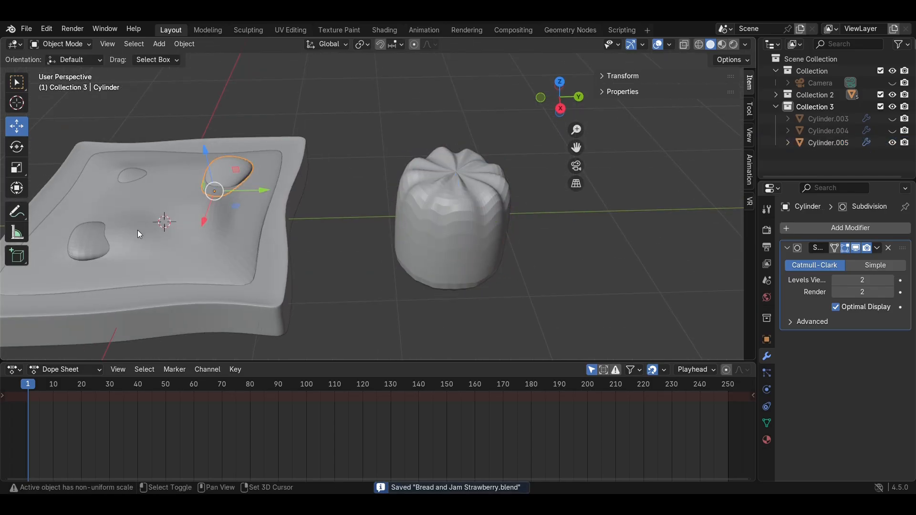
{"action": "key", "text": "shift+d"}
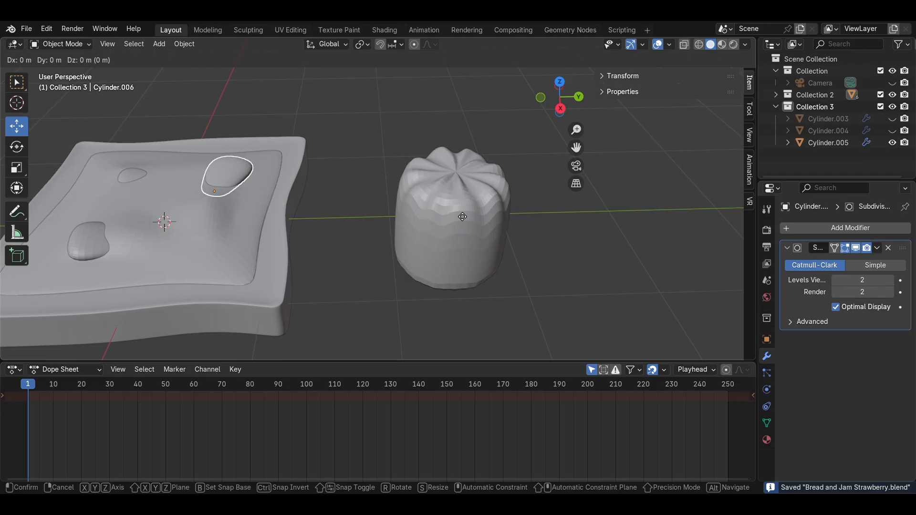
{"action": "key", "text": "y"}
{"action": "left_click", "coordinate": [600, 91]}
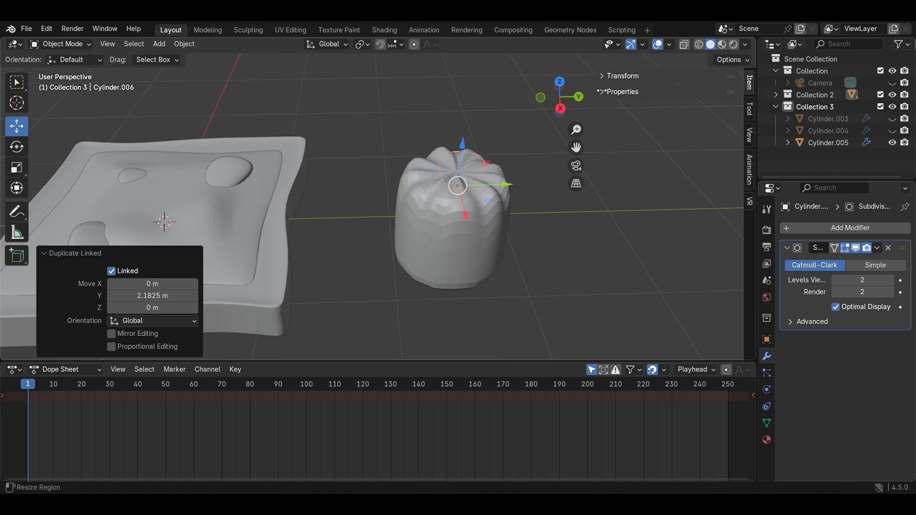
Step: Shift the duplicated strawberry piece along X over the jam cylinder and scale it to about 0.777
{"action": "left_click", "coordinate": [558, 82]}
{"action": "left_click", "coordinate": [560, 72]}
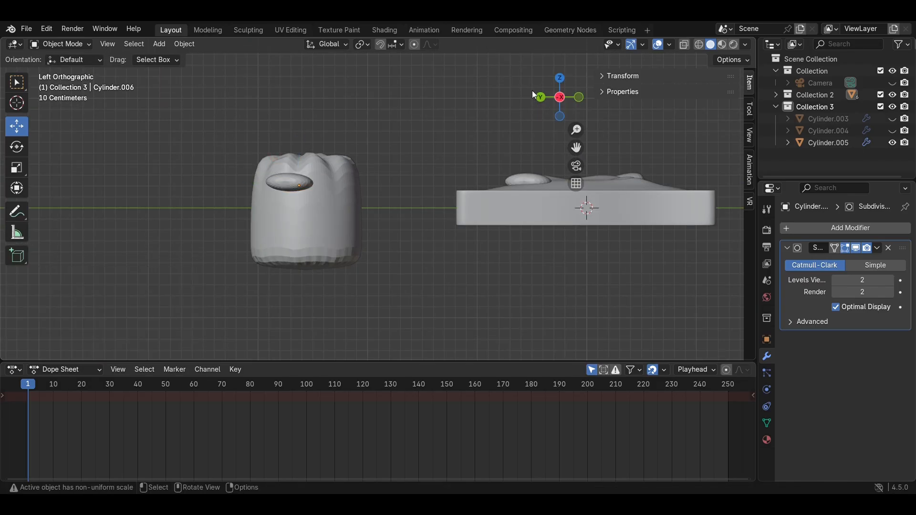
{"action": "key", "text": "KP_7"}
{"action": "left_click_drag", "start_coordinate": [400, 119], "coordinate": [431, 119]}
{"action": "key", "text": "s"}
{"action": "left_click", "coordinate": [467, 154]}
Step: Raise the strawberry piece about 0.24 m onto the jam's top surface and shift it about 0.025 m along Y
{"action": "left_click", "coordinate": [581, 101]}
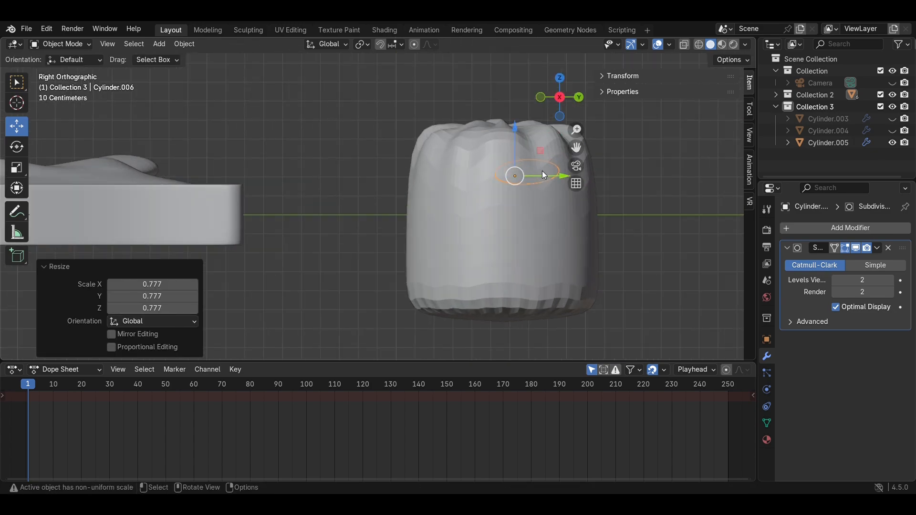
{"action": "left_click_drag", "start_coordinate": [516, 129], "coordinate": [524, 107]}
{"action": "middle_click_drag", "start_coordinate": [531, 150], "coordinate": [449, 187], "text": "shift"}
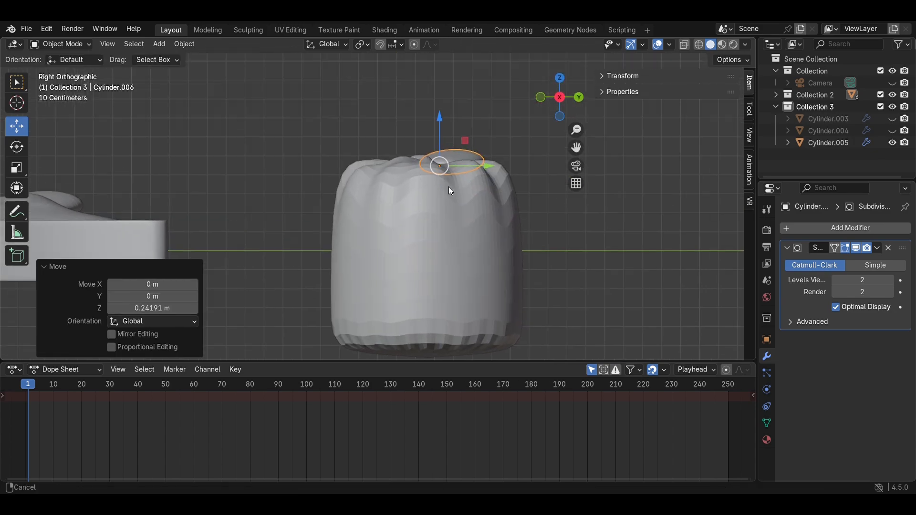
{"action": "left_click_drag", "start_coordinate": [494, 157], "coordinate": [499, 164]}
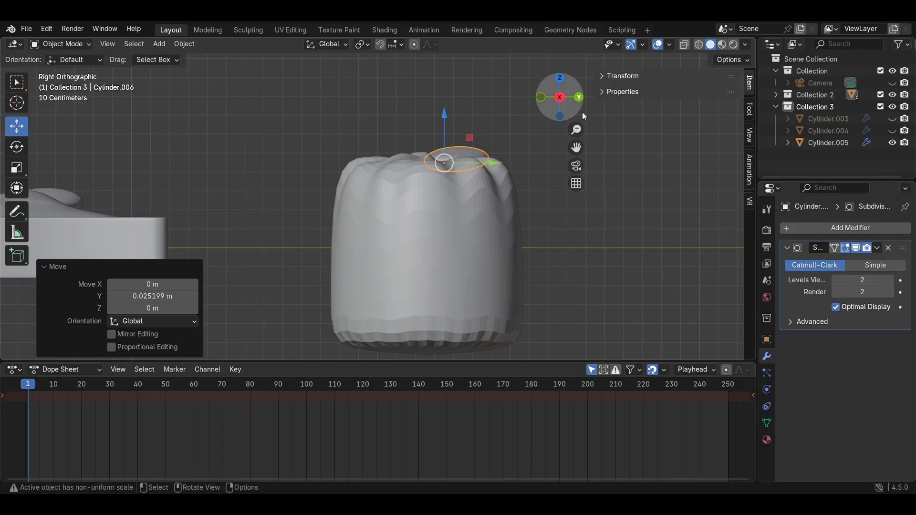
Step: Move the strawberry piece about -0.126 m along X and rotate it about 31.5° around Z in top view
{"action": "left_click", "coordinate": [533, 210]}
{"action": "left_click", "coordinate": [468, 152]}
{"action": "left_click", "coordinate": [560, 78]}
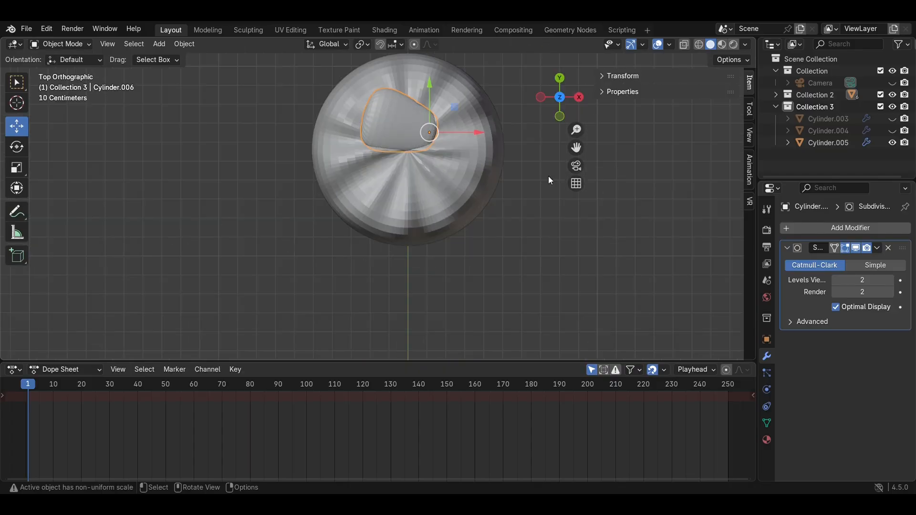
{"action": "key", "text": "g"}
{"action": "key", "text": "x"}
{"action": "left_click", "coordinate": [485, 139]}
{"action": "key", "text": "r"}
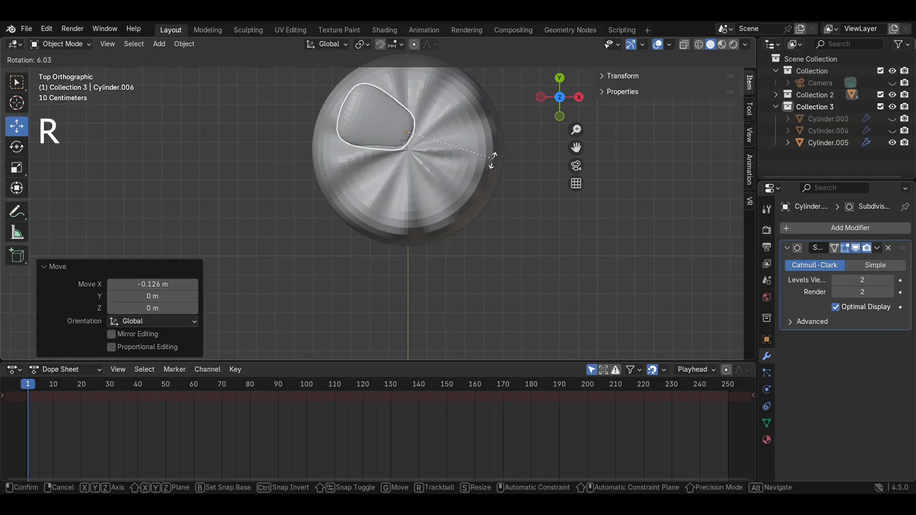
{"action": "left_click", "coordinate": [446, 170]}
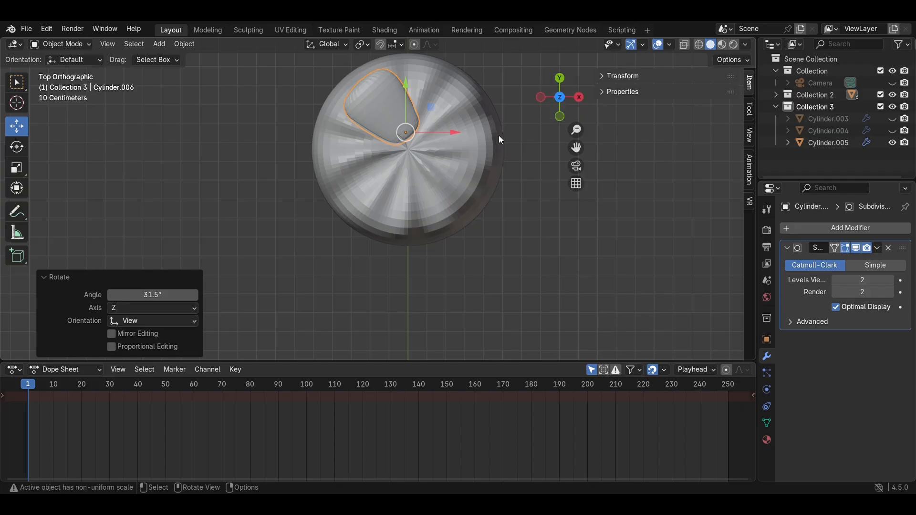
Step: Make a linked duplicate of the strawberry piece about -0.365 m along Y, rotate it to about 152° around Z and scale it by 0.629
{"action": "key", "text": "shift+d"}
{"action": "key", "text": "y"}
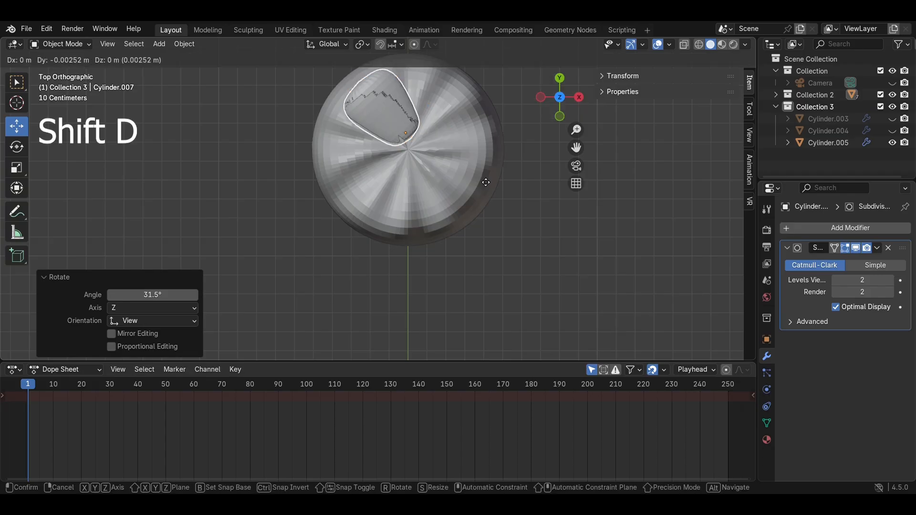
{"action": "left_click", "coordinate": [475, 249]}
{"action": "key", "text": "r"}
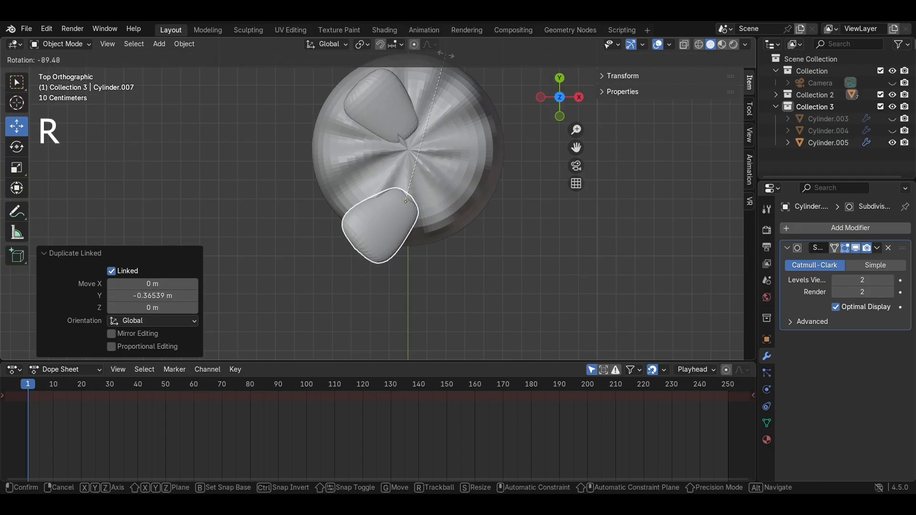
{"action": "left_click", "coordinate": [344, 248]}
{"action": "key", "text": "s"}
{"action": "left_click", "coordinate": [450, 213]}
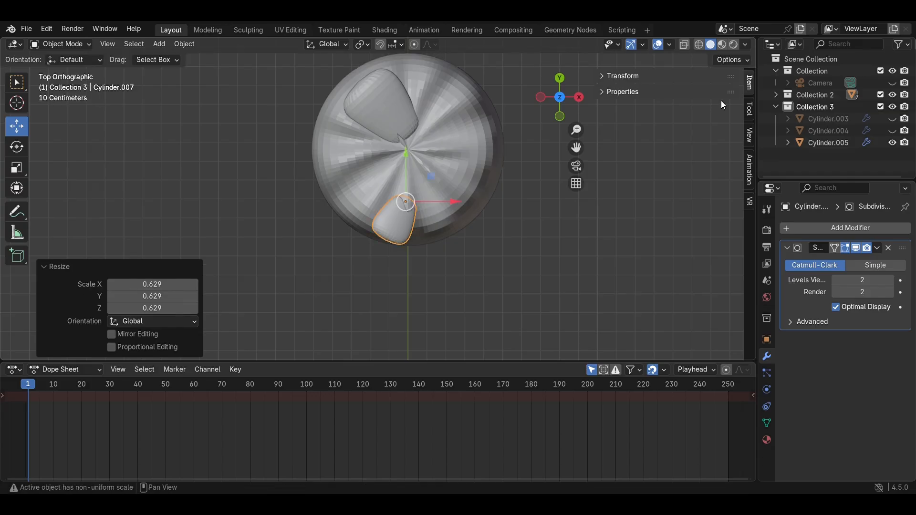
Step: Tilt the smaller strawberry piece to about -57° X and 43° Y rotation, and reposition it on the jam's top surface
{"action": "left_click", "coordinate": [668, 77]}
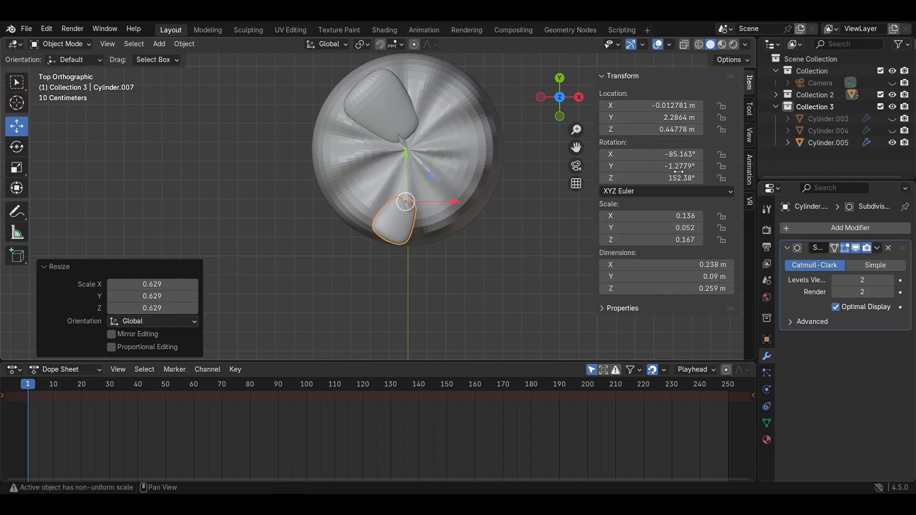
{"action": "left_click_drag", "start_coordinate": [679, 172], "coordinate": [663, 154]}
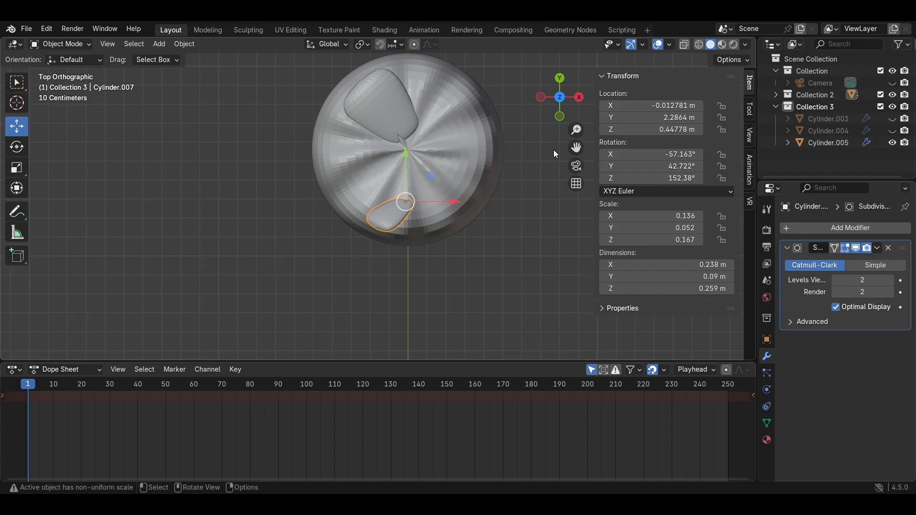
{"action": "left_click", "coordinate": [579, 97]}
{"action": "left_click_drag", "start_coordinate": [374, 133], "coordinate": [374, 144]}
{"action": "left_click_drag", "start_coordinate": [422, 178], "coordinate": [450, 174]}
{"action": "middle_click_drag", "start_coordinate": [428, 88], "coordinate": [480, 176]}
Step: Make a linked duplicate of the large strawberry piece about 0.38 m along X and scale it by about 0.564
{"action": "left_click", "coordinate": [480, 176]}
{"action": "left_click", "coordinate": [561, 84]}
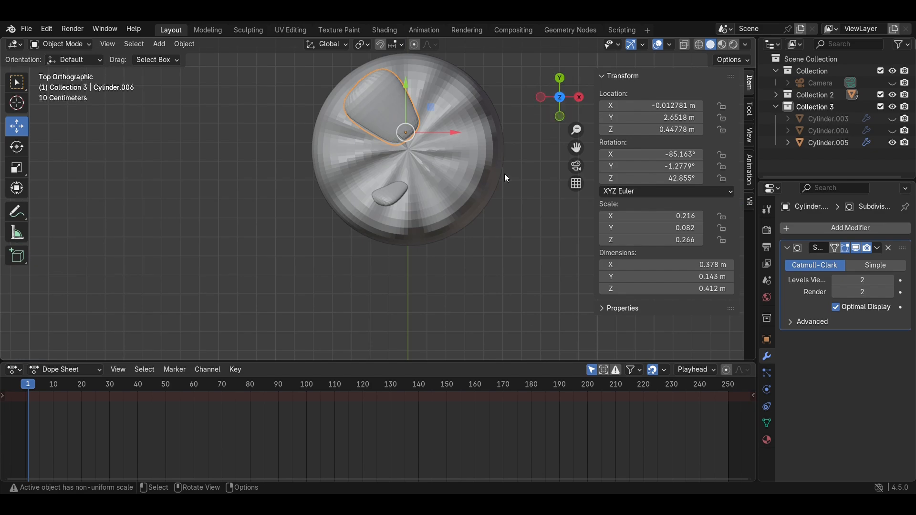
{"action": "key", "text": "shift+d"}
{"action": "key", "text": "x"}
{"action": "left_click", "coordinate": [540, 175]}
{"action": "key", "text": "s"}
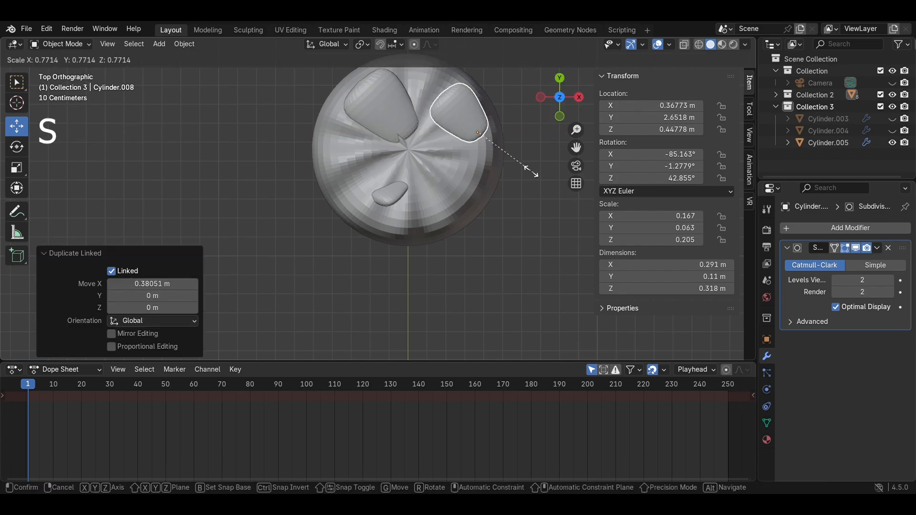
{"action": "left_click", "coordinate": [523, 155]}
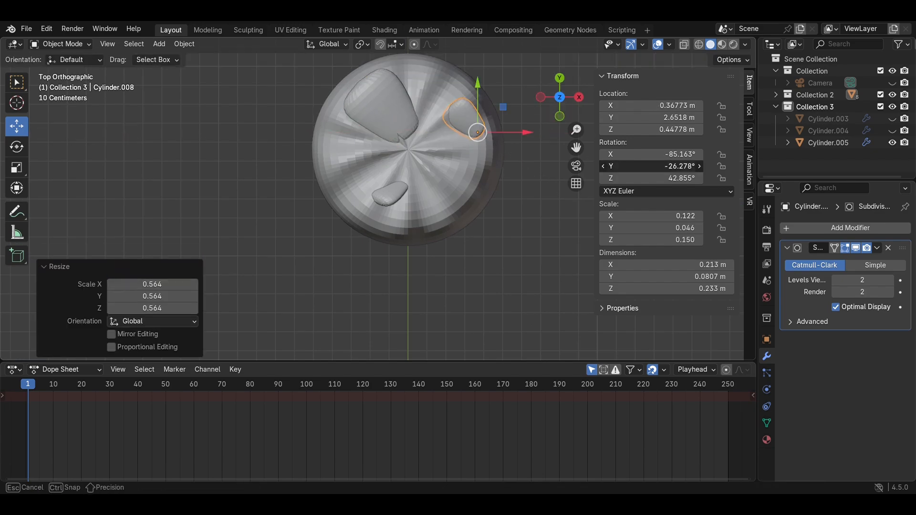
Step: Rotate the new piece to about -82°, 13°, -71°, place it at X 0.194 m, Y 2.498 m on the jam, and save the file
{"action": "left_click_drag", "start_coordinate": [667, 156], "coordinate": [493, 133]}
{"action": "left_click_drag", "start_coordinate": [446, 86], "coordinate": [445, 116]}
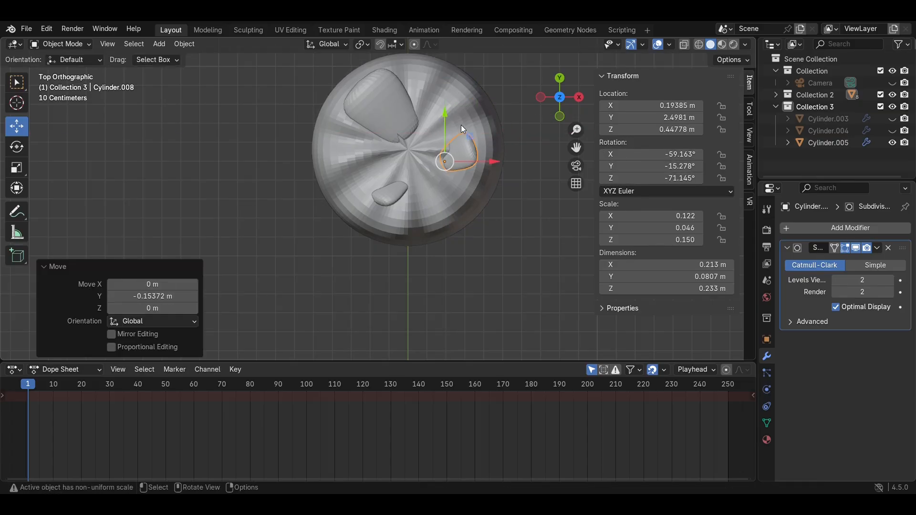
{"action": "left_click", "coordinate": [576, 102]}
{"action": "left_click_drag", "start_coordinate": [668, 166], "coordinate": [682, 166]}
{"action": "left_click_drag", "start_coordinate": [668, 155], "coordinate": [679, 154]}
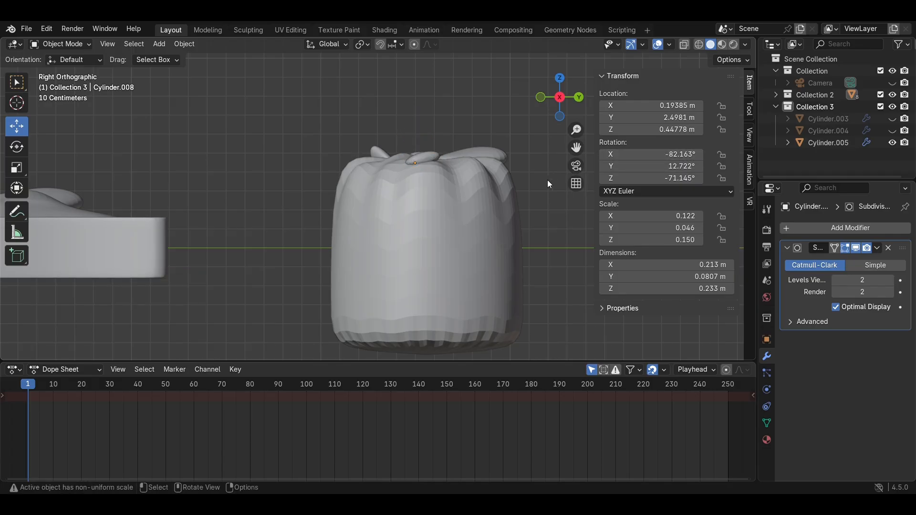
{"action": "middle_click_drag", "start_coordinate": [548, 185], "coordinate": [497, 235]}
{"action": "key", "text": "ctrl+s"}
Step: Show the label and jar in X-ray side view to check how the jam sits inside, and hide both again
{"action": "left_click", "coordinate": [892, 130]}
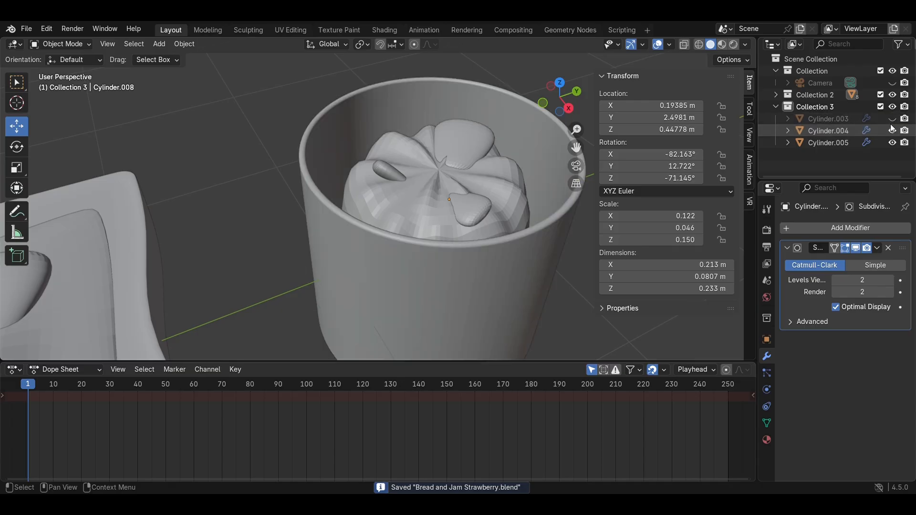
{"action": "left_click", "coordinate": [893, 118]}
{"action": "key", "text": "alt+z"}
{"action": "left_click", "coordinate": [569, 110]}
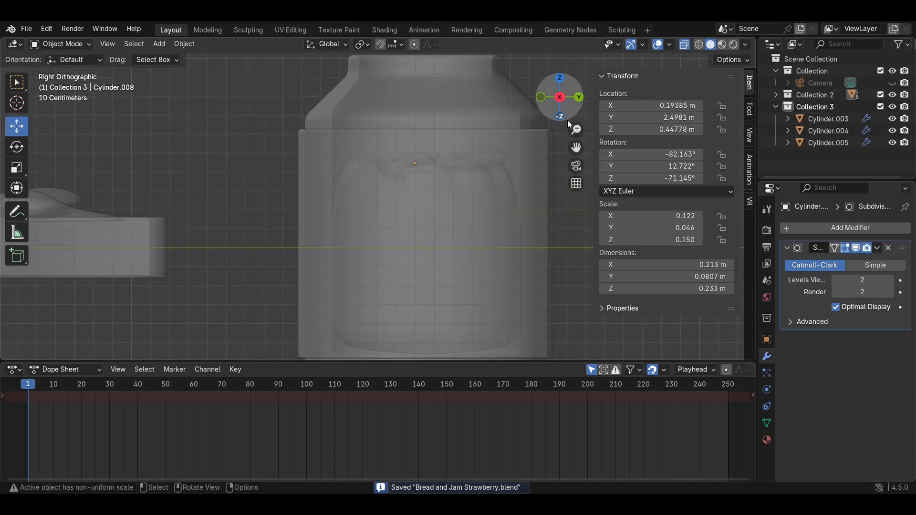
{"action": "scroll", "coordinate": [561, 148], "scroll_direction": "down", "scroll_amount": 2}
{"action": "scroll", "coordinate": [552, 181], "scroll_direction": "up", "scroll_amount": 3}
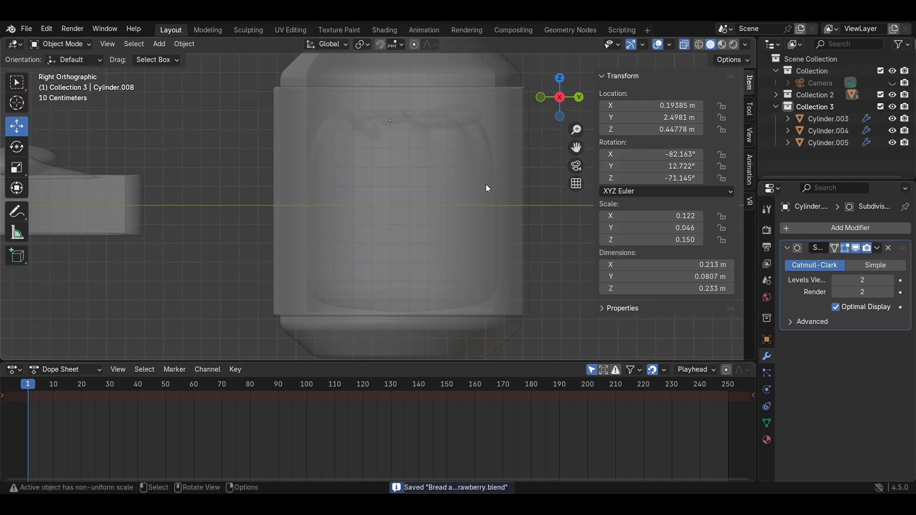
{"action": "left_click", "coordinate": [892, 131]}
{"action": "left_click", "coordinate": [891, 118]}
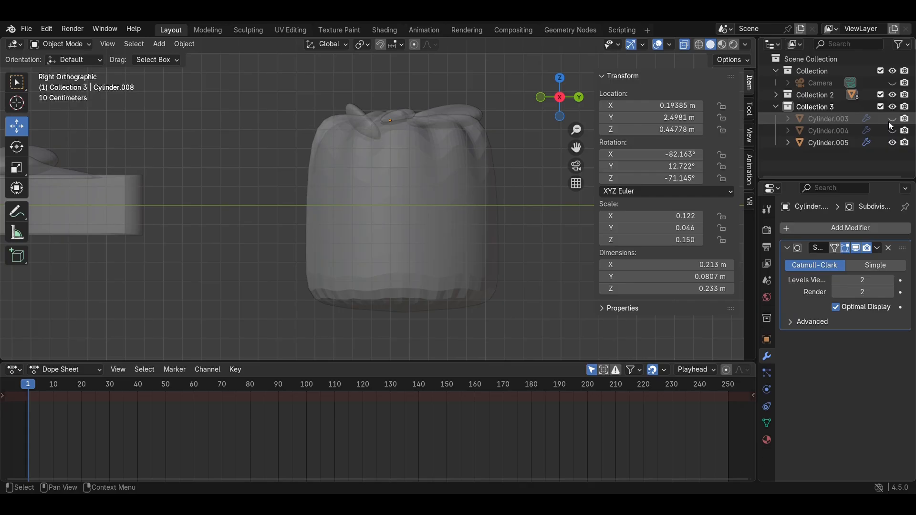
Step: With the jar hidden, edit the jam cylinder's mesh and inset its bottom face by about 0.183 m
{"action": "left_click", "coordinate": [409, 150]}
{"action": "key", "text": "alt+h"}
{"action": "key", "text": "g"}
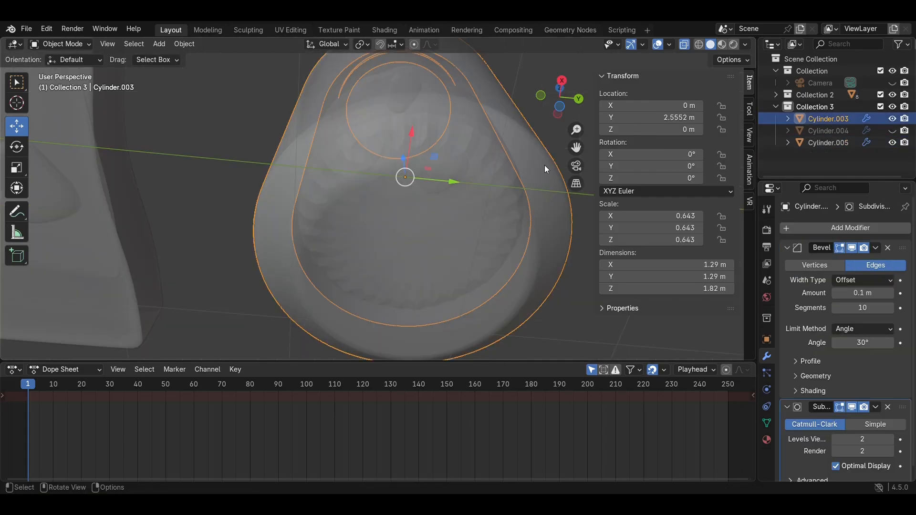
{"action": "left_click", "coordinate": [892, 119]}
{"action": "left_click", "coordinate": [417, 231]}
{"action": "key", "text": "Tab"}
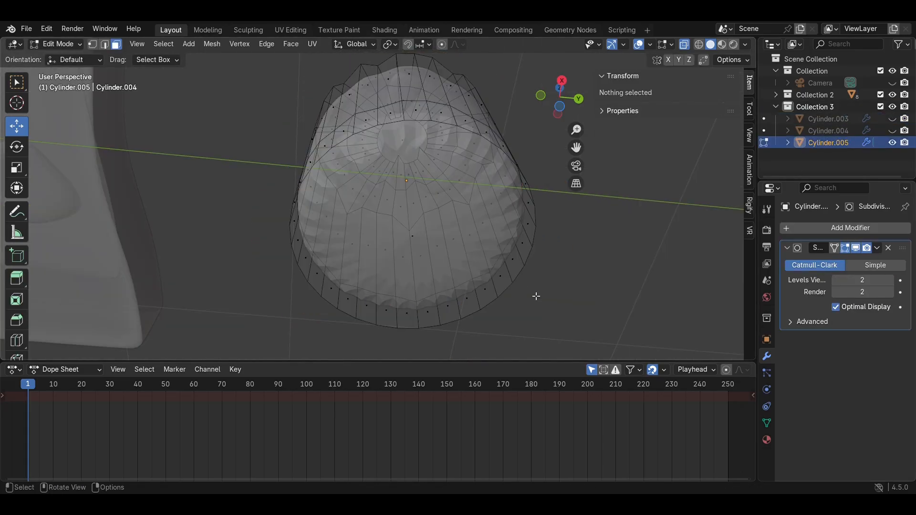
{"action": "left_click", "coordinate": [534, 272], "text": "alt"}
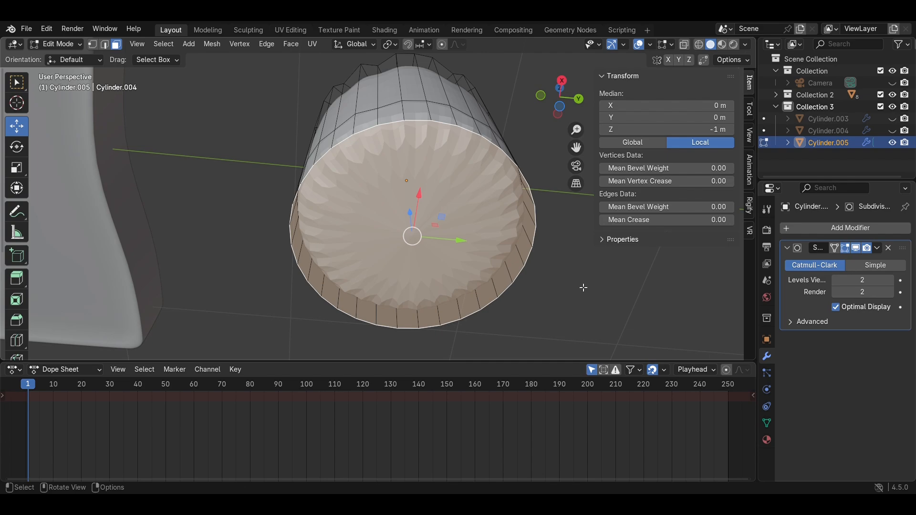
{"action": "key", "text": "i"}
{"action": "left_click", "coordinate": [660, 246]}
Step: Leave mesh editing, select the jam and strawberry pieces together with the jar hidden, show the jar again and save the file
{"action": "left_click", "coordinate": [892, 119]}
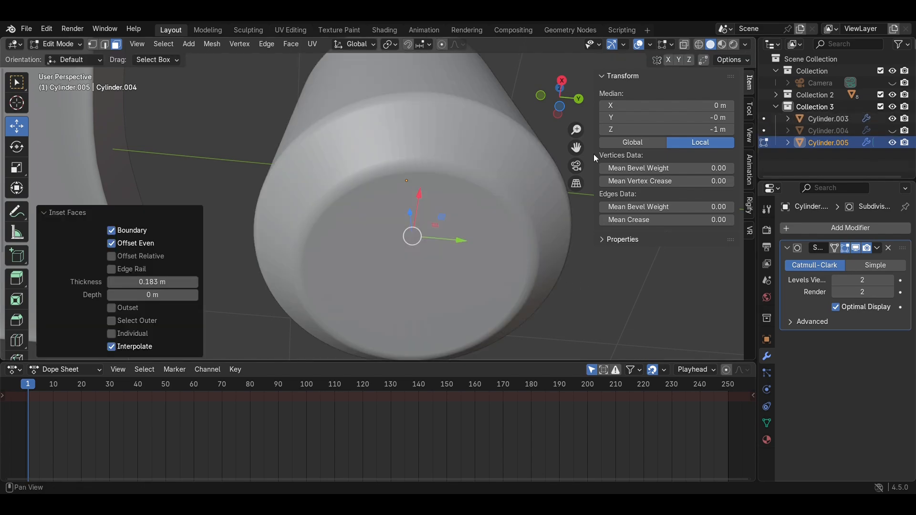
{"action": "left_click", "coordinate": [561, 80]}
{"action": "key", "text": "alt+z"}
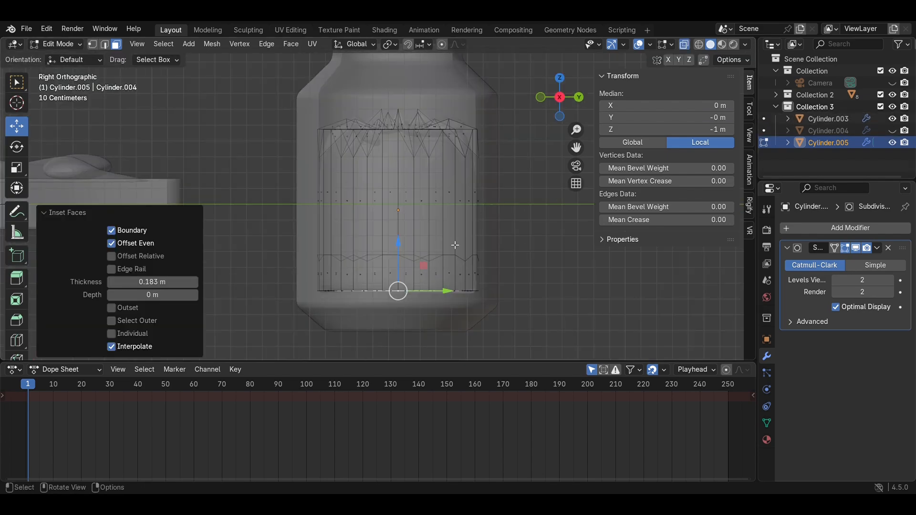
{"action": "key", "text": "Tab"}
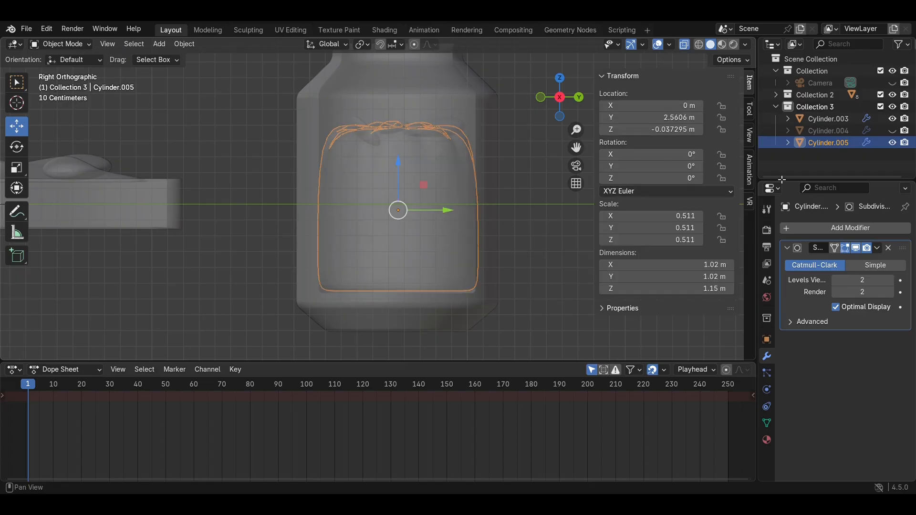
{"action": "left_click", "coordinate": [892, 119]}
{"action": "left_click_drag", "start_coordinate": [514, 211], "coordinate": [407, 112]}
{"action": "left_click", "coordinate": [892, 119]}
{"action": "scroll", "coordinate": [420, 198], "scroll_direction": "up", "scroll_amount": 2}
{"action": "scroll", "coordinate": [517, 210], "scroll_direction": "down", "scroll_amount": 2}
{"action": "left_click", "coordinate": [520, 211]}
{"action": "scroll", "coordinate": [531, 213], "scroll_direction": "down", "scroll_amount": 4}
{"action": "key", "text": "ctrl+s"}
{"action": "key", "text": "alt+z"}
{"action": "middle_click_drag", "start_coordinate": [473, 214], "coordinate": [458, 182]}
Step: Examine the jar's neck and shoulder mesh in X-ray side view
{"action": "left_click", "coordinate": [424, 122]}
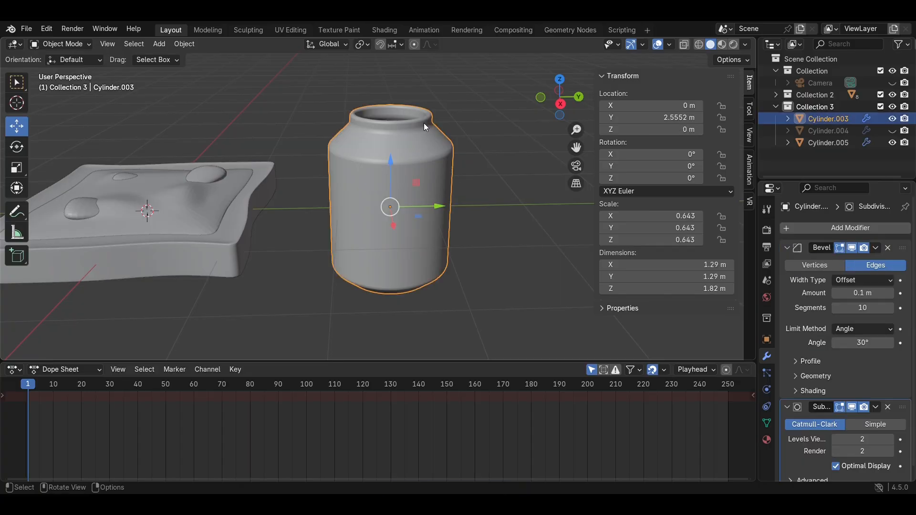
{"action": "key", "text": "Tab"}
{"action": "left_click", "coordinate": [556, 101]}
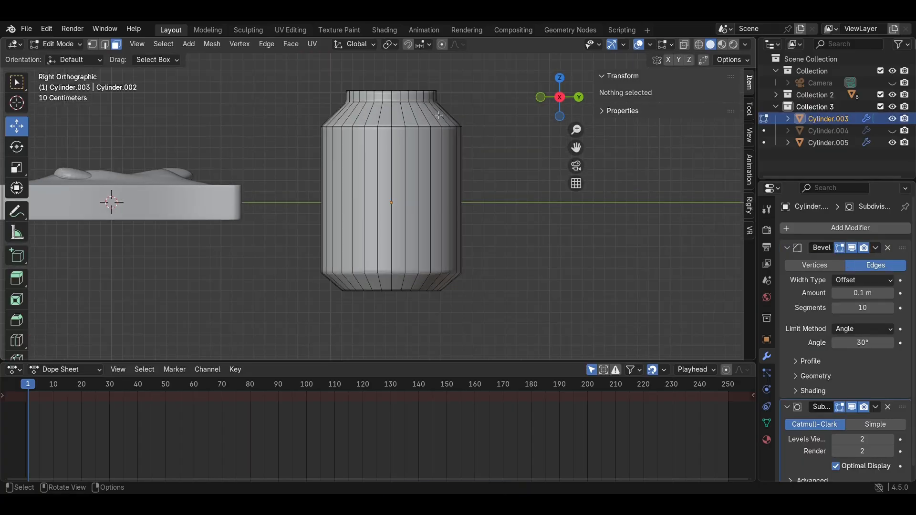
{"action": "key", "text": "alt+z"}
{"action": "scroll", "coordinate": [457, 174], "scroll_direction": "up", "scroll_amount": 1}
{"action": "middle_click_drag", "start_coordinate": [471, 103], "coordinate": [497, 197], "text": "shift"}
{"action": "key", "text": "Tab"}
Step: Show the label, reduce its Z scale to about 0.344, lower it to about Z -0.08 m on the jar, and save the file
{"action": "left_click", "coordinate": [487, 151]}
{"action": "key", "text": "ctrl+s"}
{"action": "key", "text": "alt+z"}
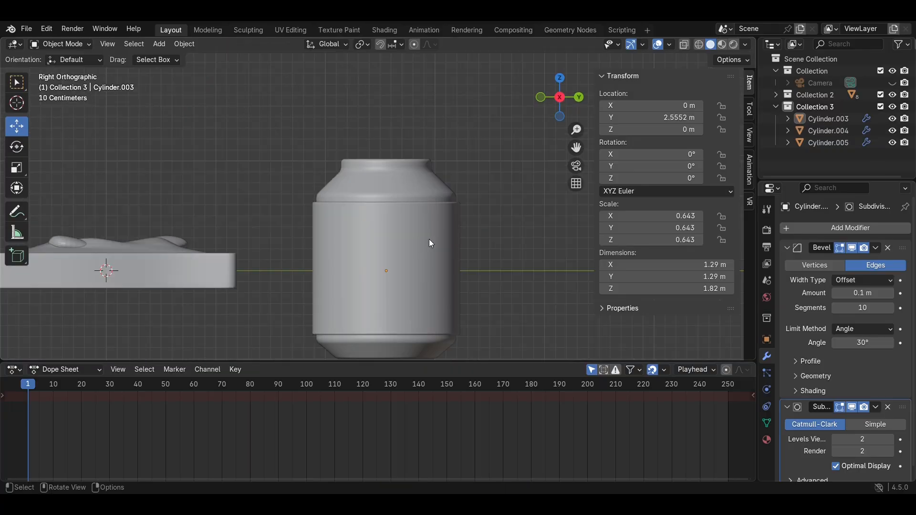
{"action": "left_click", "coordinate": [430, 241]}
{"action": "key", "text": "alt+z"}
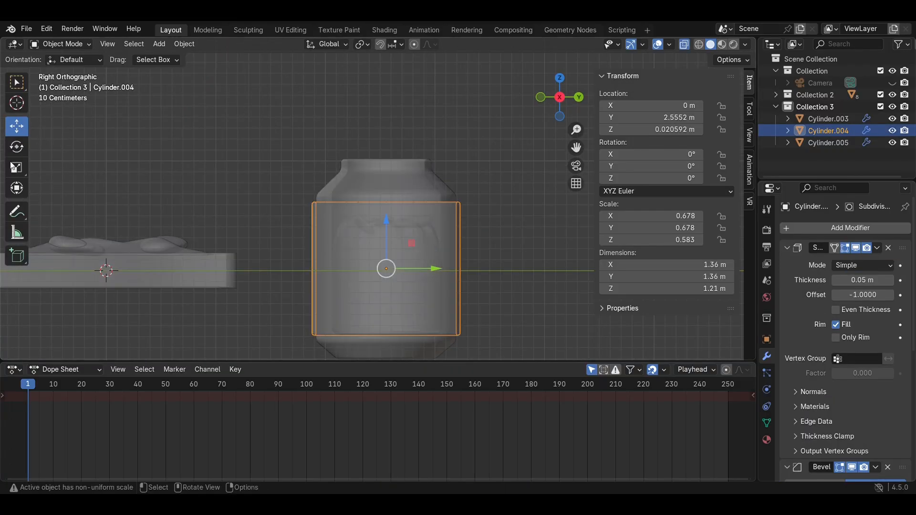
{"action": "left_click_drag", "start_coordinate": [391, 220], "coordinate": [395, 237]}
{"action": "left_click", "coordinate": [16, 127]}
{"action": "left_click", "coordinate": [531, 217]}
{"action": "scroll", "coordinate": [525, 219], "scroll_direction": "down", "scroll_amount": 1}
{"action": "key", "text": "ctrl+s"}
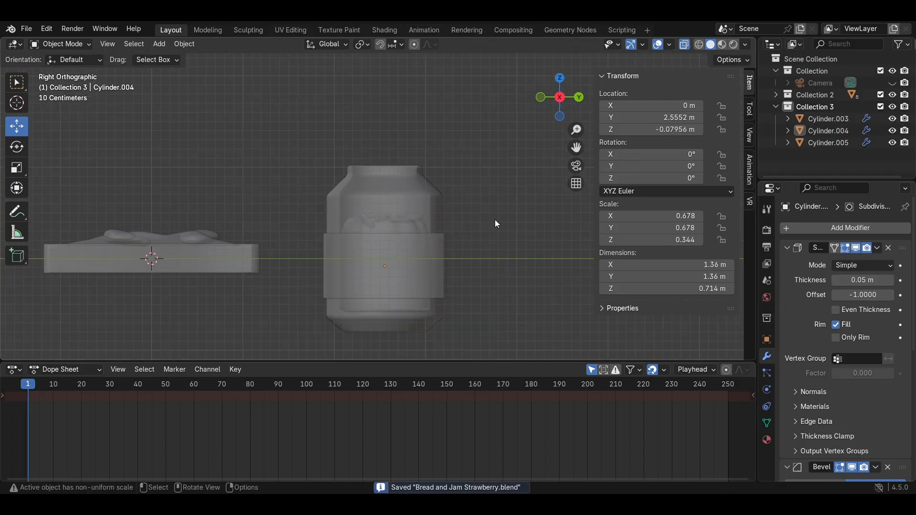
Step: Add a mesh cylinder for the jar's lid and scale it to 0.41
{"action": "key", "text": "alt+z"}
{"action": "key", "text": "shift+a"}
{"action": "mouse_move", "coordinate": [498, 220]}
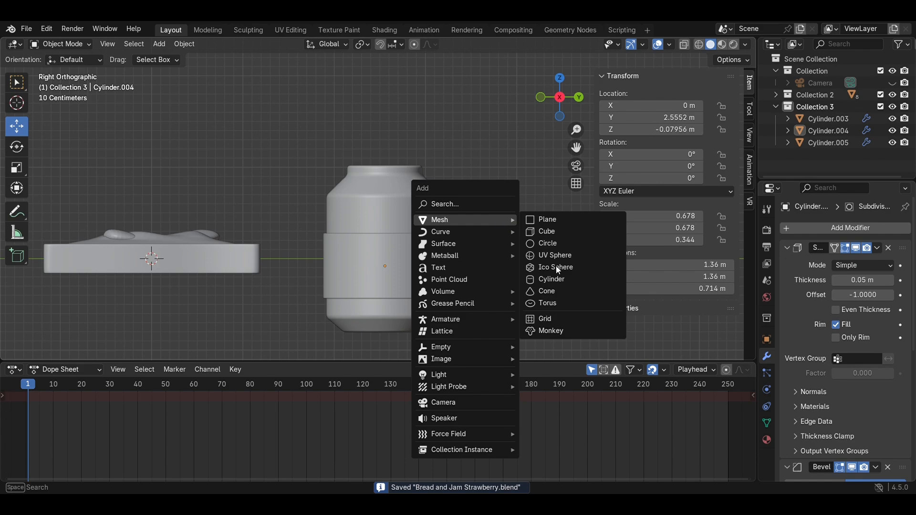
{"action": "left_click", "coordinate": [554, 280]}
{"action": "key", "text": "s"}
{"action": "left_click", "coordinate": [263, 272]}
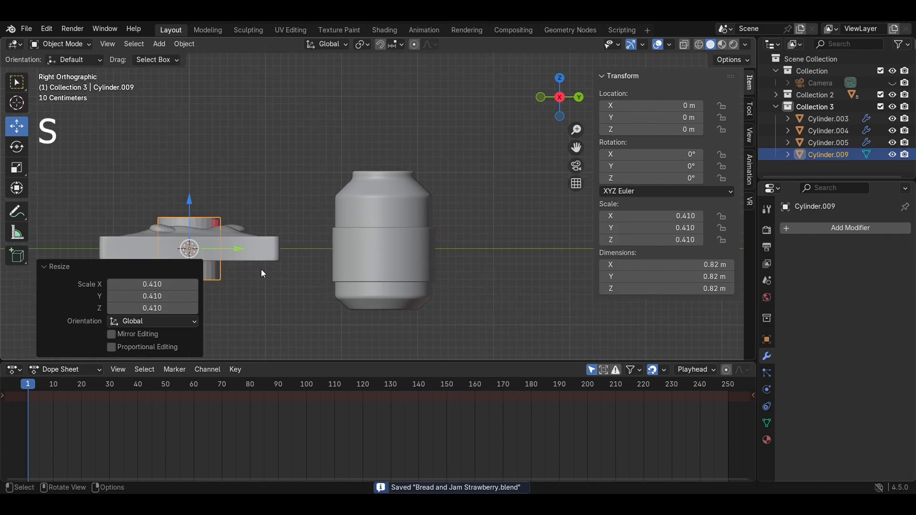
Step: Move the cylinder about 2.5 m along Y and 1.3 m up above the jar, and flatten it to about 0.193 m high
{"action": "left_click_drag", "start_coordinate": [244, 253], "coordinate": [432, 253]}
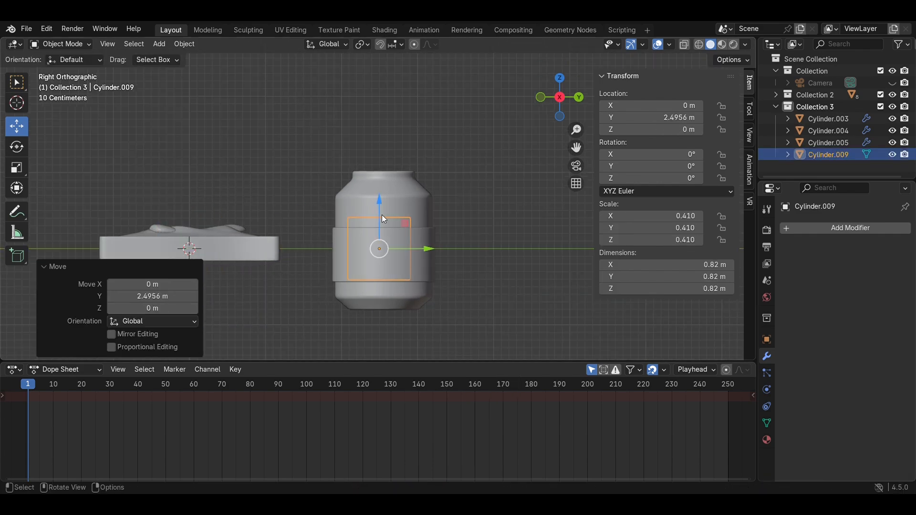
{"action": "left_click_drag", "start_coordinate": [382, 215], "coordinate": [382, 98]}
{"action": "key", "text": "KP_Decimal"}
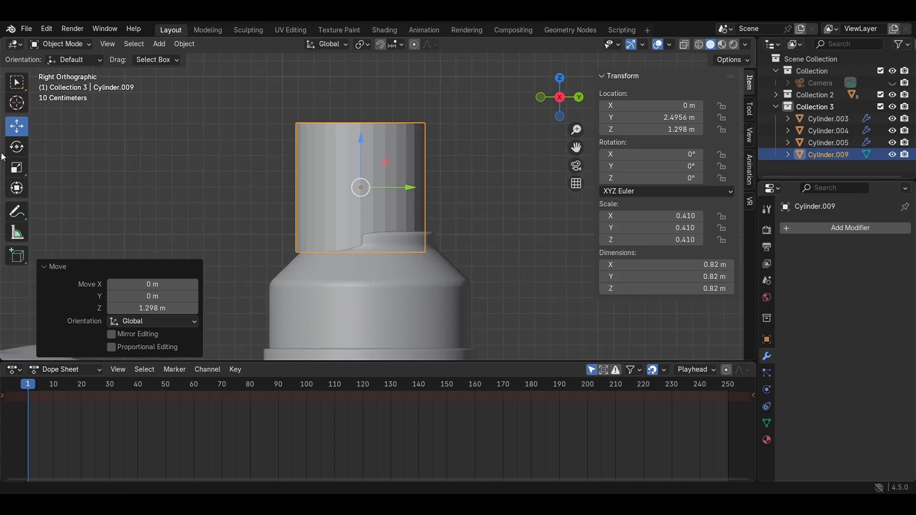
{"action": "left_click", "coordinate": [17, 167]}
{"action": "mouse_move", "coordinate": [364, 137]}
{"action": "left_mouse_down"}
{"action": "mouse_move", "coordinate": [363, 172]}
{"action": "mouse_move", "coordinate": [362, 148]}
{"action": "left_mouse_up"}
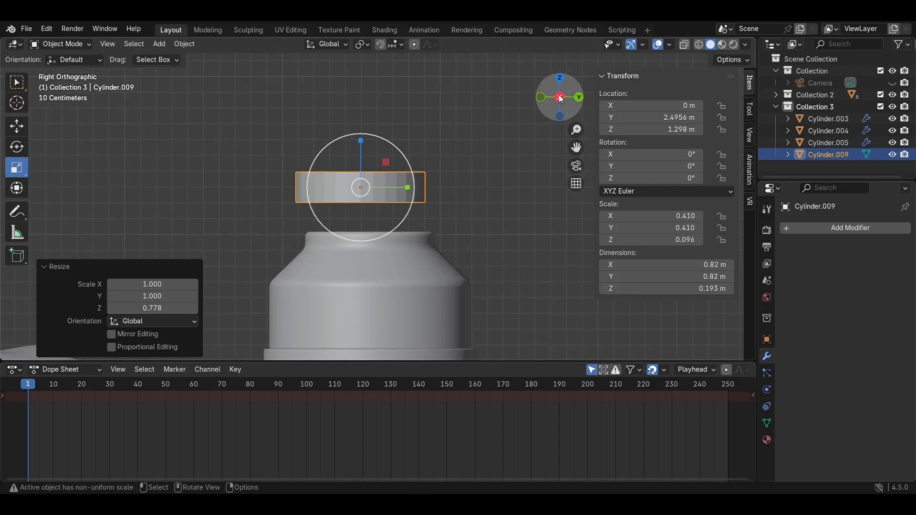
Step: Fit the lid onto the jar's neck at about Y 2.553 m, Z 1.008 m, enlarging it to about 0.945 m wide
{"action": "mouse_move", "coordinate": [380, 190]}
{"action": "left_mouse_down"}
{"action": "mouse_move", "coordinate": [401, 190]}
{"action": "mouse_move", "coordinate": [389, 190]}
{"action": "left_mouse_up"}
{"action": "left_click_drag", "start_coordinate": [370, 151], "coordinate": [381, 191]}
{"action": "key", "text": "s"}
{"action": "left_click", "coordinate": [495, 230]}
{"action": "middle_click_drag", "start_coordinate": [382, 193], "coordinate": [482, 177]}
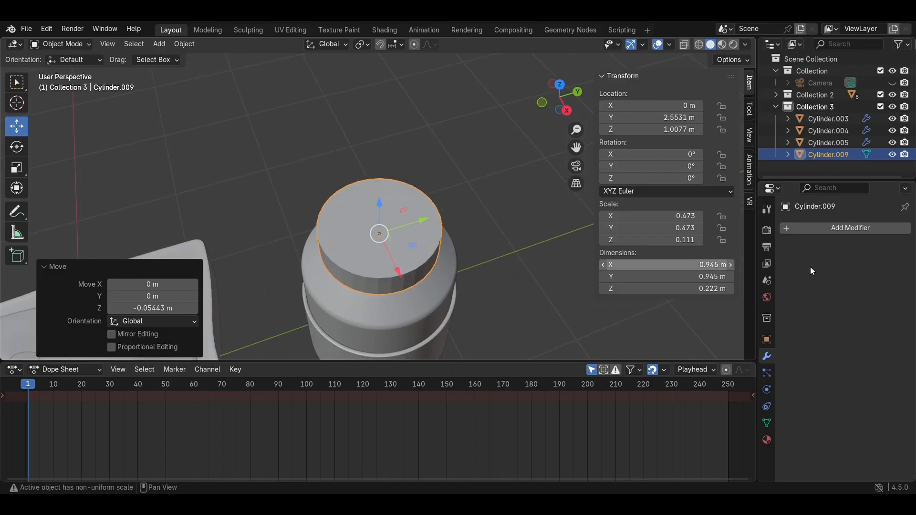
Step: Add a Bevel modifier to the lid with an amount of 0.1 m and 10 segments
{"action": "left_click", "coordinate": [859, 229]}
{"action": "mouse_move", "coordinate": [860, 230]}
{"action": "left_click", "coordinate": [694, 242]}
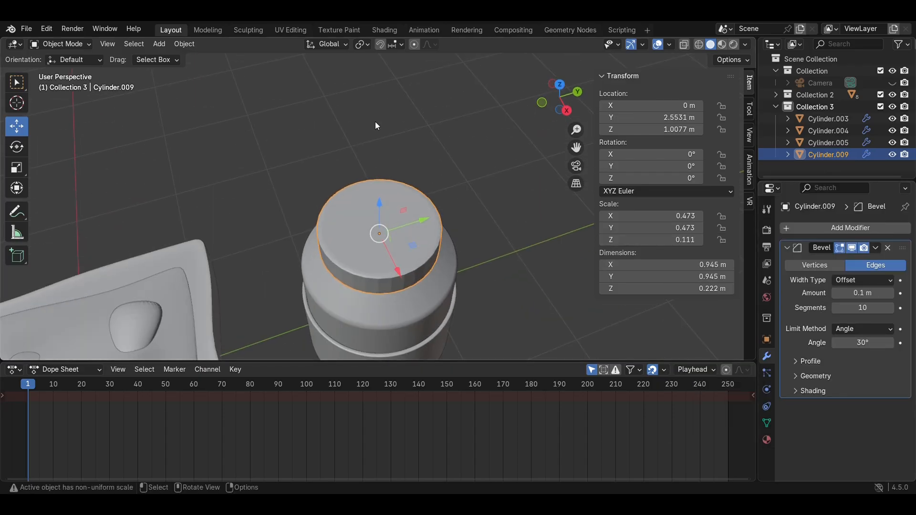
Step: Lift the lid above the jar to about Z 1.578 m, then hollow its underside with a 0.098 m inset and an inward extrusion of about 0.126 m
{"action": "middle_click_drag", "start_coordinate": [377, 126], "coordinate": [381, 190]}
{"action": "left_click_drag", "start_coordinate": [382, 189], "coordinate": [383, 96]}
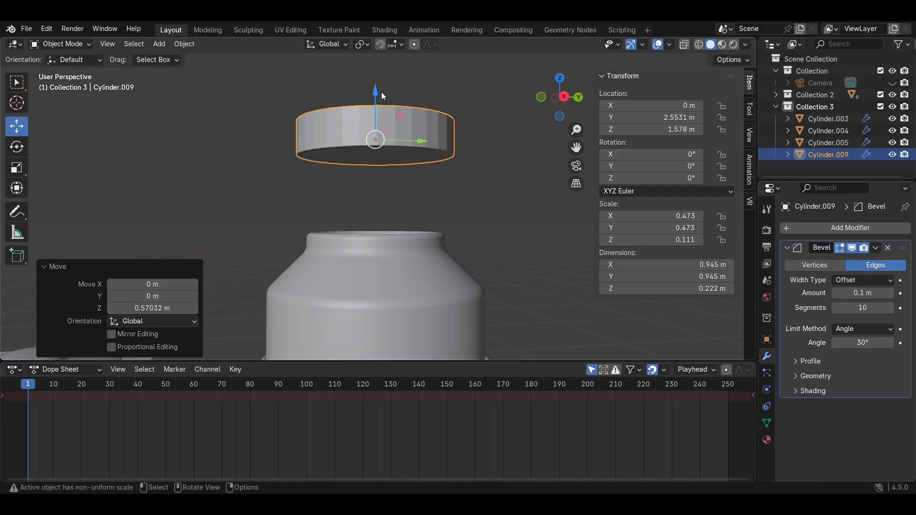
{"action": "key", "text": "Tab"}
{"action": "middle_click_drag", "start_coordinate": [383, 96], "coordinate": [415, 158]}
{"action": "left_click", "coordinate": [415, 158]}
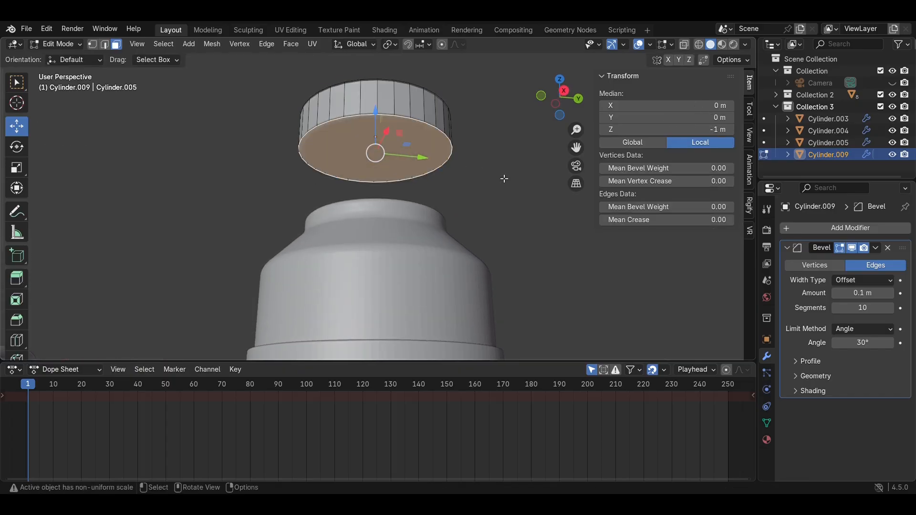
{"action": "key", "text": "i"}
{"action": "left_click", "coordinate": [522, 194]}
{"action": "key", "text": "e"}
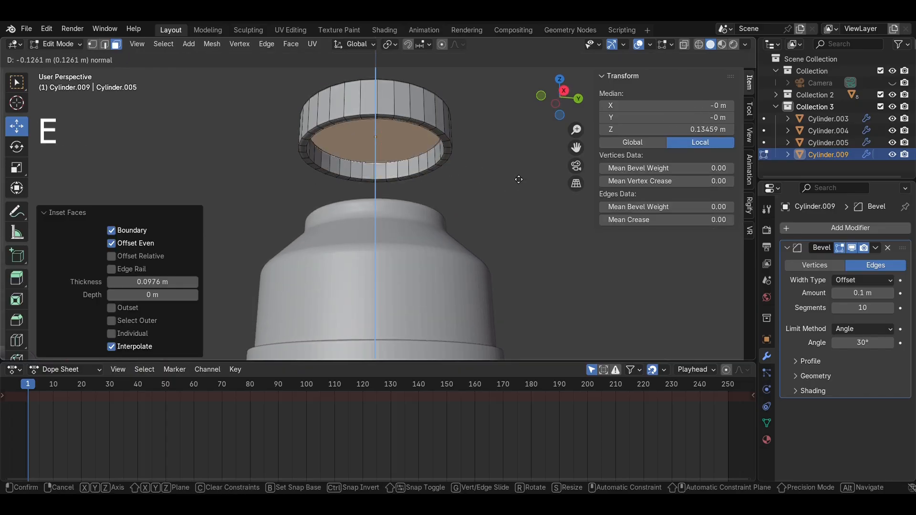
{"action": "left_click", "coordinate": [518, 180]}
{"action": "key", "text": "Tab"}
Step: Apply Shade Auto Smooth to the lid
{"action": "middle_click_drag", "start_coordinate": [514, 174], "coordinate": [550, 107]}
{"action": "right_click", "coordinate": [408, 135]}
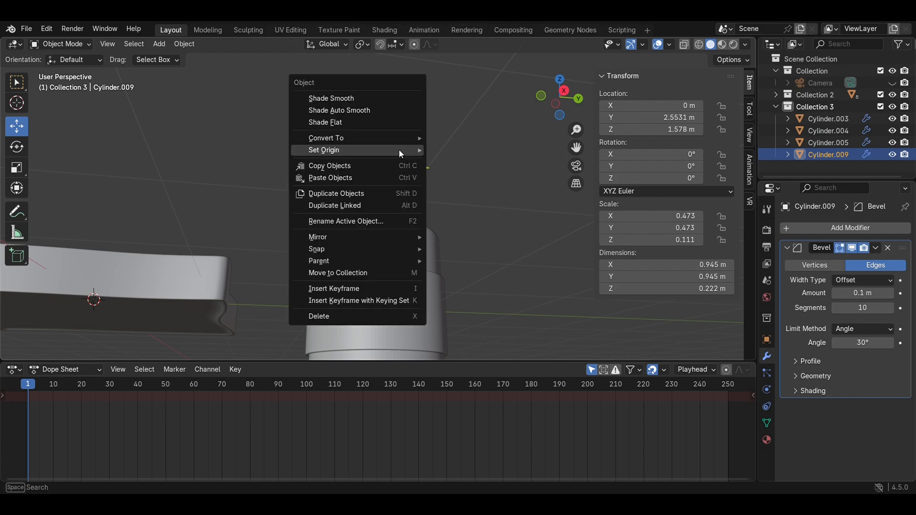
{"action": "left_click", "coordinate": [386, 111]}
Step: Set the lid down beside the jar at about Y 3.90 m, Z -0.64 m, and save the file
{"action": "left_click", "coordinate": [562, 80]}
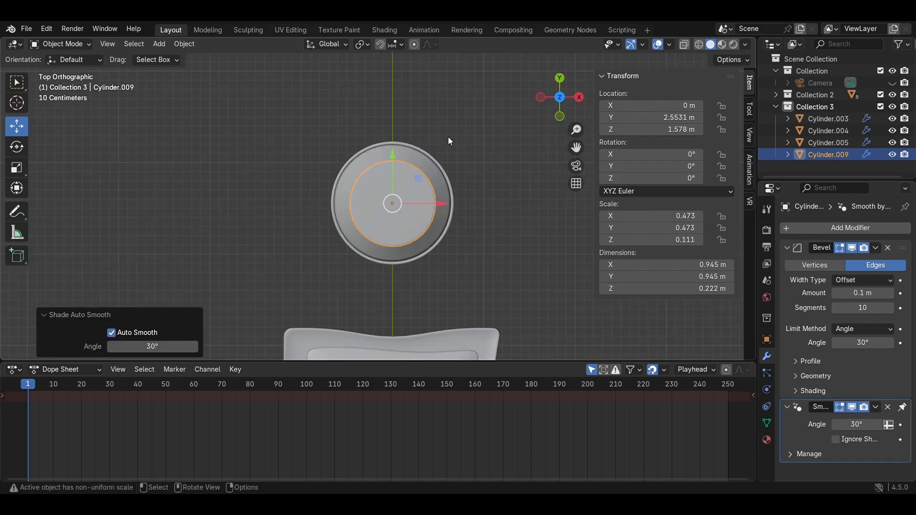
{"action": "left_click_drag", "start_coordinate": [393, 157], "coordinate": [393, 68]}
{"action": "left_click", "coordinate": [579, 96]}
{"action": "left_click_drag", "start_coordinate": [462, 119], "coordinate": [463, 289]}
{"action": "middle_click_drag", "start_coordinate": [485, 324], "coordinate": [459, 231], "text": "shift"}
{"action": "left_click_drag", "start_coordinate": [484, 242], "coordinate": [518, 242]}
{"action": "left_click_drag", "start_coordinate": [469, 194], "coordinate": [469, 228]}
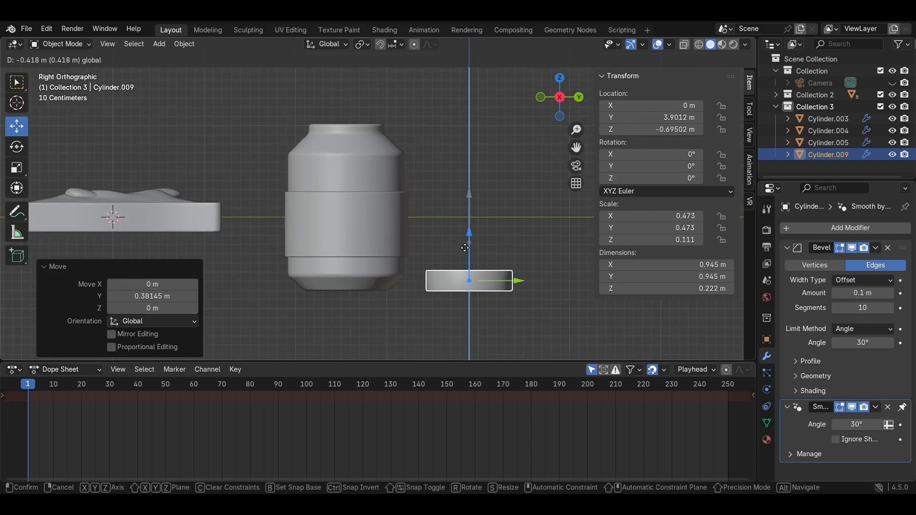
{"action": "left_click", "coordinate": [488, 184]}
{"action": "key", "text": "ctrl+s"}
Step: Move the jar and its lid together about 5.15 m along negative X, away from the bread
{"action": "scroll", "coordinate": [488, 184], "scroll_direction": "down", "scroll_amount": 5}
{"action": "middle_click_drag", "start_coordinate": [488, 183], "coordinate": [530, 233]}
{"action": "left_click", "coordinate": [559, 83]}
{"action": "left_click_drag", "start_coordinate": [332, 123], "coordinate": [248, 205]}
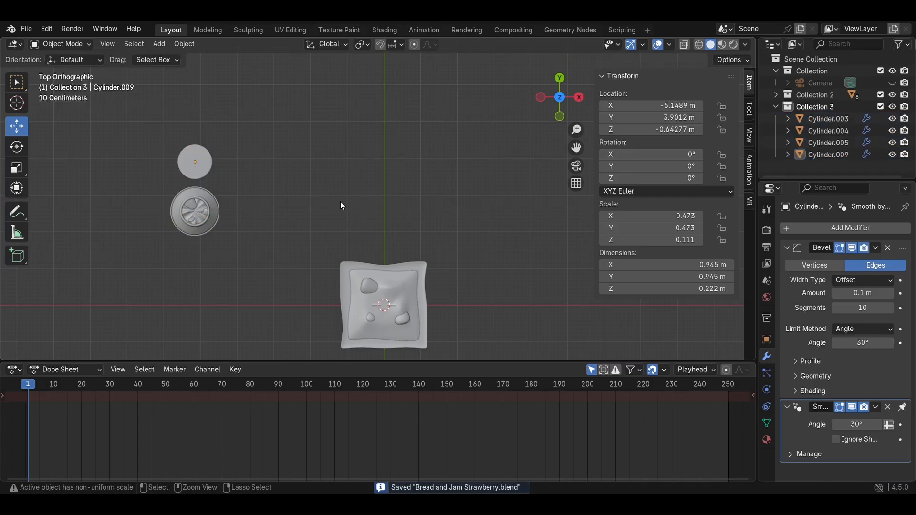
{"action": "middle_click_drag", "start_coordinate": [340, 202], "coordinate": [436, 156]}
Step: Create a new collection, Collection 4, and add a mesh cube to it for the tray
{"action": "right_click", "coordinate": [778, 133]}
{"action": "left_click", "coordinate": [778, 133]}
{"action": "key", "text": "shift+a"}
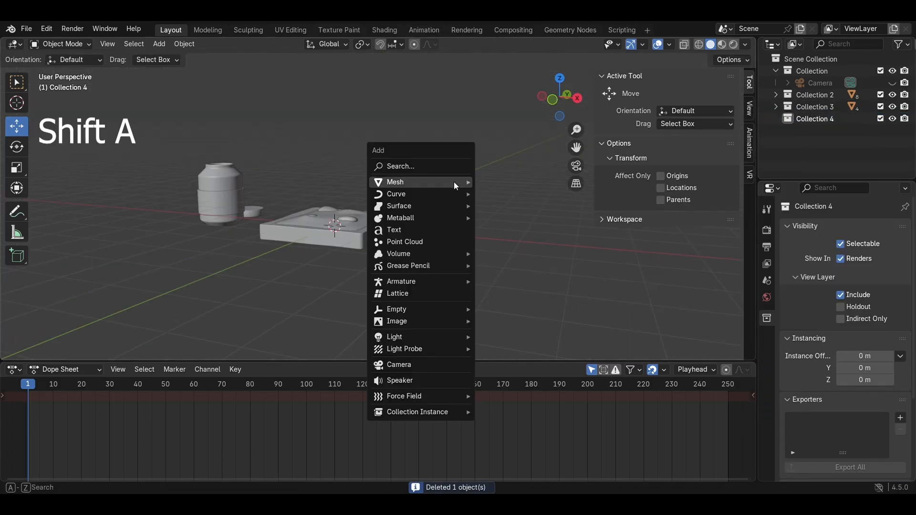
{"action": "mouse_move", "coordinate": [454, 182]}
{"action": "left_click", "coordinate": [503, 193]}
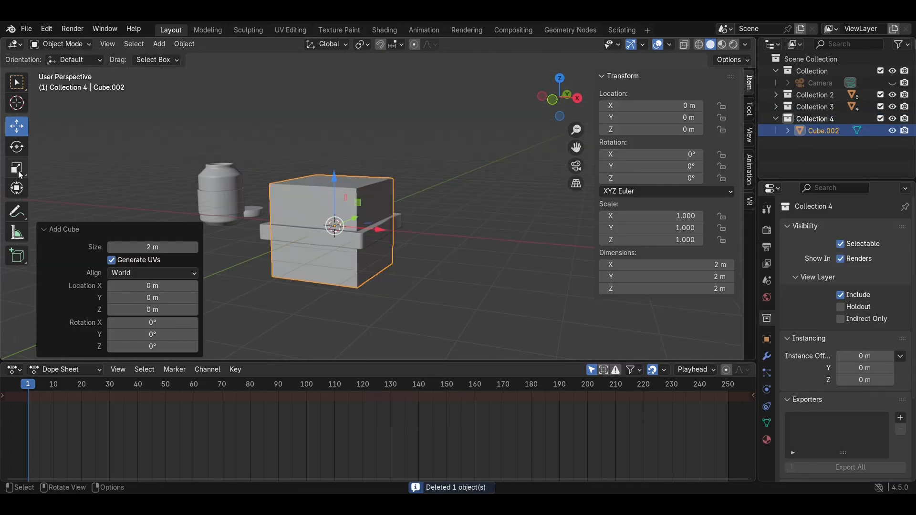
Step: Flatten the cube to 0.087 in Z, then scale it uniformly by 2.008 into a slab about 4.02 m wide
{"action": "left_click_drag", "start_coordinate": [331, 181], "coordinate": [334, 221]}
{"action": "left_click", "coordinate": [567, 77]}
{"action": "key", "text": "s"}
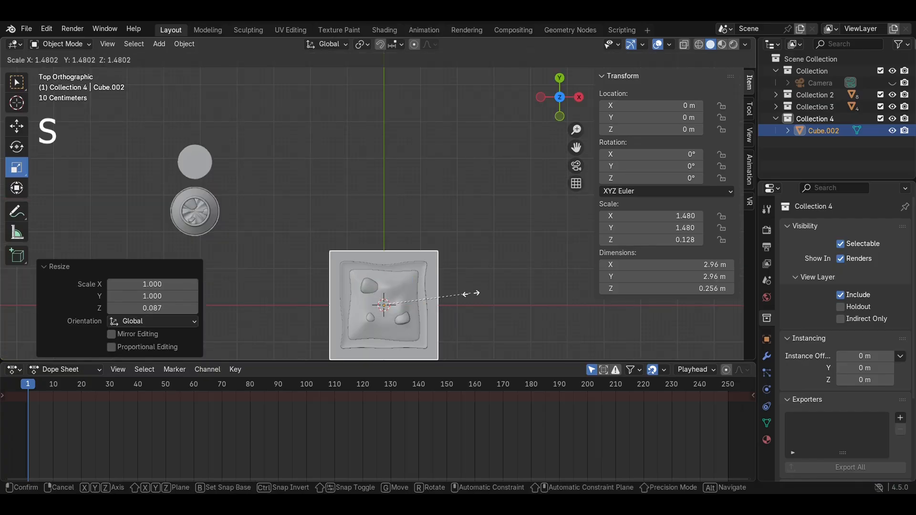
{"action": "left_click", "coordinate": [513, 268]}
Step: Move the slab clear of the bread, about 1.35 m down and 5.24 m along negative Y
{"action": "left_click", "coordinate": [580, 99]}
{"action": "scroll", "coordinate": [410, 233], "scroll_direction": "up", "scroll_amount": 1}
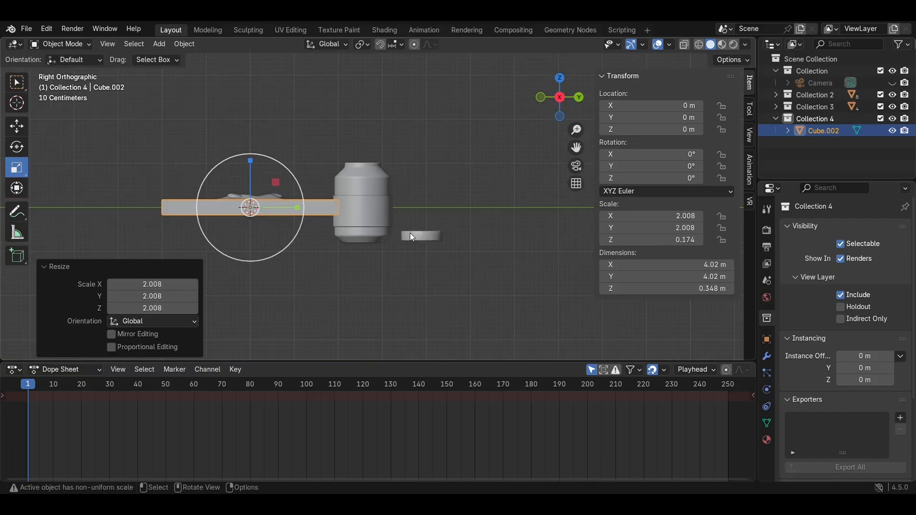
{"action": "middle_click_drag", "start_coordinate": [312, 221], "coordinate": [416, 187], "text": "shift"}
{"action": "scroll", "coordinate": [416, 187], "scroll_direction": "up", "scroll_amount": 1}
{"action": "left_click", "coordinate": [19, 135]}
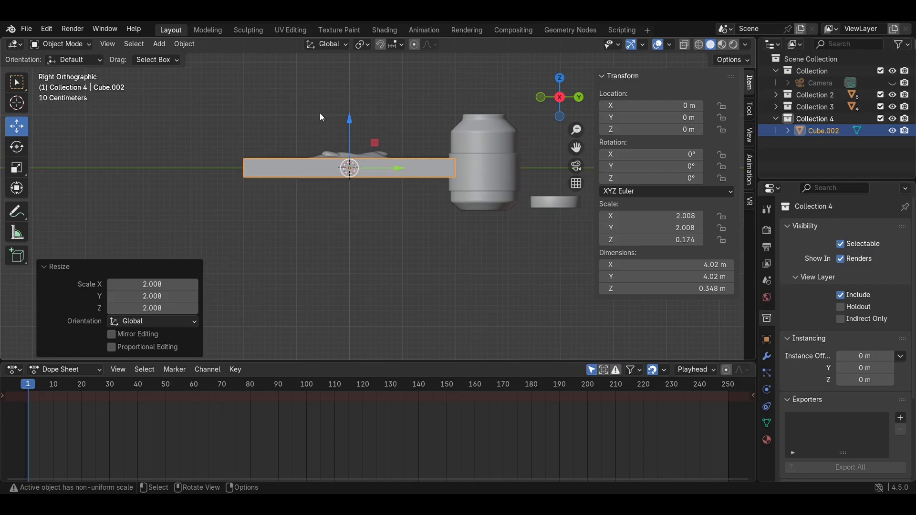
{"action": "left_click_drag", "start_coordinate": [350, 125], "coordinate": [351, 196]}
{"action": "middle_click_drag", "start_coordinate": [350, 196], "coordinate": [355, 235]}
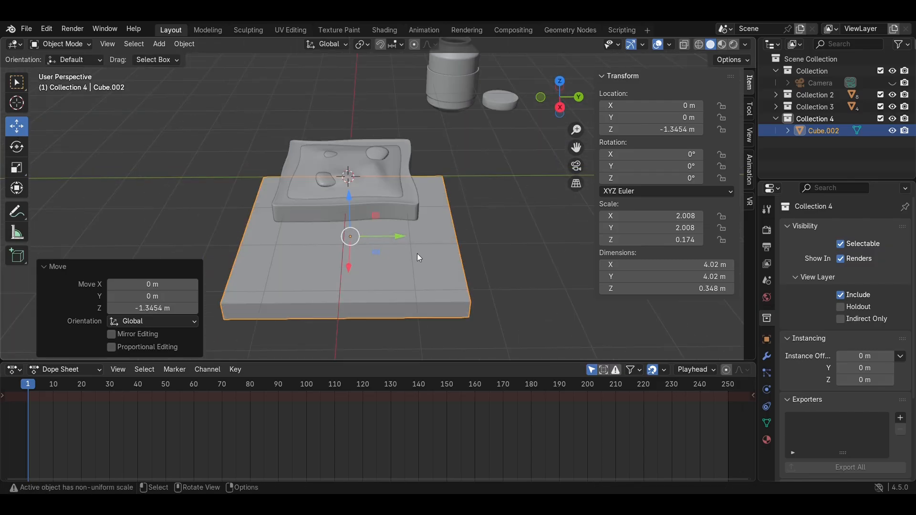
{"action": "left_click_drag", "start_coordinate": [399, 236], "coordinate": [129, 236]}
Step: Inset the slab's top face by about 0.074 m and extrude it down about 0.17 m to form a tray
{"action": "key", "text": "Tab"}
{"action": "middle_click_drag", "start_coordinate": [194, 167], "coordinate": [388, 196], "text": "shift"}
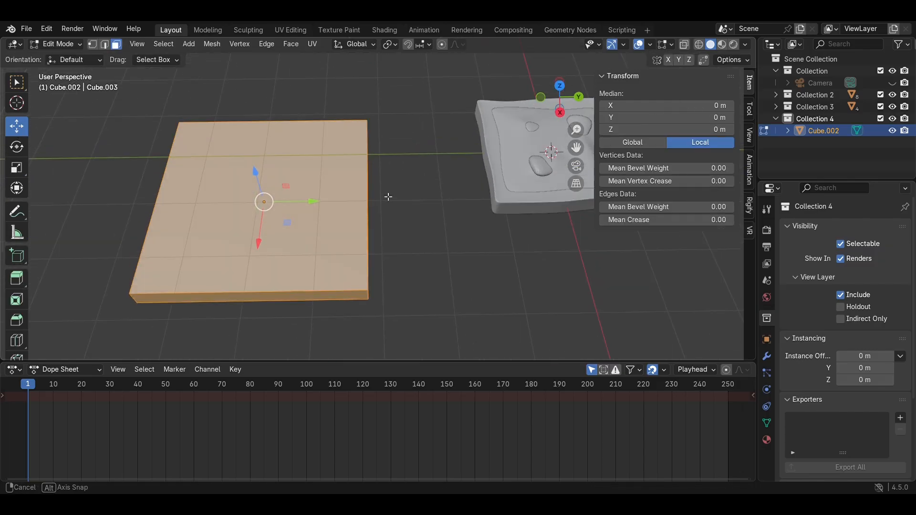
{"action": "key", "text": "i"}
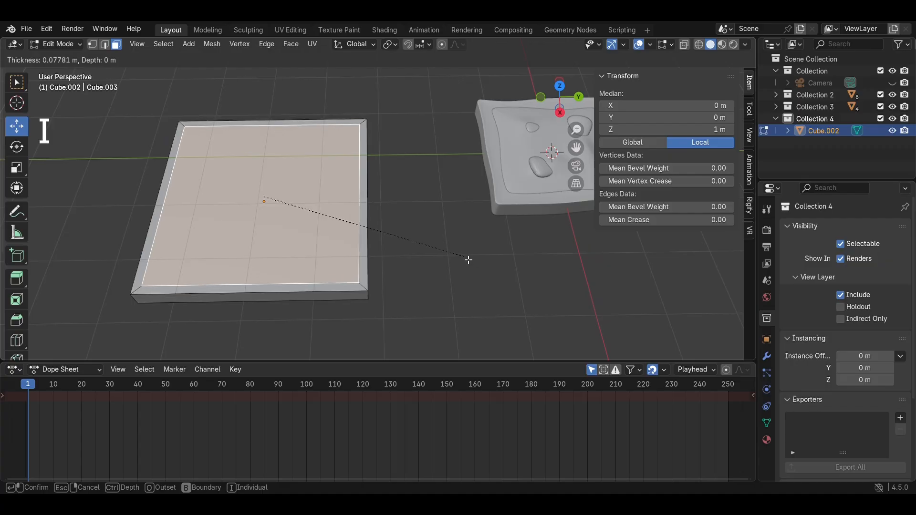
{"action": "left_click", "coordinate": [468, 260]}
{"action": "middle_click_drag", "start_coordinate": [468, 260], "coordinate": [447, 229]}
{"action": "key", "text": "e"}
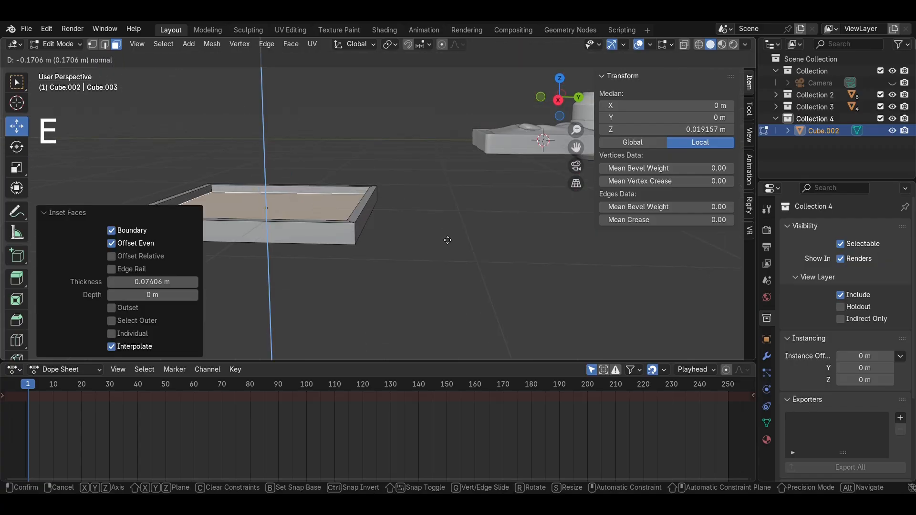
{"action": "left_click", "coordinate": [446, 241]}
{"action": "key", "text": "Tab"}
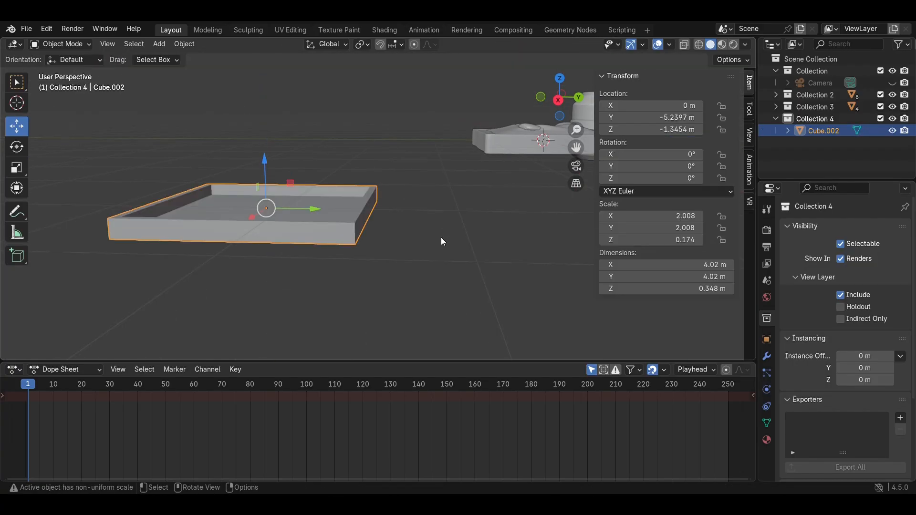
Step: Move the tray back under the bread at about Y -0.319 m, Z -0.19 m
{"action": "left_click", "coordinate": [557, 101]}
{"action": "left_click_drag", "start_coordinate": [293, 211], "coordinate": [532, 192]}
{"action": "middle_click_drag", "start_coordinate": [532, 193], "coordinate": [361, 173], "text": "shift"}
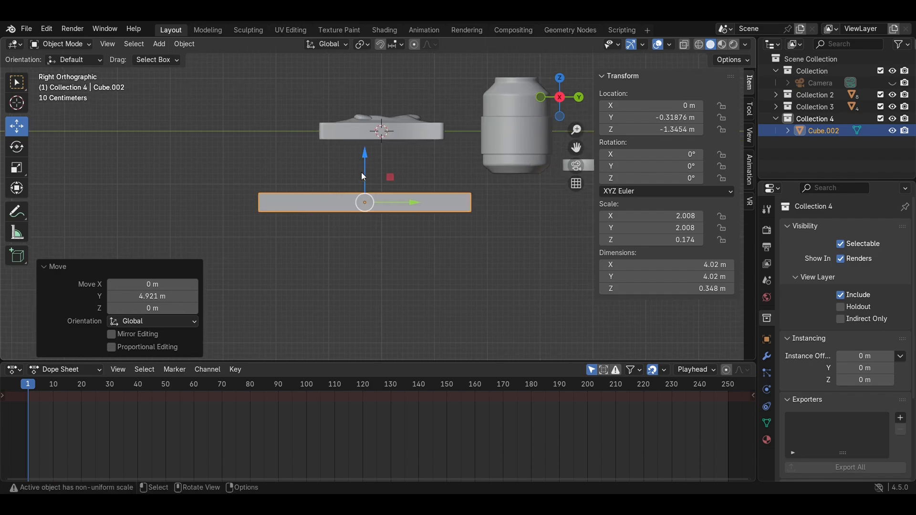
{"action": "left_click_drag", "start_coordinate": [362, 173], "coordinate": [363, 113]}
Step: Add a Bevel modifier to the tray with an amount of 0.1 m and 10 segments
{"action": "left_click", "coordinate": [767, 357]}
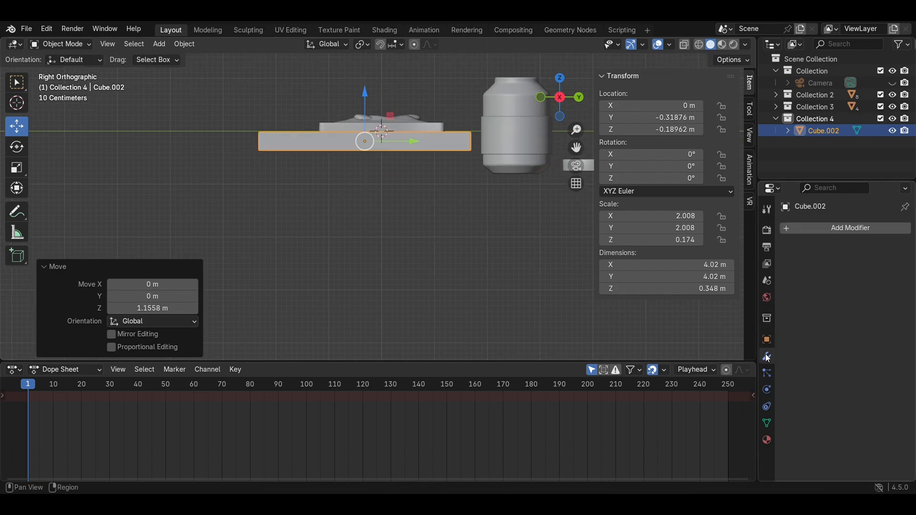
{"action": "left_click", "coordinate": [855, 230]}
{"action": "left_click", "coordinate": [693, 243]}
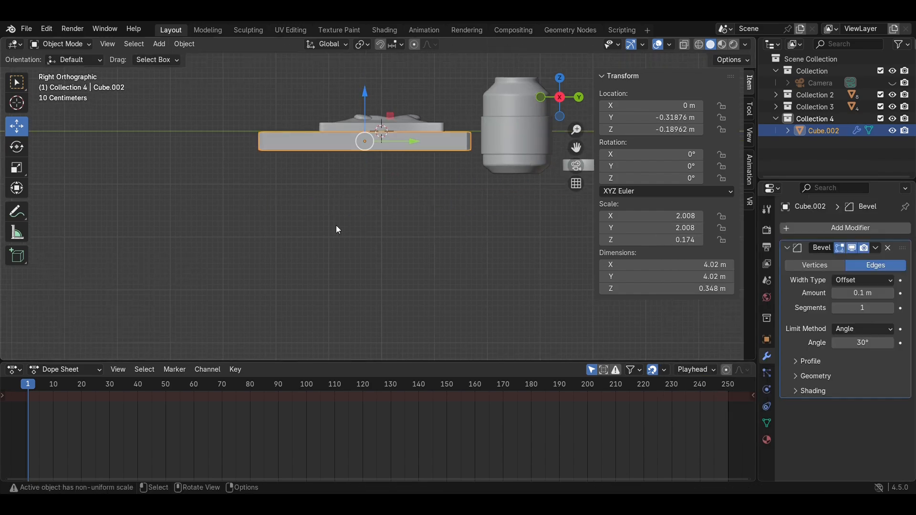
{"action": "middle_click_drag", "start_coordinate": [336, 226], "coordinate": [410, 305]}
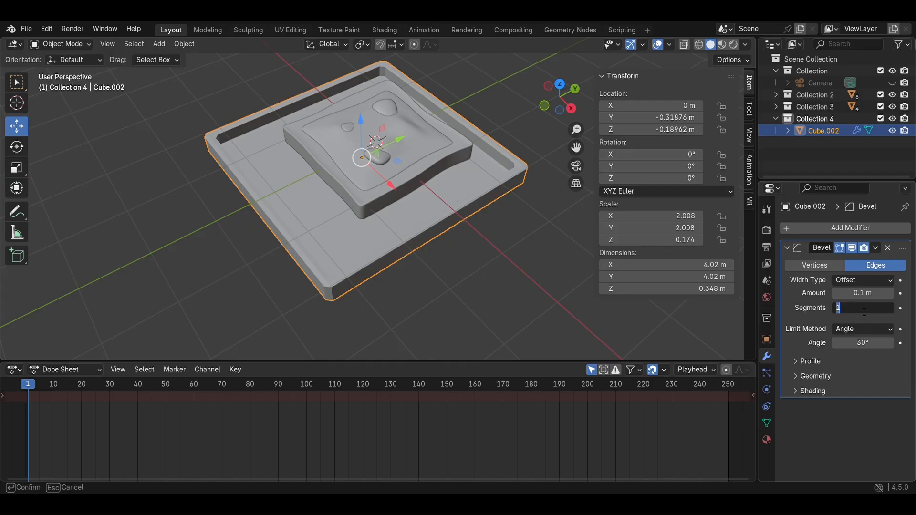
Step: Raise the tray's inner floor and underside faces together, thinning the tray to about 0.259 m high
{"action": "left_click", "coordinate": [575, 109]}
{"action": "key", "text": "Tab"}
{"action": "scroll", "coordinate": [497, 171], "scroll_direction": "up", "scroll_amount": 3}
{"action": "middle_click_drag", "start_coordinate": [497, 170], "coordinate": [501, 255], "text": "shift"}
{"action": "key", "text": "alt+z"}
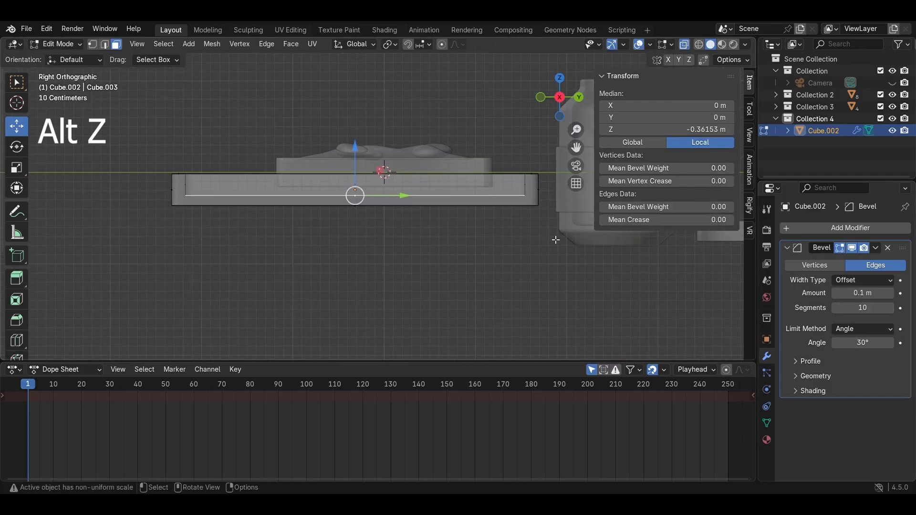
{"action": "left_click_drag", "start_coordinate": [571, 232], "coordinate": [151, 171]}
{"action": "left_click", "coordinate": [363, 210]}
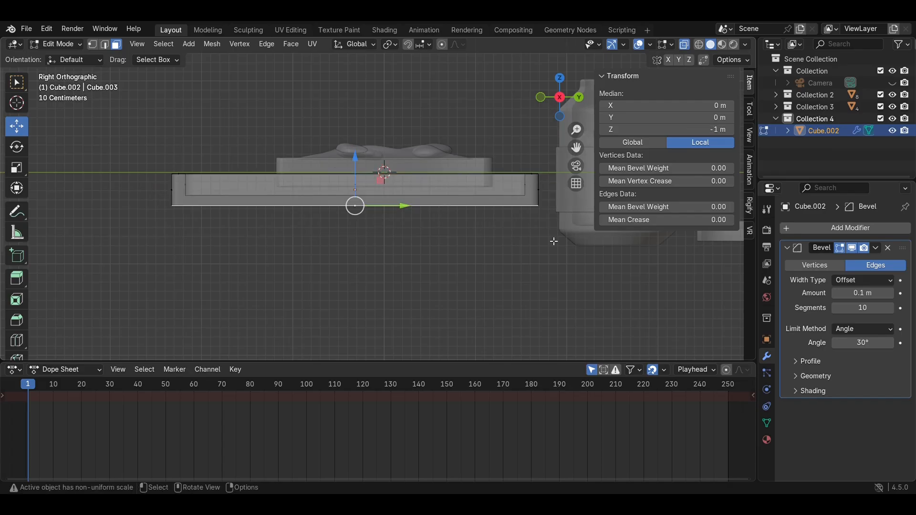
{"action": "left_click_drag", "start_coordinate": [551, 229], "coordinate": [152, 196]}
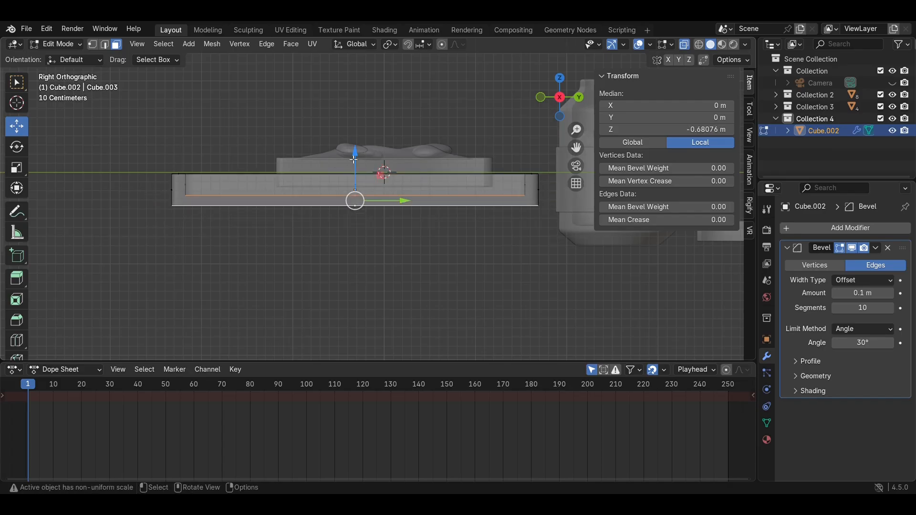
{"action": "left_click_drag", "start_coordinate": [354, 159], "coordinate": [363, 150]}
{"action": "key", "text": "Tab"}
{"action": "scroll", "coordinate": [434, 127], "scroll_direction": "down", "scroll_amount": 3}
{"action": "left_click", "coordinate": [410, 239]}
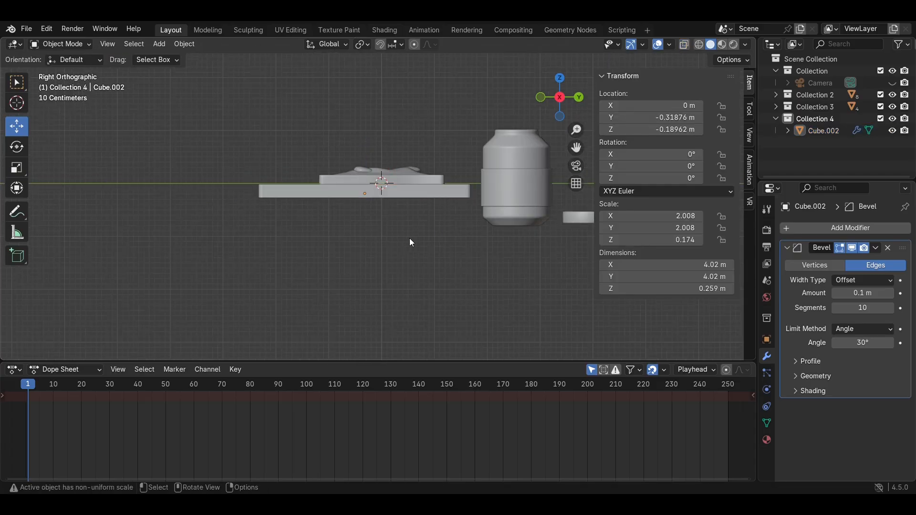
Step: Stretch the tray along Y by a factor of 1.325 to about 5.32 m long
{"action": "middle_click_drag", "start_coordinate": [410, 238], "coordinate": [471, 273]}
{"action": "left_click", "coordinate": [466, 235]}
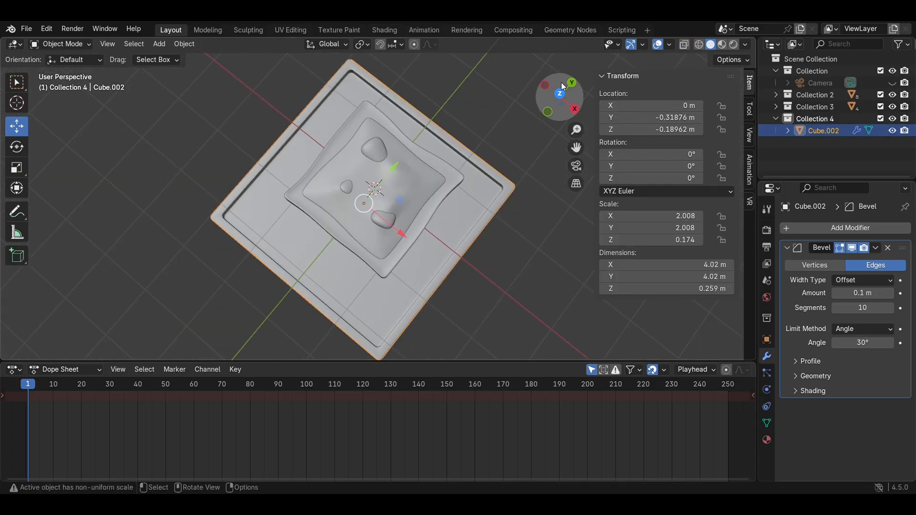
{"action": "left_click", "coordinate": [560, 93]}
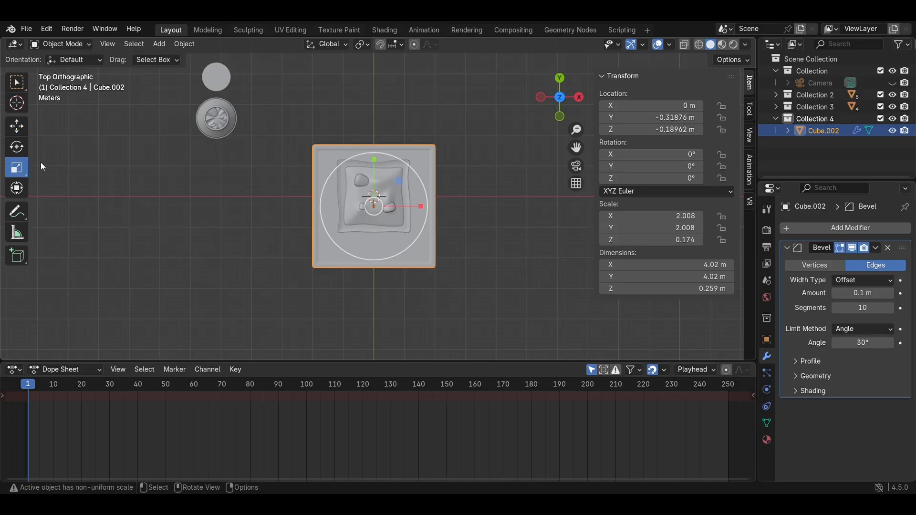
{"action": "left_click_drag", "start_coordinate": [373, 157], "coordinate": [374, 142]}
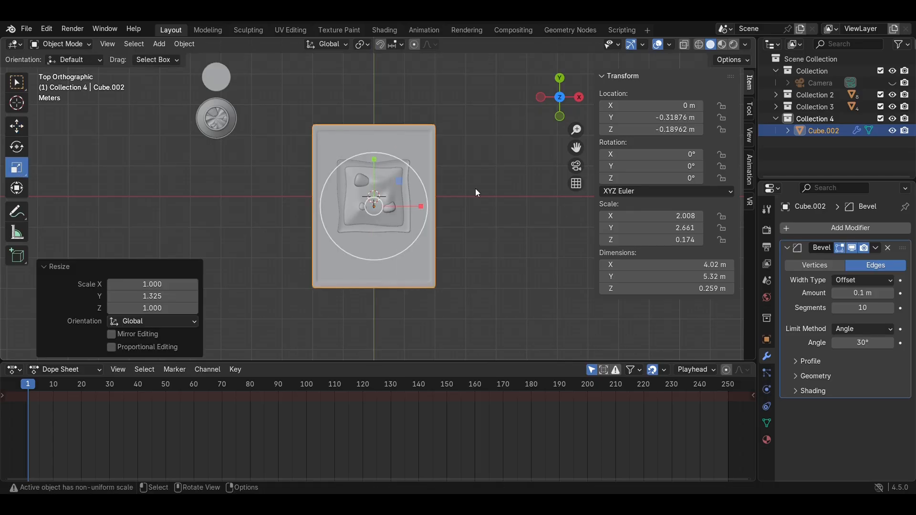
{"action": "middle_click_drag", "start_coordinate": [475, 188], "coordinate": [391, 114]}
Step: Move the bread slice with its jam and strawberry pieces off the tray, about 1.53 m along negative Y and 5.35 m along negative X
{"action": "scroll", "coordinate": [416, 187], "scroll_direction": "up", "scroll_amount": 6}
{"action": "left_click", "coordinate": [459, 202]}
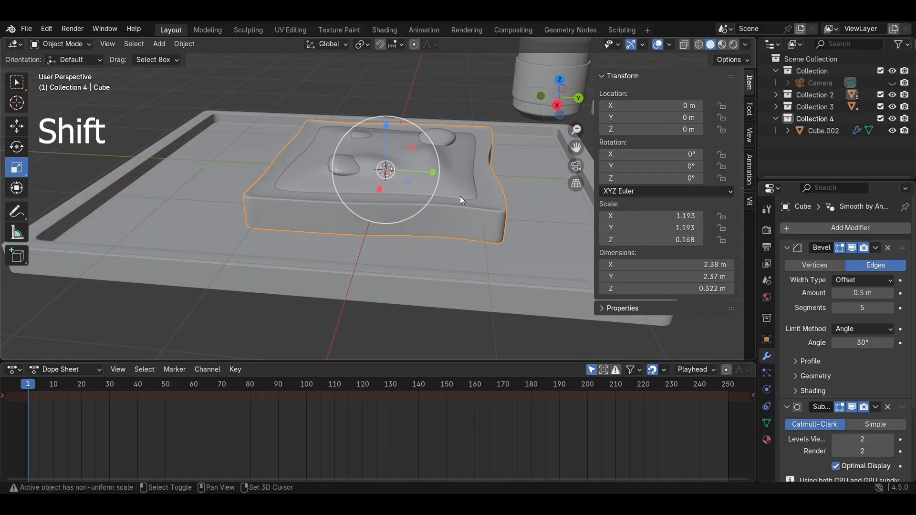
{"action": "left_click", "coordinate": [455, 179], "text": "shift"}
{"action": "left_click", "coordinate": [443, 136], "text": "shift"}
{"action": "left_click", "coordinate": [341, 167], "text": "shift"}
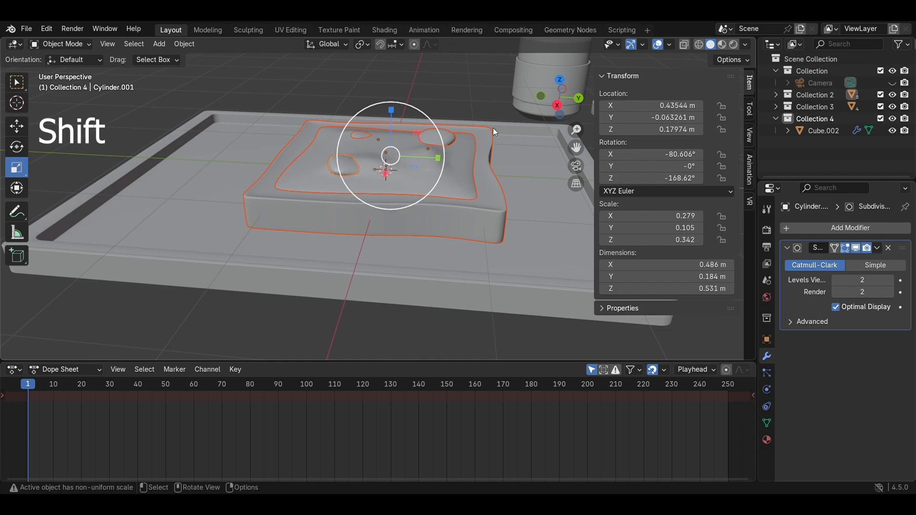
{"action": "left_click", "coordinate": [561, 80]}
{"action": "left_click", "coordinate": [17, 126]}
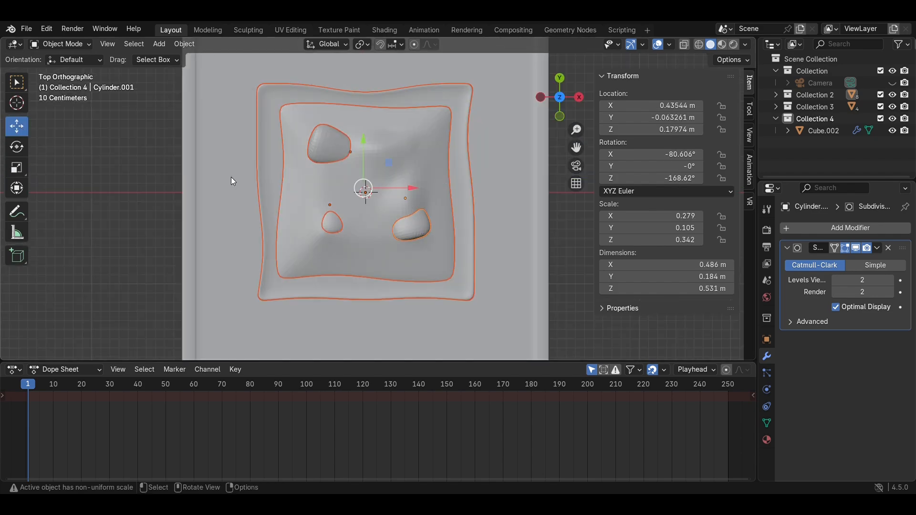
{"action": "scroll", "coordinate": [371, 155], "scroll_direction": "down", "scroll_amount": 2}
{"action": "left_click_drag", "start_coordinate": [370, 154], "coordinate": [341, 257]}
{"action": "middle_click_drag", "start_coordinate": [342, 257], "coordinate": [345, 169], "text": "shift"}
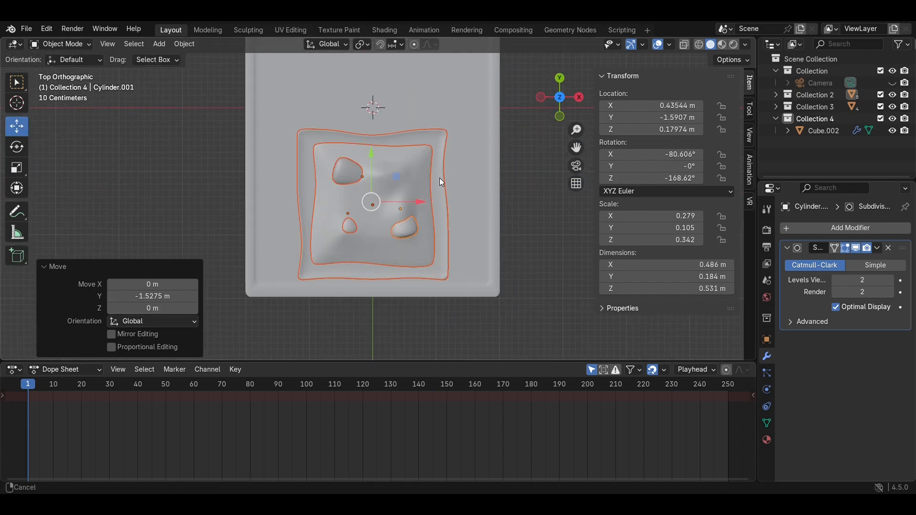
{"action": "left_click_drag", "start_coordinate": [436, 181], "coordinate": [140, 154]}
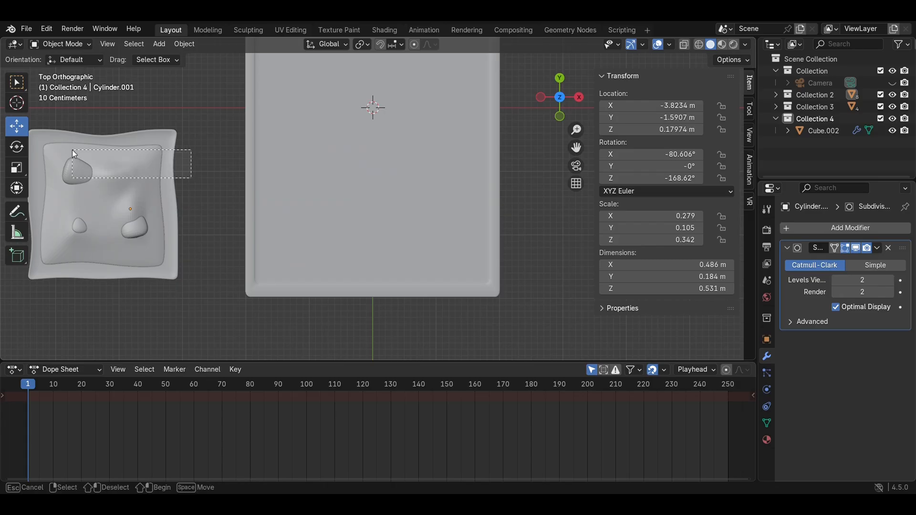
{"action": "left_click_drag", "start_coordinate": [72, 150], "coordinate": [28, 151]}
Step: Duplicate the bread slice and its jam layer, and place the copy on the tray at about X 0.032 m, Y -0.628 m
{"action": "scroll", "coordinate": [194, 219], "scroll_direction": "down", "scroll_amount": 2}
{"action": "key", "text": "shift+d"}
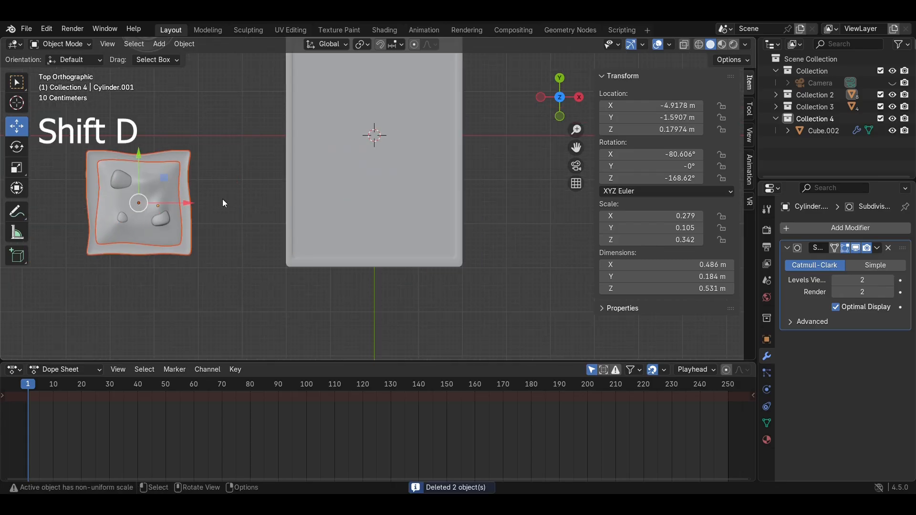
{"action": "left_click", "coordinate": [460, 213]}
{"action": "middle_click_drag", "start_coordinate": [460, 213], "coordinate": [433, 270], "text": "shift"}
{"action": "left_click_drag", "start_coordinate": [386, 238], "coordinate": [386, 199]}
{"action": "left_click", "coordinate": [428, 212]}
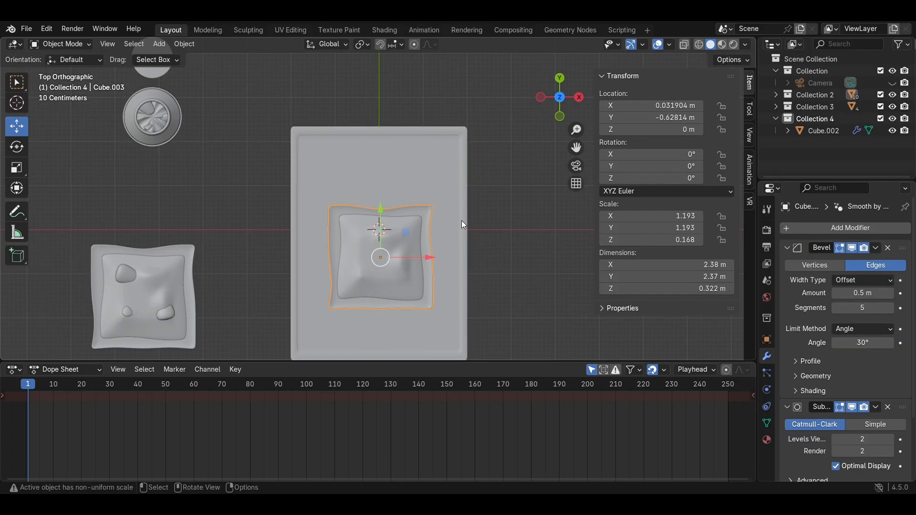
Step: Duplicate the bare bread slice, without its jam layer, along positive Y toward the far end of the tray
{"action": "key", "text": "shift+d"}
{"action": "key", "text": "y"}
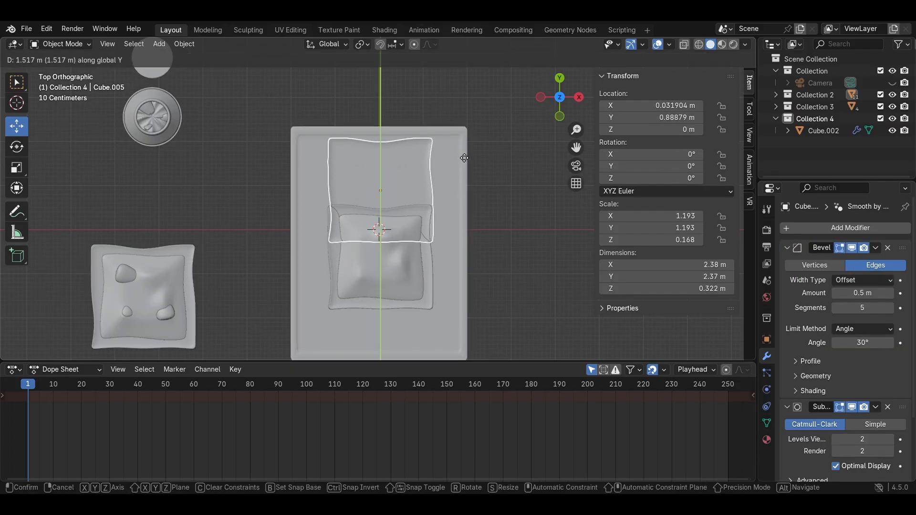
{"action": "left_click", "coordinate": [465, 163]}
{"action": "left_click", "coordinate": [472, 161]}
Step: Tilt the middle bread slice and its jam layer together to about 9.9° around X, and raise them about 0.257 m
{"action": "left_click", "coordinate": [414, 229]}
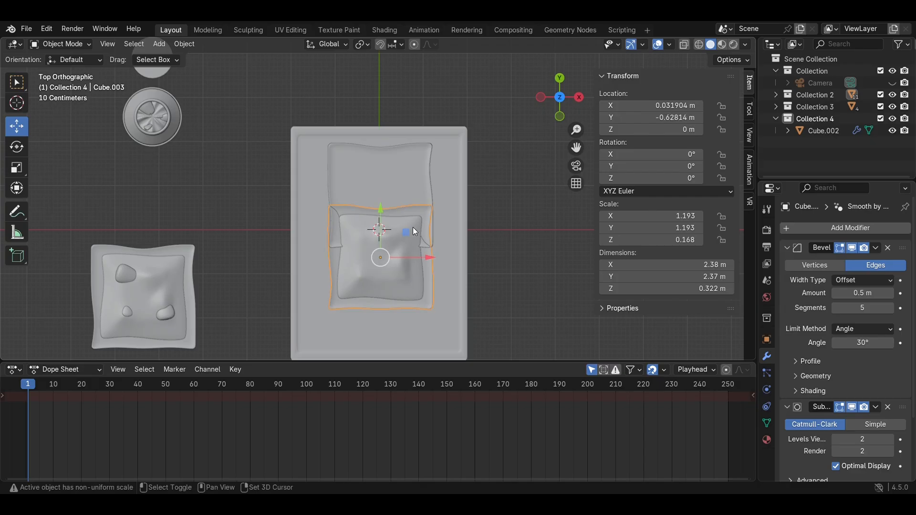
{"action": "left_click", "coordinate": [414, 227], "text": "shift"}
{"action": "left_click", "coordinate": [579, 97]}
{"action": "scroll", "coordinate": [413, 208], "scroll_direction": "up", "scroll_amount": 3}
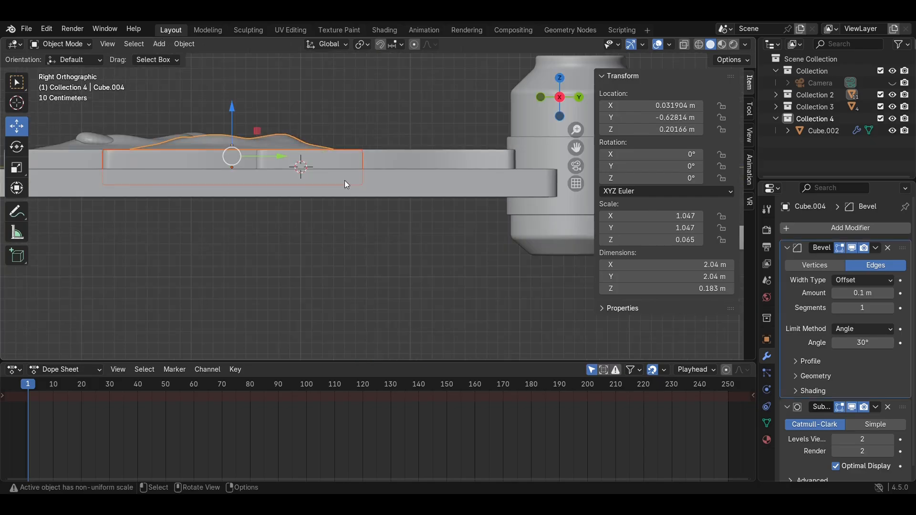
{"action": "middle_click_drag", "start_coordinate": [345, 180], "coordinate": [418, 221], "text": "shift"}
{"action": "key", "text": "r"}
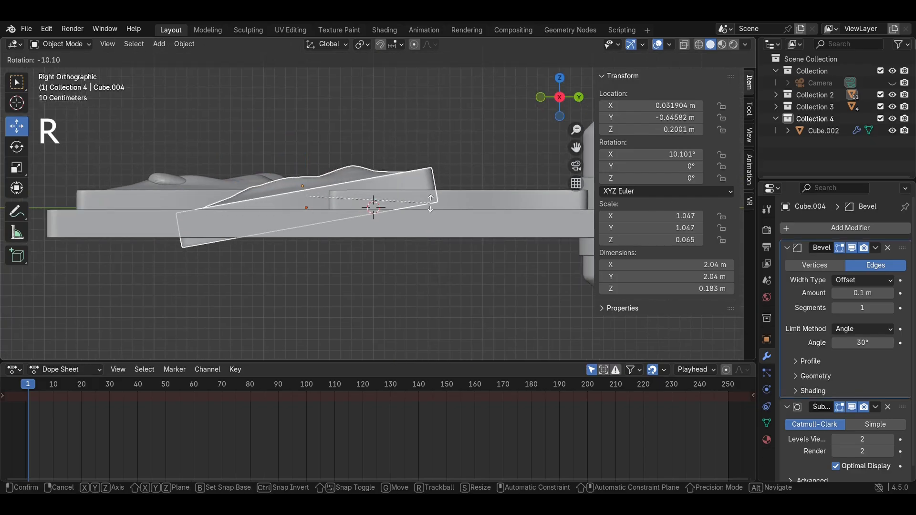
{"action": "left_click", "coordinate": [347, 185]}
{"action": "key", "text": "g"}
{"action": "left_click", "coordinate": [310, 134]}
Step: Rotate the middle slice and its jam a further 2.7°, to a tilt of about 12.6° around X
{"action": "key", "text": "alt+z"}
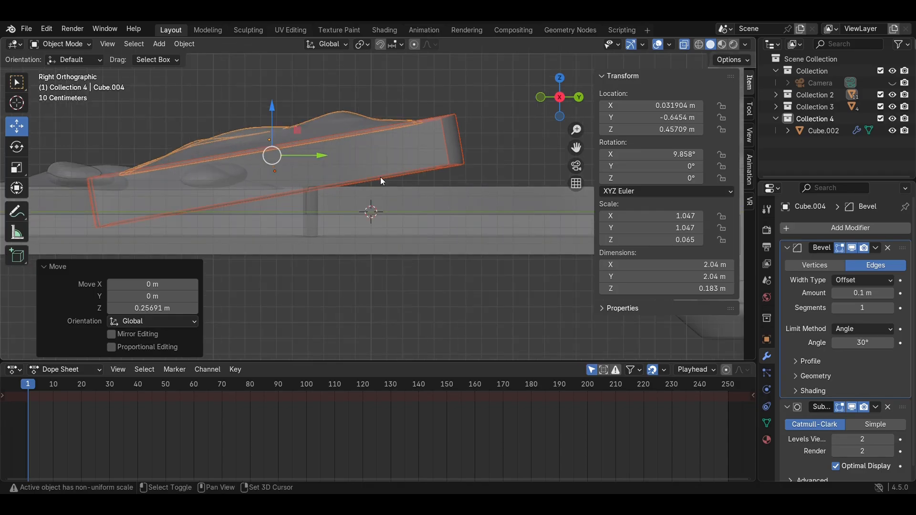
{"action": "scroll", "coordinate": [380, 177], "scroll_direction": "up", "scroll_amount": 2}
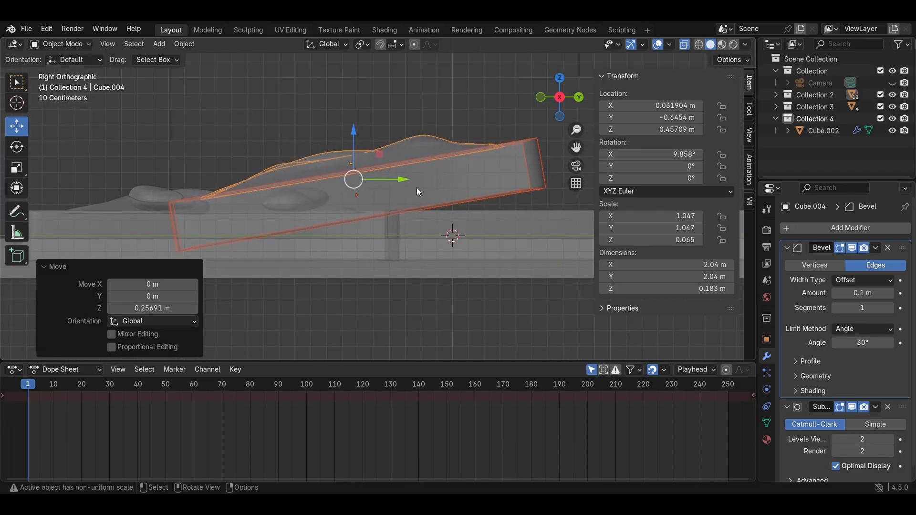
{"action": "key", "text": "r"}
{"action": "left_click", "coordinate": [470, 230]}
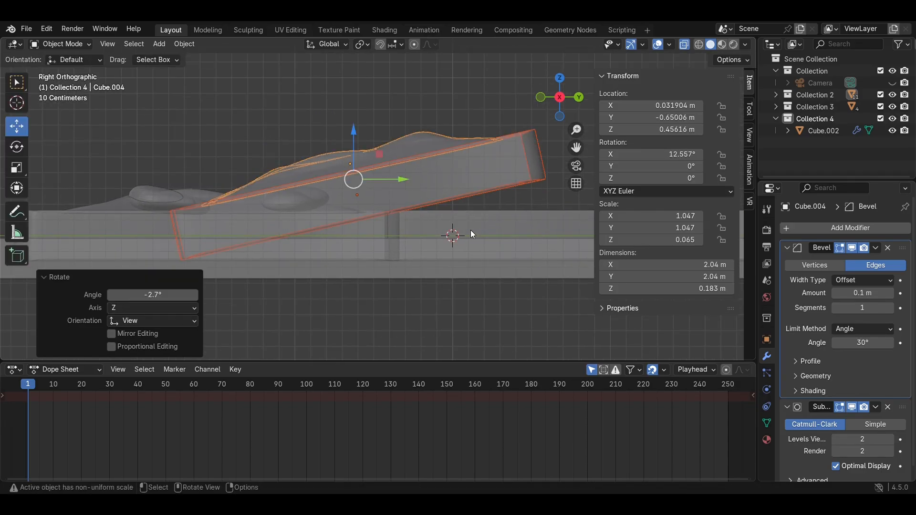
Step: Slide the tilted middle slice and its jam along Y so the jam layer sits at about Y -0.658 m
{"action": "middle_click_drag", "start_coordinate": [470, 230], "coordinate": [472, 207], "text": "shift"}
{"action": "key", "text": "g"}
{"action": "key", "text": "y"}
{"action": "left_click", "coordinate": [413, 172]}
{"action": "middle_click_drag", "start_coordinate": [413, 172], "coordinate": [444, 254]}
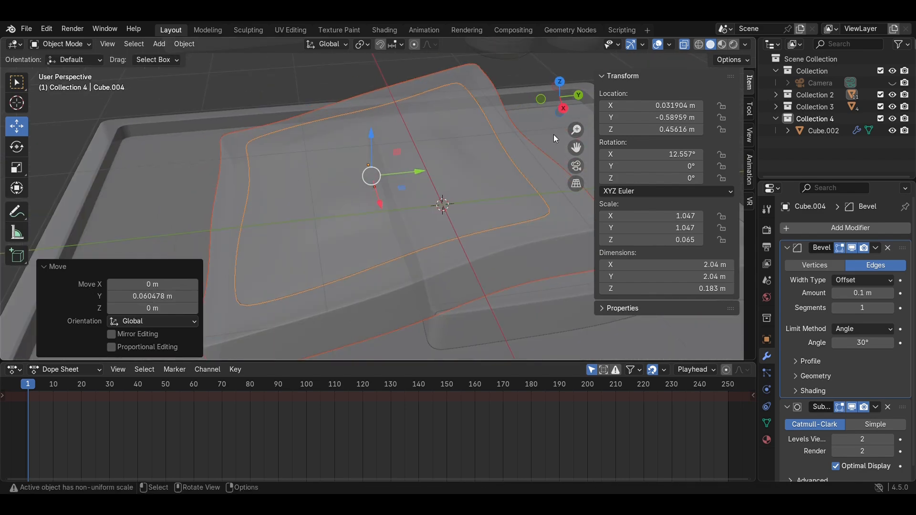
{"action": "left_click", "coordinate": [557, 115]}
{"action": "left_click", "coordinate": [578, 98]}
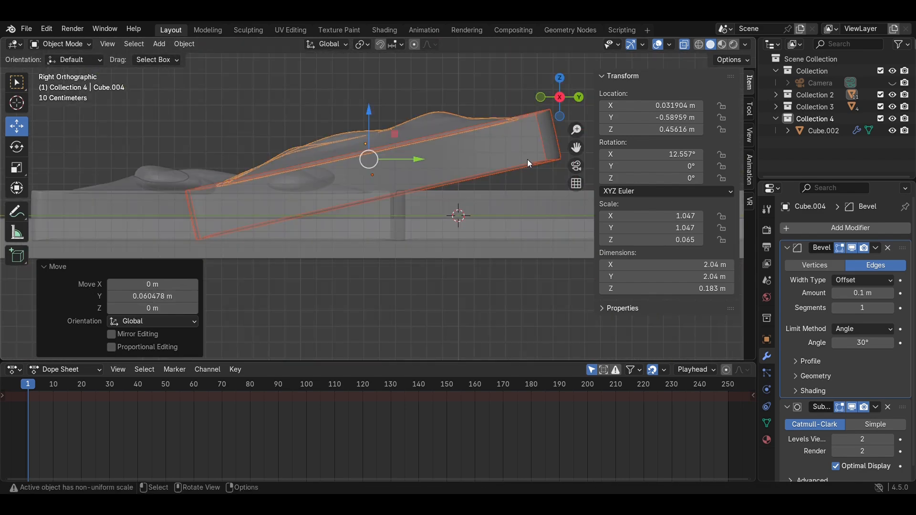
{"action": "key", "text": "g"}
{"action": "key", "text": "y"}
{"action": "left_click_drag", "start_coordinate": [401, 158], "coordinate": [392, 155]}
{"action": "scroll", "coordinate": [419, 202], "scroll_direction": "down", "scroll_amount": 1}
{"action": "left_click", "coordinate": [469, 290]}
Step: Move the bread slice with jam and strawberry pieces about 5.41 m along positive X onto the tray
{"action": "scroll", "coordinate": [469, 291], "scroll_direction": "down", "scroll_amount": 4}
{"action": "middle_click_drag", "start_coordinate": [469, 290], "coordinate": [424, 275]}
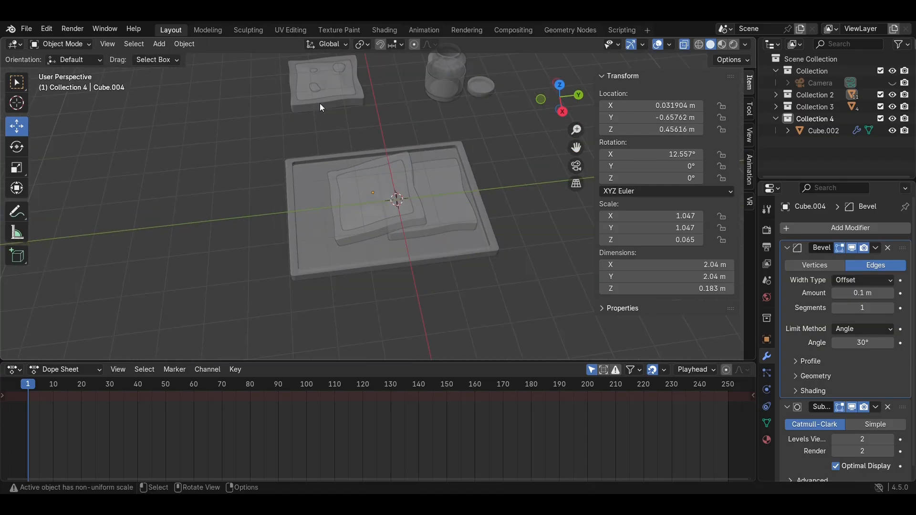
{"action": "left_click_drag", "start_coordinate": [270, 68], "coordinate": [270, 70]}
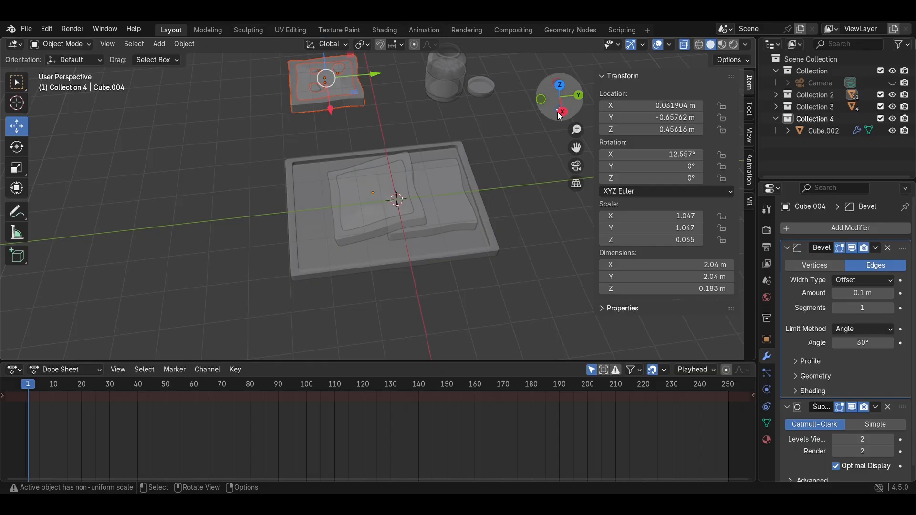
{"action": "left_click", "coordinate": [560, 85]}
{"action": "left_click", "coordinate": [578, 98]}
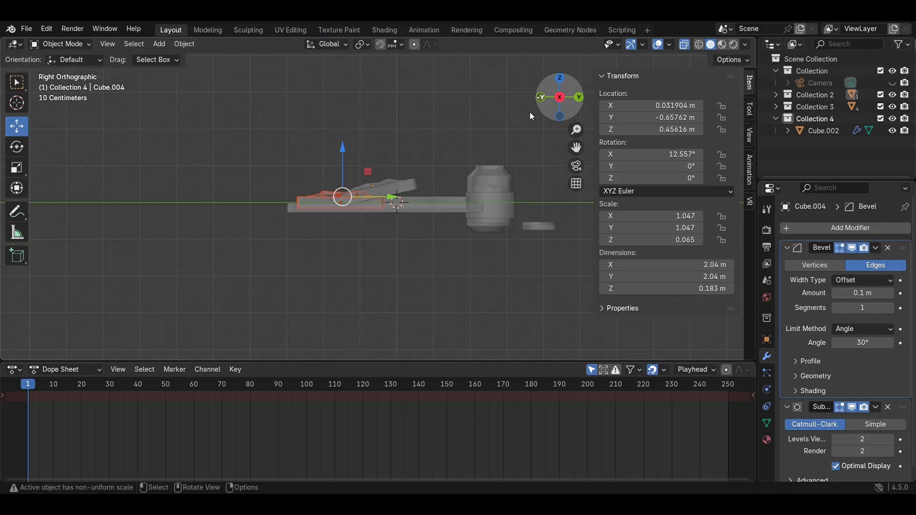
{"action": "left_click", "coordinate": [559, 79]}
{"action": "key", "text": "g"}
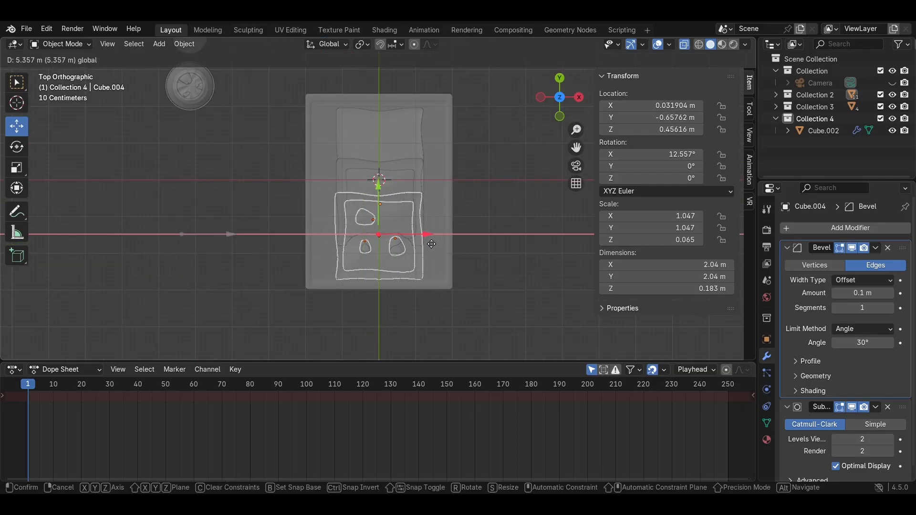
{"action": "left_click", "coordinate": [431, 244]}
Step: Tilt the strawberry-topped slice with its jam and pieces about 15.3° around X in side view
{"action": "left_click", "coordinate": [582, 96]}
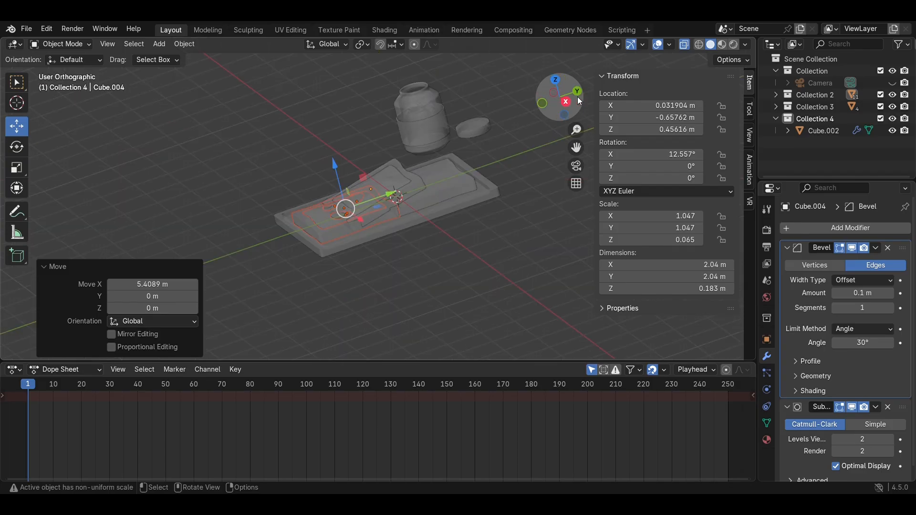
{"action": "key", "text": "r"}
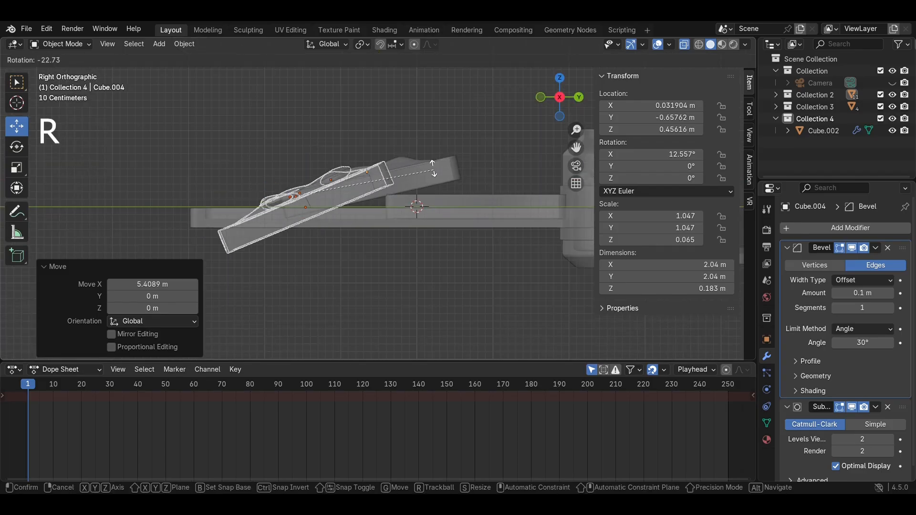
{"action": "left_click", "coordinate": [423, 189]}
Step: Raise the tilted strawberry-topped slice and shift it along Y so its upper end leans over the middle slice
{"action": "middle_click_drag", "start_coordinate": [423, 188], "coordinate": [517, 221], "text": "shift"}
{"action": "scroll", "coordinate": [517, 216], "scroll_direction": "up", "scroll_amount": 2}
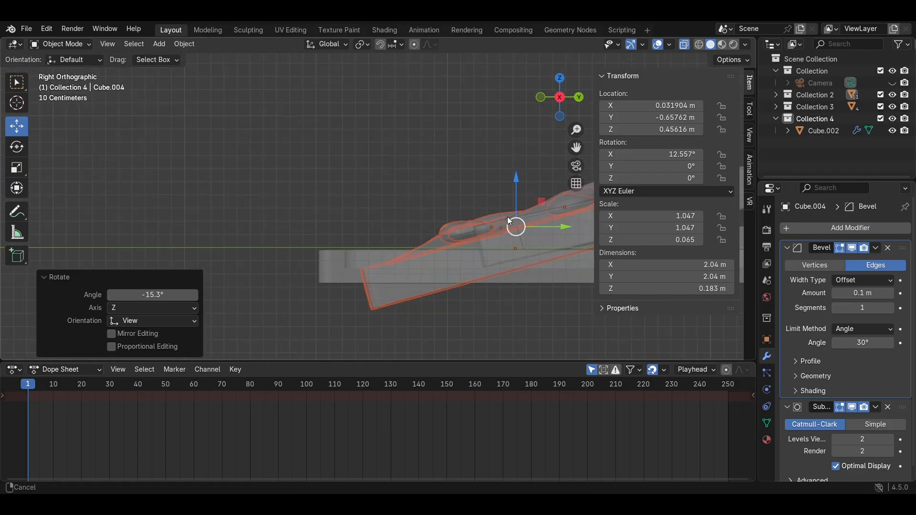
{"action": "left_click_drag", "start_coordinate": [474, 241], "coordinate": [340, 172]}
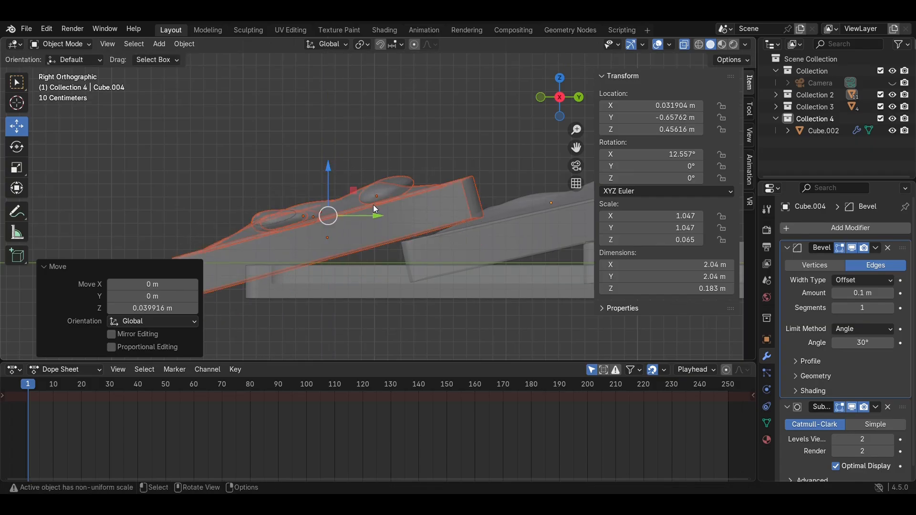
{"action": "left_click_drag", "start_coordinate": [375, 212], "coordinate": [476, 213]}
{"action": "left_click_drag", "start_coordinate": [440, 182], "coordinate": [440, 164]}
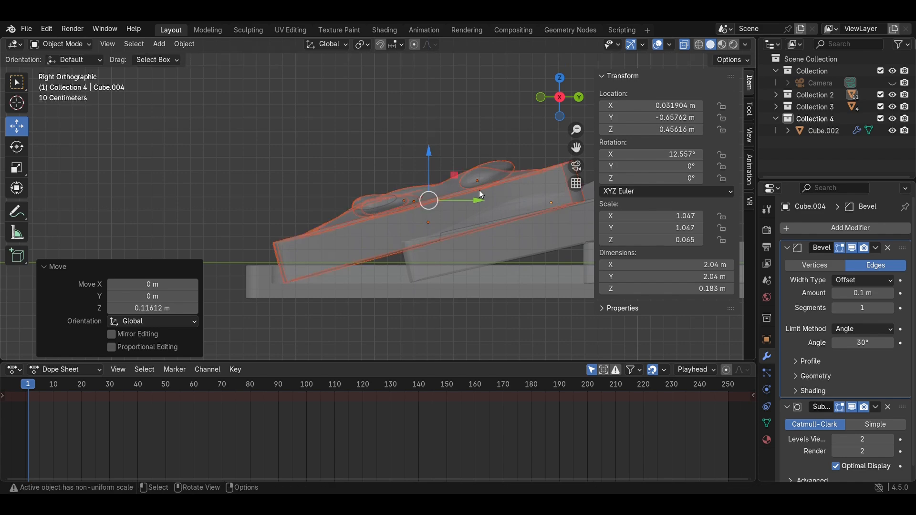
{"action": "left_click_drag", "start_coordinate": [478, 199], "coordinate": [418, 214]}
{"action": "key", "text": "ctrl+z"}
{"action": "key", "text": "ctrl+z"}
{"action": "key", "text": "ctrl+z"}
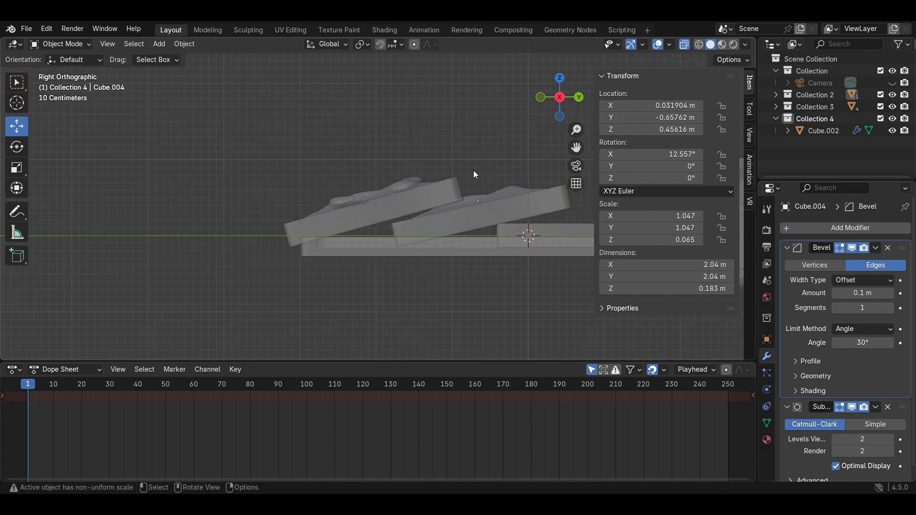
Step: Stretch the tray along Y by a factor of 1.172 to about 6.24 m, and move it to about Y -0.54 m
{"action": "left_click", "coordinate": [558, 79]}
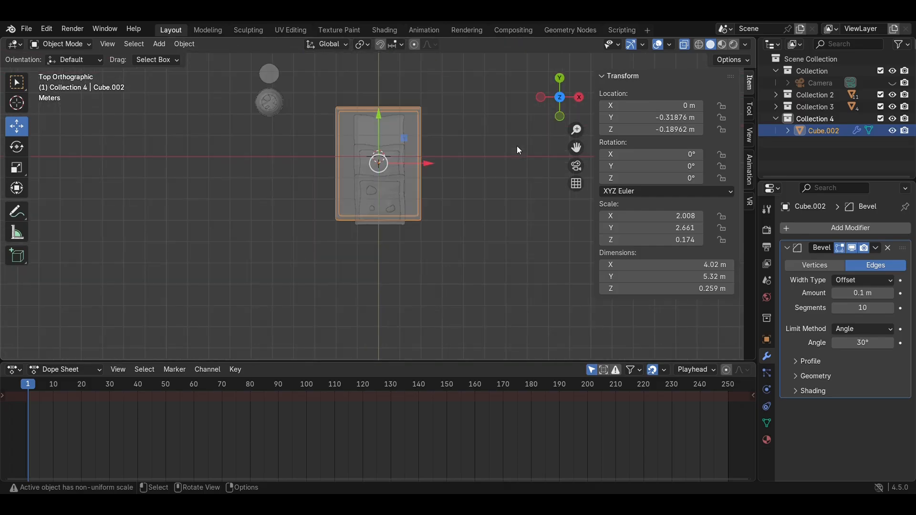
{"action": "left_click", "coordinate": [18, 168]}
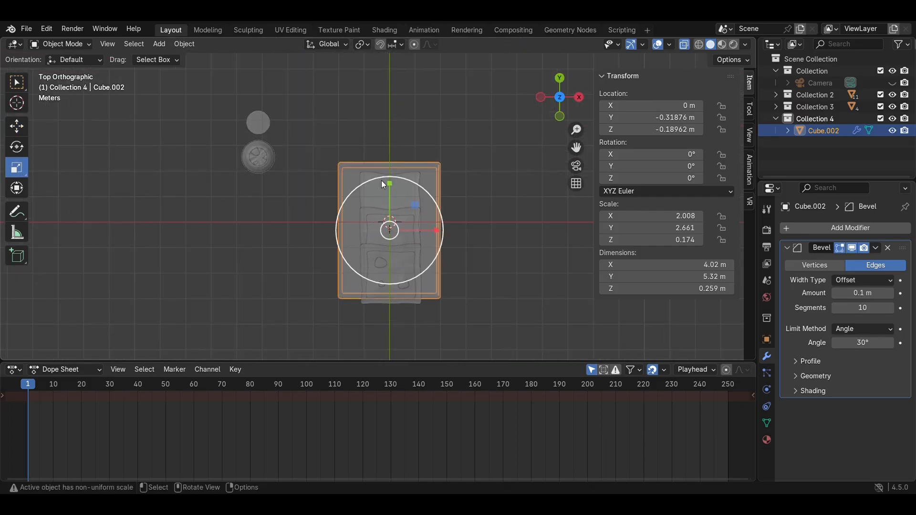
{"action": "left_click_drag", "start_coordinate": [390, 180], "coordinate": [393, 174]}
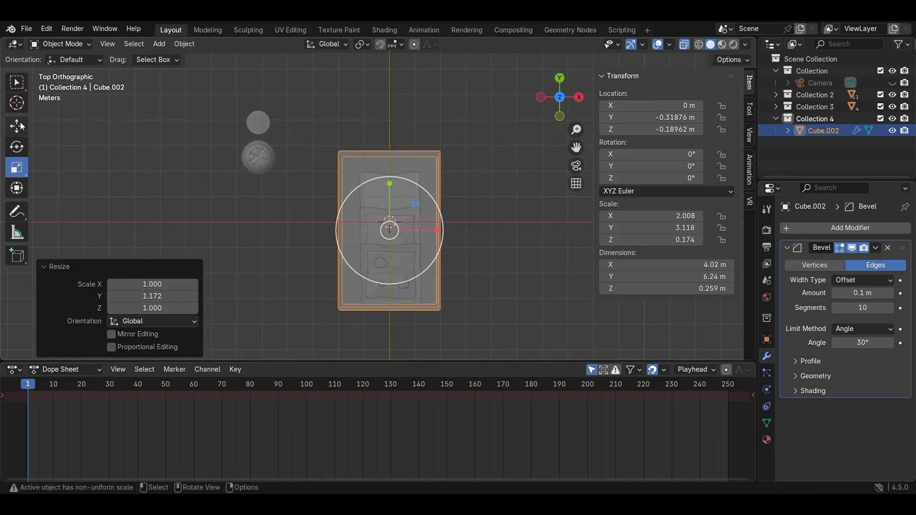
{"action": "left_click", "coordinate": [17, 126]}
{"action": "scroll", "coordinate": [363, 221], "scroll_direction": "up", "scroll_amount": 2}
{"action": "left_click_drag", "start_coordinate": [398, 208], "coordinate": [401, 215]}
Step: Save the file and turn off X-ray display
{"action": "middle_click_drag", "start_coordinate": [468, 221], "coordinate": [443, 211]}
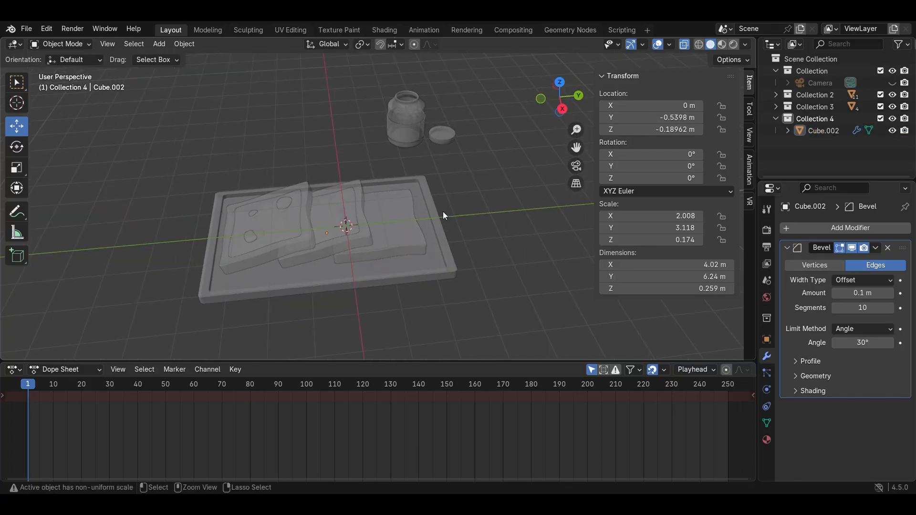
{"action": "key", "text": "ctrl+s"}
{"action": "key", "text": "alt+z"}
{"action": "middle_click_drag", "start_coordinate": [330, 245], "coordinate": [387, 209]}
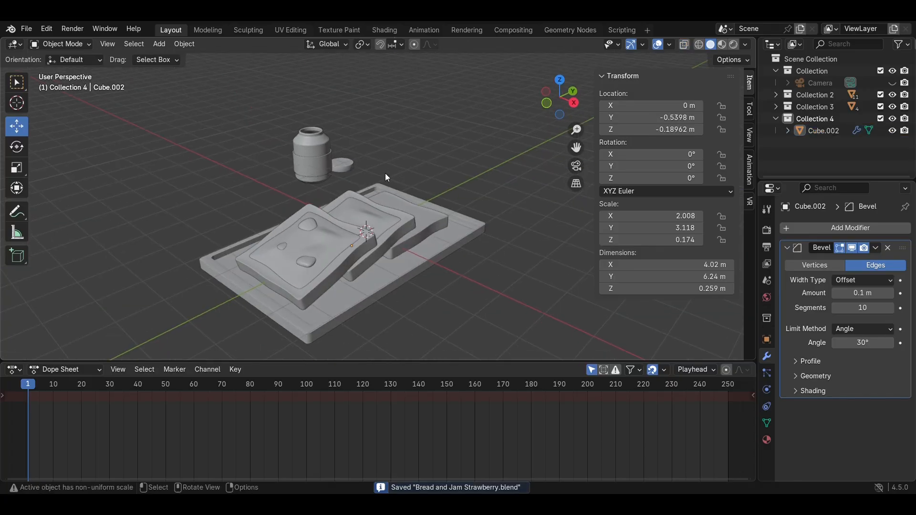
Step: Add a plane at the origin and scale it by about 17.52 to a 35 m ground surface
{"action": "left_click", "coordinate": [811, 84]}
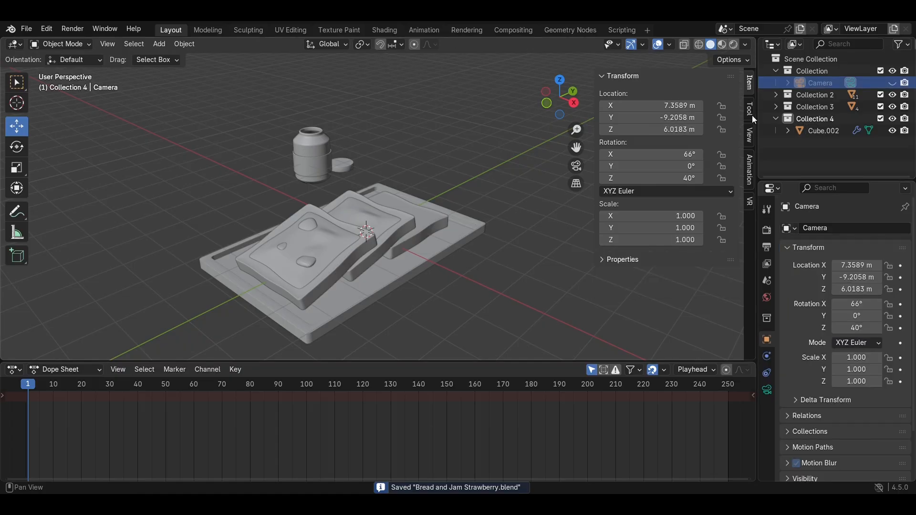
{"action": "key", "text": "shift+a"}
{"action": "mouse_move", "coordinate": [359, 165]}
{"action": "left_click", "coordinate": [405, 160]}
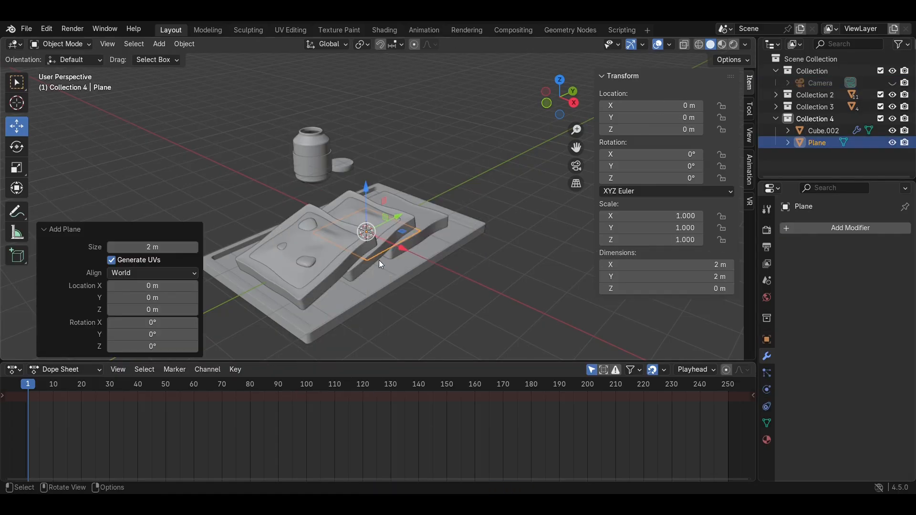
{"action": "key", "text": "s"}
{"action": "left_click", "coordinate": [368, 264]}
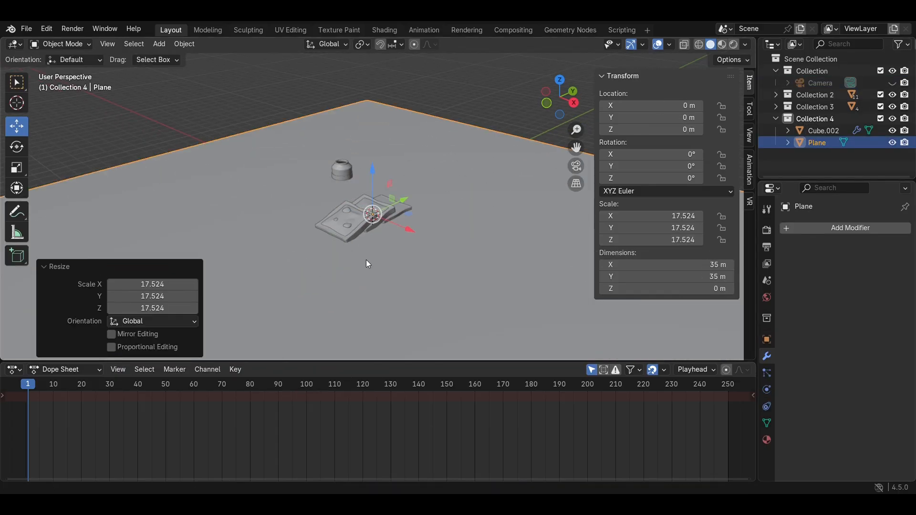
Step: Add a Solidify modifier to the ground plane and lower it to about Z -0.27 m beneath the tray
{"action": "left_click", "coordinate": [878, 233]}
{"action": "mouse_move", "coordinate": [875, 233]}
{"action": "left_click", "coordinate": [711, 376]}
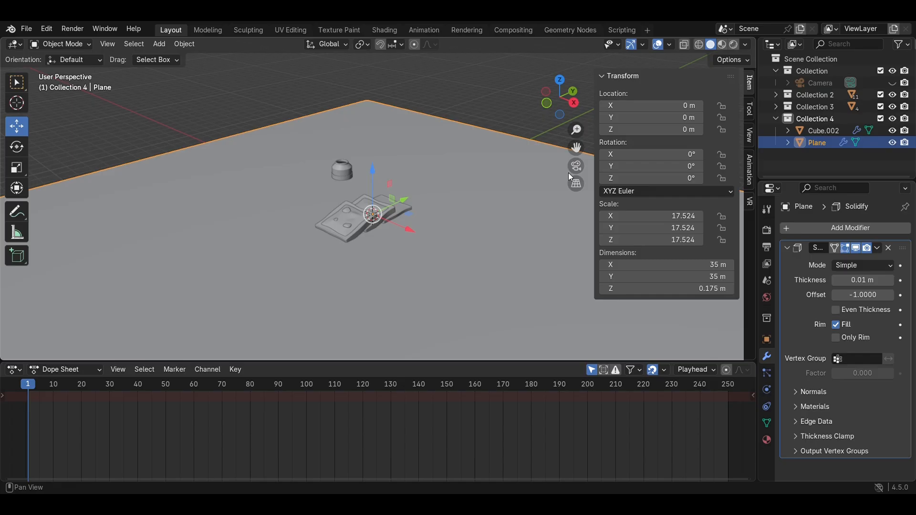
{"action": "left_click", "coordinate": [573, 102]}
{"action": "scroll", "coordinate": [443, 171], "scroll_direction": "up", "scroll_amount": 8}
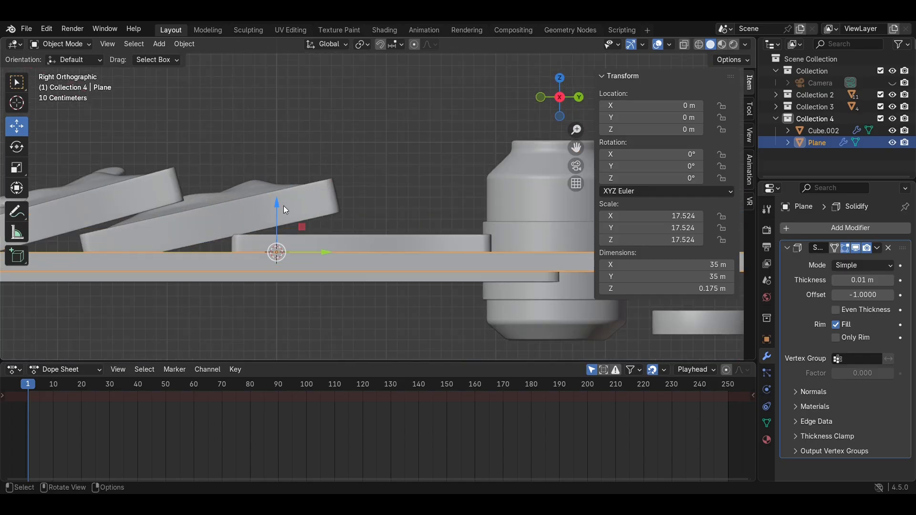
{"action": "left_click_drag", "start_coordinate": [284, 210], "coordinate": [280, 244]}
Step: Put the ground plane in the collection holding the camera and hide it in the viewport
{"action": "left_click_drag", "start_coordinate": [808, 145], "coordinate": [802, 80]}
{"action": "left_click", "coordinate": [893, 96]}
Step: With the ground plane shown again, raise the jar, its contents and lid about 0.543 m and shift them about 0.789 m along Y
{"action": "scroll", "coordinate": [422, 104], "scroll_direction": "down", "scroll_amount": 1}
{"action": "middle_click_drag", "start_coordinate": [423, 101], "coordinate": [253, 90], "text": "shift"}
{"action": "left_click_drag", "start_coordinate": [535, 285], "coordinate": [390, 121]}
{"action": "key", "text": "alt+z"}
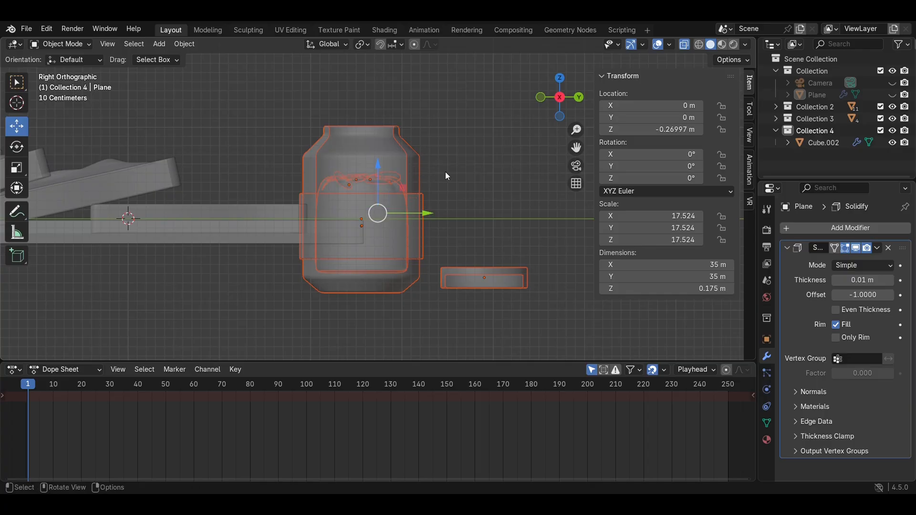
{"action": "scroll", "coordinate": [446, 172], "scroll_direction": "down", "scroll_amount": 3}
{"action": "left_click", "coordinate": [892, 94]}
{"action": "scroll", "coordinate": [415, 167], "scroll_direction": "up", "scroll_amount": 3}
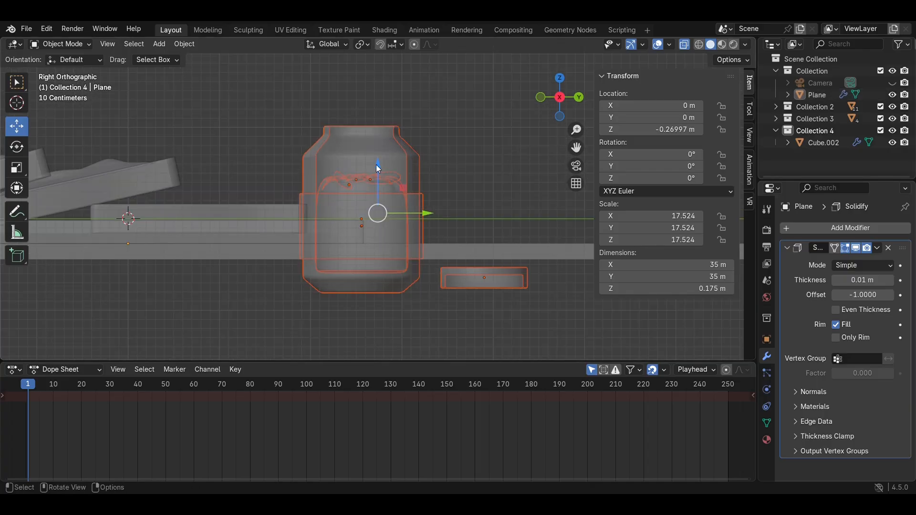
{"action": "key", "text": "g"}
{"action": "left_click", "coordinate": [406, 123]}
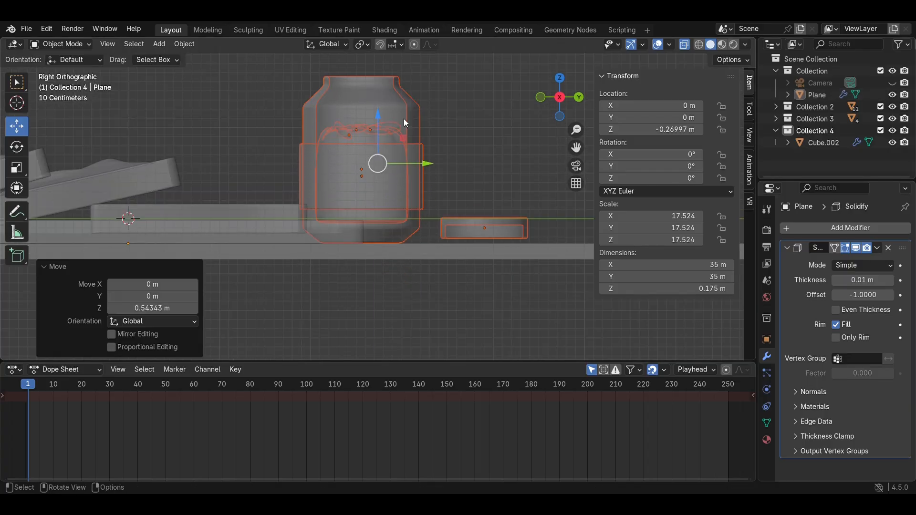
{"action": "left_click_drag", "start_coordinate": [422, 162], "coordinate": [494, 164]}
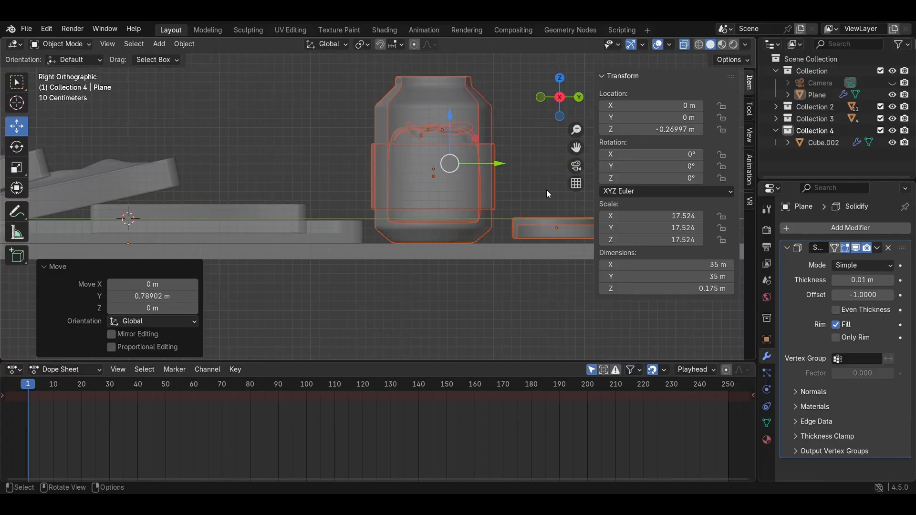
{"action": "left_click", "coordinate": [546, 190]}
Step: Lower the jar lid onto the ground plane, at about Z -0.152 m
{"action": "middle_click_drag", "start_coordinate": [509, 182], "coordinate": [411, 172], "text": "shift"}
{"action": "left_click", "coordinate": [474, 213]}
{"action": "left_click_drag", "start_coordinate": [458, 177], "coordinate": [457, 182]}
{"action": "left_click", "coordinate": [499, 281]}
Step: Switch to the camera view and save the file
{"action": "key", "text": "KP_0"}
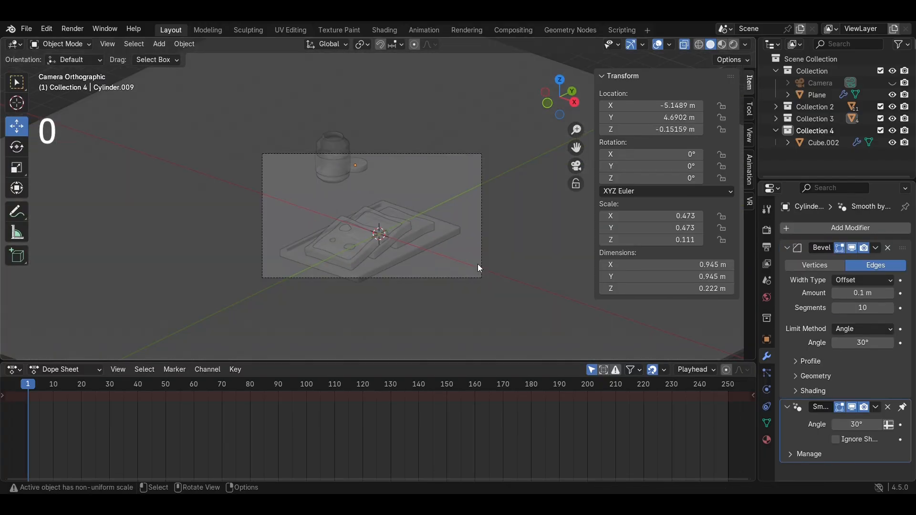
{"action": "key", "text": "ctrl+s"}
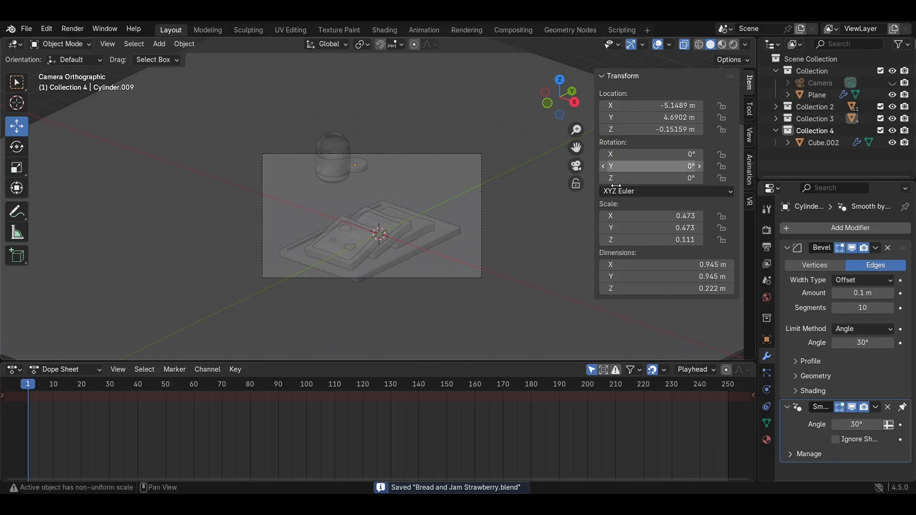
Step: Hide the ground plane in the viewport and scale up the jar, its contents and lid together in the right view
{"action": "scroll", "coordinate": [366, 269], "scroll_direction": "up", "scroll_amount": 3}
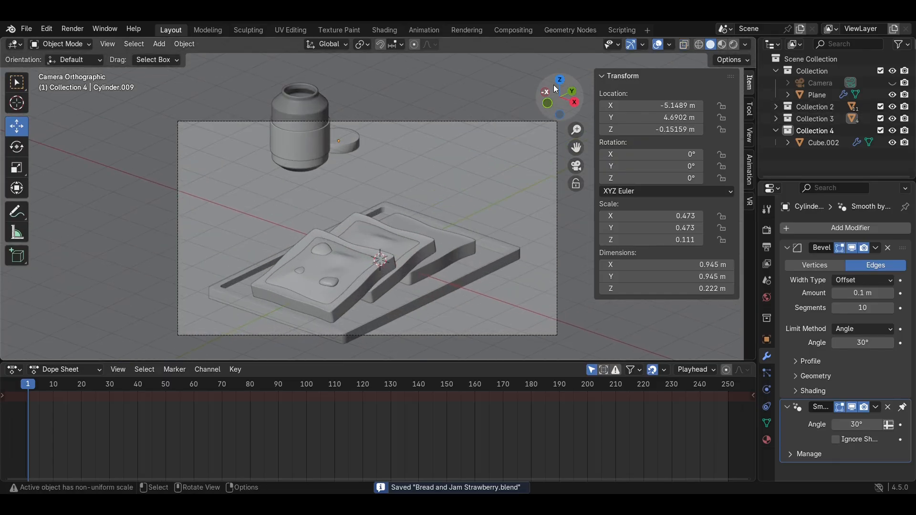
{"action": "left_click", "coordinate": [913, 95]}
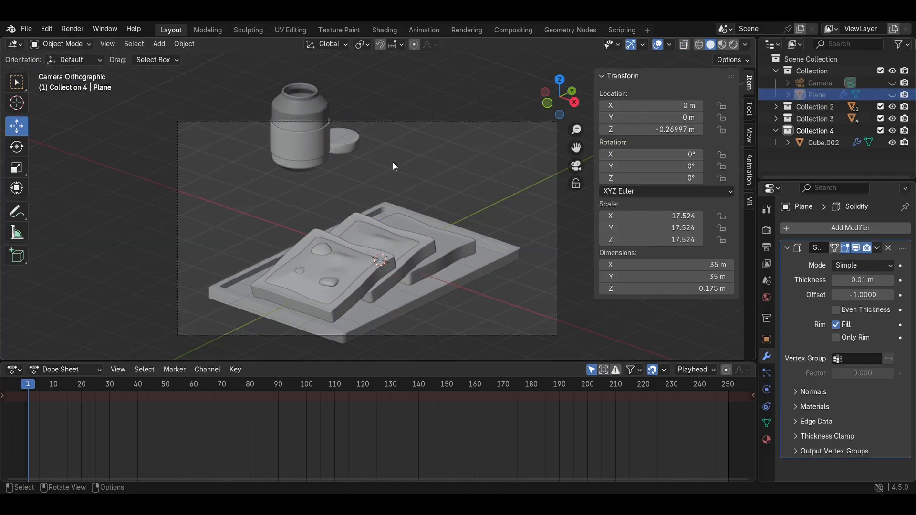
{"action": "left_click", "coordinate": [298, 138]}
{"action": "key", "text": "KP_3"}
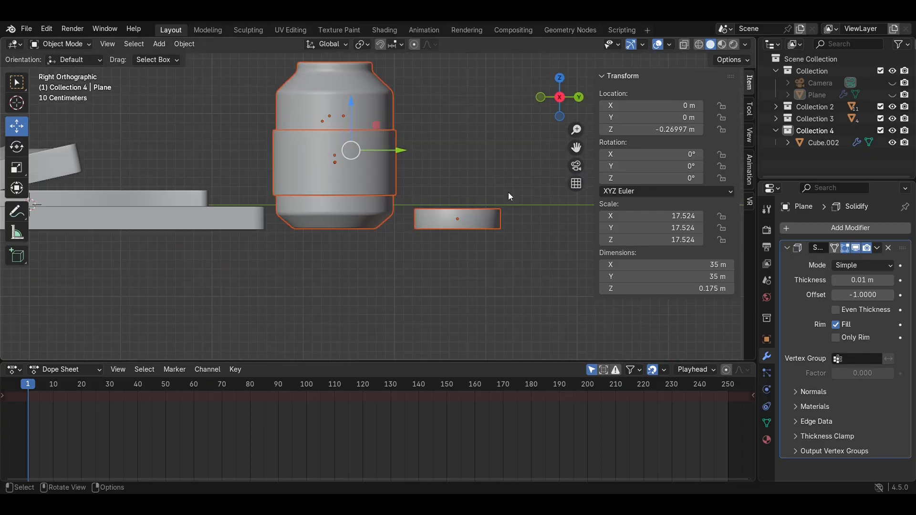
{"action": "key", "text": "s"}
{"action": "left_click", "coordinate": [549, 214]}
Step: Raise the jar, its contents and lid about 0.24 m and shift them along negative Y toward the tray
{"action": "left_click_drag", "start_coordinate": [349, 117], "coordinate": [349, 88]}
{"action": "scroll", "coordinate": [501, 179], "scroll_direction": "down", "scroll_amount": 3}
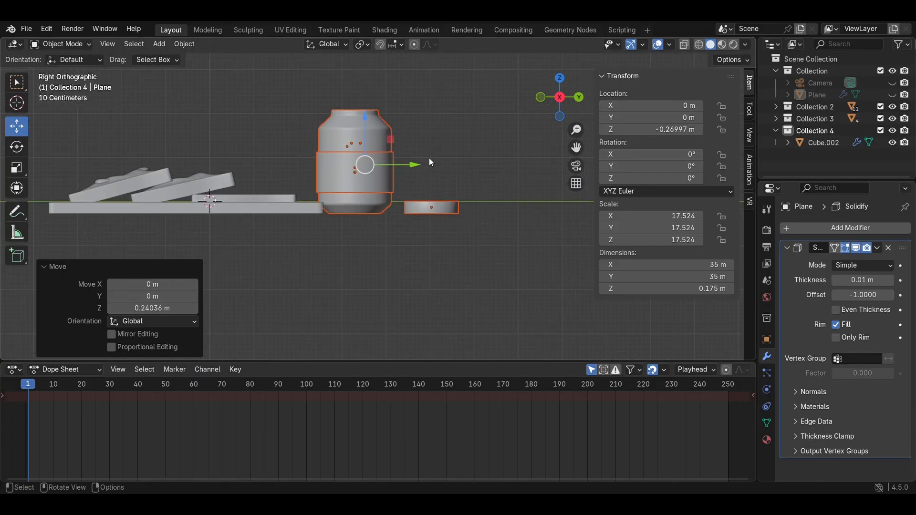
{"action": "left_click_drag", "start_coordinate": [395, 165], "coordinate": [269, 181]}
Step: Return to the camera view, deselect the jar and lid, and save the file
{"action": "key", "text": "KP_0"}
{"action": "left_click", "coordinate": [383, 163]}
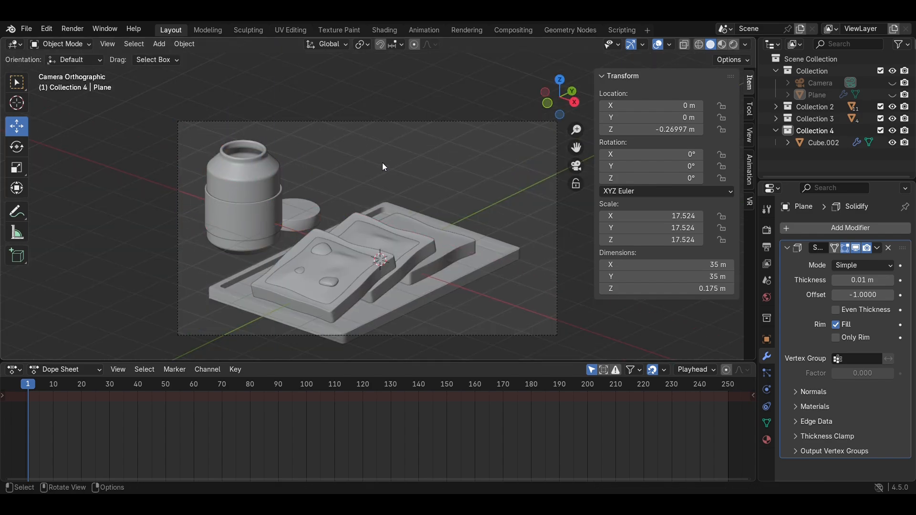
{"action": "scroll", "coordinate": [383, 162], "scroll_direction": "down", "scroll_amount": 2}
{"action": "key", "text": "ctrl+s"}
Step: Select the camera and open the orthographic scale in its lens settings
{"action": "left_click", "coordinate": [831, 83]}
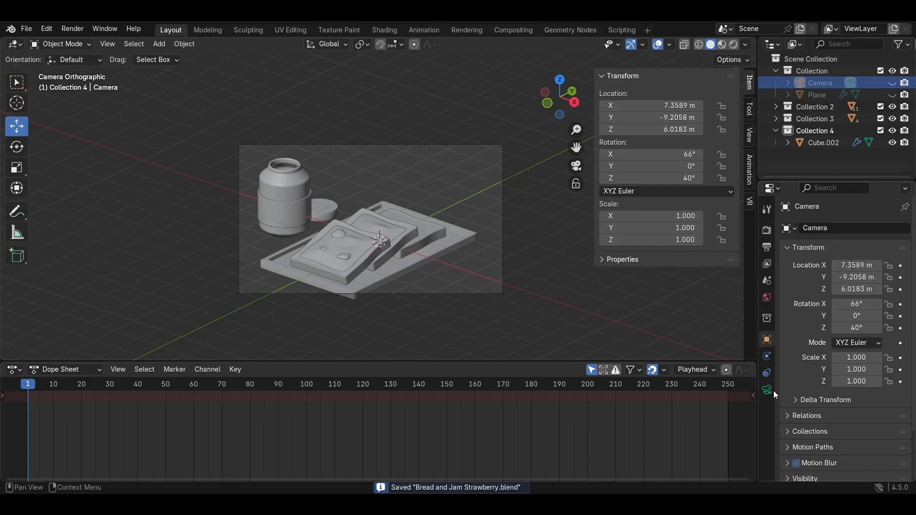
{"action": "left_click", "coordinate": [768, 390]}
{"action": "left_click", "coordinate": [859, 265]}
{"action": "left_click", "coordinate": [857, 293]}
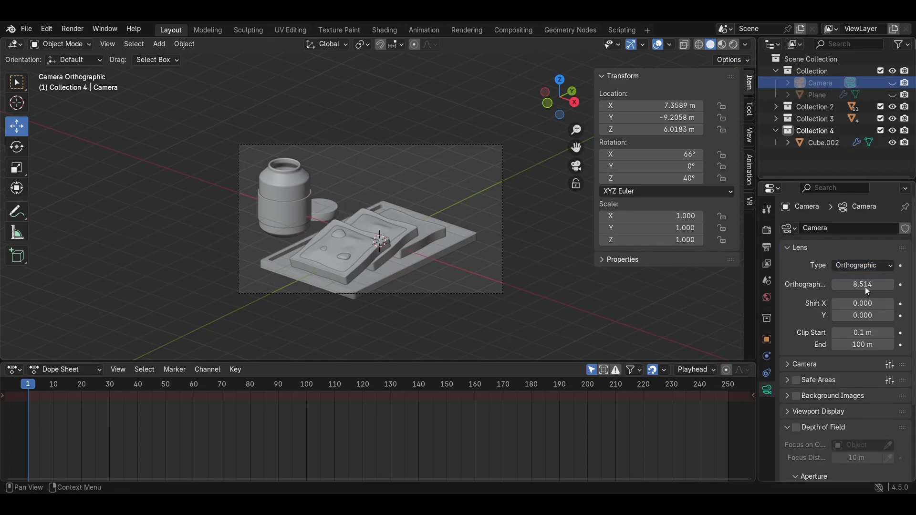
Step: Increase the camera's orthographic scale, then set its rotation to X 70° and Z 43° and its Z location to about 5.21 m
{"action": "left_click_drag", "start_coordinate": [863, 284], "coordinate": [865, 328]}
{"action": "left_click", "coordinate": [767, 342]}
{"action": "key", "text": "Return"}
{"action": "left_click_drag", "start_coordinate": [857, 289], "coordinate": [847, 289]}
{"action": "left_click_drag", "start_coordinate": [858, 277], "coordinate": [860, 278]}
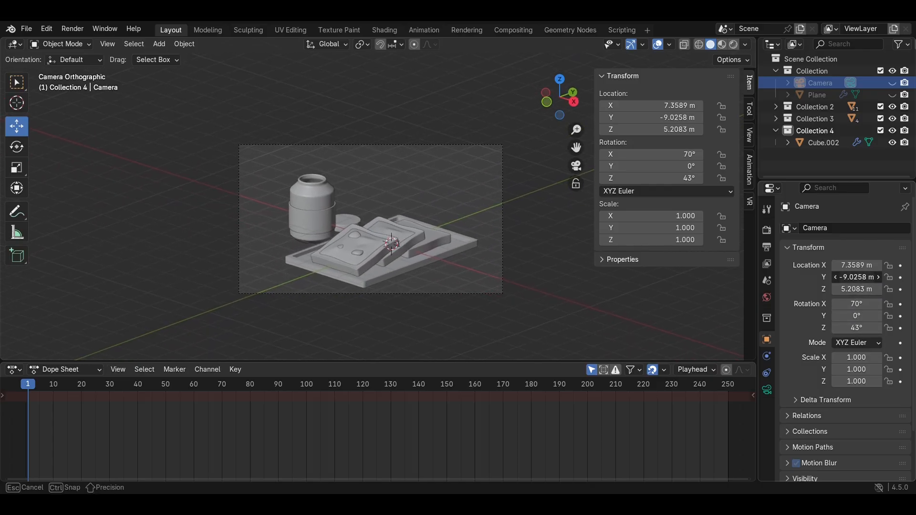
Step: Set the camera's Z rotation to 50°, move it to about Y -6.77 m and Z 4.64 m, and save the file
{"action": "left_click_drag", "start_coordinate": [858, 328], "coordinate": [863, 328]}
{"action": "type", "text": "50"}
{"action": "key", "text": "Return"}
{"action": "mouse_move", "coordinate": [858, 278]}
{"action": "left_mouse_down"}
{"action": "mouse_move", "coordinate": [907, 277]}
{"action": "mouse_move", "coordinate": [829, 290]}
{"action": "mouse_move", "coordinate": [860, 280]}
{"action": "left_mouse_up"}
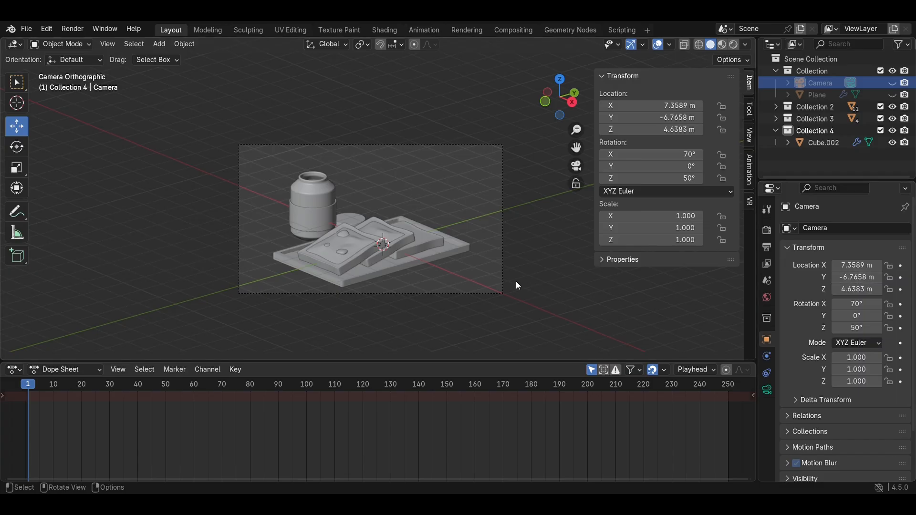
{"action": "key", "text": "ctrl+s"}
{"action": "scroll", "coordinate": [518, 286], "scroll_direction": "up", "scroll_amount": 2}
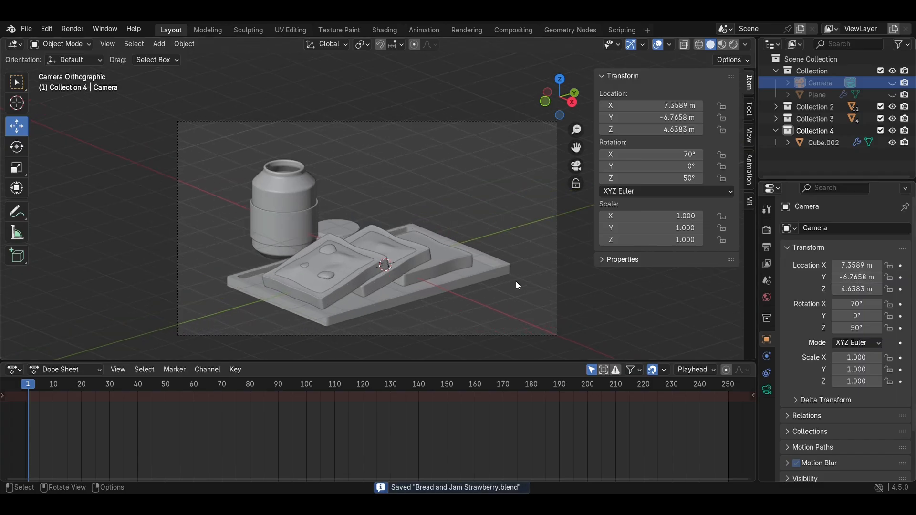
Step: Check the scene in Rendered shading, switch the viewport to Material Preview shading, and hide the Plane backdrop
{"action": "key", "text": "z"}
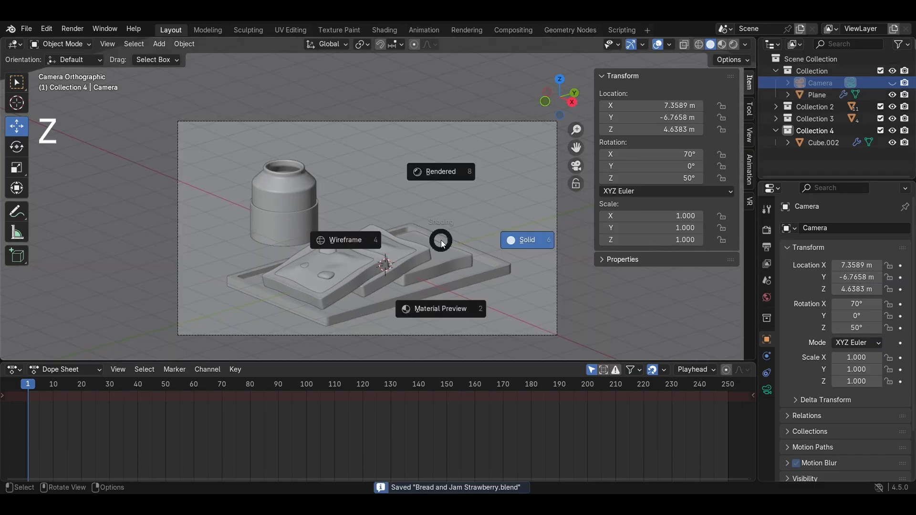
{"action": "left_click", "coordinate": [405, 186]}
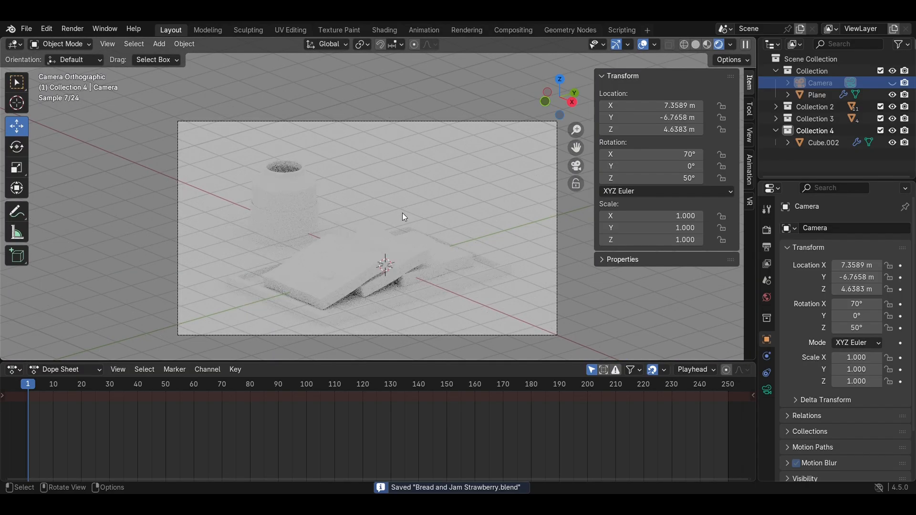
{"action": "key", "text": "z"}
{"action": "left_click", "coordinate": [410, 254]}
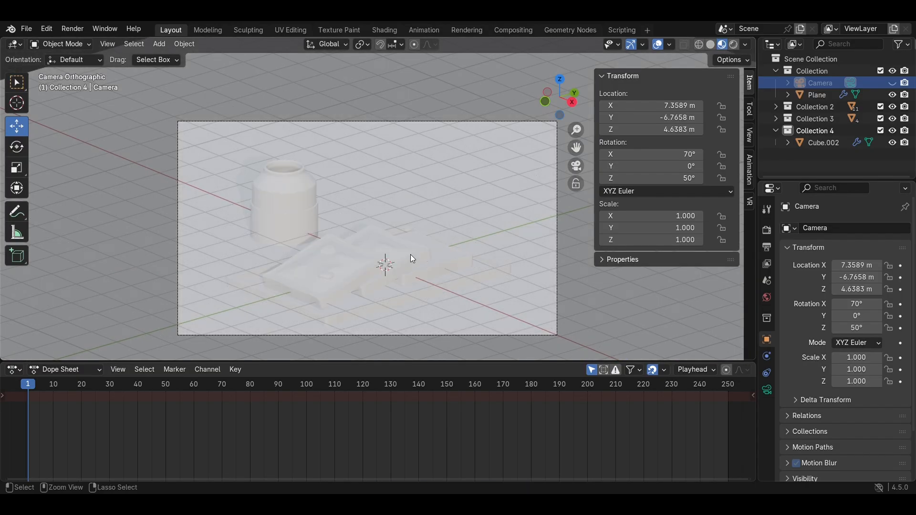
{"action": "left_click", "coordinate": [893, 95]}
{"action": "scroll", "coordinate": [404, 261], "scroll_direction": "up", "scroll_amount": 2}
{"action": "scroll", "coordinate": [403, 260], "scroll_direction": "down", "scroll_amount": 2}
{"action": "key", "text": "z"}
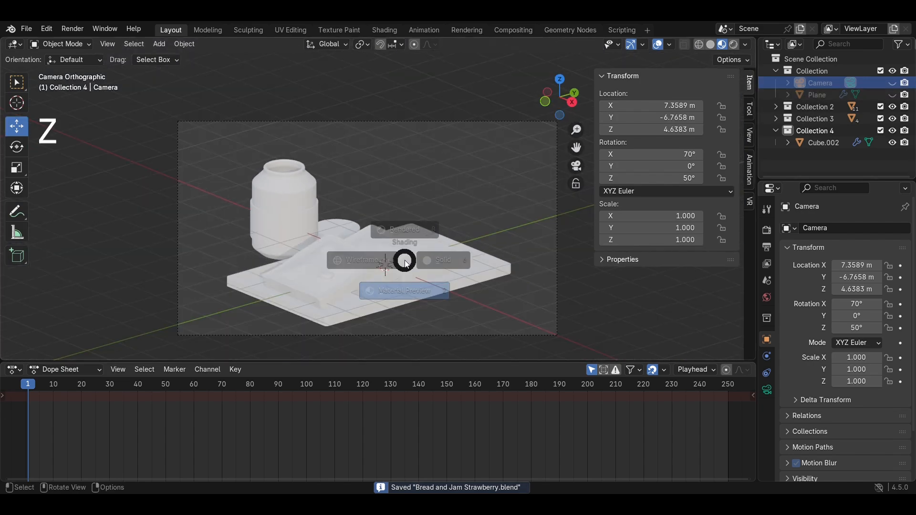
{"action": "left_click", "coordinate": [418, 322]}
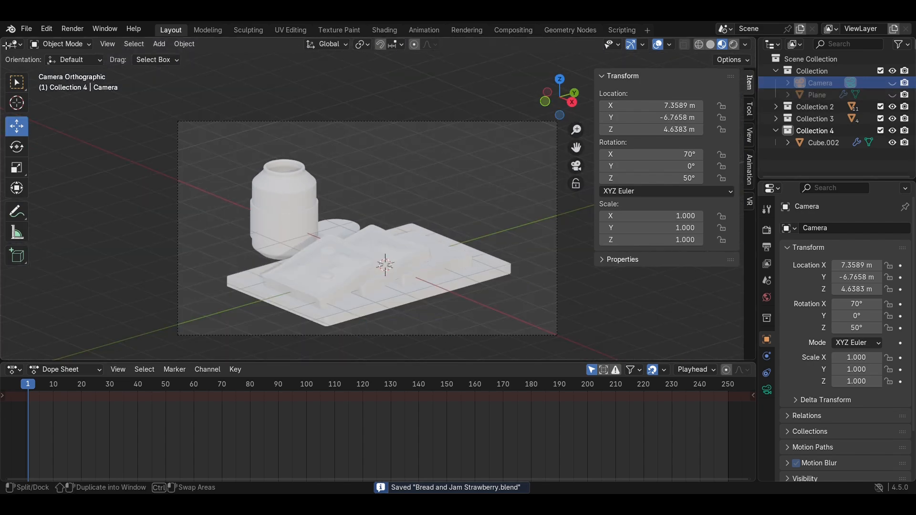
Step: Split the 3D viewport into two side-by-side areas, make the second one a Shader Editor, and save the file
{"action": "left_click_drag", "start_coordinate": [7, 46], "coordinate": [360, 201]}
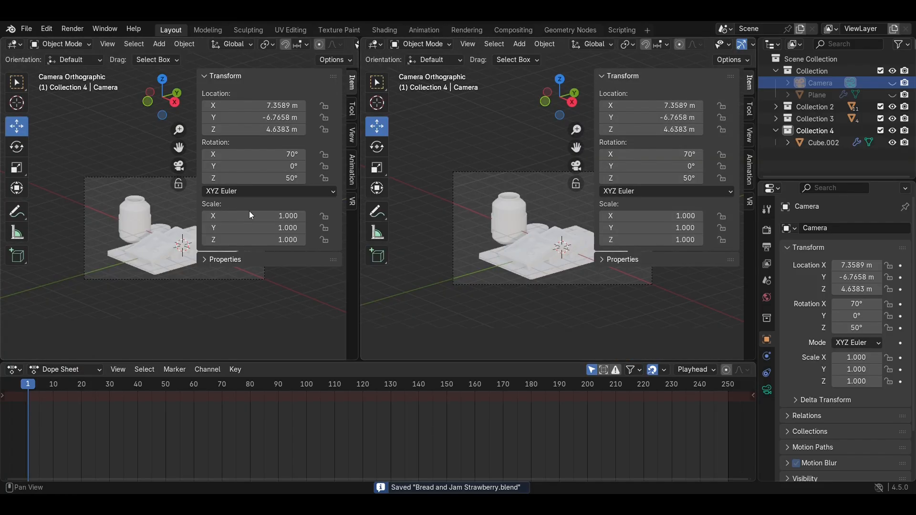
{"action": "key", "text": "n"}
{"action": "left_click", "coordinate": [375, 45]}
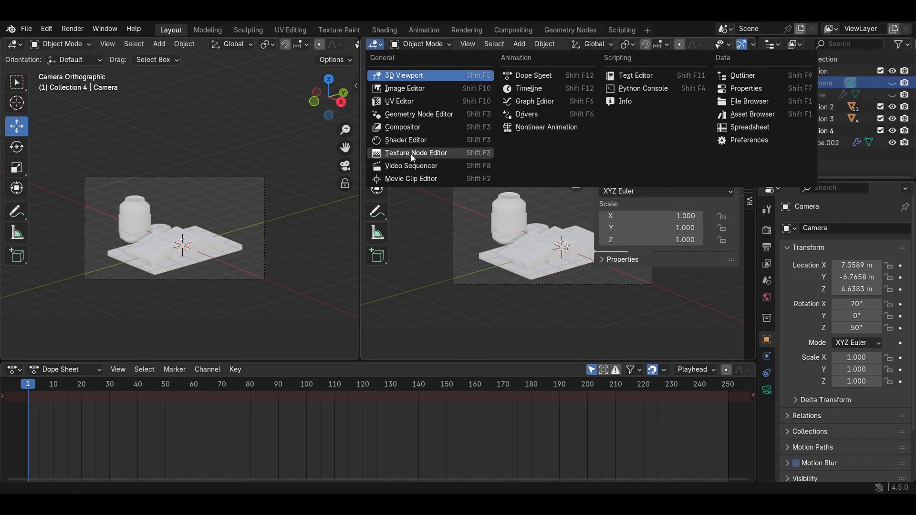
{"action": "left_click", "coordinate": [412, 153]}
{"action": "scroll", "coordinate": [242, 228], "scroll_direction": "up", "scroll_amount": 3}
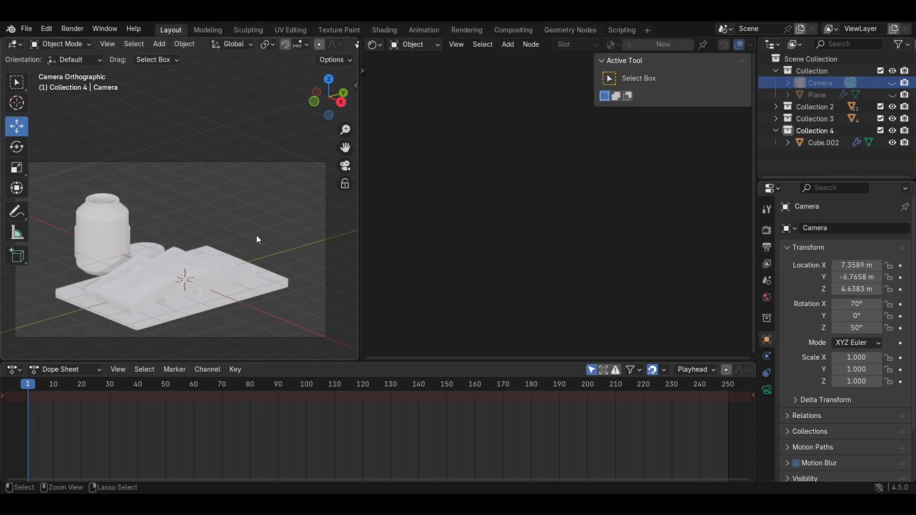
{"action": "key", "text": "ctrl+s"}
Step: Give the jar a new glass material with Roughness 0 and Transmission Weight 1, and save the file
{"action": "scroll", "coordinate": [279, 202], "scroll_direction": "up", "scroll_amount": 4}
{"action": "left_click", "coordinate": [109, 183]}
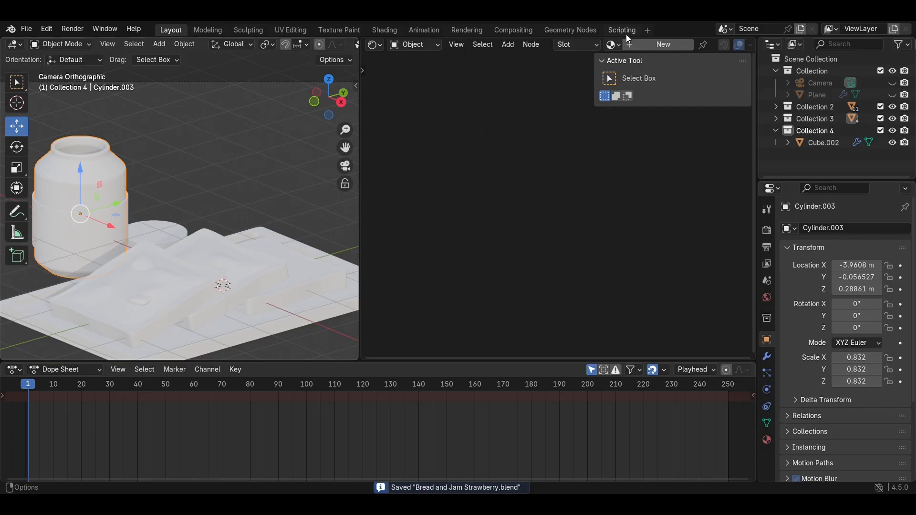
{"action": "left_click", "coordinate": [642, 44]}
{"action": "scroll", "coordinate": [527, 219], "scroll_direction": "up", "scroll_amount": 4}
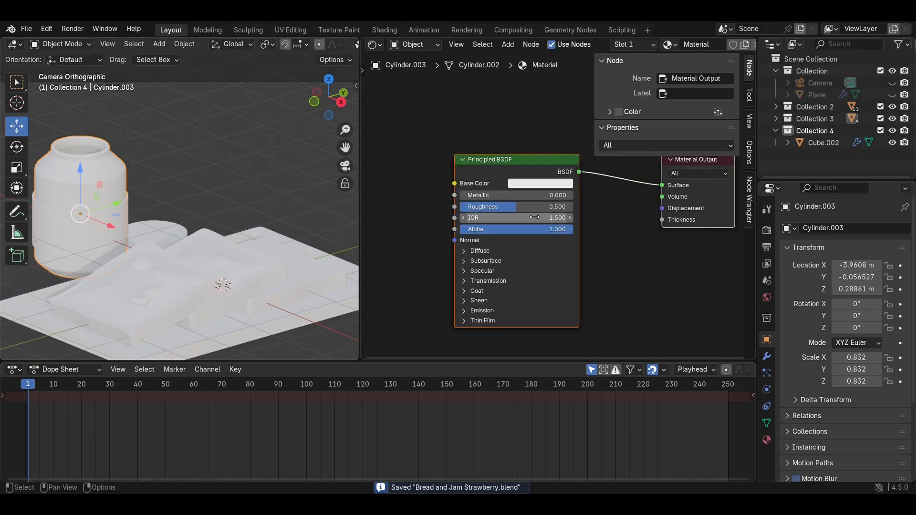
{"action": "left_click_drag", "start_coordinate": [525, 206], "coordinate": [506, 207]}
{"action": "left_click", "coordinate": [519, 293]}
{"action": "left_click_drag", "start_coordinate": [486, 308], "coordinate": [573, 308]}
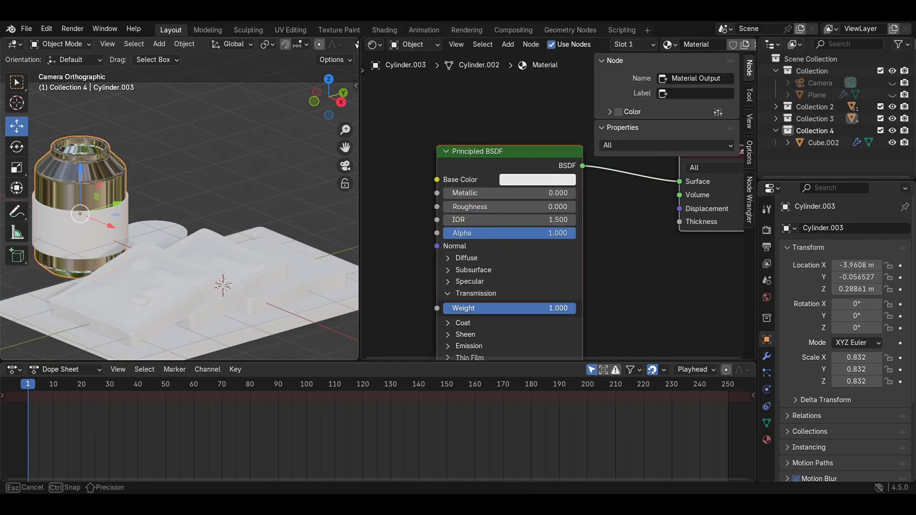
{"action": "key", "text": "ctrl+s"}
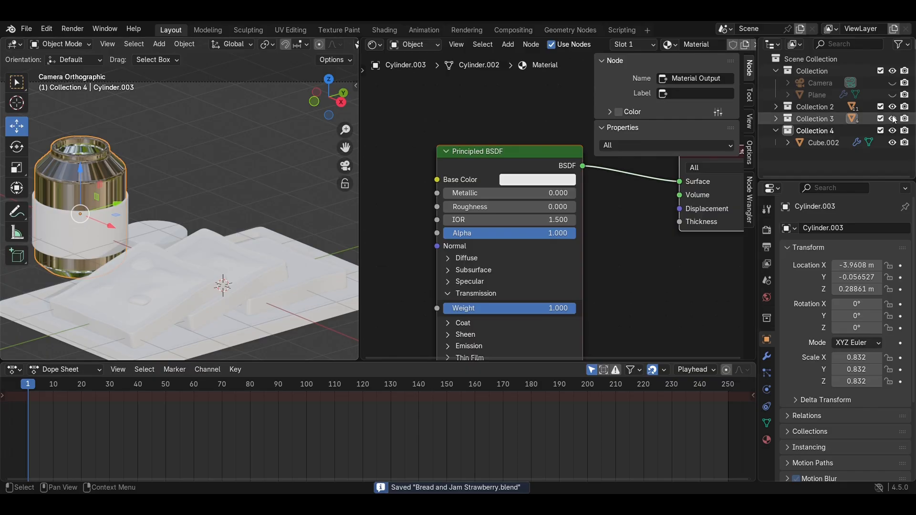
Step: Hide the glass jar object Cylinder.003 in Collection 3 and save the file
{"action": "left_click", "coordinate": [776, 119]}
{"action": "scroll", "coordinate": [846, 151], "scroll_direction": "down", "scroll_amount": 2}
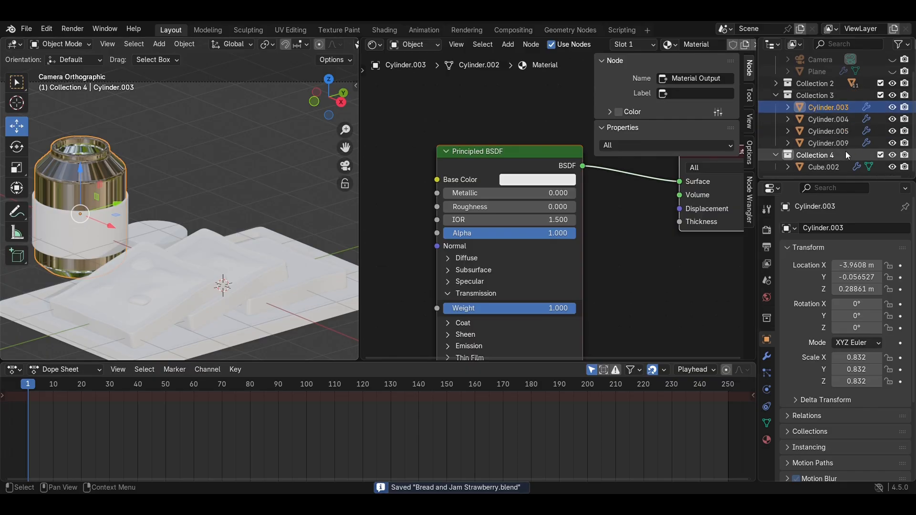
{"action": "left_click", "coordinate": [892, 107]}
{"action": "key", "text": "ctrl+s"}
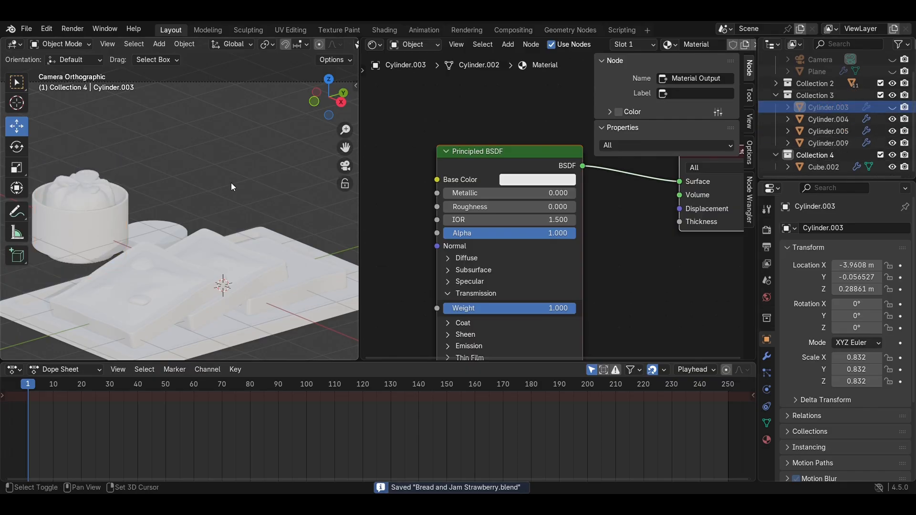
Step: Give the serving tray a new material and connect a Wave Texture with mapping nodes to its Base Color
{"action": "middle_click_drag", "start_coordinate": [253, 219], "coordinate": [236, 160], "text": "shift"}
{"action": "left_click", "coordinate": [245, 269]}
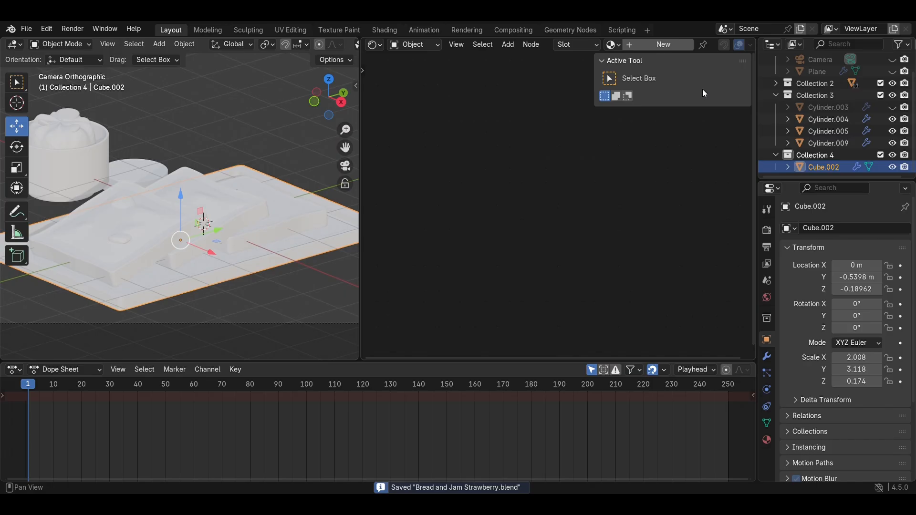
{"action": "left_click", "coordinate": [664, 46]}
{"action": "key", "text": "shift+a"}
{"action": "left_click", "coordinate": [476, 238]}
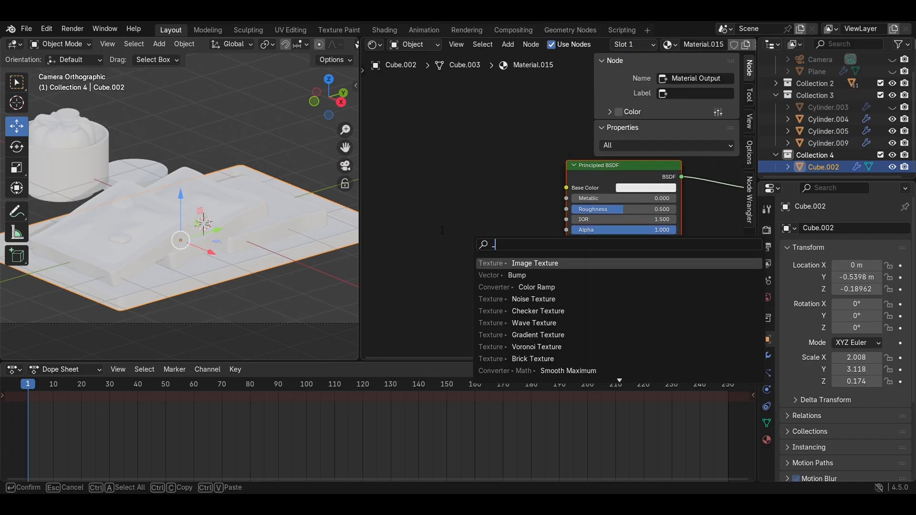
{"action": "type", "text": "wave"}
{"action": "left_click", "coordinate": [537, 273]}
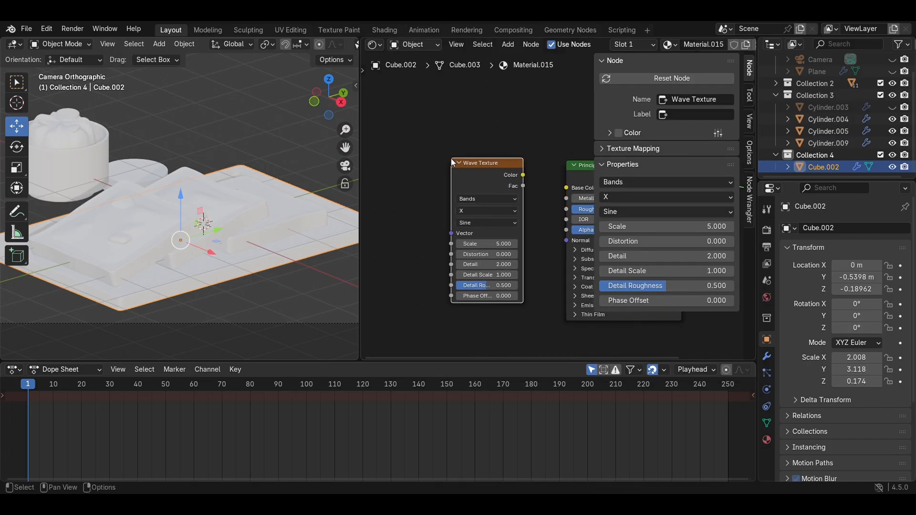
{"action": "left_click_drag", "start_coordinate": [562, 193], "coordinate": [566, 187]}
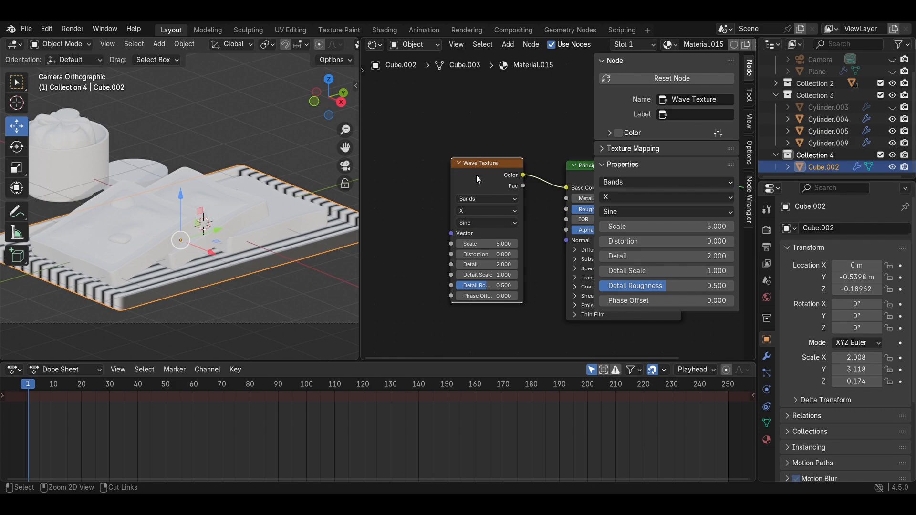
{"action": "key", "text": "ctrl+t"}
Step: Insert a Color Ramp node between the tray's Wave Texture and the Base Color of the Principled BSDF
{"action": "key", "text": "shift+a"}
{"action": "left_click", "coordinate": [531, 260]}
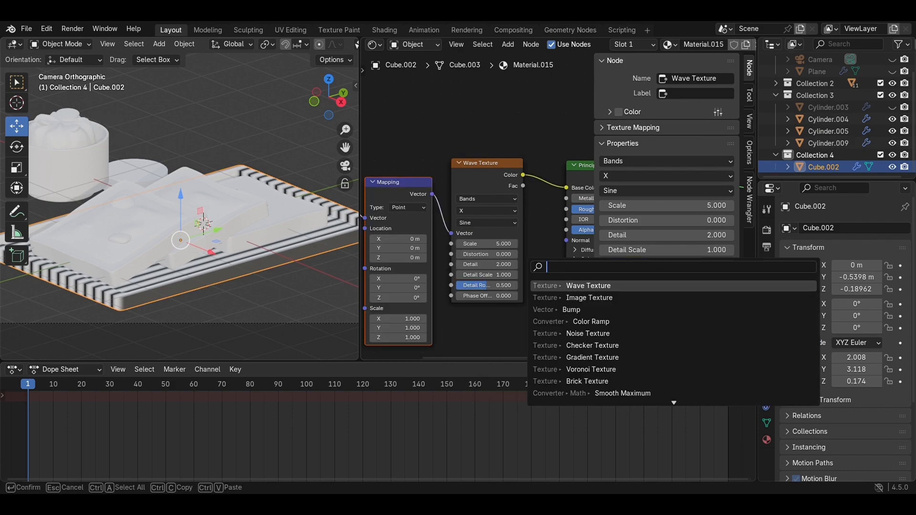
{"action": "type", "text": "col"}
{"action": "key", "text": "Down"}
{"action": "key", "text": "Down"}
{"action": "key", "text": "Down"}
{"action": "key", "text": "Down"}
{"action": "key", "text": "Return"}
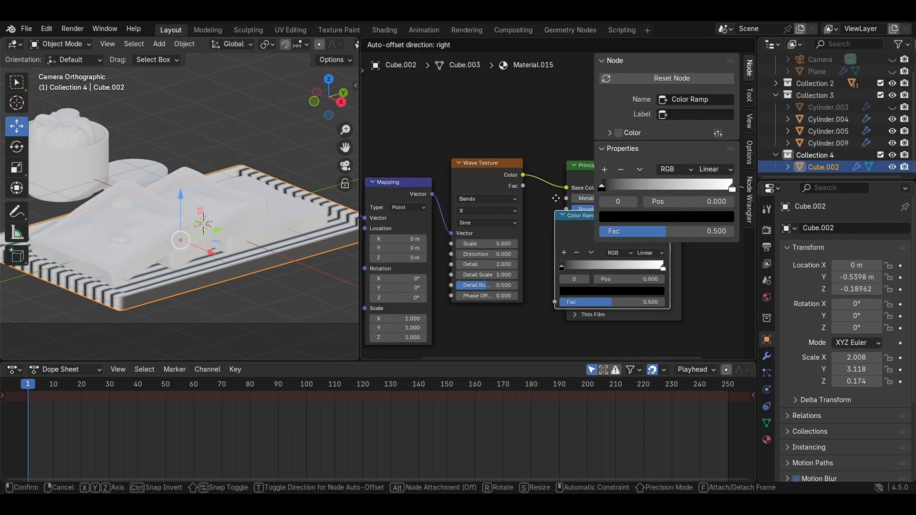
{"action": "left_click", "coordinate": [509, 267]}
Step: Add a Bump node, link its output to the Principled BSDF's Normal, and feed the Wave Texture's Color into its Height
{"action": "middle_click_drag", "start_coordinate": [508, 267], "coordinate": [424, 242]}
{"action": "key", "text": "shift+a"}
{"action": "left_click", "coordinate": [450, 263]}
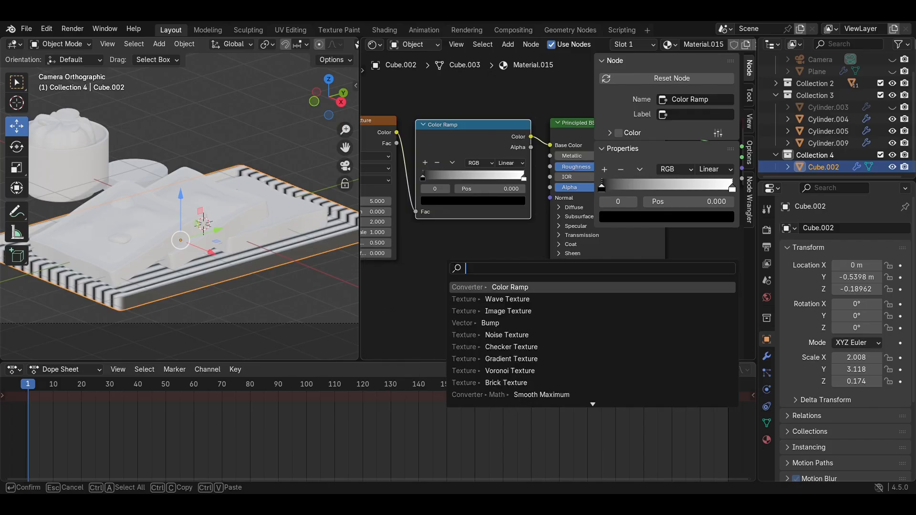
{"action": "type", "text": "v"}
{"action": "key", "text": "BackSpace"}
{"action": "type", "text": "bump"}
{"action": "key", "text": "Return"}
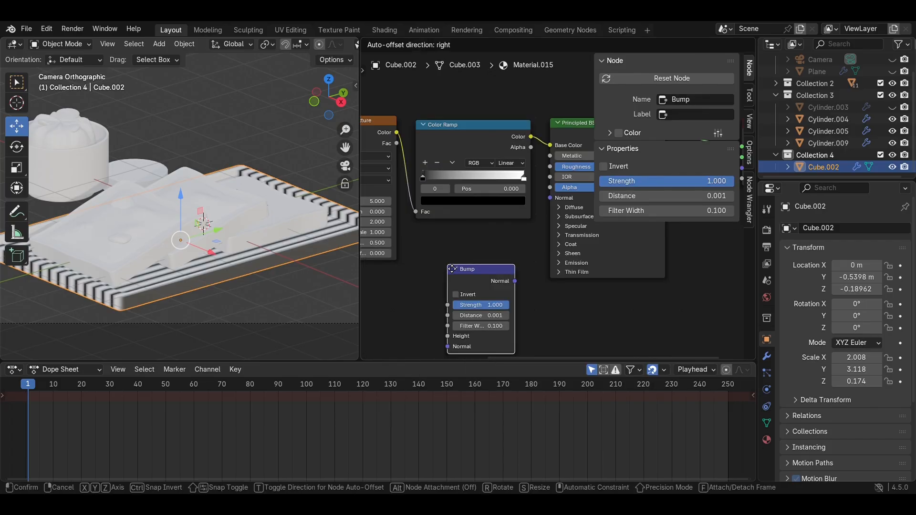
{"action": "left_click", "coordinate": [477, 269]}
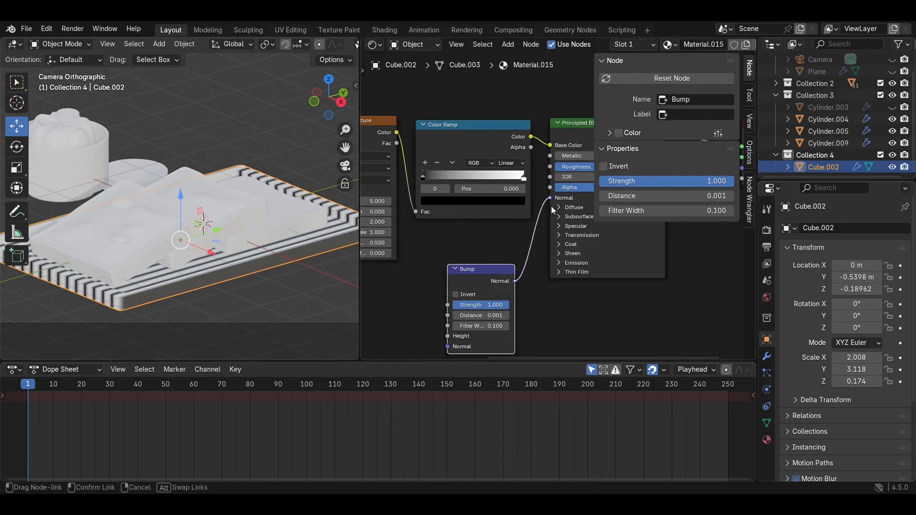
{"action": "left_click_drag", "start_coordinate": [396, 133], "coordinate": [449, 332]}
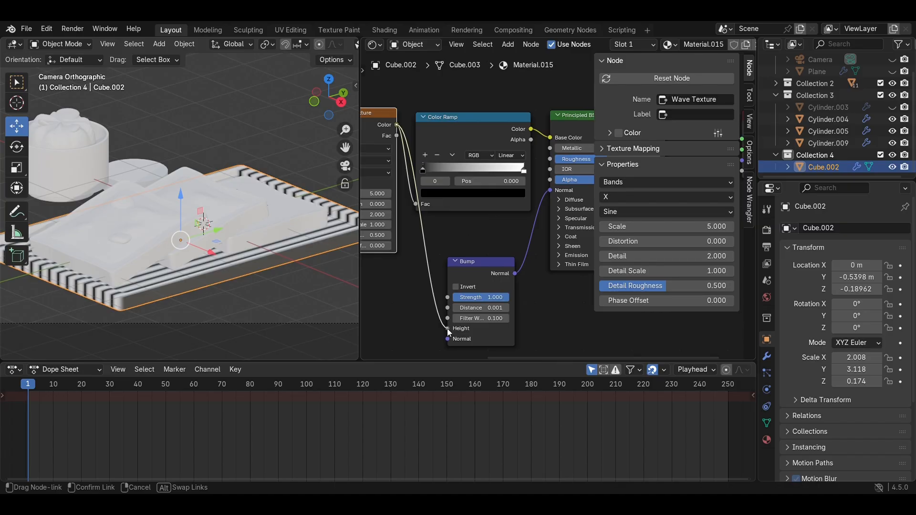
{"action": "left_click", "coordinate": [458, 125]}
Step: Set the tray's Wave Texture to Scale 3, Distortion 9.4 and Detail 15 for a wood-grain pattern
{"action": "middle_click_drag", "start_coordinate": [460, 215], "coordinate": [563, 226]}
{"action": "left_click_drag", "start_coordinate": [483, 205], "coordinate": [471, 207]}
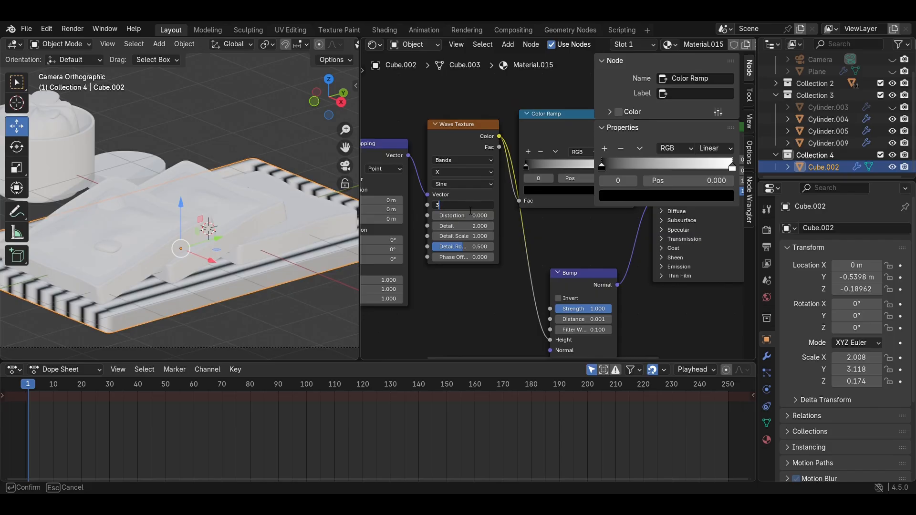
{"action": "key", "text": "Return"}
{"action": "middle_click_drag", "start_coordinate": [546, 241], "coordinate": [531, 254]}
{"action": "left_click_drag", "start_coordinate": [460, 228], "coordinate": [540, 228]}
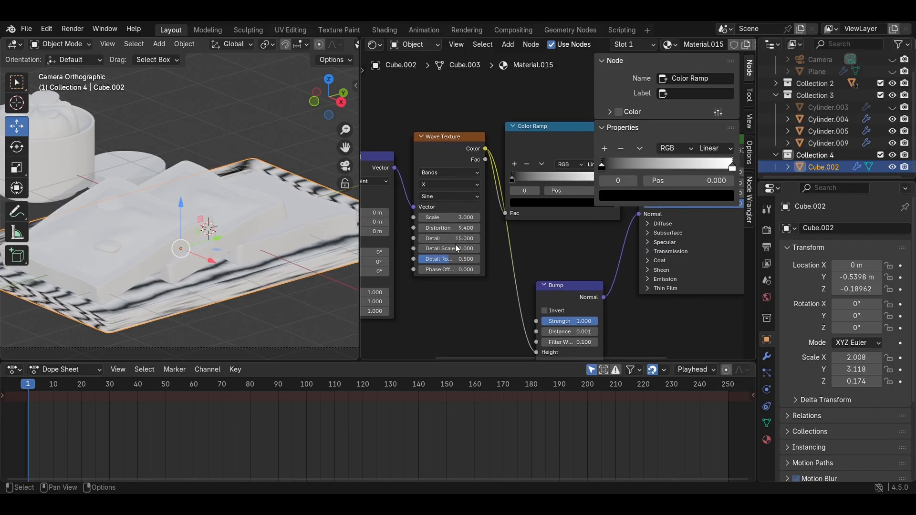
Step: Set the Bump node's Distance to 0.1 and inspect the tray's surface up close
{"action": "middle_click_drag", "start_coordinate": [549, 265], "coordinate": [516, 283]}
{"action": "middle_click_drag", "start_coordinate": [540, 269], "coordinate": [540, 146]}
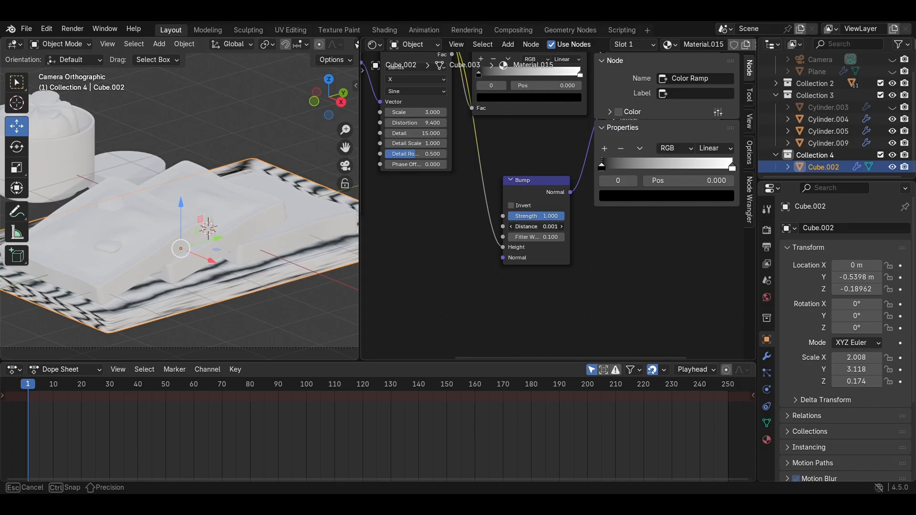
{"action": "key", "text": "Return"}
{"action": "scroll", "coordinate": [154, 186], "scroll_direction": "up", "scroll_amount": 3}
{"action": "scroll", "coordinate": [155, 185], "scroll_direction": "down", "scroll_amount": 1}
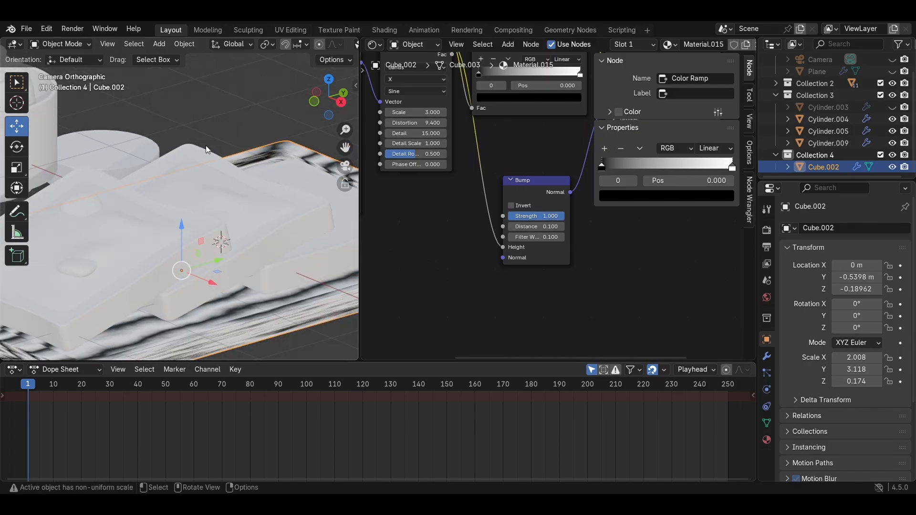
{"action": "middle_click_drag", "start_coordinate": [251, 210], "coordinate": [251, 159], "text": "shift"}
Step: Change the Color Ramp's white end stop to a bright orange
{"action": "middle_click_drag", "start_coordinate": [436, 164], "coordinate": [427, 289]}
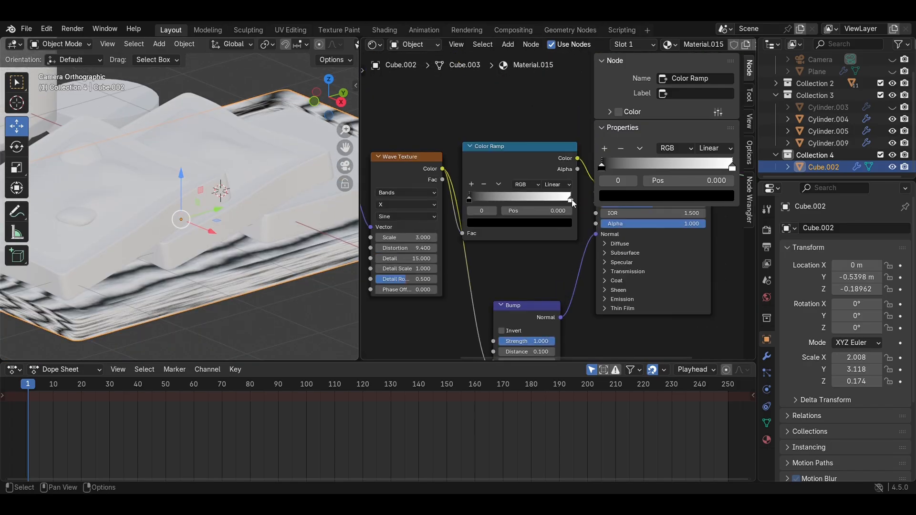
{"action": "left_click", "coordinate": [572, 200]}
{"action": "left_click", "coordinate": [539, 223]}
{"action": "left_click_drag", "start_coordinate": [501, 127], "coordinate": [500, 131]}
Step: Change the Color Ramp's black start stop to a dark brown, #3F1500
{"action": "left_click", "coordinate": [469, 198]}
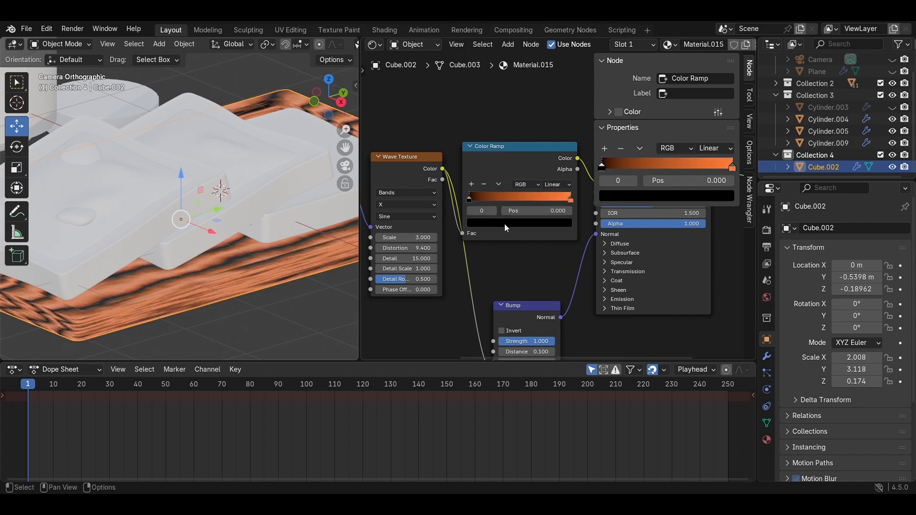
{"action": "left_click", "coordinate": [517, 223]}
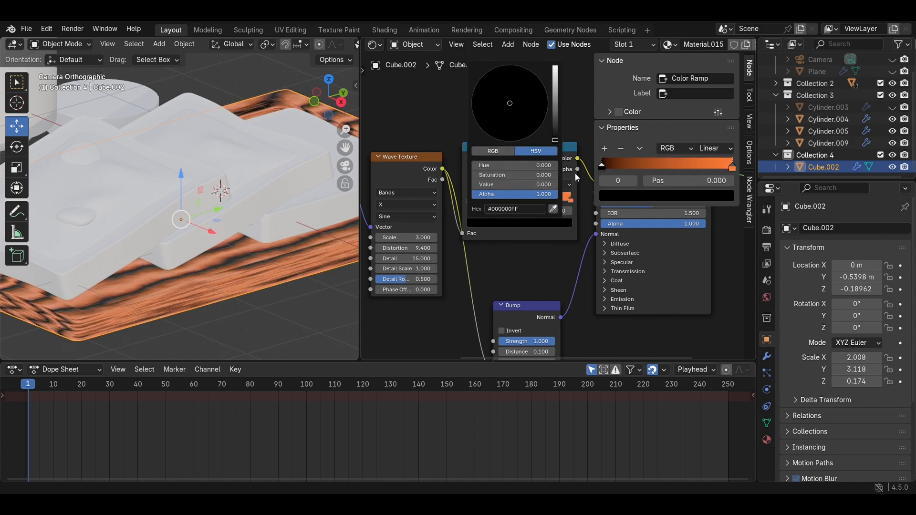
{"action": "left_click_drag", "start_coordinate": [555, 128], "coordinate": [555, 123]}
{"action": "left_click_drag", "start_coordinate": [499, 136], "coordinate": [497, 139]}
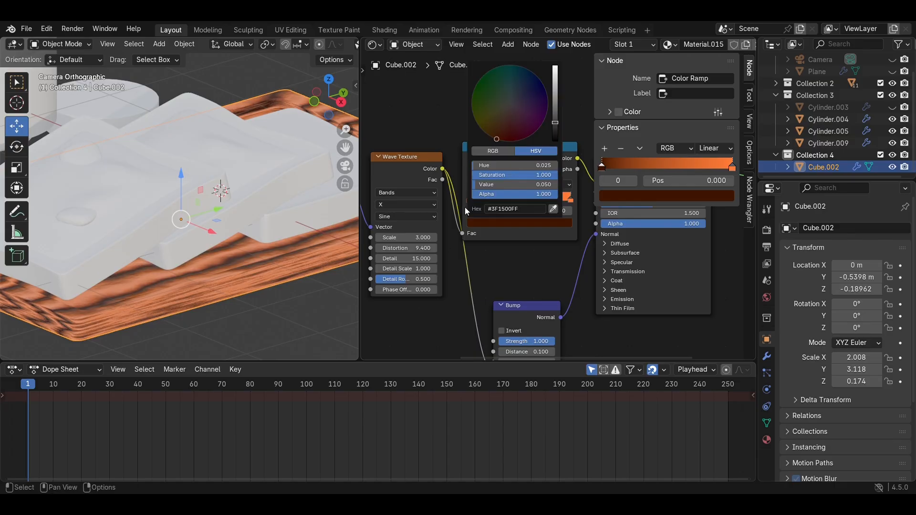
Step: Set the tray's Wave Texture Scale to 1 and recolor the Color Ramp's orange end stop to a medium brown
{"action": "mouse_move", "coordinate": [406, 237]}
{"action": "left_mouse_down"}
{"action": "mouse_move", "coordinate": [444, 237]}
{"action": "mouse_move", "coordinate": [393, 237]}
{"action": "left_mouse_up"}
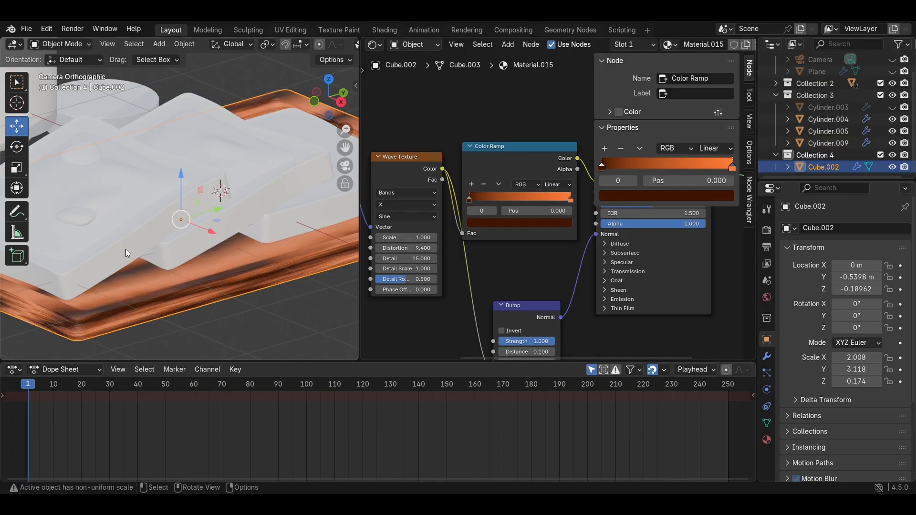
{"action": "scroll", "coordinate": [488, 214], "scroll_direction": "up", "scroll_amount": 4}
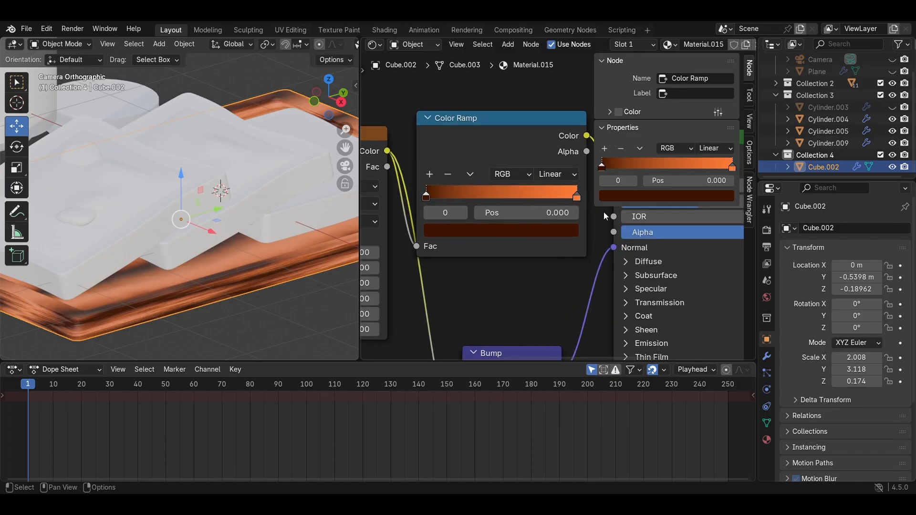
{"action": "left_click", "coordinate": [577, 196]}
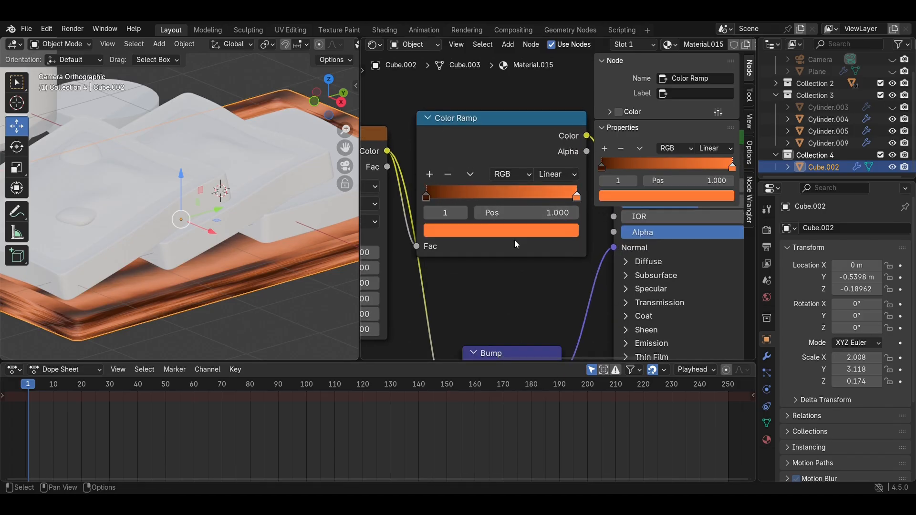
{"action": "left_click", "coordinate": [507, 231]}
{"action": "left_click", "coordinate": [551, 456]}
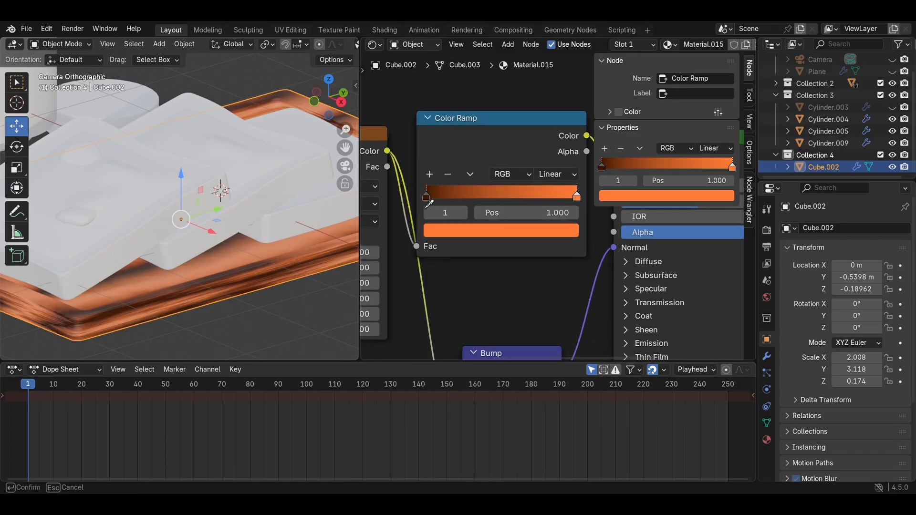
{"action": "left_click", "coordinate": [428, 202]}
{"action": "left_click", "coordinate": [466, 234]}
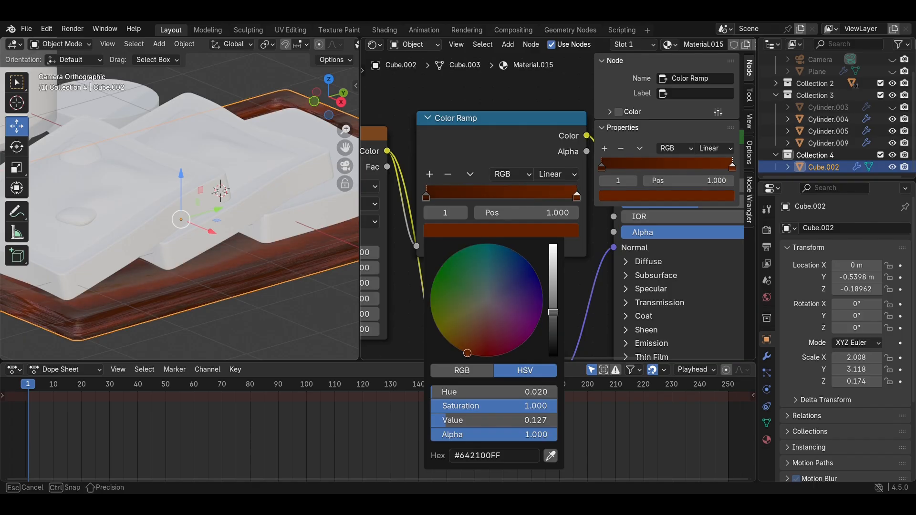
{"action": "left_click_drag", "start_coordinate": [553, 312], "coordinate": [461, 342]}
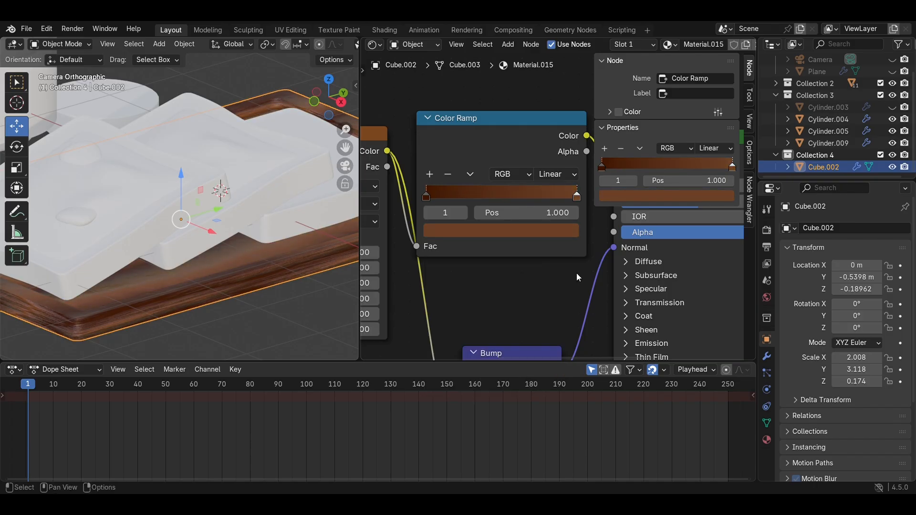
Step: Set the tray material's Principled BSDF Roughness to 0.8
{"action": "middle_click_drag", "start_coordinate": [576, 273], "coordinate": [420, 294]}
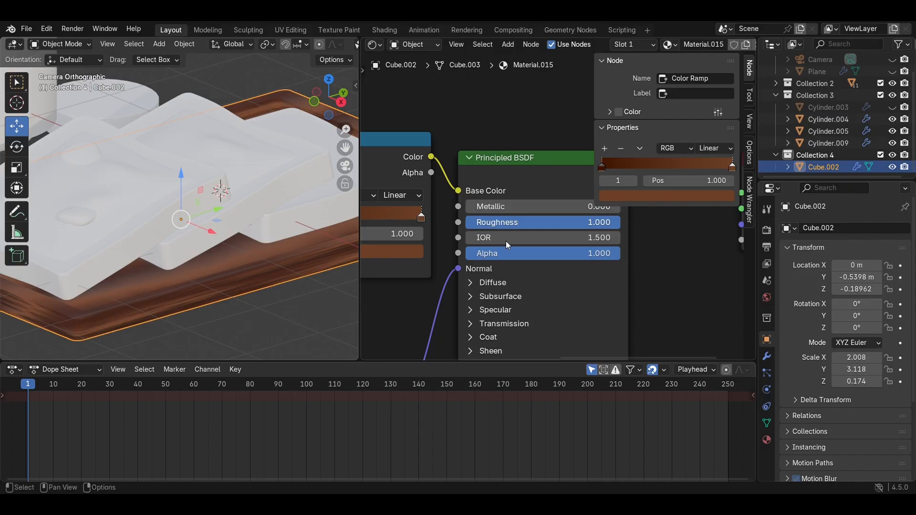
{"action": "scroll", "coordinate": [174, 342], "scroll_direction": "up", "scroll_amount": 2}
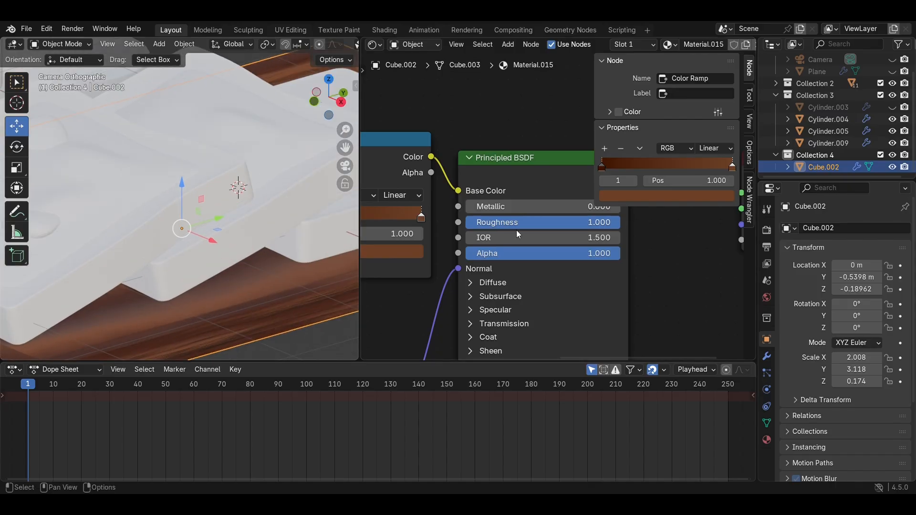
{"action": "left_click_drag", "start_coordinate": [516, 230], "coordinate": [512, 230]}
{"action": "left_click", "coordinate": [595, 225]}
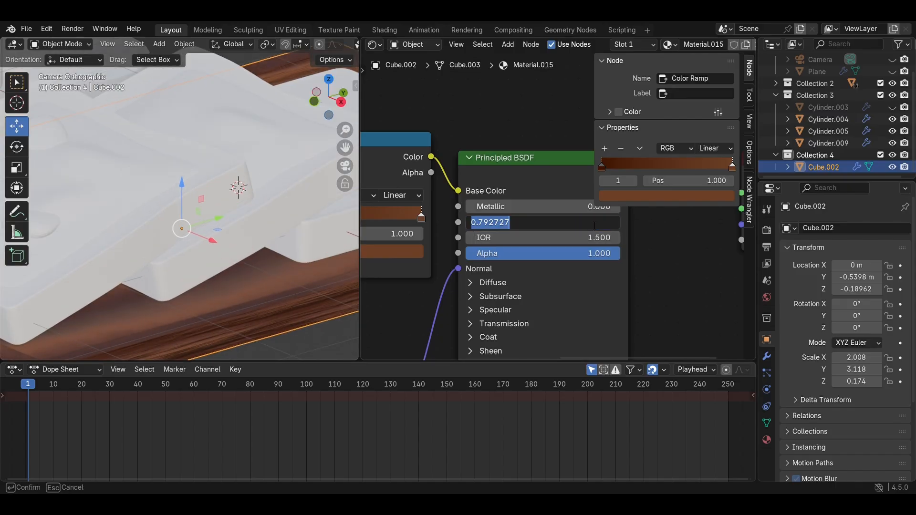
{"action": "key", "text": "Return"}
Step: Set the Distance of the tray's Bump node to 0.5
{"action": "scroll", "coordinate": [539, 264], "scroll_direction": "down", "scroll_amount": 3}
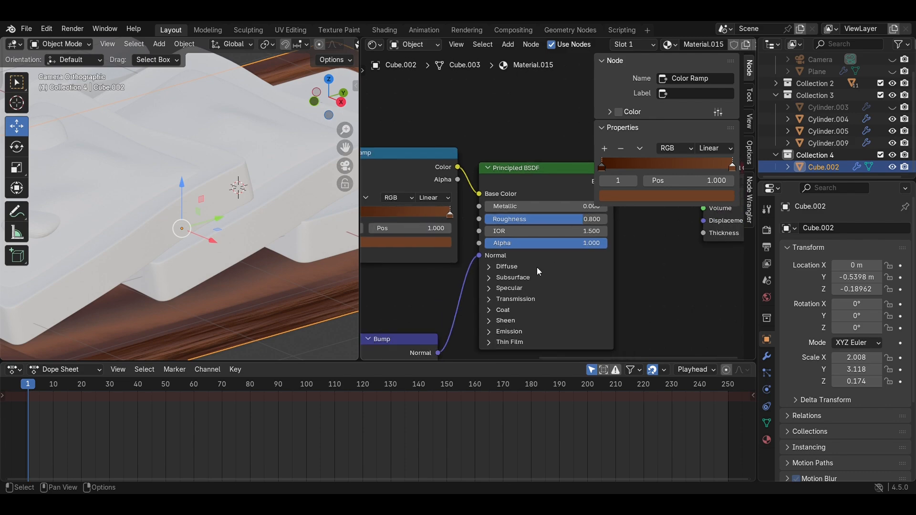
{"action": "middle_click_drag", "start_coordinate": [501, 286], "coordinate": [573, 153]}
{"action": "scroll", "coordinate": [506, 241], "scroll_direction": "up", "scroll_amount": 2}
{"action": "scroll", "coordinate": [484, 243], "scroll_direction": "up", "scroll_amount": 2}
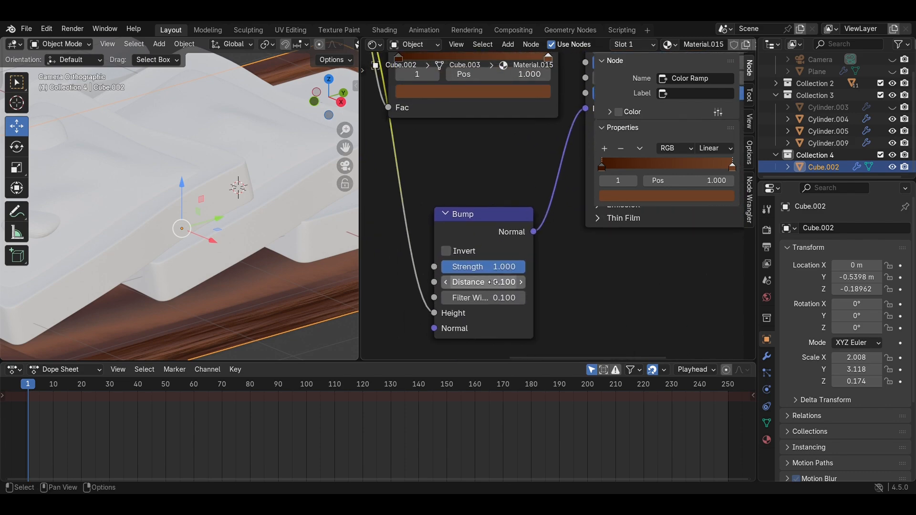
{"action": "left_click", "coordinate": [494, 282]}
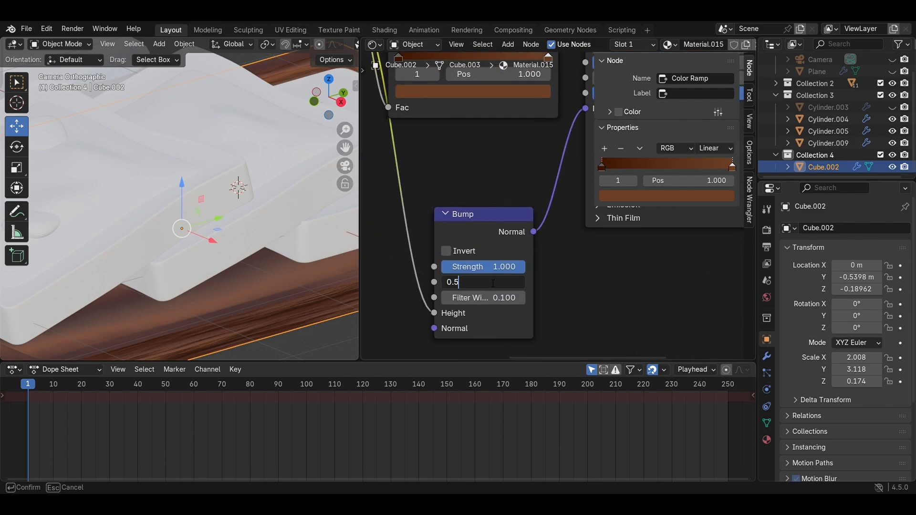
{"action": "key", "text": "Return"}
Step: Set the tray's Wave Texture Detail Roughness to 0.87 and save the file
{"action": "scroll", "coordinate": [471, 234], "scroll_direction": "down", "scroll_amount": 2}
{"action": "middle_click_drag", "start_coordinate": [456, 185], "coordinate": [676, 232]}
{"action": "scroll", "coordinate": [516, 222], "scroll_direction": "up", "scroll_amount": 5}
{"action": "left_click_drag", "start_coordinate": [477, 250], "coordinate": [525, 249]}
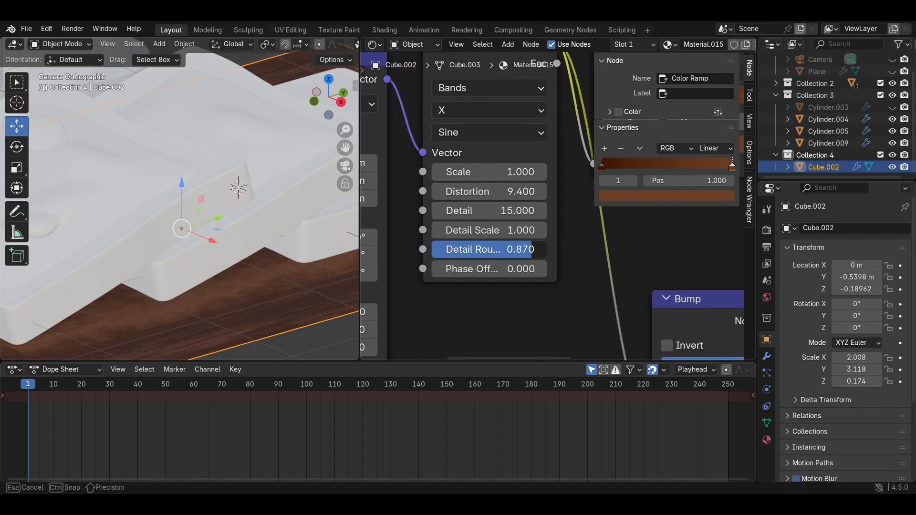
{"action": "scroll", "coordinate": [213, 275], "scroll_direction": "down", "scroll_amount": 3}
{"action": "middle_click_drag", "start_coordinate": [199, 288], "coordinate": [234, 295]}
{"action": "key", "text": "ctrl+s"}
Step: Set the tray's Wave Texture Distortion to 9.5
{"action": "scroll", "coordinate": [233, 290], "scroll_direction": "up", "scroll_amount": 4}
{"action": "scroll", "coordinate": [234, 289], "scroll_direction": "down", "scroll_amount": 4}
{"action": "left_click", "coordinate": [490, 191]}
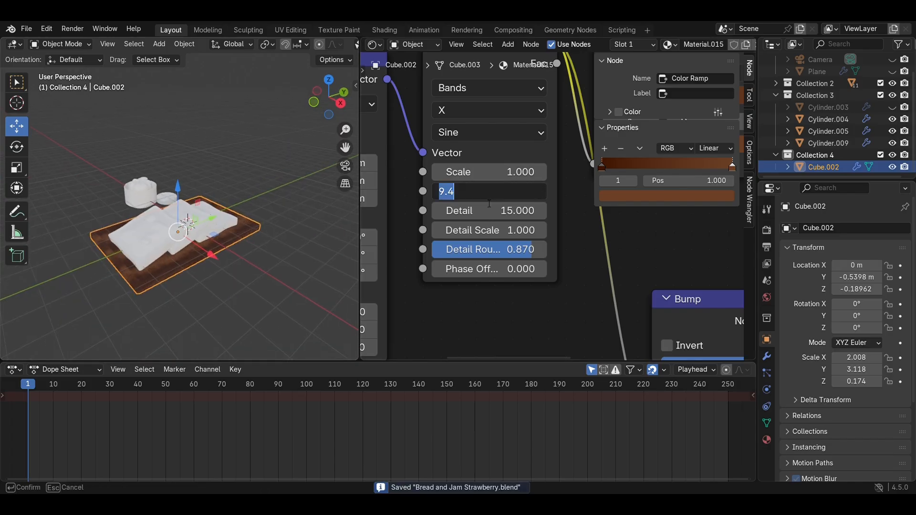
{"action": "type", "text": "9.5"}
{"action": "key", "text": "Return"}
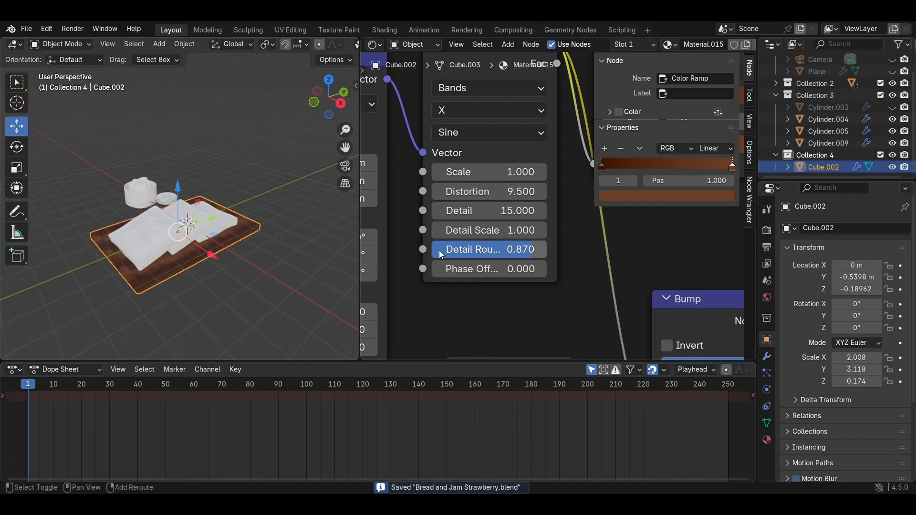
Step: Set the tray Mapping node's Z rotation to 130° to turn the wood grain, and save the file
{"action": "middle_click_drag", "start_coordinate": [441, 251], "coordinate": [528, 235]}
{"action": "left_click_drag", "start_coordinate": [452, 248], "coordinate": [423, 223]}
{"action": "left_click_drag", "start_coordinate": [573, 222], "coordinate": [413, 222]}
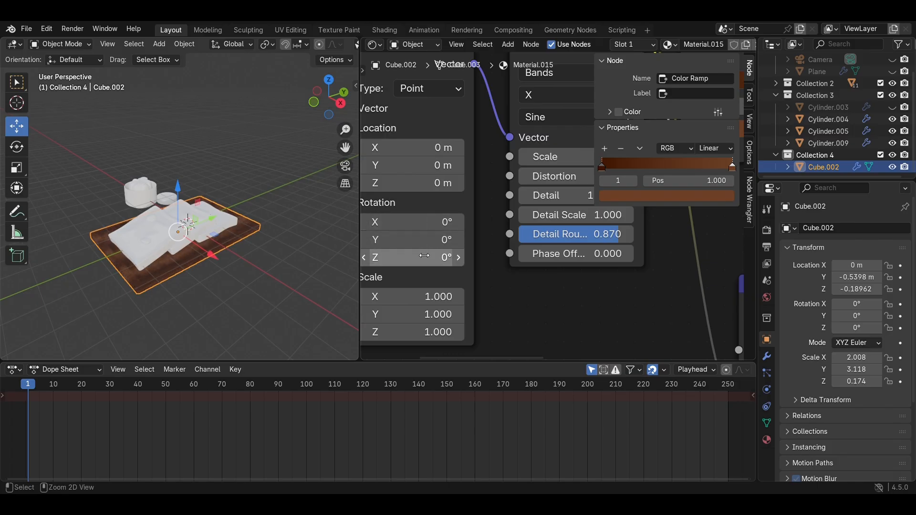
{"action": "left_click_drag", "start_coordinate": [416, 257], "coordinate": [621, 258]}
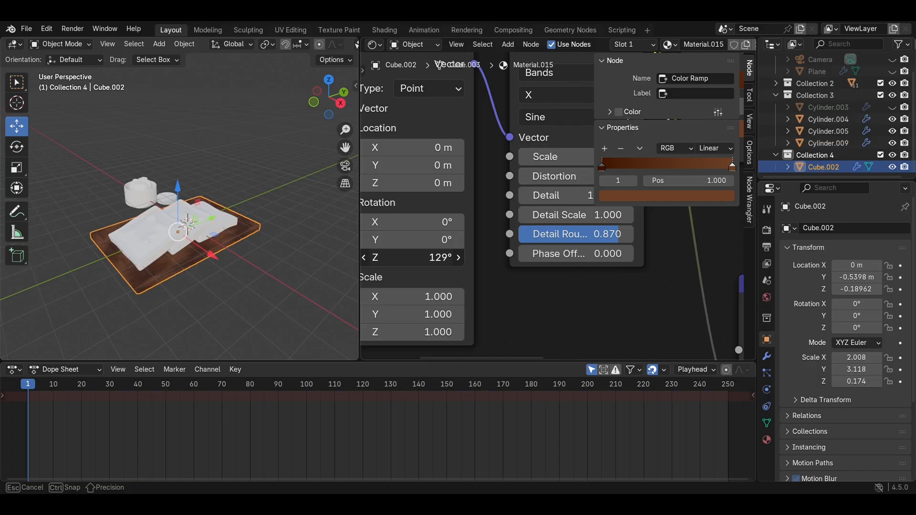
{"action": "left_click", "coordinate": [260, 292]}
{"action": "left_click", "coordinate": [435, 260]}
{"action": "type", "text": "13"}
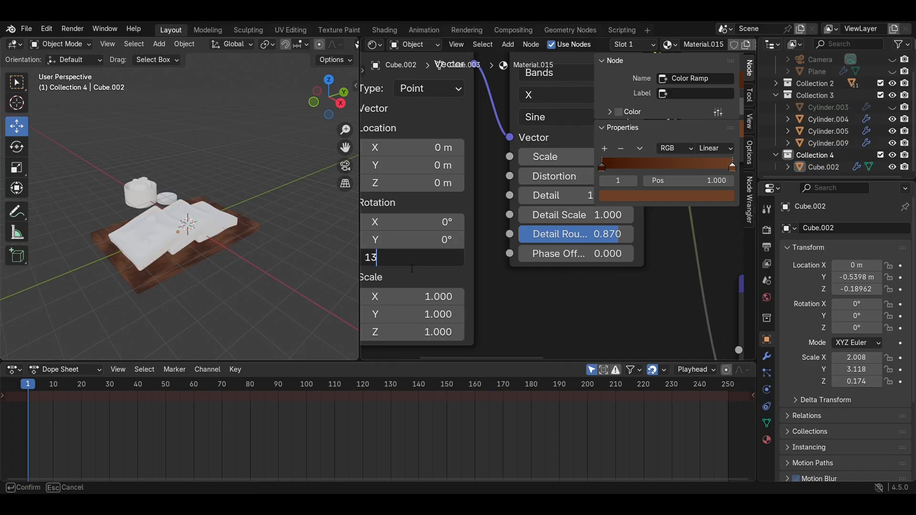
{"action": "type", "text": "0"}
{"action": "key", "text": "Return"}
{"action": "key", "text": "ctrl+s"}
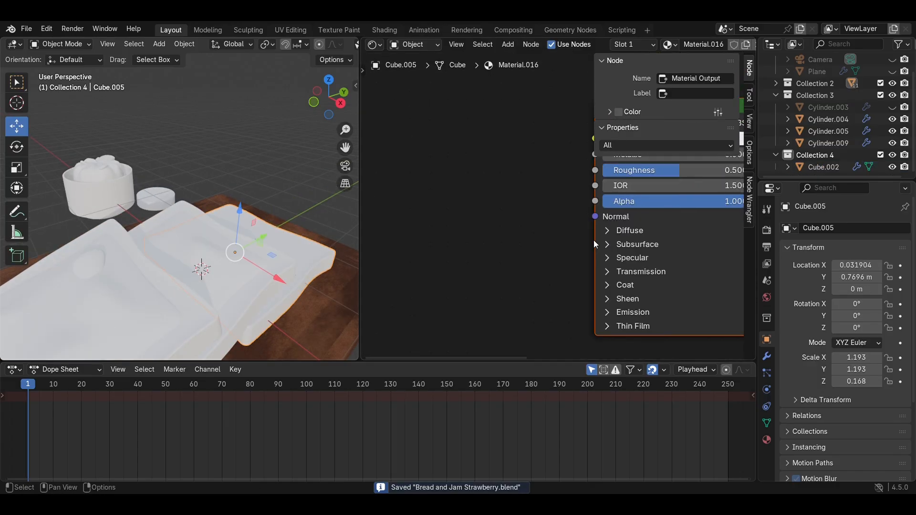
Step: Add a Noise Texture to the bread slice's material and connect its Fac output to the Principled BSDF's Base Color
{"action": "scroll", "coordinate": [593, 244], "scroll_direction": "down", "scroll_amount": 1}
{"action": "key", "text": "shift+a"}
{"action": "type", "text": "noi"}
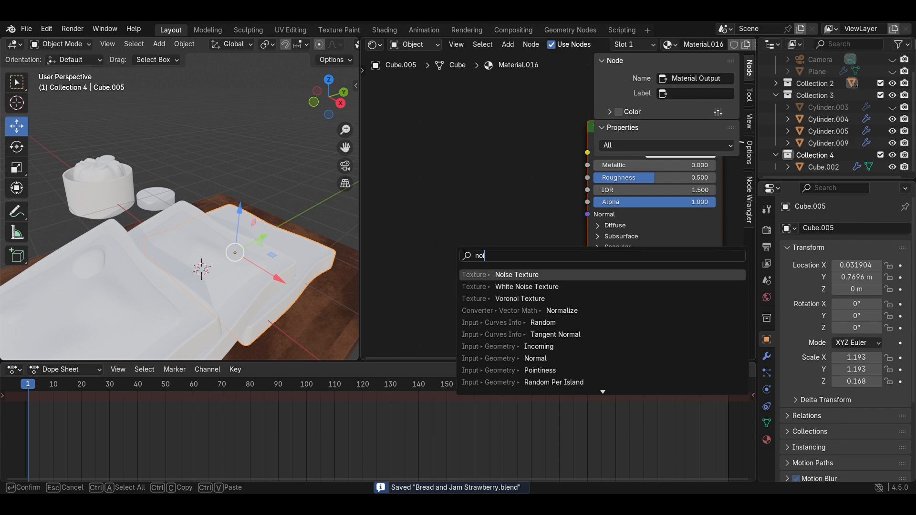
{"action": "type", "text": "s"}
{"action": "left_click", "coordinate": [517, 275]}
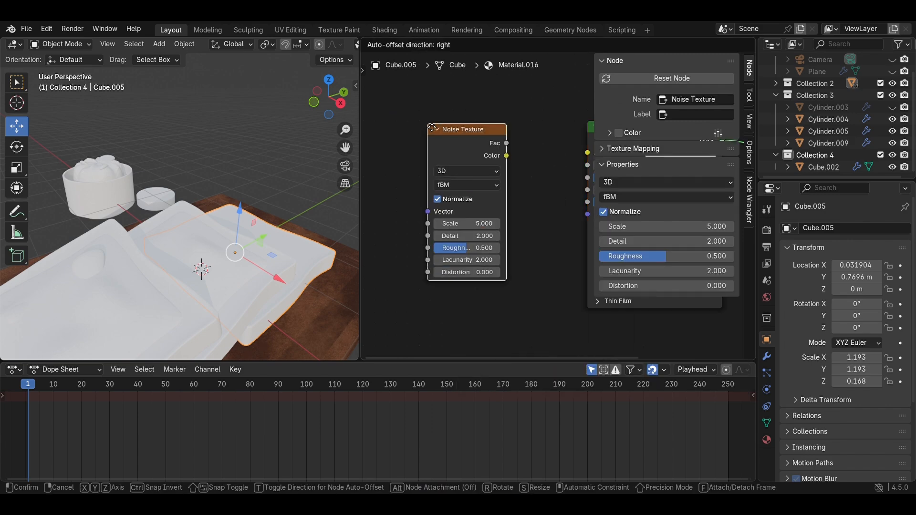
{"action": "left_click", "coordinate": [435, 109]}
{"action": "left_click_drag", "start_coordinate": [510, 125], "coordinate": [589, 153]}
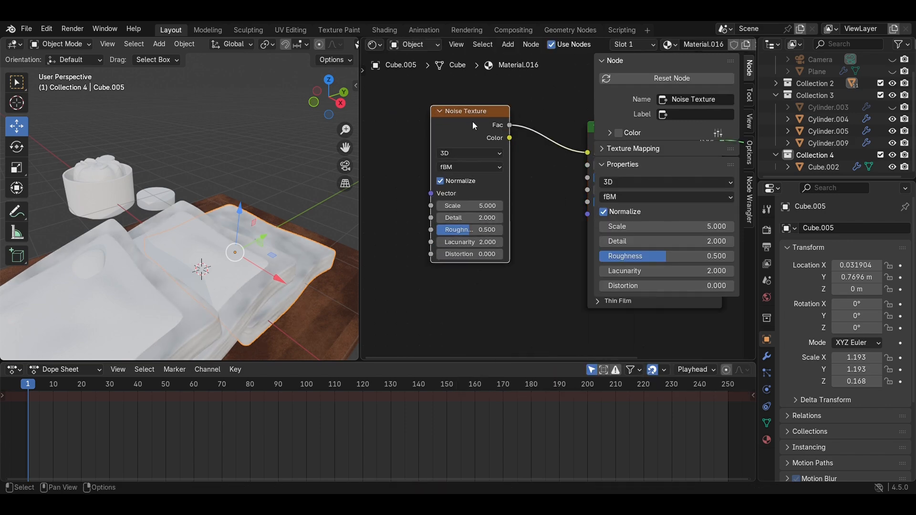
Step: Add mapping nodes to the Noise Texture and insert a Color Ramp between the Noise Texture and the Principled BSDF
{"action": "key", "text": "ctrl+t"}
{"action": "key", "text": "shift+a"}
{"action": "type", "text": "col"}
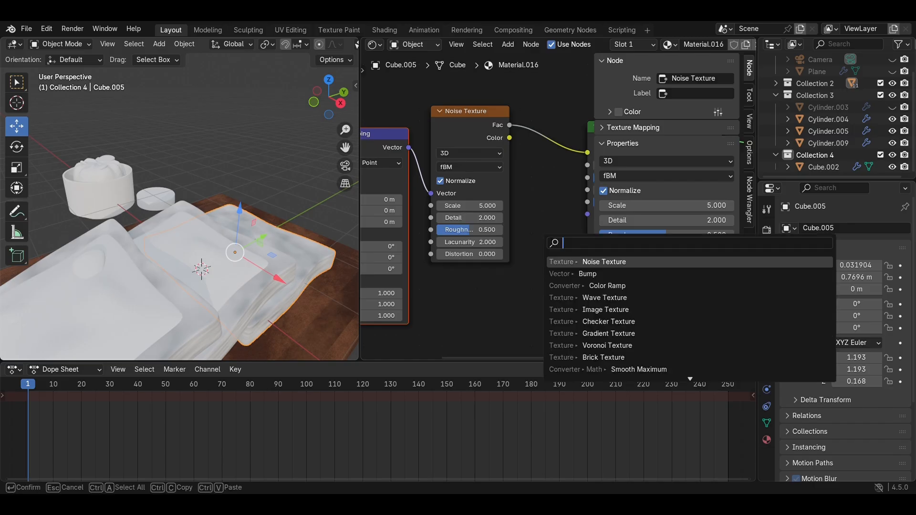
{"action": "left_click", "coordinate": [608, 310]}
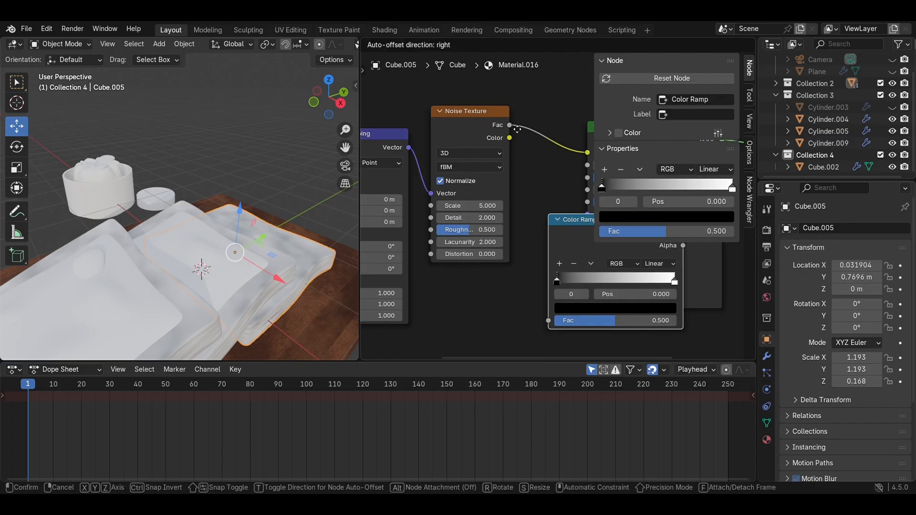
{"action": "left_click", "coordinate": [447, 268]}
Step: Set the bread's Noise Texture to Scale 9.5, Detail 15 and Roughness 0.8
{"action": "scroll", "coordinate": [447, 268], "scroll_direction": "up", "scroll_amount": 4}
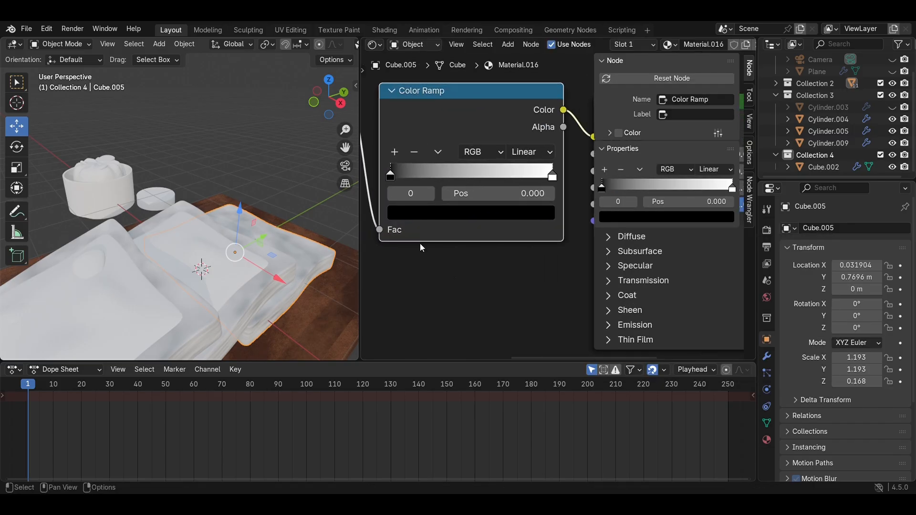
{"action": "scroll", "coordinate": [420, 244], "scroll_direction": "up", "scroll_amount": 7, "text": "ctrl"}
{"action": "left_click_drag", "start_coordinate": [428, 210], "coordinate": [496, 228]}
{"action": "left_click_drag", "start_coordinate": [435, 249], "coordinate": [472, 249]}
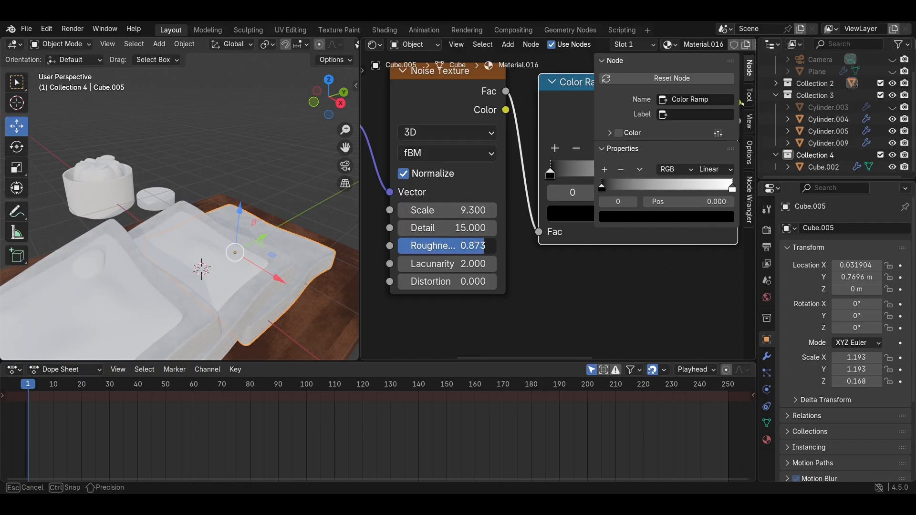
{"action": "left_click", "coordinate": [474, 245]}
{"action": "type", "text": "0.8"}
{"action": "key", "text": "Return"}
{"action": "scroll", "coordinate": [525, 284], "scroll_direction": "down", "scroll_amount": 1}
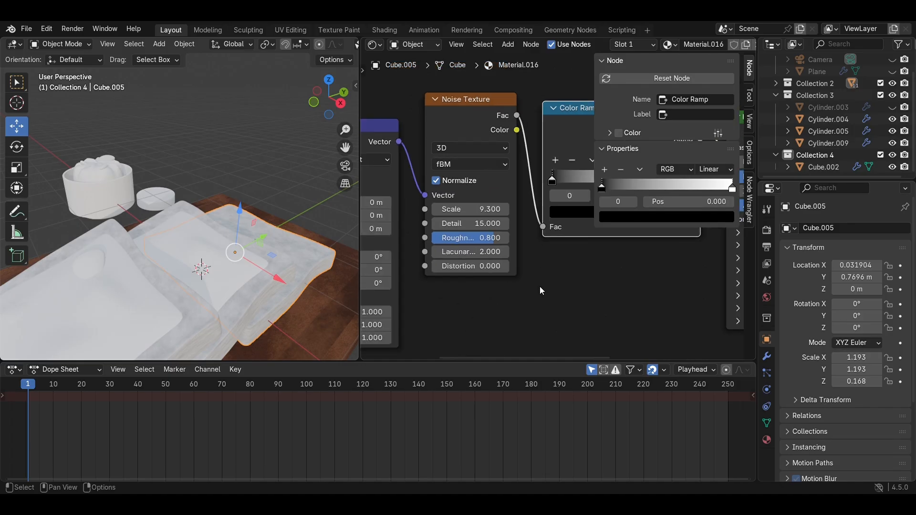
{"action": "left_click", "coordinate": [470, 210]}
{"action": "type", "text": "9.5"}
{"action": "key", "text": "Return"}
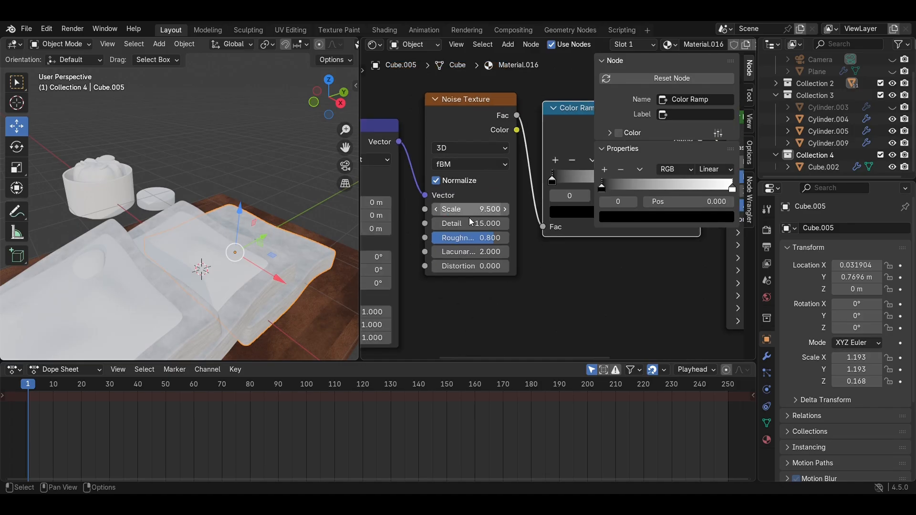
Step: Add a Bump node to the bread material and connect its Normal output to the Principled BSDF's Normal input
{"action": "middle_click_drag", "start_coordinate": [540, 316], "coordinate": [417, 291]}
{"action": "key", "text": "shift+a"}
{"action": "left_click", "coordinate": [459, 265]}
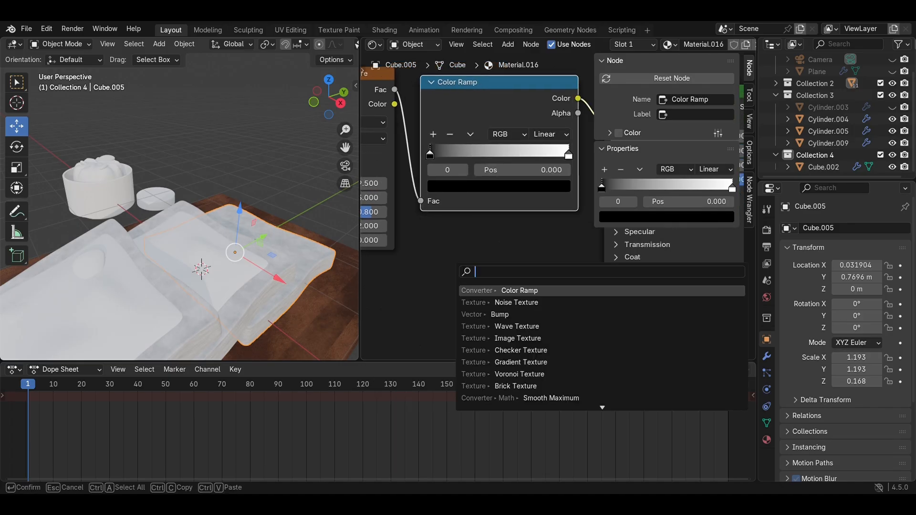
{"action": "type", "text": "bump"}
{"action": "key", "text": "Return"}
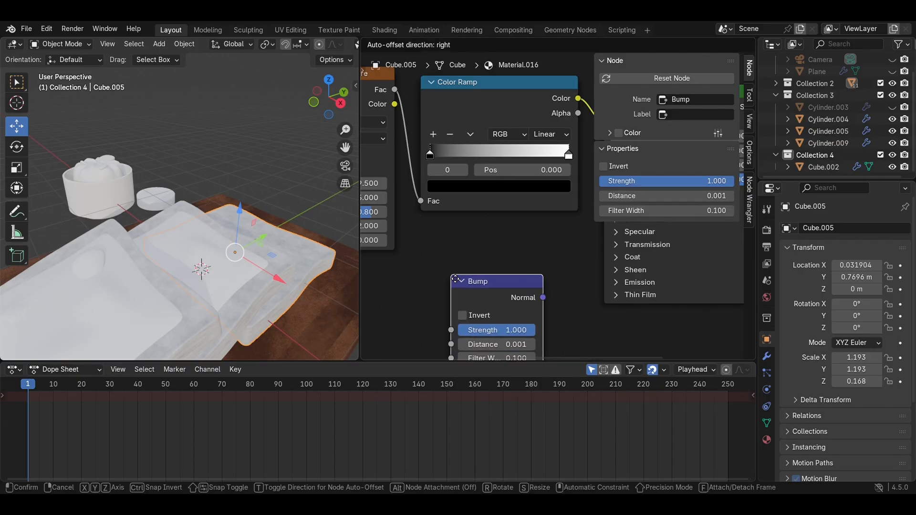
{"action": "left_click", "coordinate": [549, 304]}
{"action": "scroll", "coordinate": [546, 300], "scroll_direction": "down", "scroll_amount": 2}
{"action": "middle_click_drag", "start_coordinate": [549, 297], "coordinate": [505, 329]}
{"action": "left_click_drag", "start_coordinate": [500, 315], "coordinate": [551, 231]}
Step: Connect the Noise Texture's Fac output to the Bump node's Height input and space the texture nodes away from the Color Ramp
{"action": "middle_click_drag", "start_coordinate": [436, 286], "coordinate": [542, 244]}
{"action": "left_click_drag", "start_coordinate": [478, 98], "coordinate": [529, 339]}
{"action": "middle_click_drag", "start_coordinate": [460, 282], "coordinate": [577, 309]}
{"action": "left_click_drag", "start_coordinate": [578, 312], "coordinate": [361, 96]}
{"action": "left_click_drag", "start_coordinate": [473, 128], "coordinate": [424, 136]}
{"action": "left_click", "coordinate": [630, 262]}
{"action": "middle_click_drag", "start_coordinate": [205, 287], "coordinate": [227, 250]}
{"action": "scroll", "coordinate": [227, 250], "scroll_direction": "up", "scroll_amount": 4}
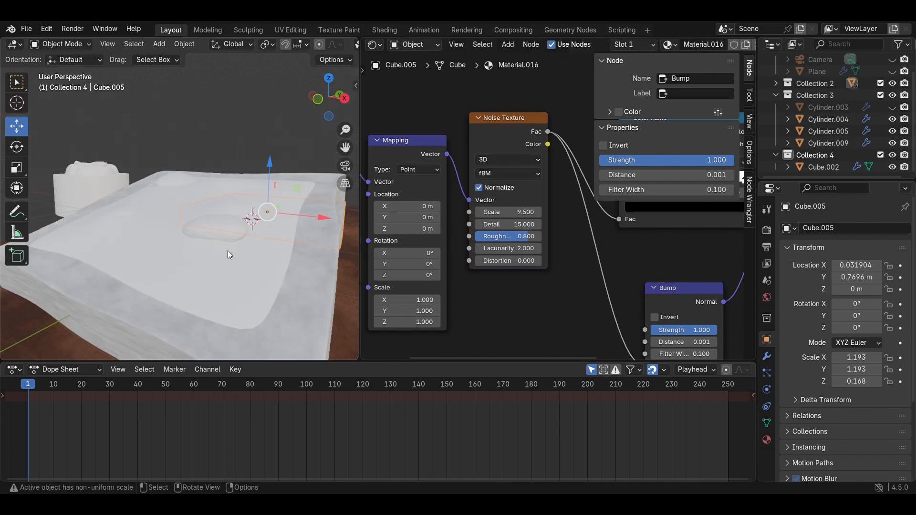
Step: Change the bread Color Ramp's white end stop to a pale yellow, #FFE29F, and select its black start stop
{"action": "middle_click_drag", "start_coordinate": [568, 279], "coordinate": [427, 281]}
{"action": "scroll", "coordinate": [533, 234], "scroll_direction": "up", "scroll_amount": 3}
{"action": "scroll", "coordinate": [534, 233], "scroll_direction": "up", "scroll_amount": 1}
{"action": "middle_click_drag", "start_coordinate": [534, 234], "coordinate": [482, 305]}
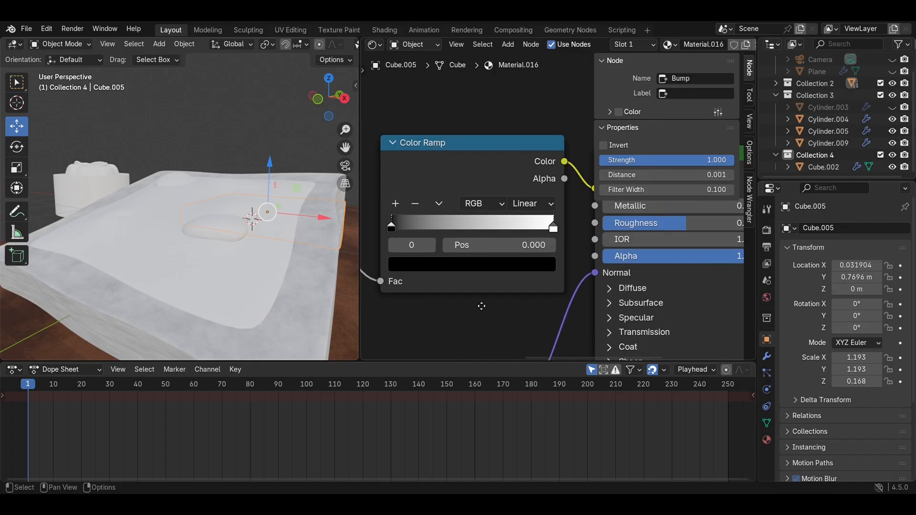
{"action": "left_click", "coordinate": [553, 229]}
{"action": "left_click", "coordinate": [475, 265]}
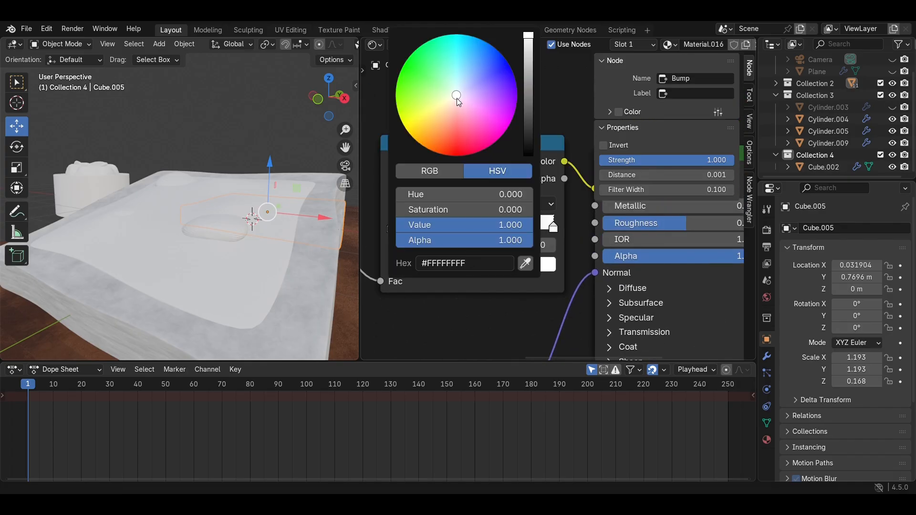
{"action": "mouse_move", "coordinate": [459, 102]}
{"action": "left_mouse_down"}
{"action": "mouse_move", "coordinate": [443, 101]}
{"action": "mouse_move", "coordinate": [441, 112]}
{"action": "left_mouse_up"}
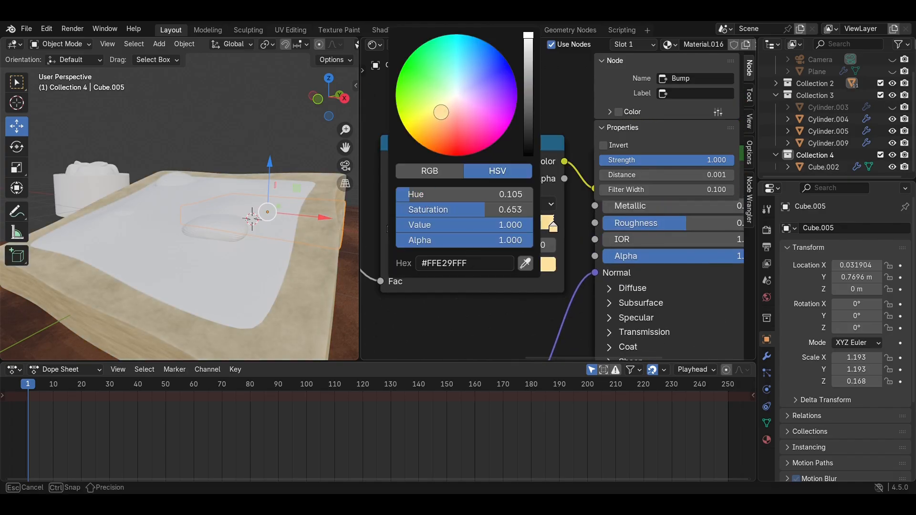
{"action": "left_click", "coordinate": [392, 227]}
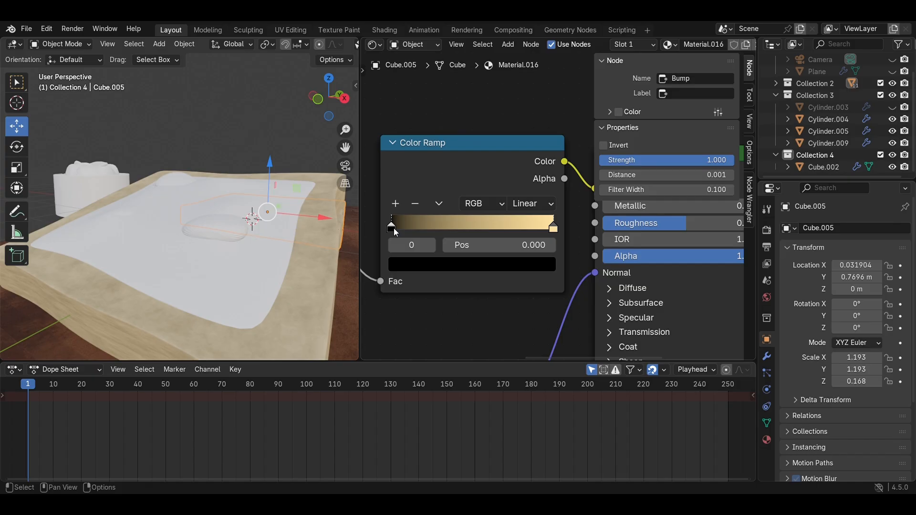
Step: Change the bread Color Ramp's black start stop to an orange-brown
{"action": "left_click", "coordinate": [443, 263]}
{"action": "mouse_move", "coordinate": [532, 77]}
{"action": "left_mouse_down"}
{"action": "mouse_move", "coordinate": [530, 86]}
{"action": "mouse_move", "coordinate": [528, 69]}
{"action": "left_mouse_up"}
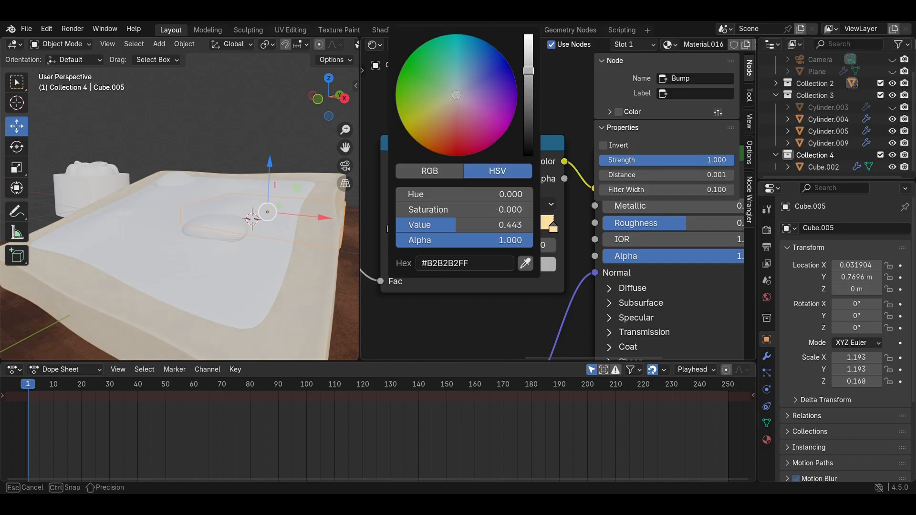
{"action": "left_click_drag", "start_coordinate": [456, 95], "coordinate": [434, 138]}
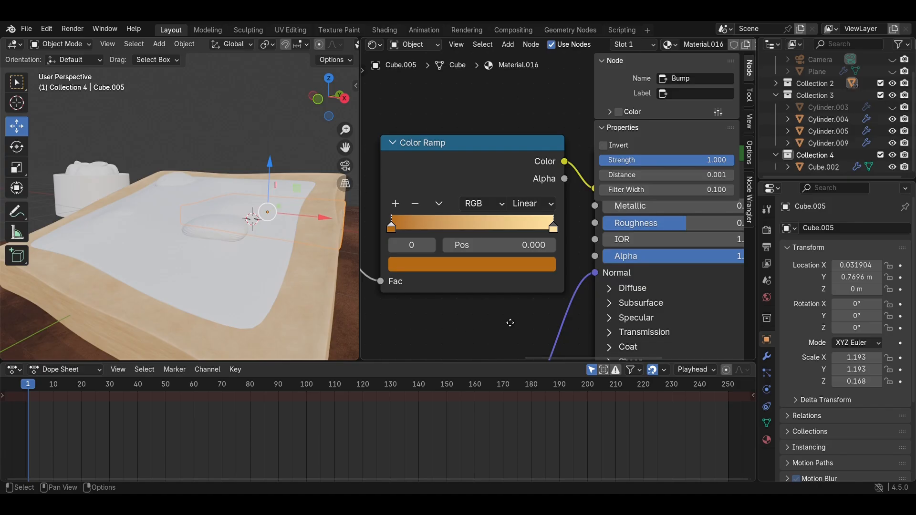
Step: Set the bread material's Bump Distance to 0.5 and save the file
{"action": "middle_click_drag", "start_coordinate": [510, 323], "coordinate": [366, 317]}
{"action": "left_click_drag", "start_coordinate": [524, 212], "coordinate": [610, 214]}
{"action": "middle_click_drag", "start_coordinate": [434, 288], "coordinate": [554, 154]}
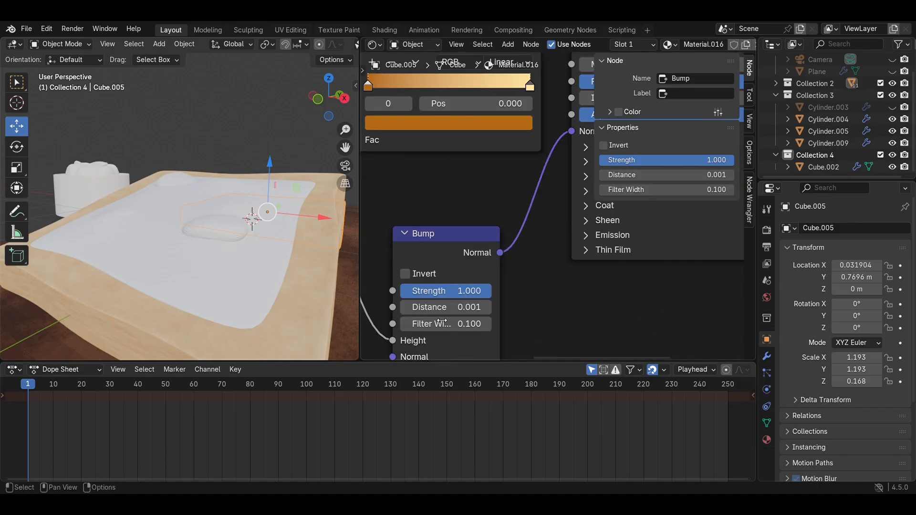
{"action": "left_click", "coordinate": [455, 312]}
{"action": "type", "text": "0.5"}
{"action": "key", "text": "Return"}
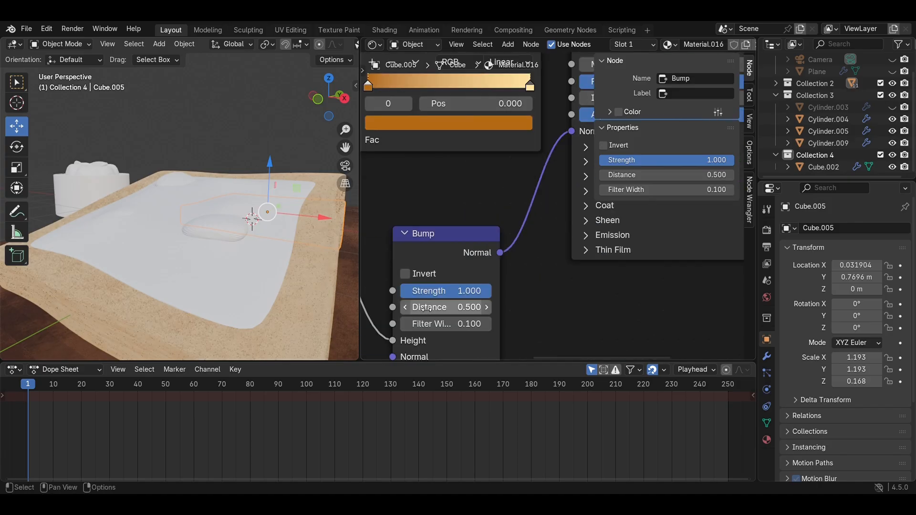
{"action": "middle_click_drag", "start_coordinate": [171, 223], "coordinate": [119, 229]}
{"action": "scroll", "coordinate": [119, 228], "scroll_direction": "up", "scroll_amount": 3}
{"action": "key", "text": "ctrl+s"}
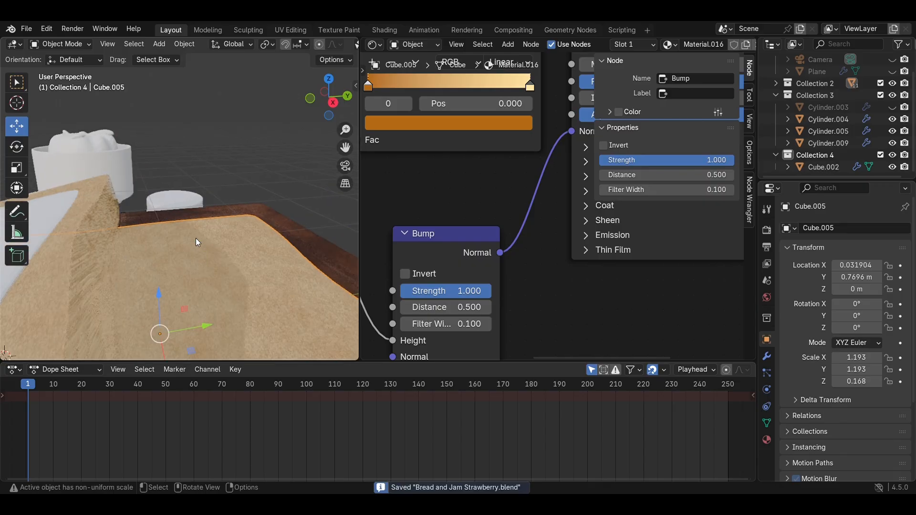
Step: Brighten the bread Color Ramp's start stop to a lighter orange
{"action": "scroll", "coordinate": [418, 146], "scroll_direction": "down", "scroll_amount": 1}
{"action": "left_click", "coordinate": [431, 135]}
{"action": "left_click_drag", "start_coordinate": [513, 178], "coordinate": [512, 166]}
{"action": "scroll", "coordinate": [122, 228], "scroll_direction": "down", "scroll_amount": 4}
{"action": "middle_click_drag", "start_coordinate": [121, 228], "coordinate": [151, 252]}
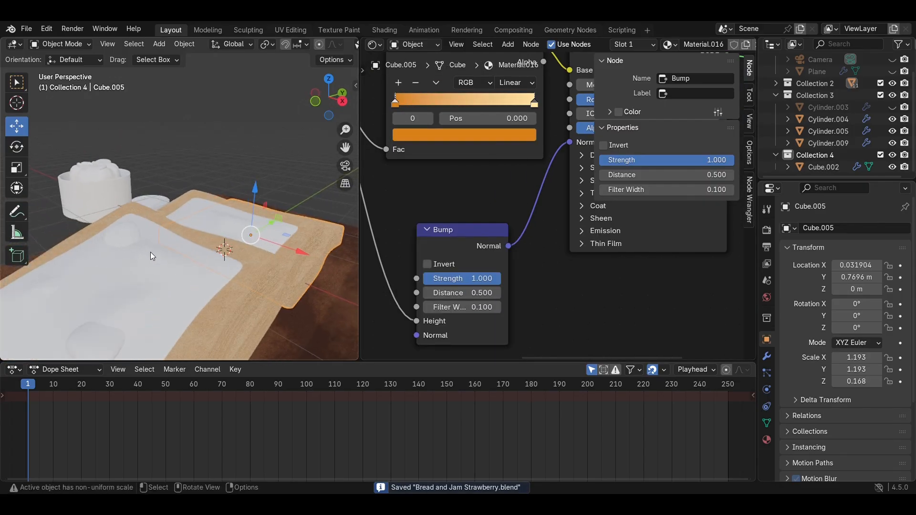
Step: Create a new material for the jam layer on the bread with Roughness 0 and a red Base Color, #E70500
{"action": "left_click", "coordinate": [173, 273]}
{"action": "left_click", "coordinate": [662, 46]}
{"action": "scroll", "coordinate": [558, 200], "scroll_direction": "up", "scroll_amount": 3}
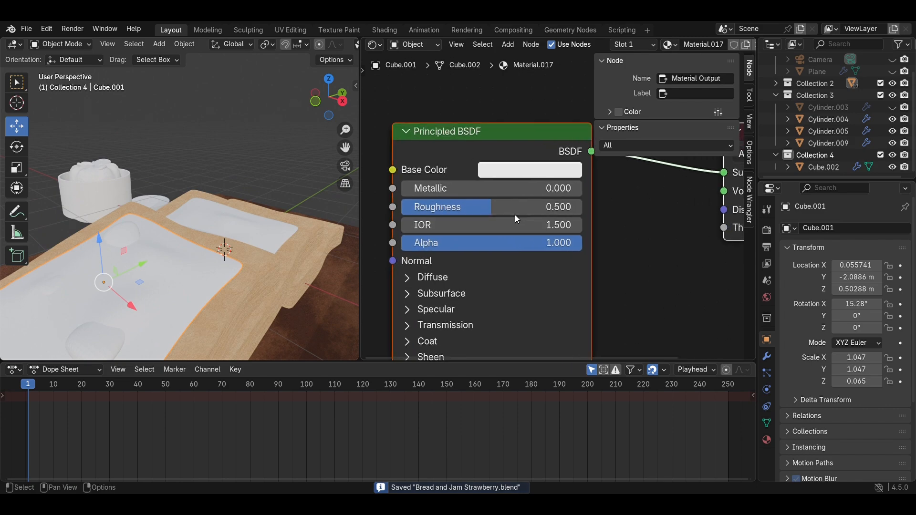
{"action": "left_click_drag", "start_coordinate": [514, 212], "coordinate": [410, 211]}
{"action": "left_click", "coordinate": [526, 169]}
{"action": "left_click_drag", "start_coordinate": [562, 248], "coordinate": [551, 313]}
Step: Set the jam material's Transmission Weight to 0.7 and save the file
{"action": "middle_click_drag", "start_coordinate": [451, 332], "coordinate": [487, 265]}
{"action": "left_click", "coordinate": [487, 264]}
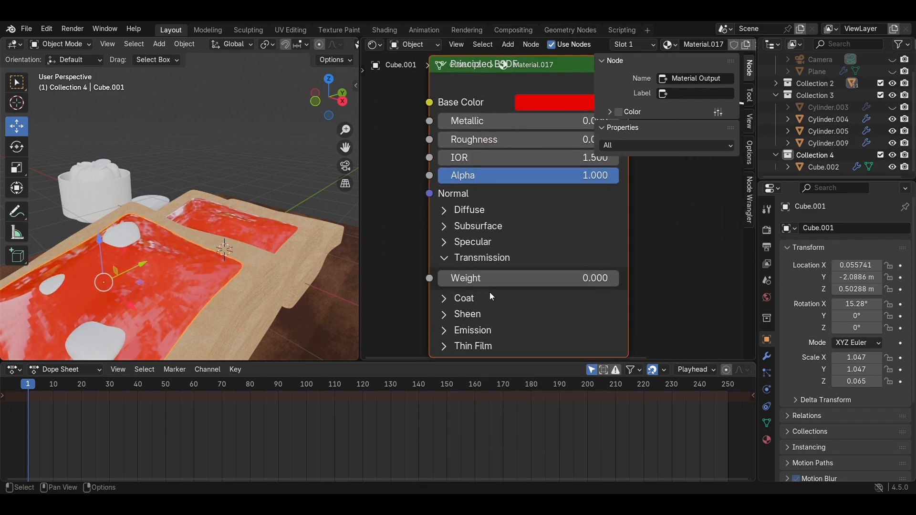
{"action": "left_click_drag", "start_coordinate": [489, 278], "coordinate": [625, 278]}
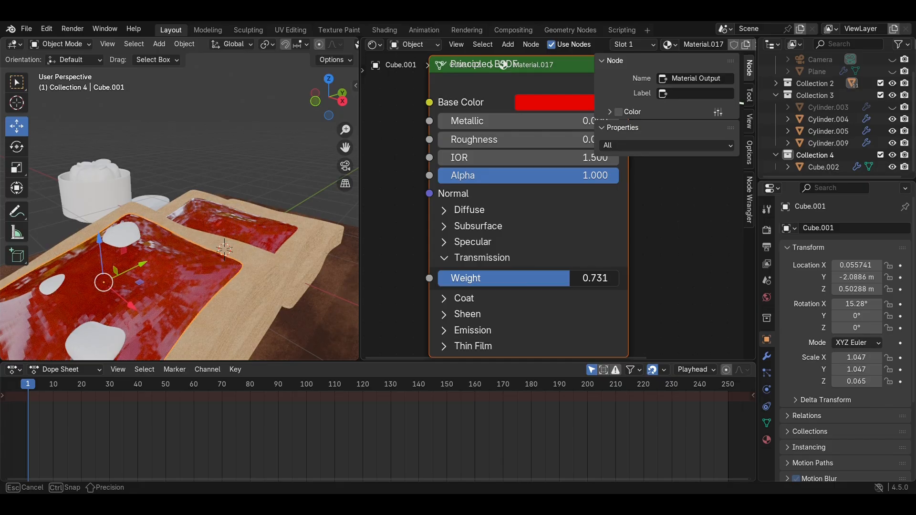
{"action": "left_click", "coordinate": [581, 279]}
{"action": "type", "text": "0.7"}
{"action": "key", "text": "Return"}
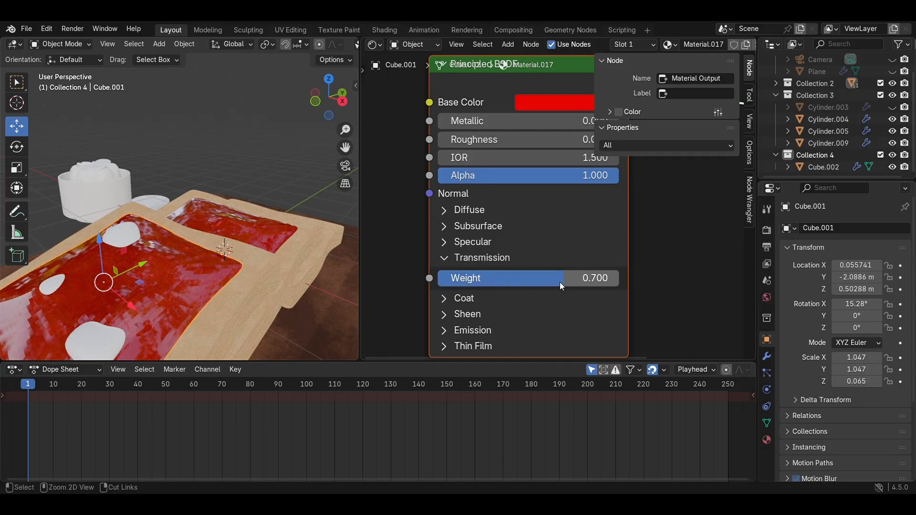
{"action": "key", "text": "ctrl+s"}
Step: Assign Material.017 to the strawberry piece on the jam, make it a single-user copy and darken its Base Color to about #9B0400
{"action": "left_click", "coordinate": [124, 236]}
{"action": "left_click", "coordinate": [613, 44]}
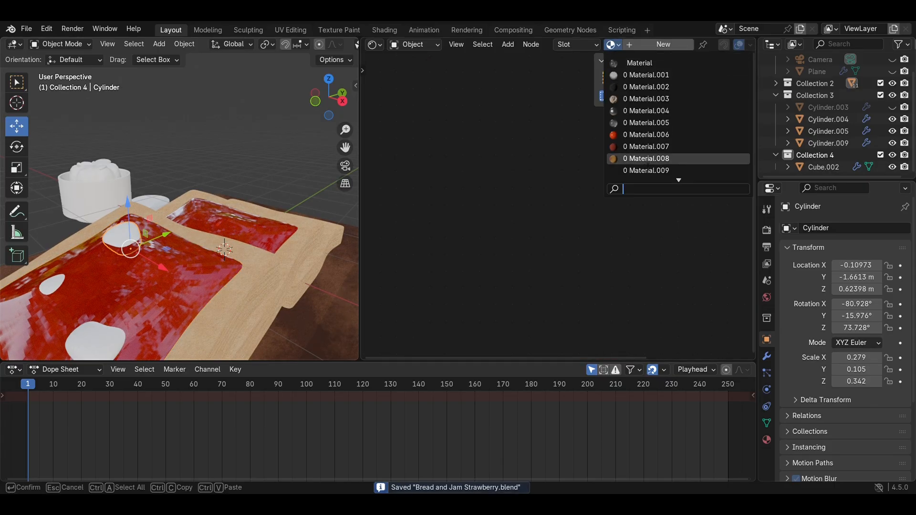
{"action": "scroll", "coordinate": [646, 171], "scroll_direction": "down", "scroll_amount": 5}
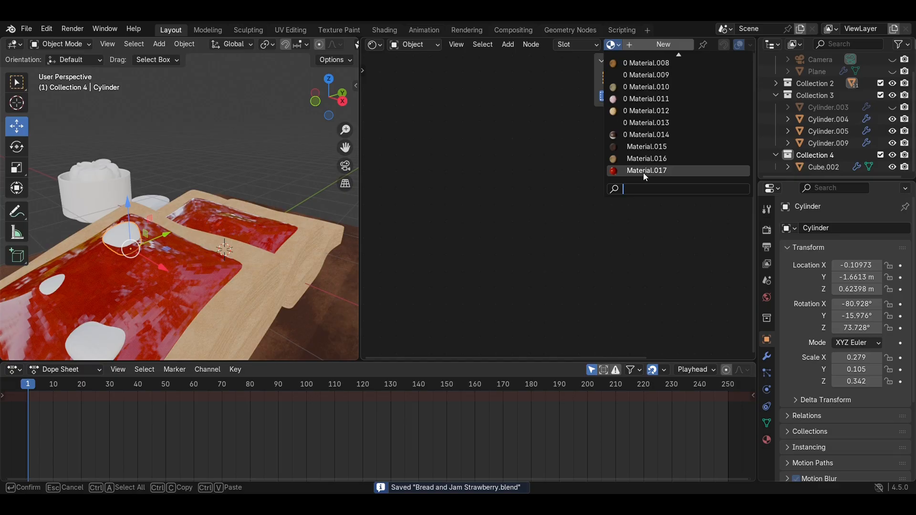
{"action": "left_click", "coordinate": [644, 172]}
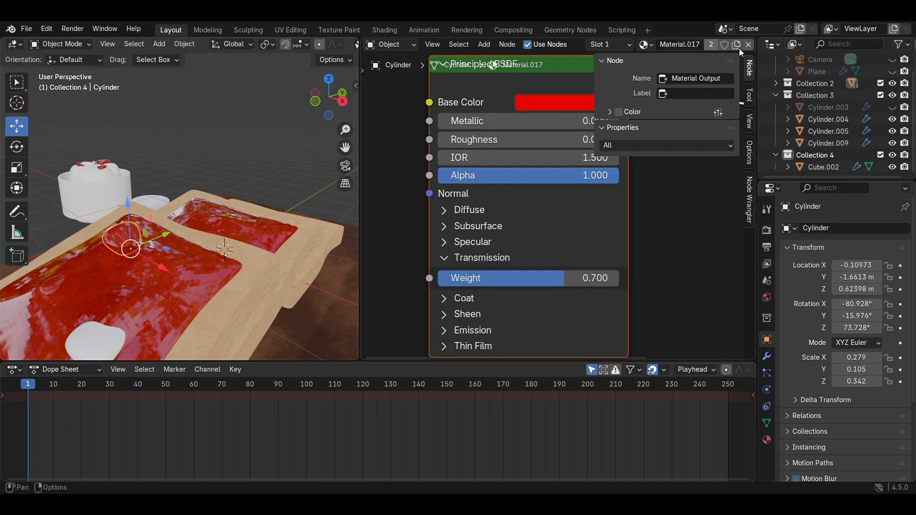
{"action": "left_click", "coordinate": [739, 46]}
{"action": "left_click", "coordinate": [556, 110]}
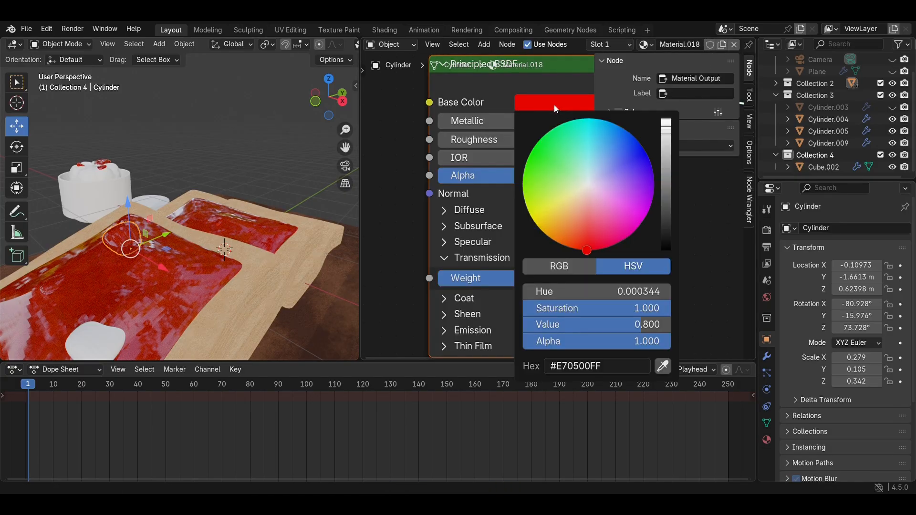
{"action": "left_click_drag", "start_coordinate": [667, 155], "coordinate": [667, 172]}
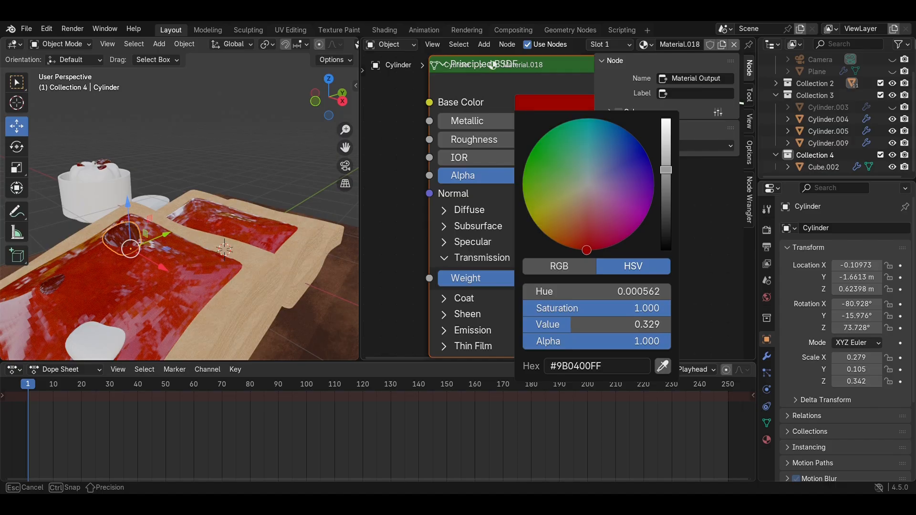
Step: Assign Material.018 to the other white strawberry piece on the front bread slice
{"action": "left_click", "coordinate": [160, 303]}
{"action": "left_click", "coordinate": [606, 45]}
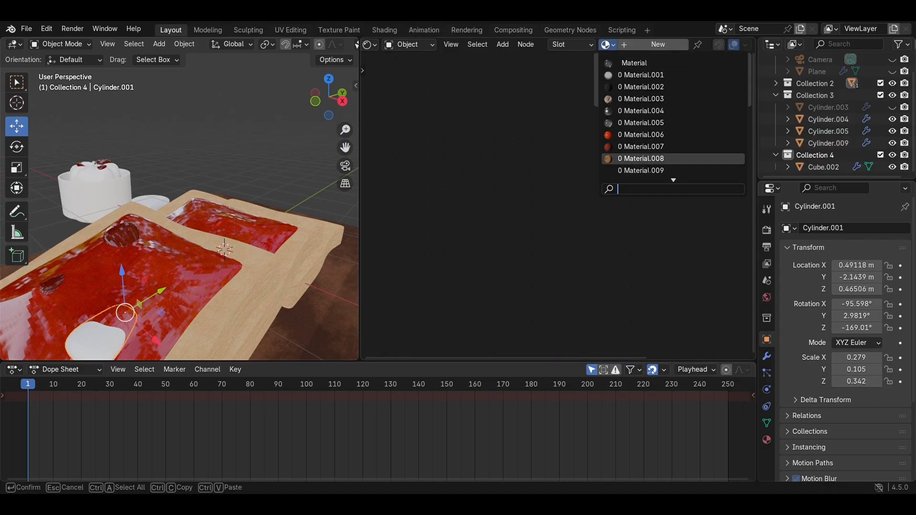
{"action": "scroll", "coordinate": [640, 177], "scroll_direction": "down", "scroll_amount": 8}
{"action": "left_click", "coordinate": [641, 171]}
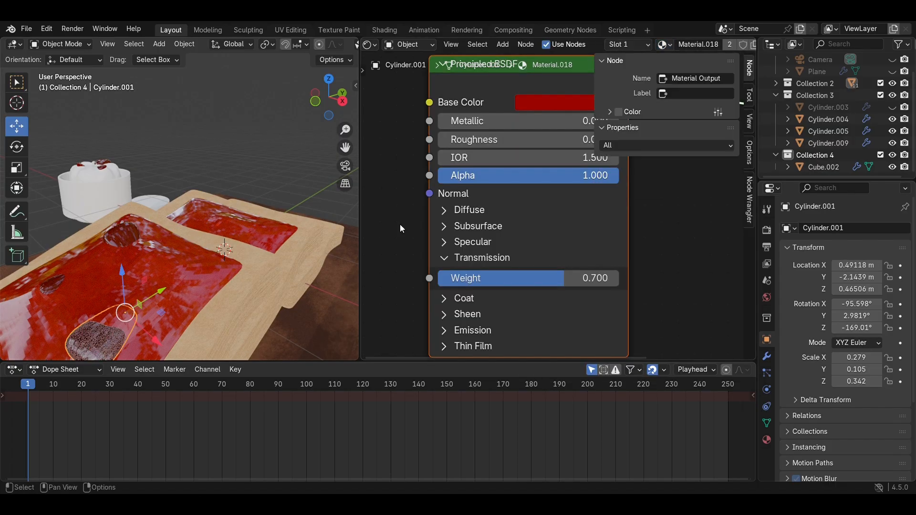
Step: Apply Shade Auto Smooth to the jam layer on the bread
{"action": "middle_click_drag", "start_coordinate": [79, 302], "coordinate": [145, 267]}
{"action": "left_click", "coordinate": [199, 272]}
{"action": "right_click", "coordinate": [196, 246]}
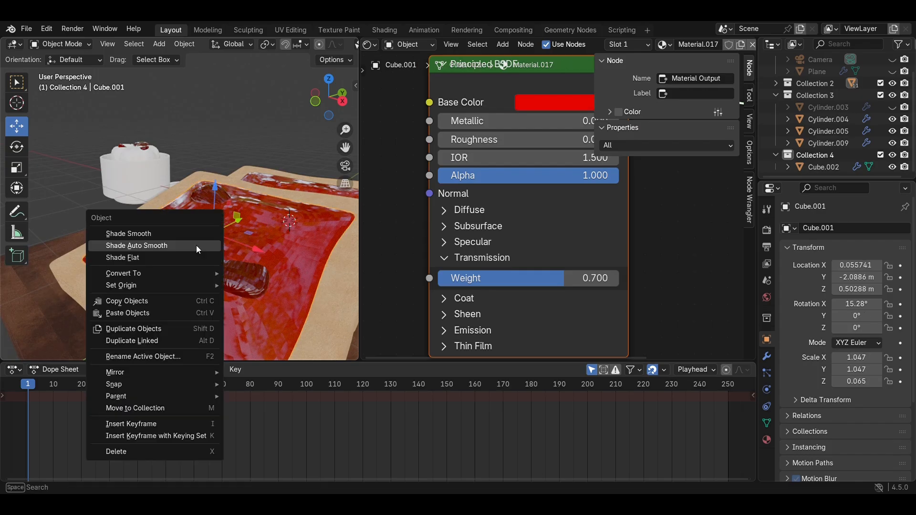
{"action": "left_click", "coordinate": [196, 246]}
{"action": "middle_click_drag", "start_coordinate": [197, 246], "coordinate": [213, 296]}
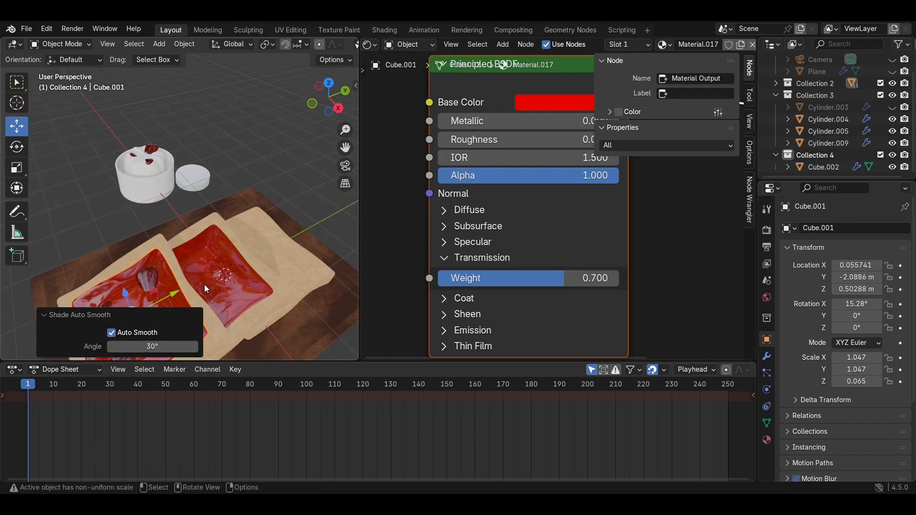
Step: Assign Material.017 to the jam inside the jar and apply Shade Auto Smooth to it
{"action": "left_click", "coordinate": [160, 171]}
{"action": "left_click", "coordinate": [607, 45]}
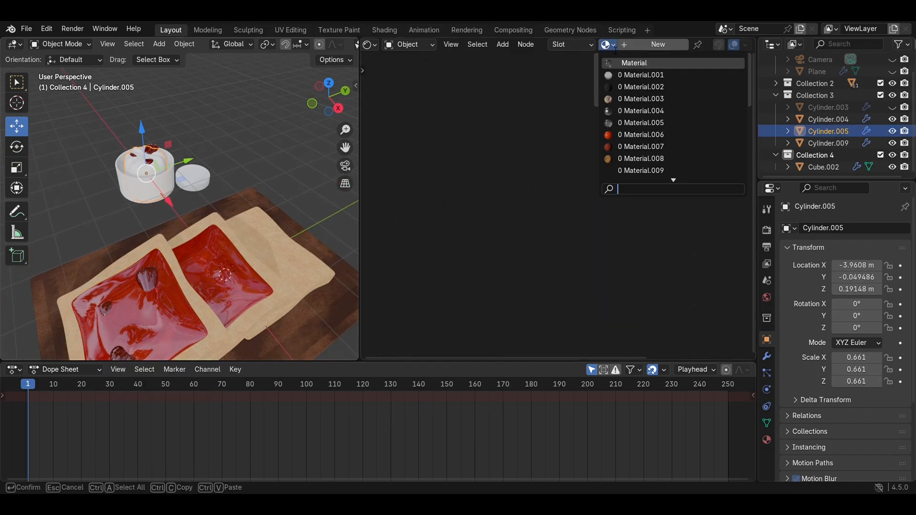
{"action": "scroll", "coordinate": [638, 143], "scroll_direction": "down", "scroll_amount": 8}
{"action": "left_click", "coordinate": [638, 158]}
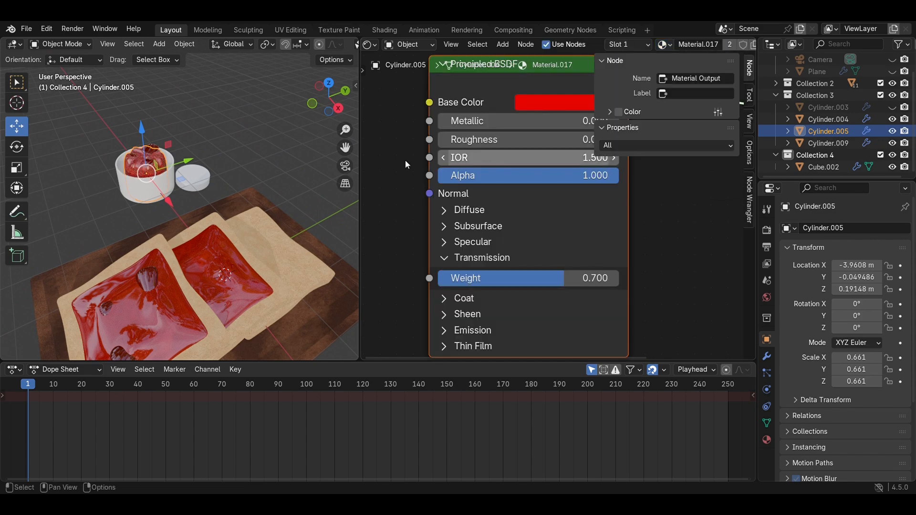
{"action": "scroll", "coordinate": [217, 162], "scroll_direction": "up", "scroll_amount": 5}
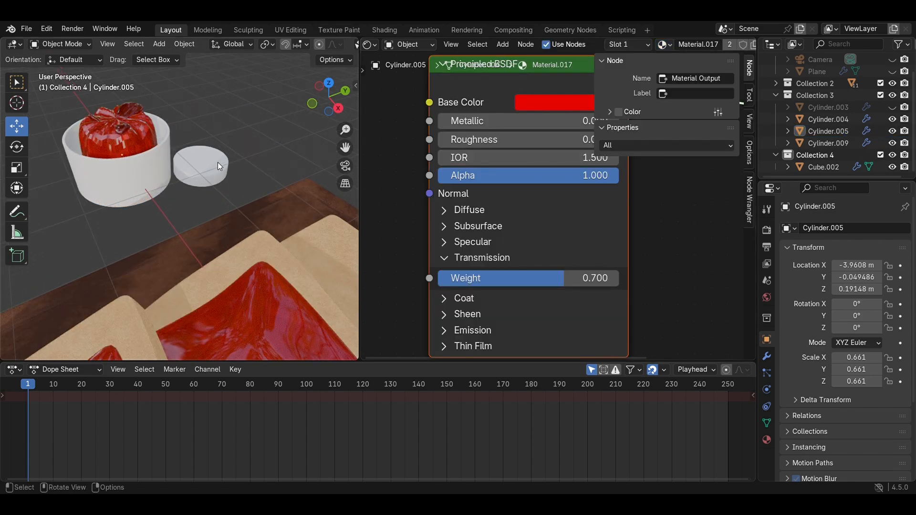
{"action": "left_click", "coordinate": [140, 140]}
{"action": "right_click", "coordinate": [139, 141]}
{"action": "left_click", "coordinate": [139, 140]}
{"action": "scroll", "coordinate": [214, 157], "scroll_direction": "up", "scroll_amount": 2}
{"action": "scroll", "coordinate": [208, 194], "scroll_direction": "up", "scroll_amount": 4}
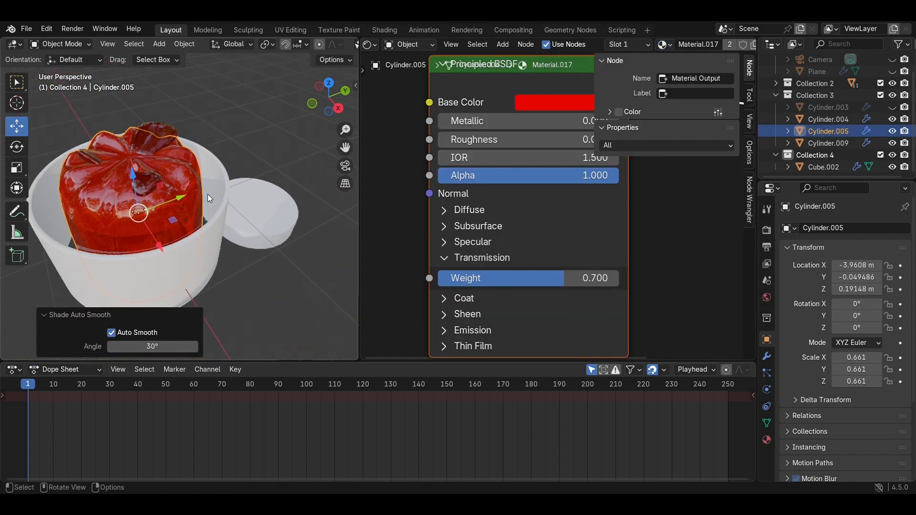
Step: Assign the black Material.002 to the lid beside the jar and save the file
{"action": "left_click", "coordinate": [140, 172]}
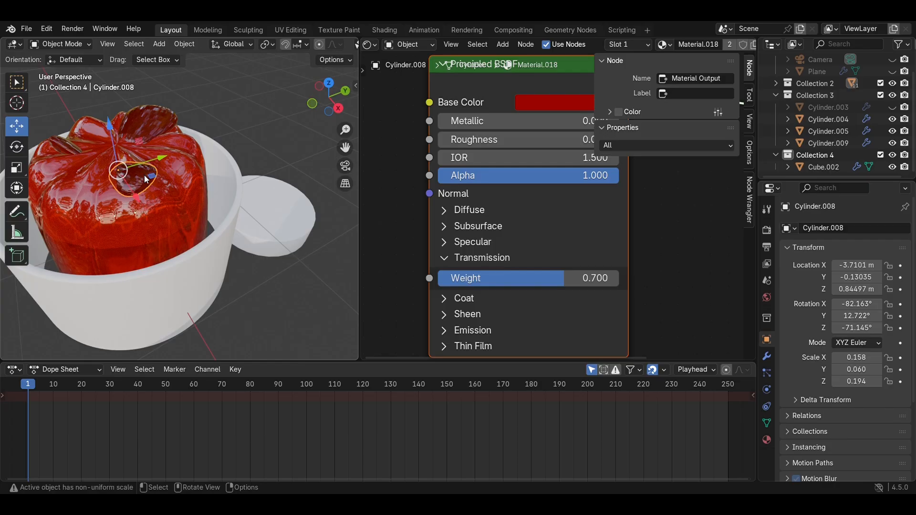
{"action": "left_click", "coordinate": [272, 215]}
{"action": "left_click", "coordinate": [618, 46]}
{"action": "left_click", "coordinate": [635, 86]}
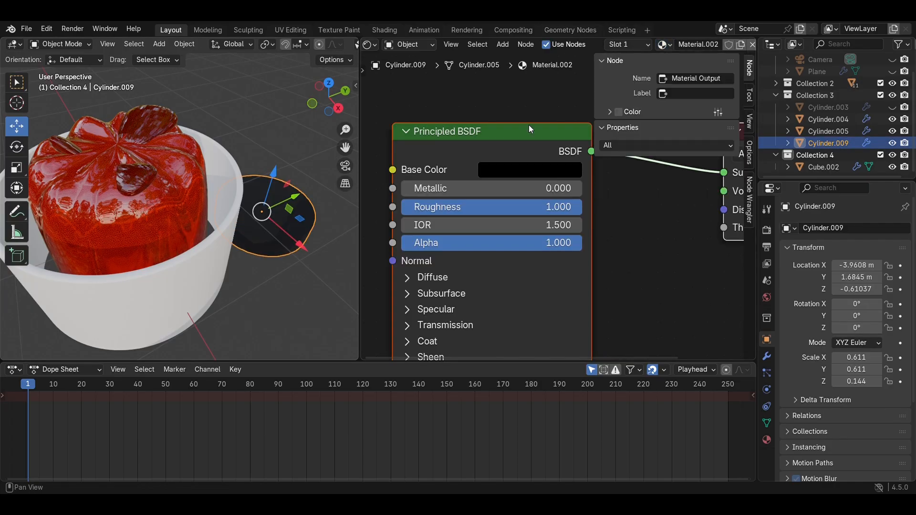
{"action": "left_click", "coordinate": [297, 179]}
{"action": "middle_click_drag", "start_coordinate": [298, 180], "coordinate": [273, 150]}
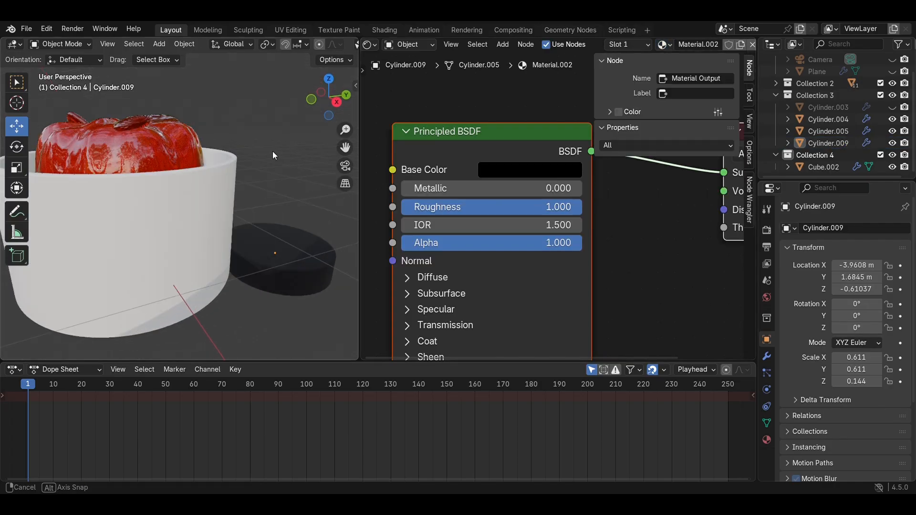
{"action": "scroll", "coordinate": [272, 150], "scroll_direction": "down", "scroll_amount": 5}
{"action": "key", "text": "ctrl+s"}
Step: Create a new material for the white jar and add an Image Texture node to it
{"action": "left_click", "coordinate": [157, 233]}
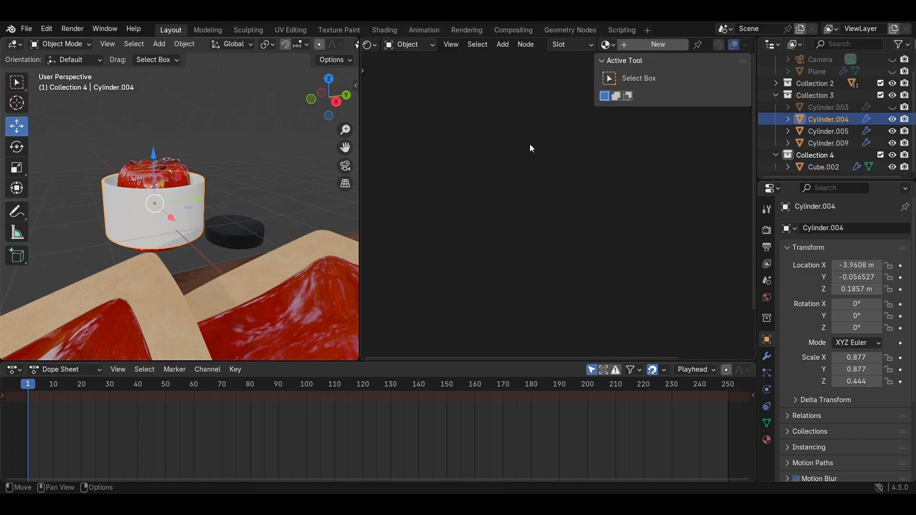
{"action": "key", "text": "Home"}
{"action": "key", "text": "shift+a"}
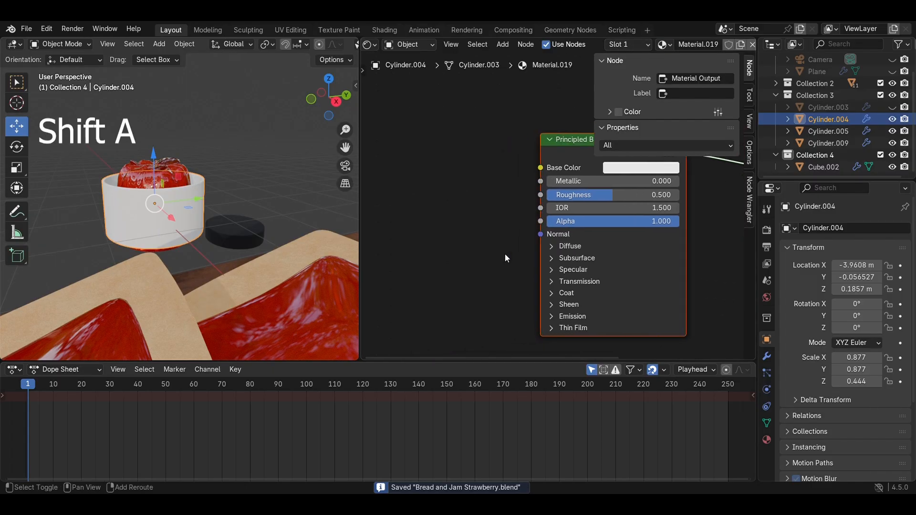
{"action": "type", "text": "image"}
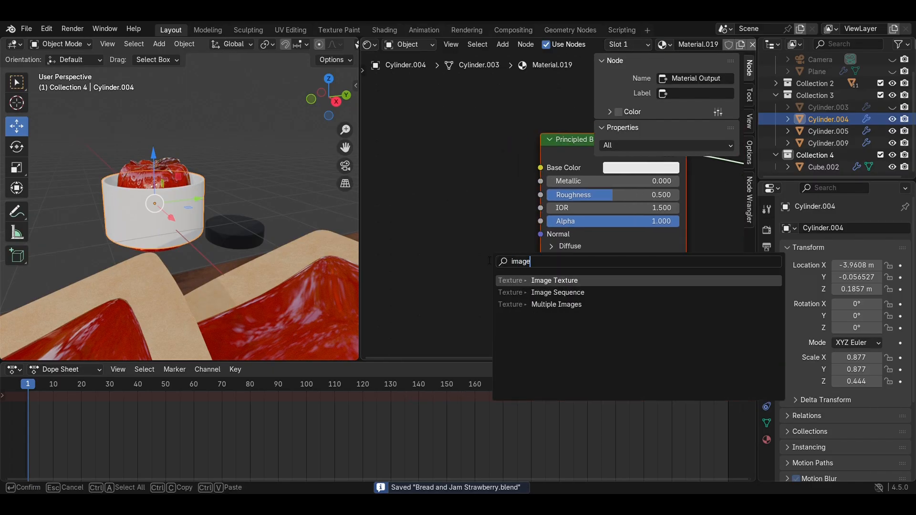
{"action": "key", "text": "Return"}
Step: Connect the Image Texture's Color to the Principled BSDF's Base Color and add texture coordinate and mapping nodes to the image node
{"action": "left_click", "coordinate": [398, 150]}
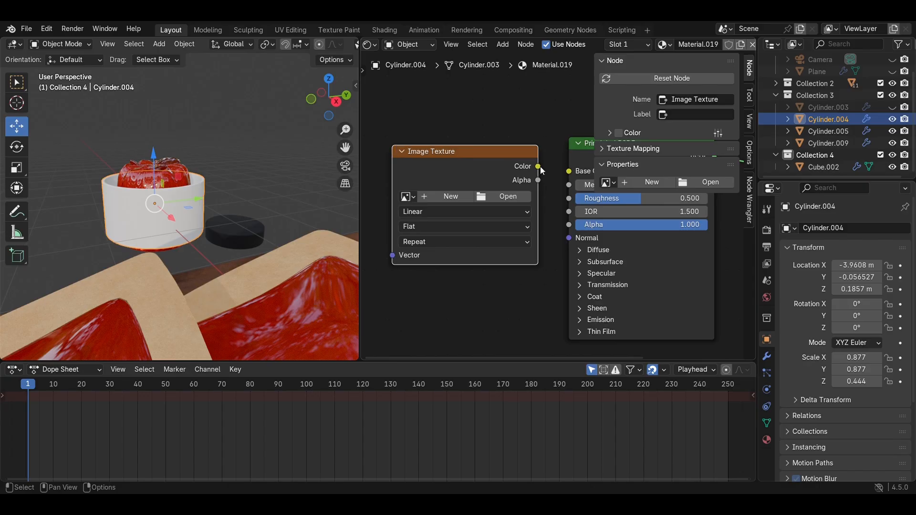
{"action": "left_click_drag", "start_coordinate": [541, 169], "coordinate": [569, 171]}
{"action": "key", "text": "ctrl+t"}
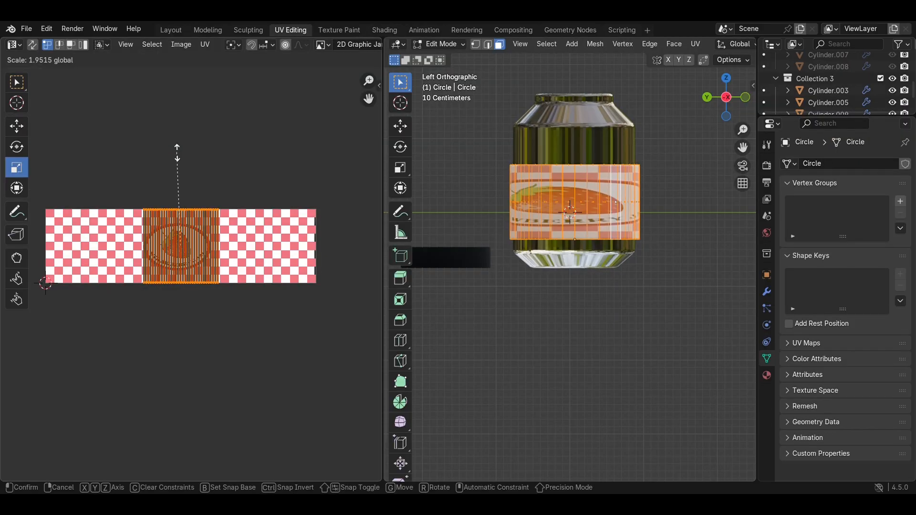
Step: Scale the label's UVs to the image height, then stretch them horizontally until the strawberry logo looks undistorted on the jar
{"action": "key", "text": "Return"}
{"action": "scroll", "coordinate": [220, 227], "scroll_direction": "up", "scroll_amount": 2}
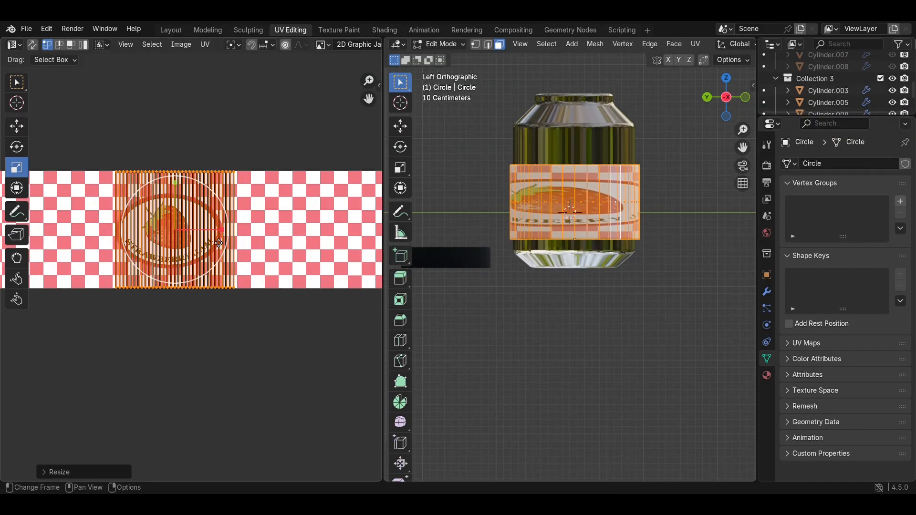
{"action": "left_click_drag", "start_coordinate": [220, 220], "coordinate": [325, 224]}
{"action": "scroll", "coordinate": [320, 229], "scroll_direction": "down", "scroll_amount": 3}
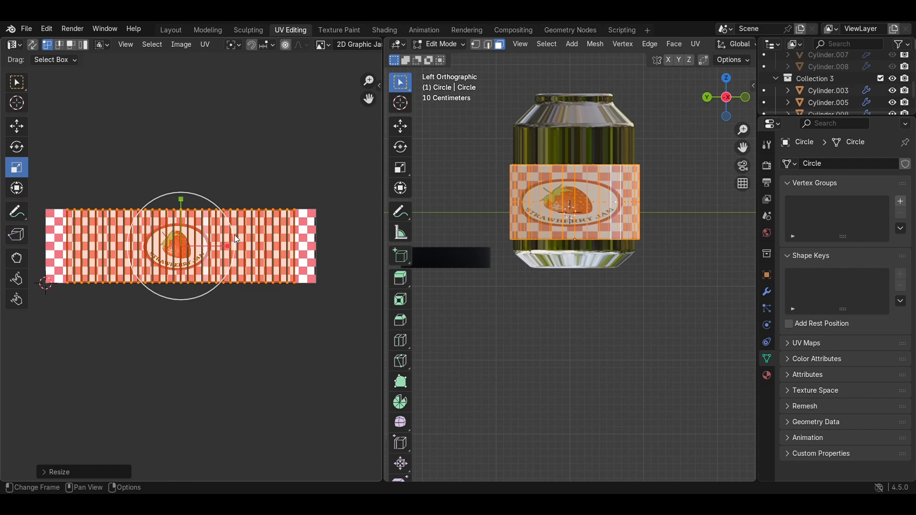
Step: Stretch the label's UVs horizontally to the full width of the label image and return to Object Mode
{"action": "scroll", "coordinate": [587, 251], "scroll_direction": "down", "scroll_amount": 2}
{"action": "middle_click_drag", "start_coordinate": [592, 252], "coordinate": [497, 261]}
{"action": "scroll", "coordinate": [341, 272], "scroll_direction": "up", "scroll_amount": 2}
{"action": "scroll", "coordinate": [237, 249], "scroll_direction": "down", "scroll_amount": 1}
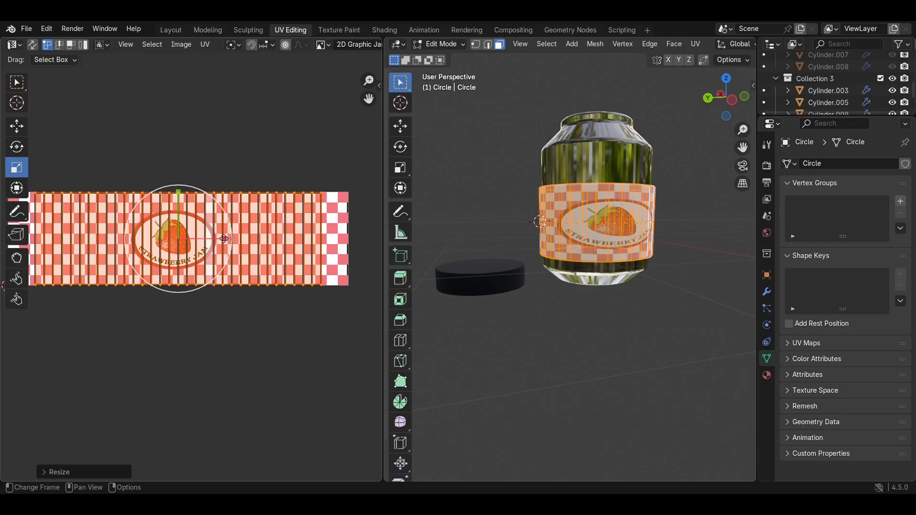
{"action": "left_click_drag", "start_coordinate": [224, 238], "coordinate": [249, 237]}
{"action": "middle_click_drag", "start_coordinate": [487, 172], "coordinate": [546, 223]}
{"action": "key", "text": "s"}
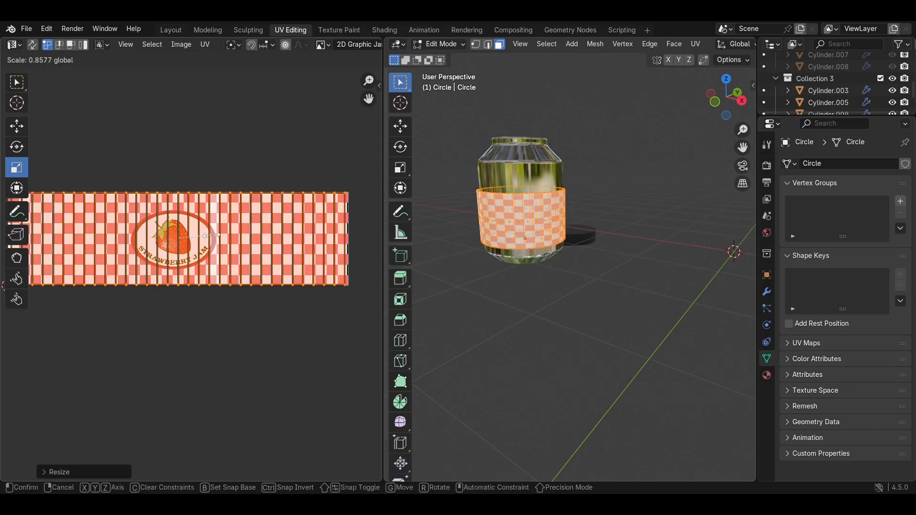
{"action": "left_click", "coordinate": [260, 246]}
{"action": "scroll", "coordinate": [260, 245], "scroll_direction": "down", "scroll_amount": 1}
{"action": "middle_click_drag", "start_coordinate": [673, 311], "coordinate": [689, 323]}
{"action": "key", "text": "Tab"}
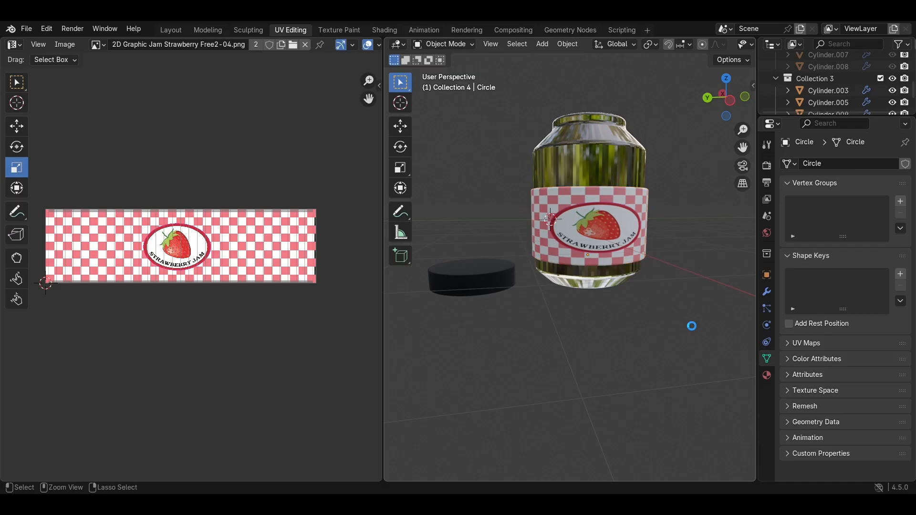
Step: Save the file and show the jar through the camera in the Layout workspace
{"action": "key", "text": "ctrl+s"}
{"action": "left_click", "coordinate": [170, 30]}
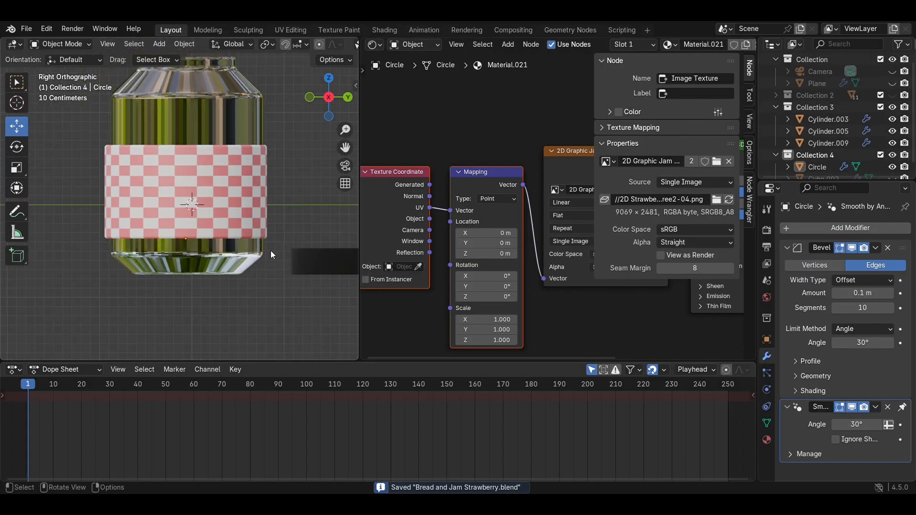
{"action": "key", "text": "KP_0"}
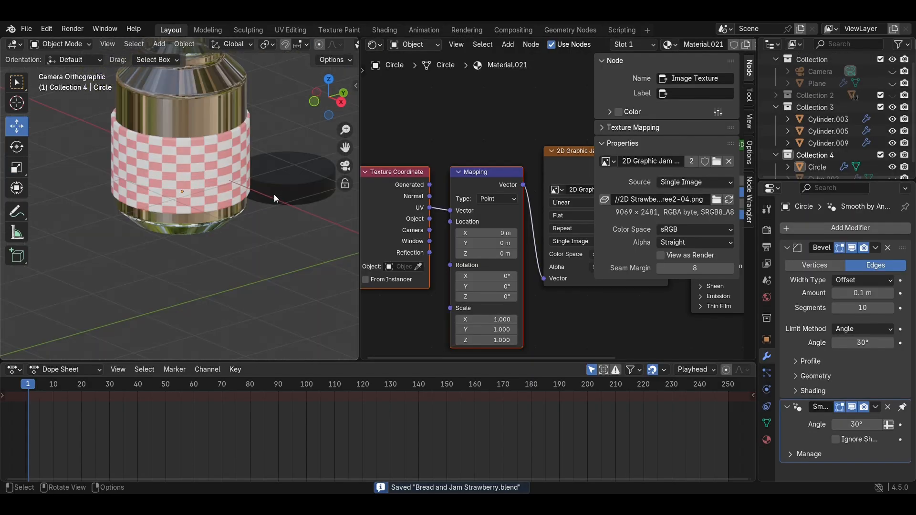
Step: Try to turn the logo toward the camera with a 51.5° Y rotation in the label's Mapping node
{"action": "left_click", "coordinate": [178, 173]}
{"action": "left_click_drag", "start_coordinate": [494, 288], "coordinate": [513, 289]}
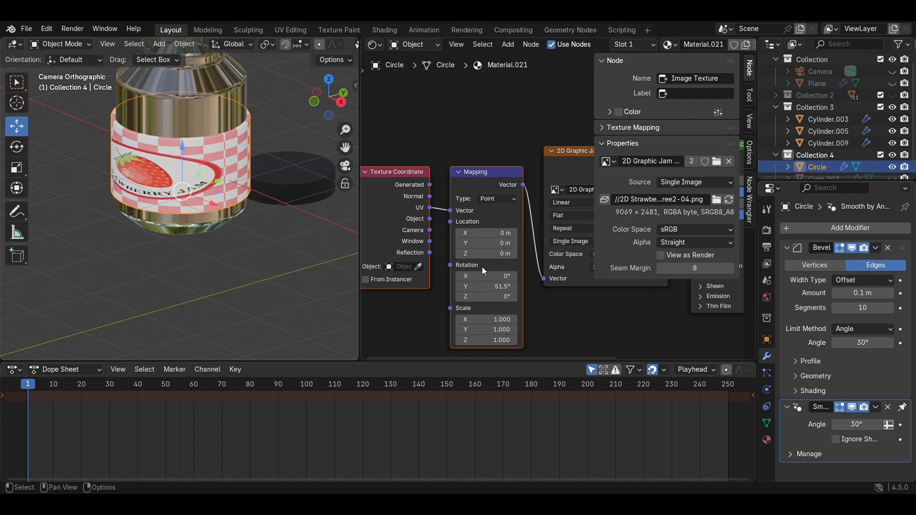
{"action": "key", "text": "BackSpace"}
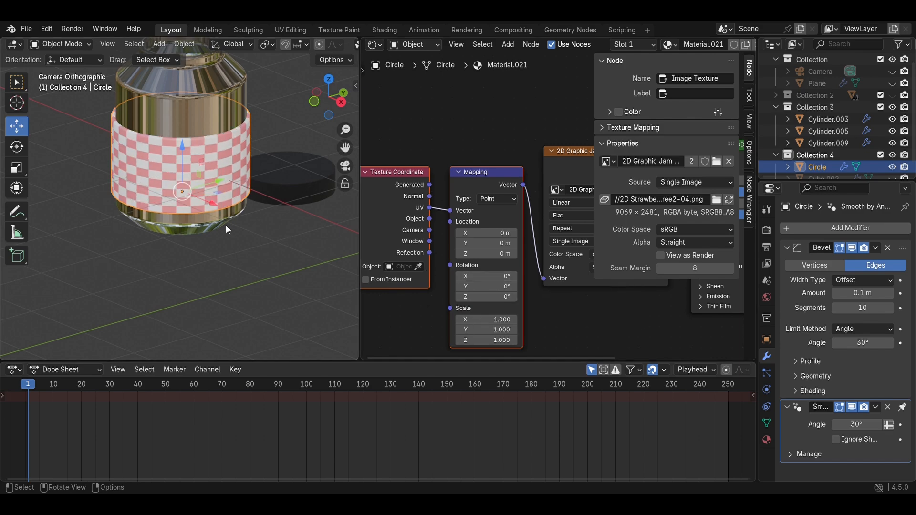
Step: Rotate the jar, its jam and its label together by -107° about the Z axis from the top view
{"action": "left_click", "coordinate": [329, 79]}
{"action": "left_click_drag", "start_coordinate": [233, 260], "coordinate": [26, 133]}
{"action": "key", "text": "r"}
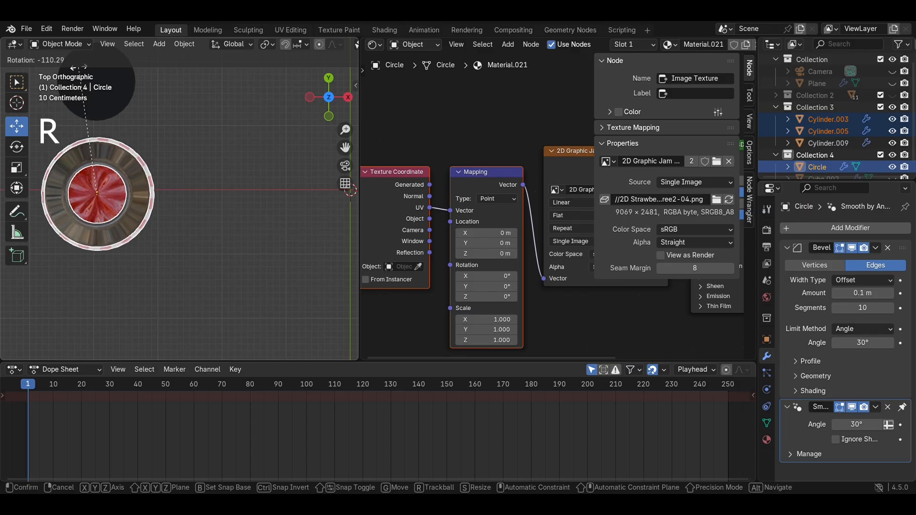
{"action": "left_click", "coordinate": [87, 76]}
{"action": "key", "text": "KP_0"}
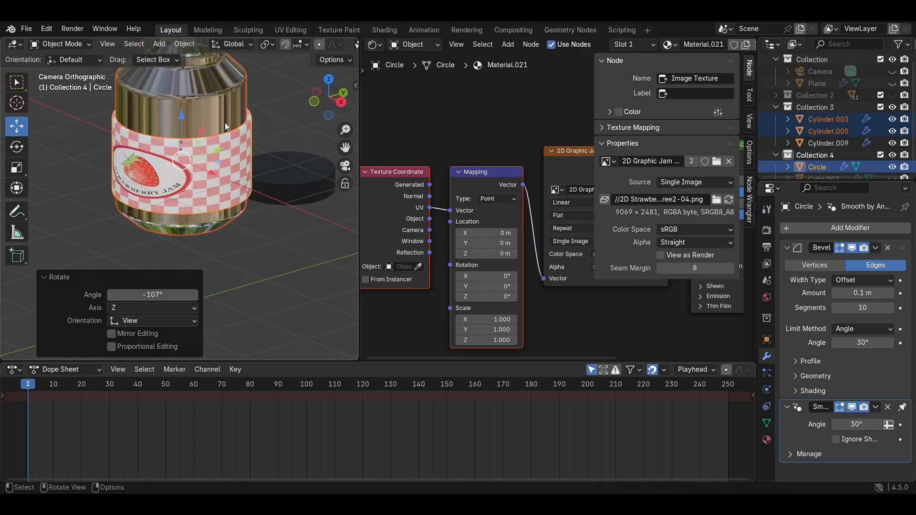
Step: Set the label's Z rotation to 156.45° so the strawberry logo faces the camera, and save the file
{"action": "left_click", "coordinate": [356, 86]}
{"action": "left_click_drag", "start_coordinate": [275, 178], "coordinate": [237, 190]}
{"action": "left_click", "coordinate": [69, 230]}
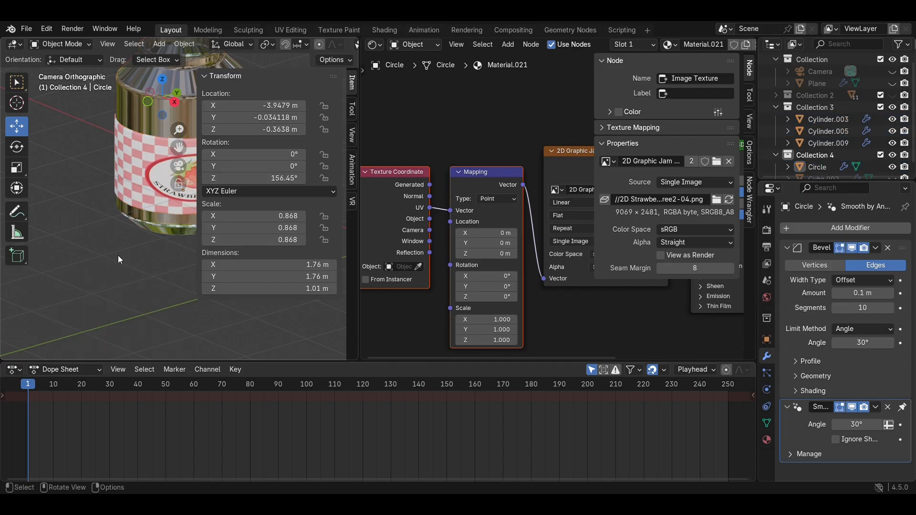
{"action": "left_click", "coordinate": [240, 72]}
{"action": "key", "text": "KP_0"}
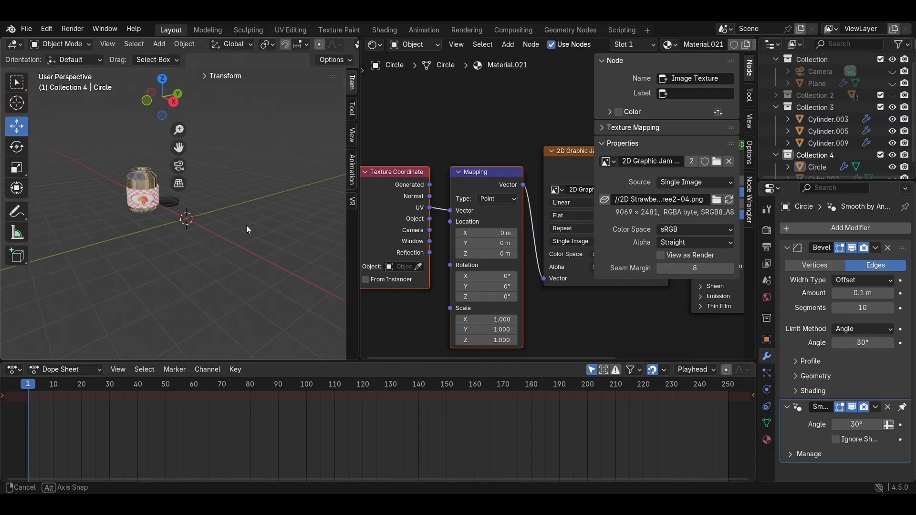
{"action": "key", "text": "ctrl+s"}
Step: Show Collection 2 with the bread slices again and hide the glass jar and its label
{"action": "scroll", "coordinate": [127, 270], "scroll_direction": "up", "scroll_amount": 2}
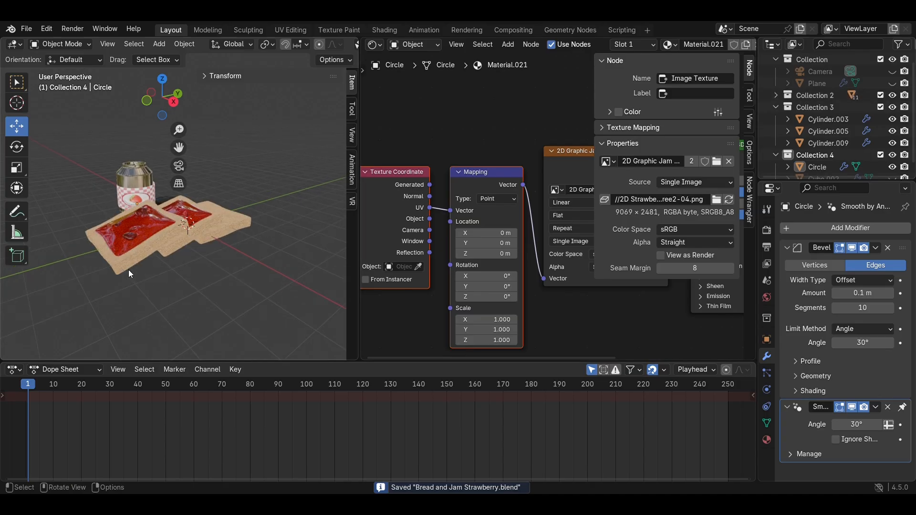
{"action": "key", "text": "KP_0"}
{"action": "left_click", "coordinate": [193, 153]}
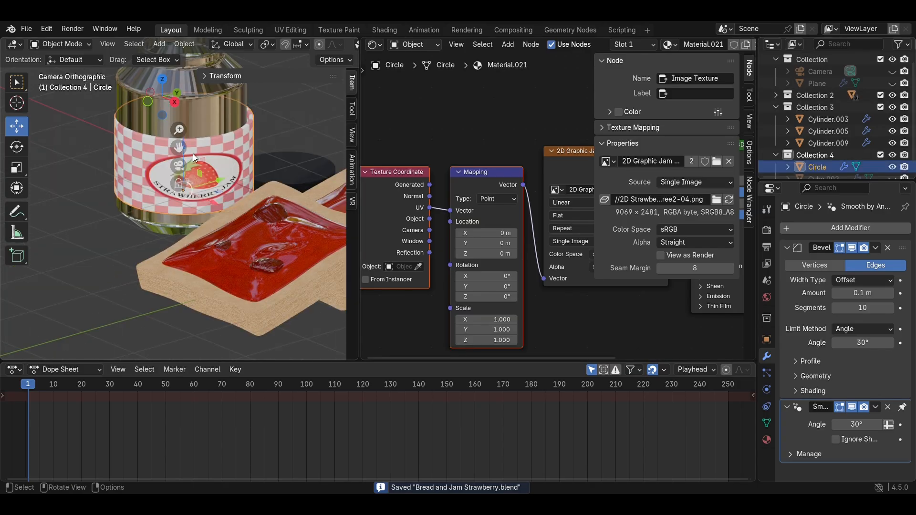
{"action": "left_click", "coordinate": [222, 97]}
{"action": "key", "text": "h"}
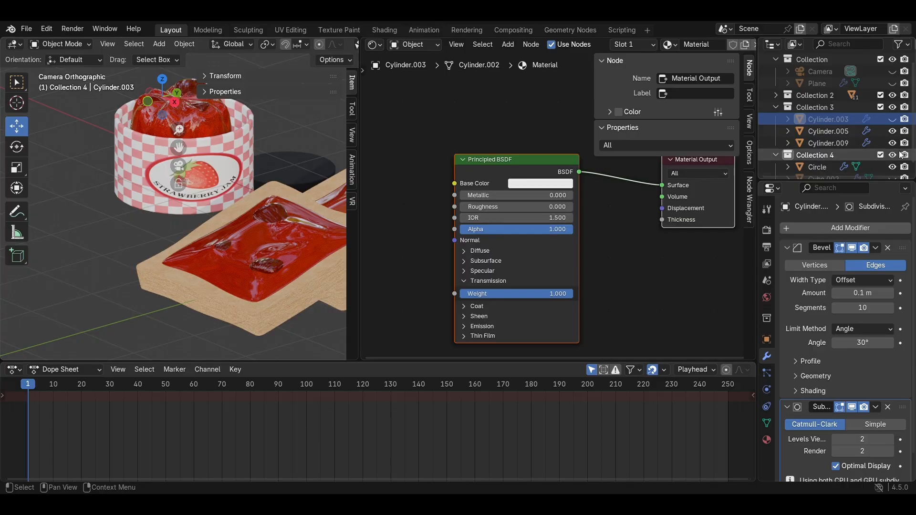
{"action": "left_click", "coordinate": [221, 168]}
{"action": "key", "text": "h"}
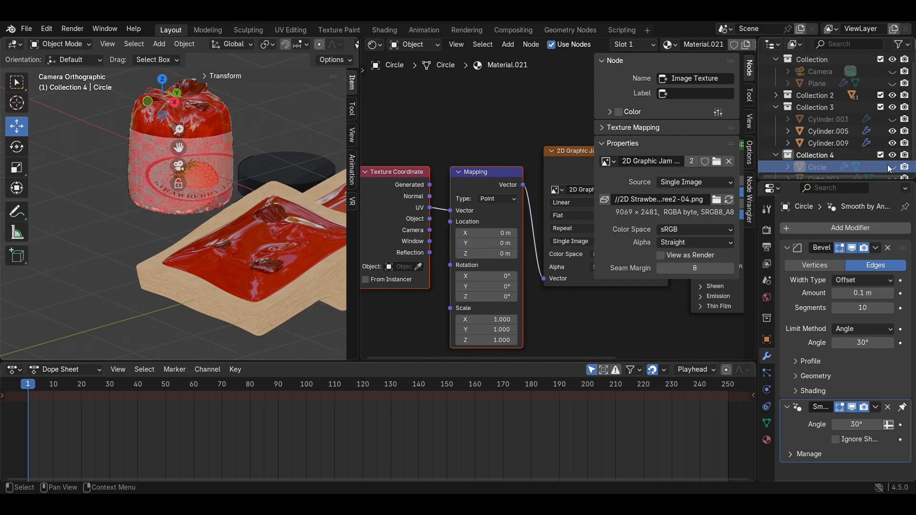
Step: Select the jam inside the jar, unhide the glass jar and view both from the front in Solid shading with X-ray
{"action": "left_click_drag", "start_coordinate": [236, 142], "coordinate": [141, 109]}
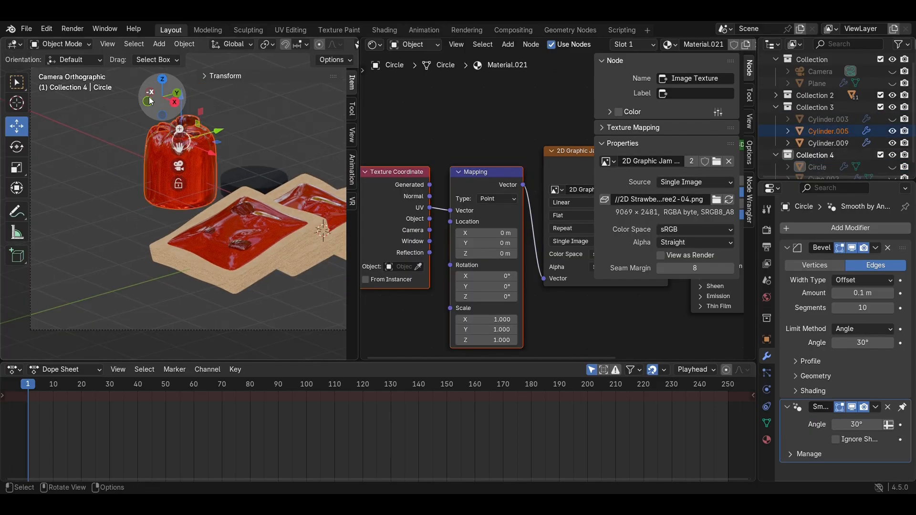
{"action": "left_click", "coordinate": [148, 102]}
{"action": "key", "text": "KP_Decimal"}
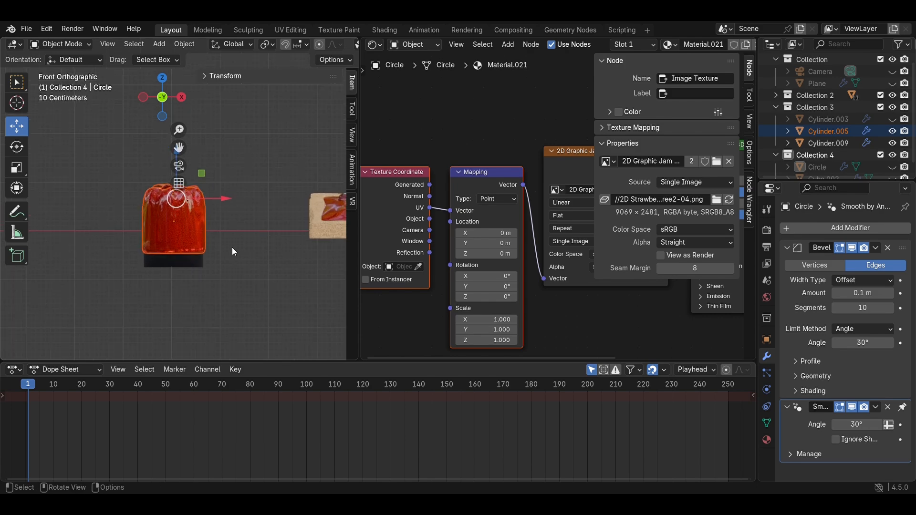
{"action": "left_click", "coordinate": [893, 119]}
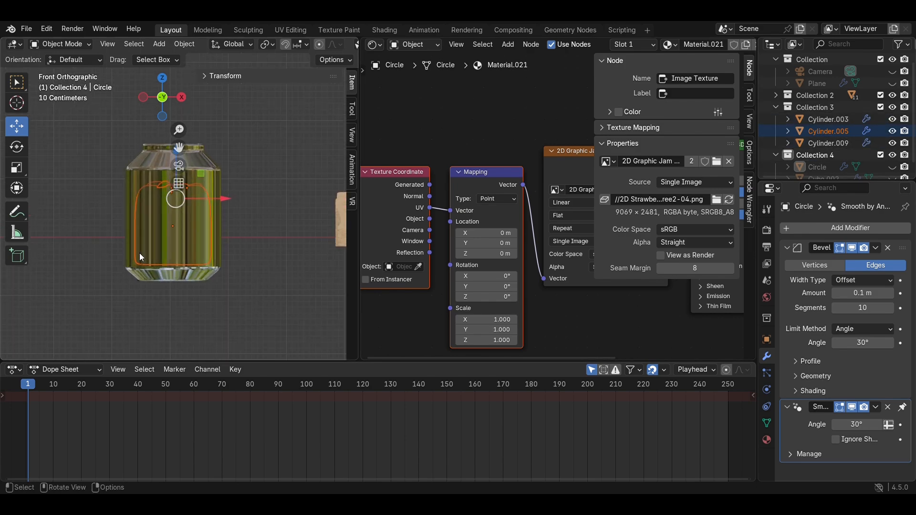
{"action": "key", "text": "z"}
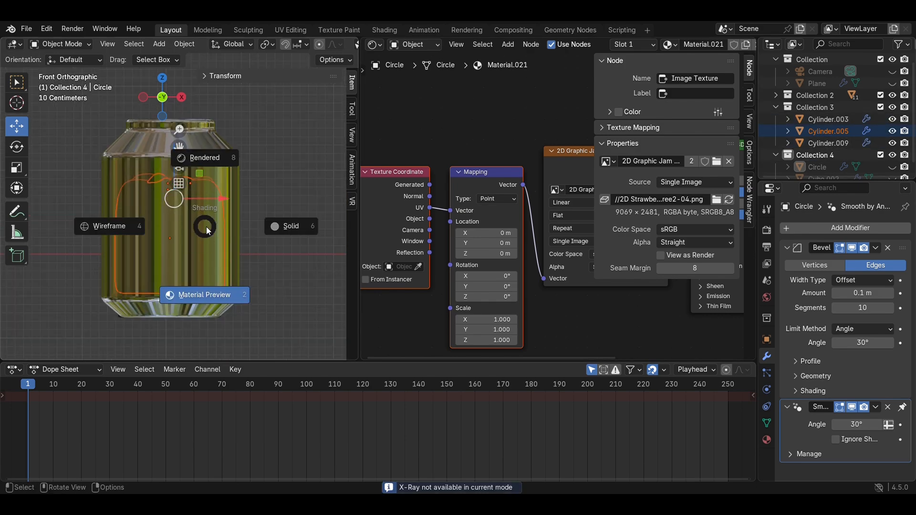
{"action": "left_click", "coordinate": [297, 234]}
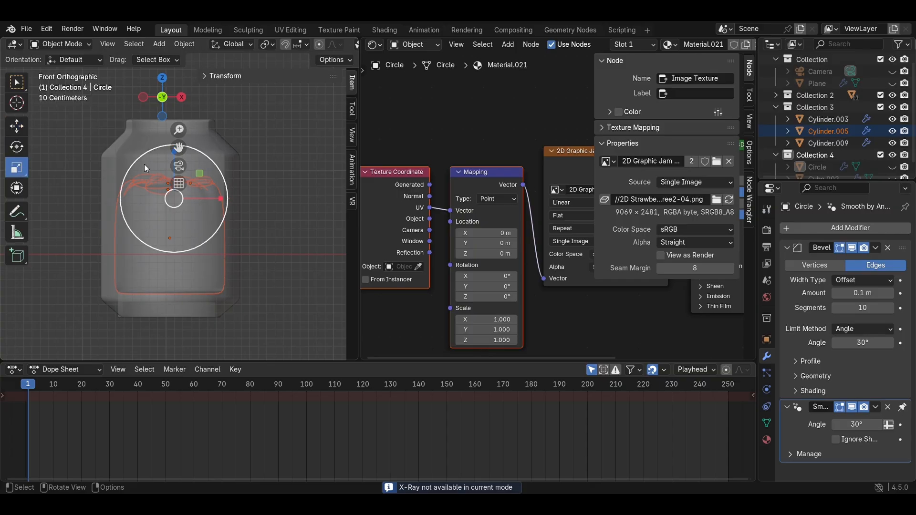
Step: Scale the jam by 1.341 along Z, raise it 0.38529 m to fit inside the jar, and save the file
{"action": "left_click_drag", "start_coordinate": [177, 151], "coordinate": [159, 160]}
{"action": "left_click", "coordinate": [17, 127]}
{"action": "scroll", "coordinate": [196, 228], "scroll_direction": "down", "scroll_amount": 2}
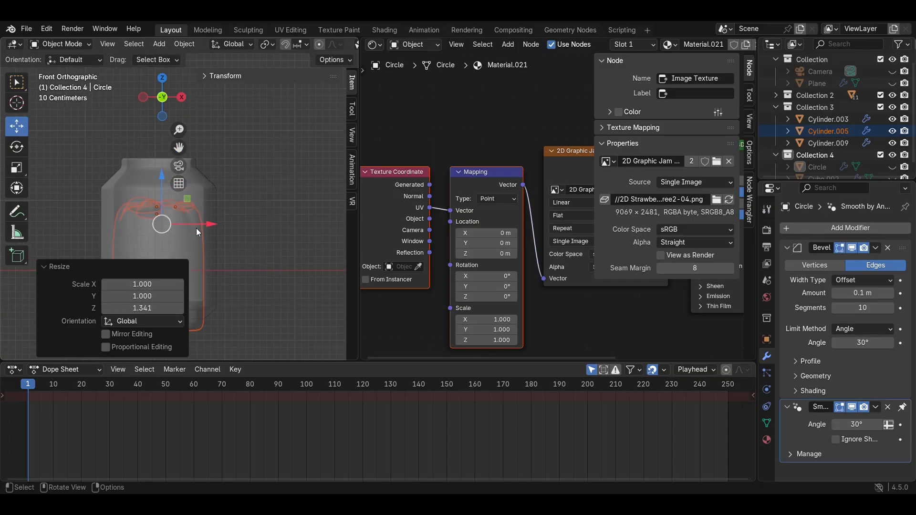
{"action": "middle_click_drag", "start_coordinate": [199, 222], "coordinate": [293, 213], "text": "shift"}
{"action": "left_click_drag", "start_coordinate": [266, 188], "coordinate": [270, 162]}
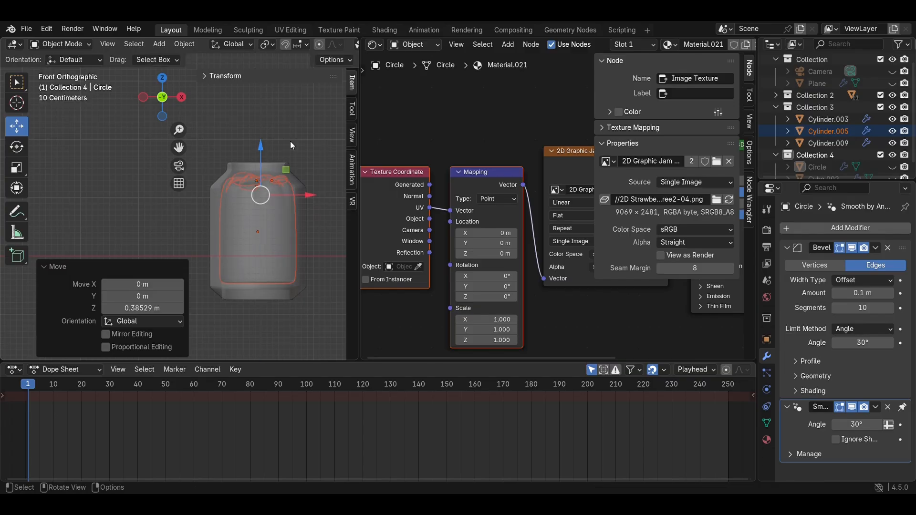
{"action": "left_click", "coordinate": [321, 128]}
{"action": "key", "text": "ctrl+s"}
{"action": "key", "text": "KP_0"}
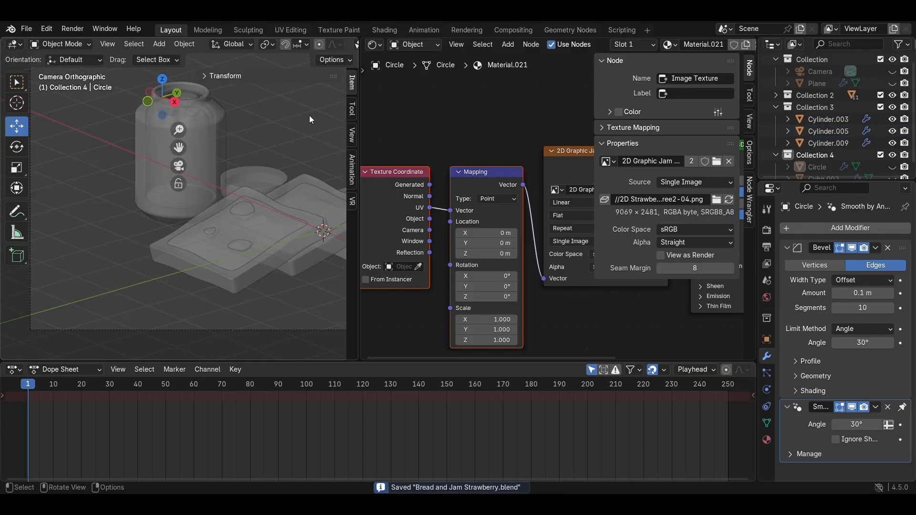
Step: Unhide the label, raise it about 0.25 m along Z on the jar, and save the file
{"action": "middle_click_drag", "start_coordinate": [309, 119], "coordinate": [252, 247], "text": "shift"}
{"action": "left_click", "coordinate": [892, 167]}
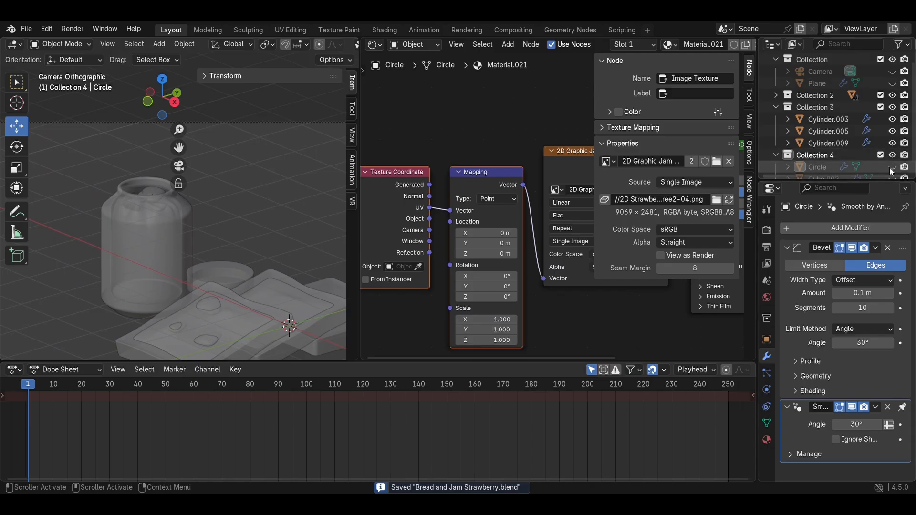
{"action": "left_click", "coordinate": [150, 284]}
{"action": "key", "text": "g"}
{"action": "key", "text": "z"}
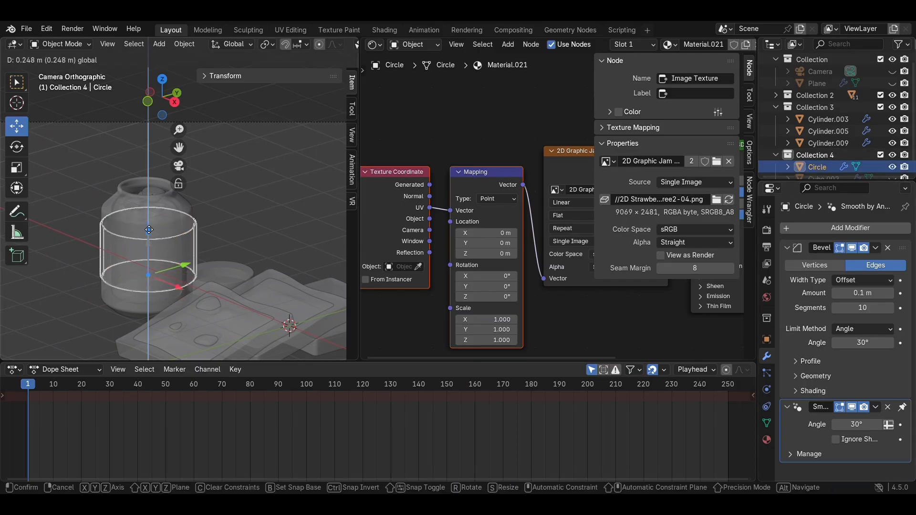
{"action": "left_click_drag", "start_coordinate": [144, 226], "coordinate": [144, 226]}
{"action": "left_click", "coordinate": [255, 202]}
{"action": "scroll", "coordinate": [254, 203], "scroll_direction": "down", "scroll_amount": 1}
{"action": "key", "text": "ctrl+s"}
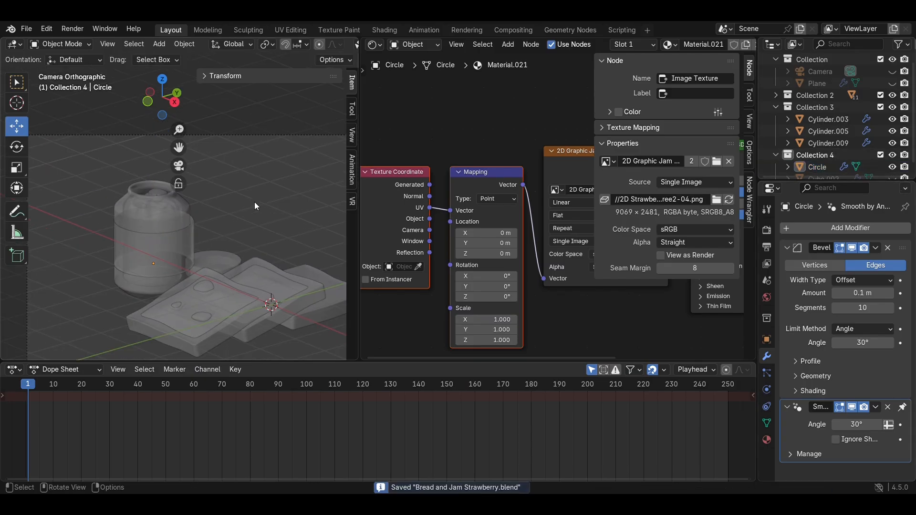
Step: Return the viewport to Material Preview shading with X-ray turned off
{"action": "key", "text": "alt+z"}
{"action": "key", "text": "z"}
{"action": "left_click", "coordinate": [268, 278]}
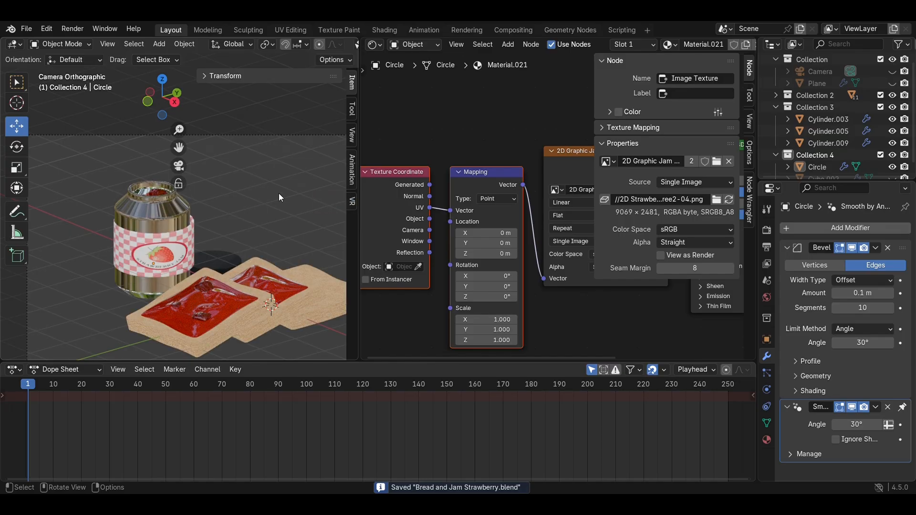
{"action": "scroll", "coordinate": [281, 193], "scroll_direction": "down", "scroll_amount": 2}
{"action": "scroll", "coordinate": [883, 129], "scroll_direction": "up", "scroll_amount": 1}
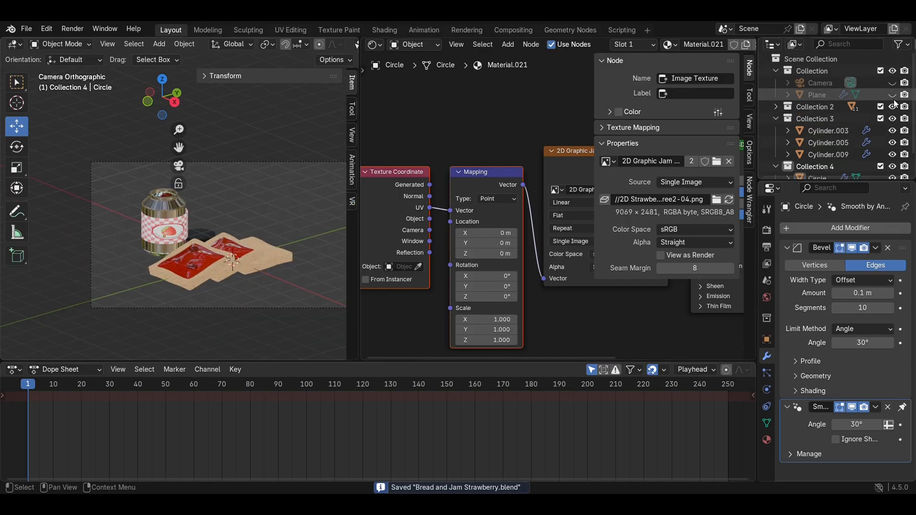
Step: Unhide the floor plane and the wooden board Cube.002 under the bread
{"action": "left_click", "coordinate": [892, 95]}
{"action": "scroll", "coordinate": [248, 260], "scroll_direction": "up", "scroll_amount": 2}
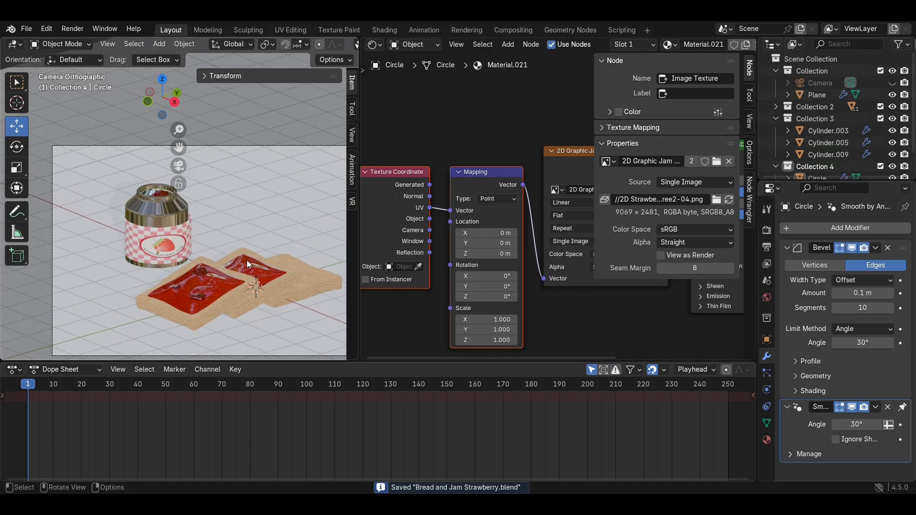
{"action": "scroll", "coordinate": [859, 143], "scroll_direction": "down", "scroll_amount": 2}
{"action": "left_click", "coordinate": [893, 167]}
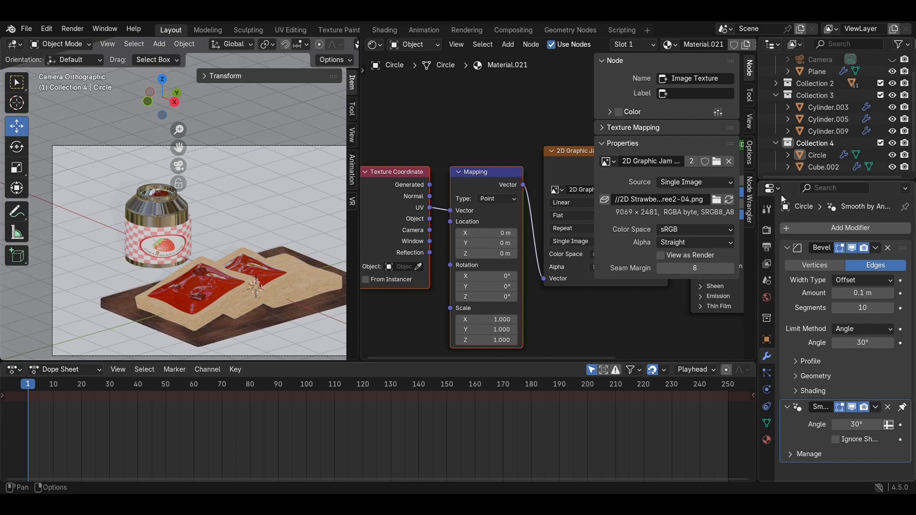
Step: Raise the whole jar together with its lid about 0.47 m along Z onto the floor plane, and save the file
{"action": "middle_click_drag", "start_coordinate": [197, 219], "coordinate": [210, 258]}
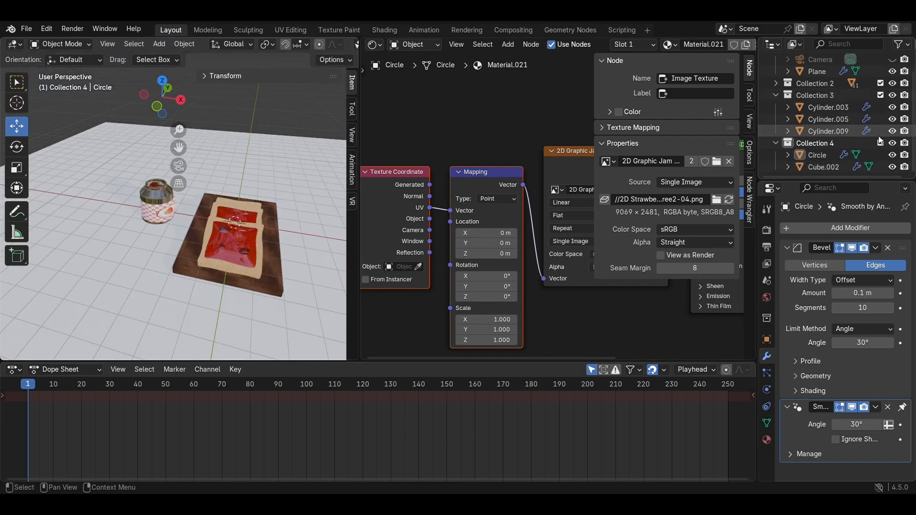
{"action": "scroll", "coordinate": [878, 114], "scroll_direction": "up", "scroll_amount": 2}
{"action": "left_click", "coordinate": [893, 95]}
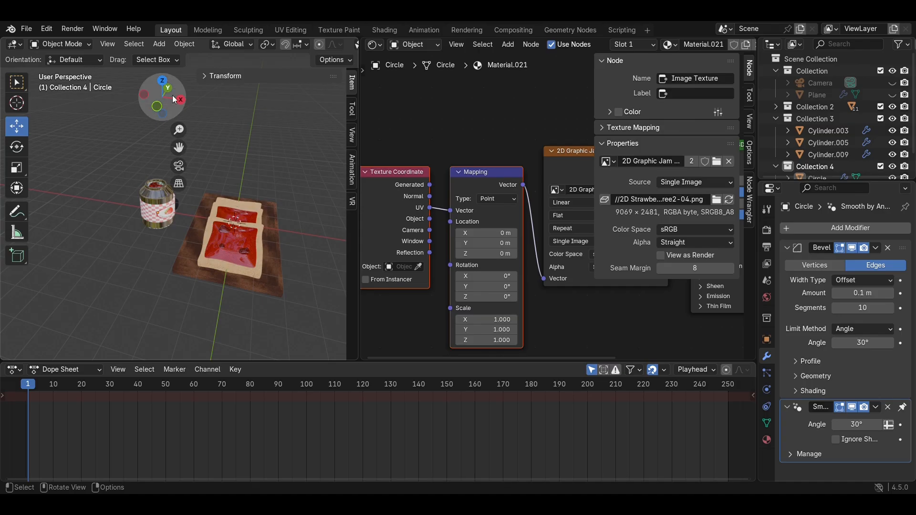
{"action": "left_click", "coordinate": [161, 82]}
{"action": "left_click_drag", "start_coordinate": [186, 282], "coordinate": [120, 174]}
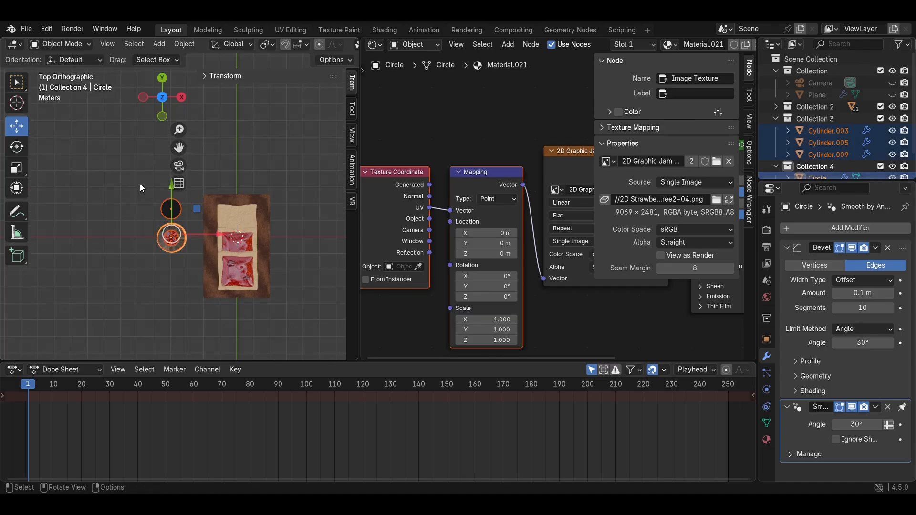
{"action": "left_click", "coordinate": [162, 116]}
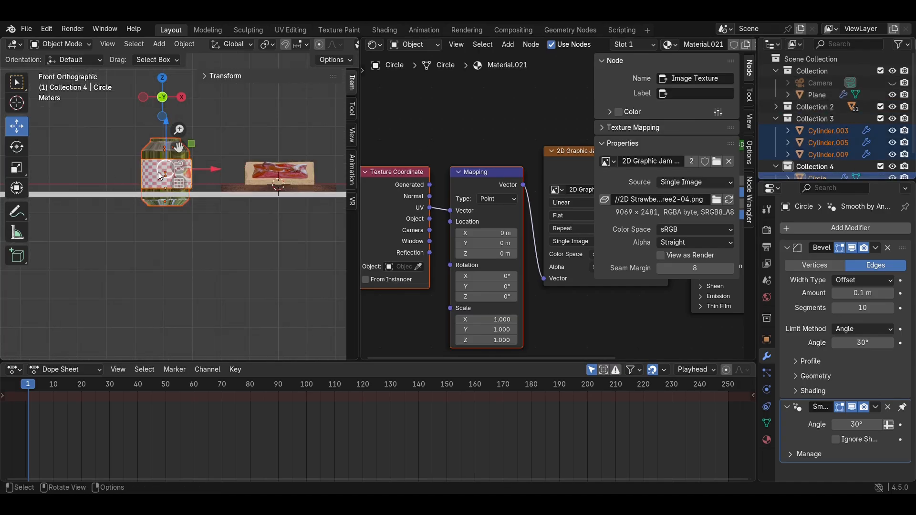
{"action": "key", "text": "KP_Decimal"}
{"action": "key", "text": "g"}
{"action": "key", "text": "z"}
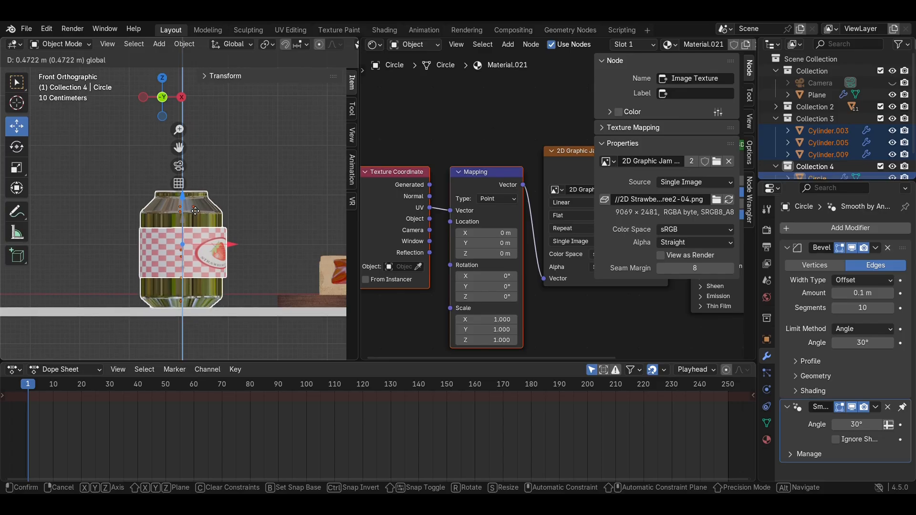
{"action": "left_click", "coordinate": [193, 210]}
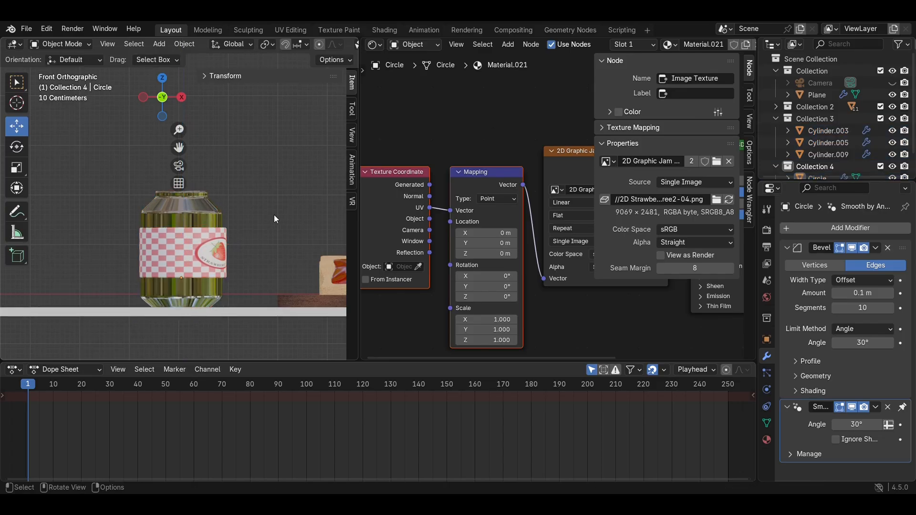
{"action": "key", "text": "KP_0"}
{"action": "key", "text": "ctrl+s"}
Step: Give the floor plane a new material with a yellow base color
{"action": "left_click", "coordinate": [304, 219]}
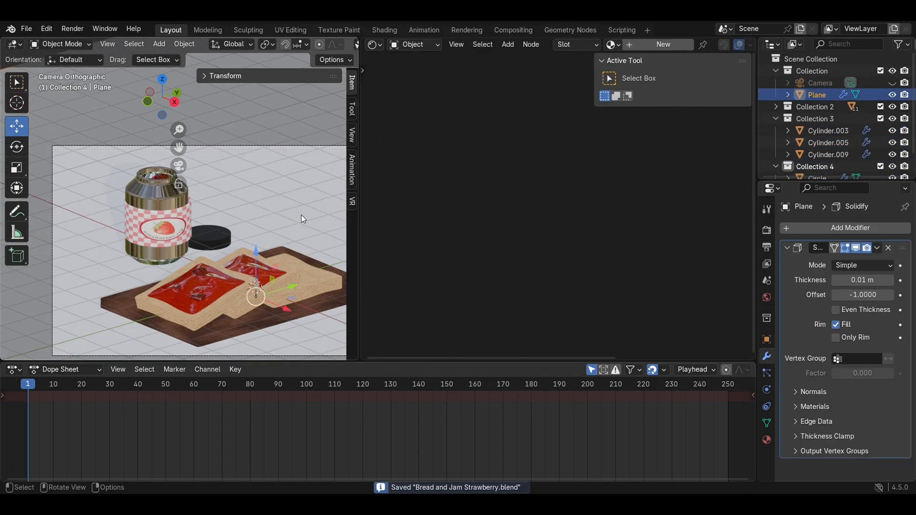
{"action": "left_click", "coordinate": [668, 45]}
{"action": "left_click", "coordinate": [555, 185]}
{"action": "left_click_drag", "start_coordinate": [540, 246], "coordinate": [535, 250]}
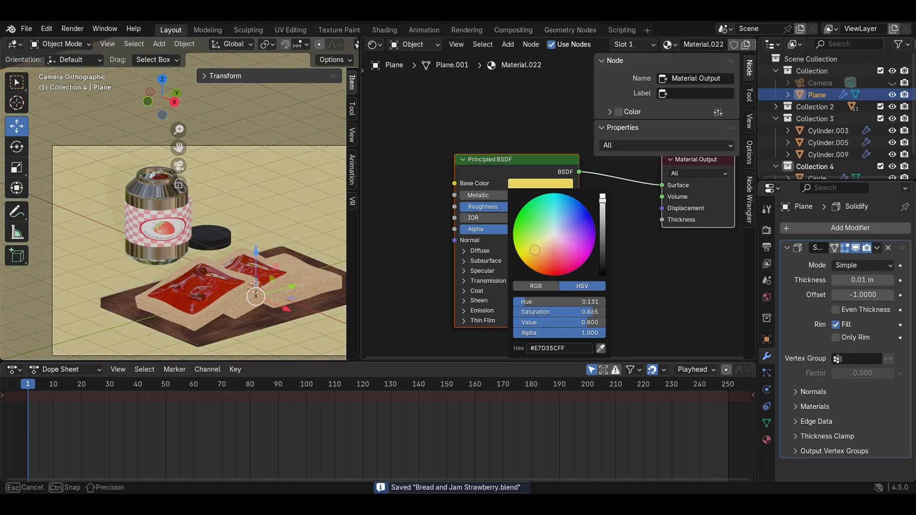
Step: Preview the scene in Rendered shading, return to Material Preview, and save the file
{"action": "scroll", "coordinate": [259, 173], "scroll_direction": "down", "scroll_amount": 2}
{"action": "key", "text": "z"}
{"action": "left_click", "coordinate": [257, 167]}
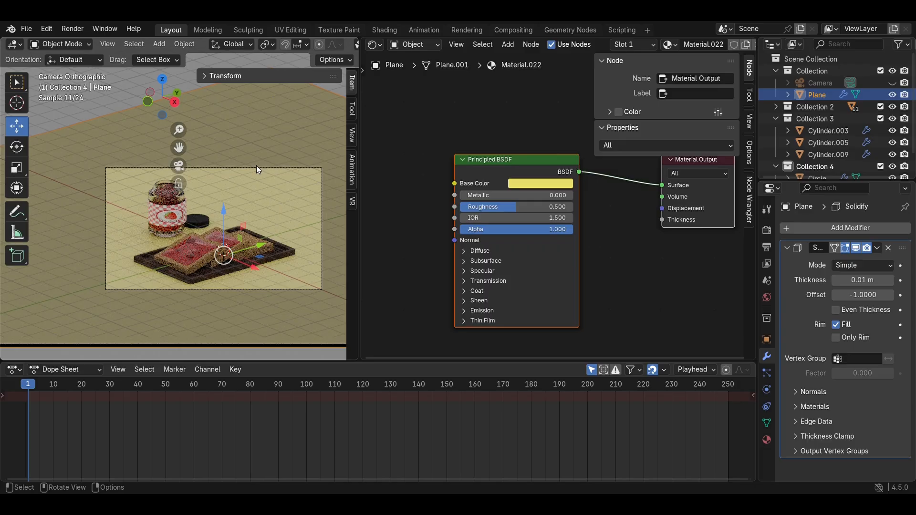
{"action": "key", "text": "z"}
{"action": "left_click", "coordinate": [273, 242]}
{"action": "key", "text": "ctrl+s"}
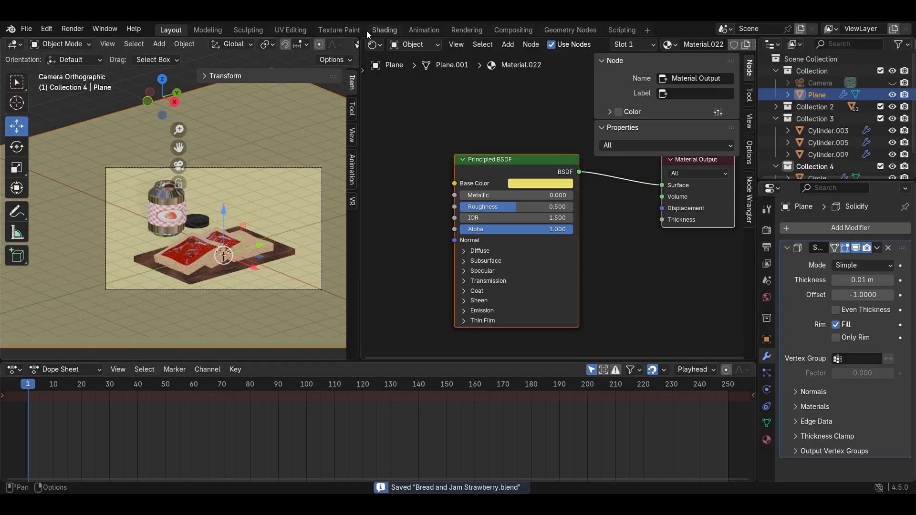
Step: Replace the Shader Editor with a second 3D viewport and lighten the floor material's base color to a pale yellow of about #E7E099
{"action": "left_click", "coordinate": [377, 45]}
{"action": "left_click", "coordinate": [405, 76]}
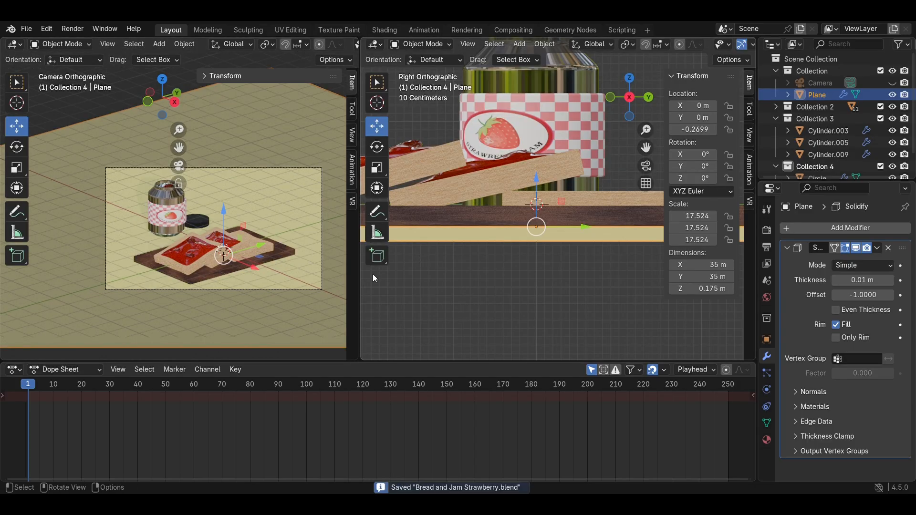
{"action": "left_click", "coordinate": [764, 441]}
{"action": "left_click", "coordinate": [868, 354]}
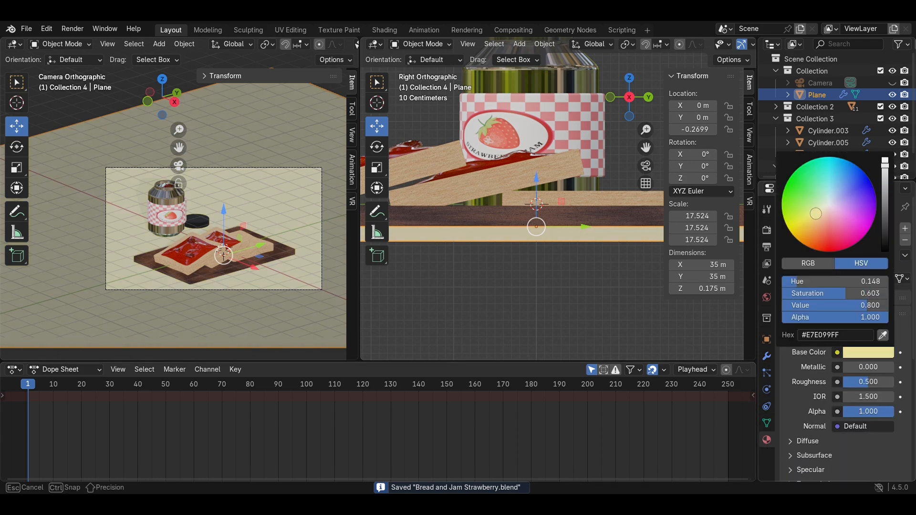
Step: Select the jar and lid with the floor temporarily hidden, and shift them along X toward the wooden board
{"action": "scroll", "coordinate": [214, 228], "scroll_direction": "up", "scroll_amount": 1}
{"action": "scroll", "coordinate": [573, 151], "scroll_direction": "down", "scroll_amount": 5}
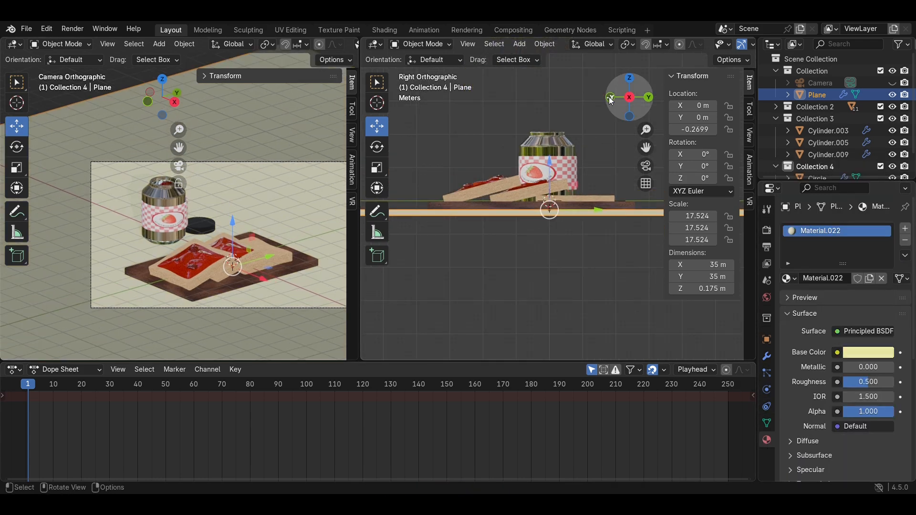
{"action": "left_click", "coordinate": [611, 98]}
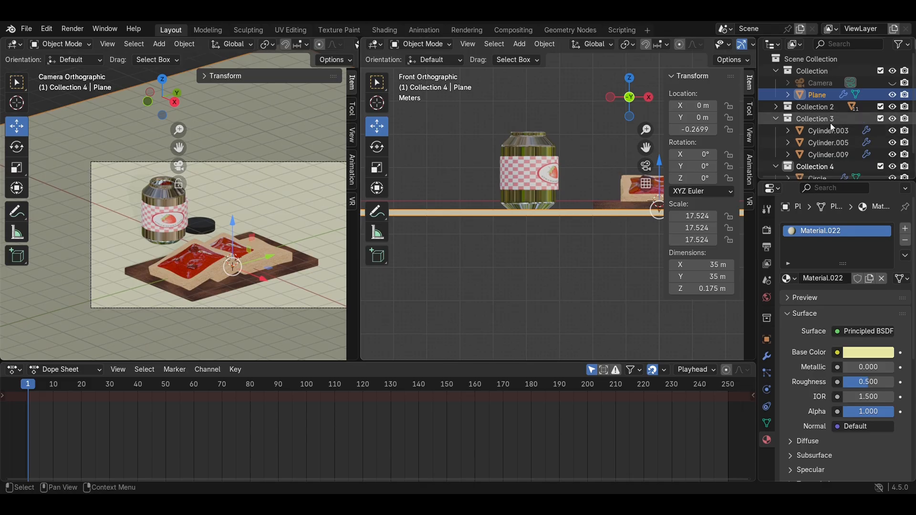
{"action": "left_click", "coordinate": [892, 95]}
{"action": "scroll", "coordinate": [533, 204], "scroll_direction": "up", "scroll_amount": 4}
{"action": "left_click_drag", "start_coordinate": [577, 245], "coordinate": [400, 60]}
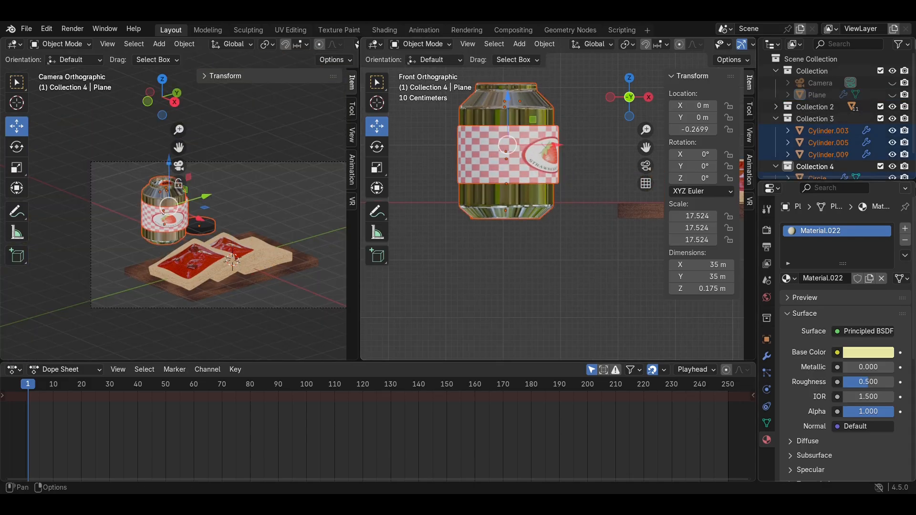
{"action": "left_click", "coordinate": [892, 94]}
{"action": "key", "text": "g"}
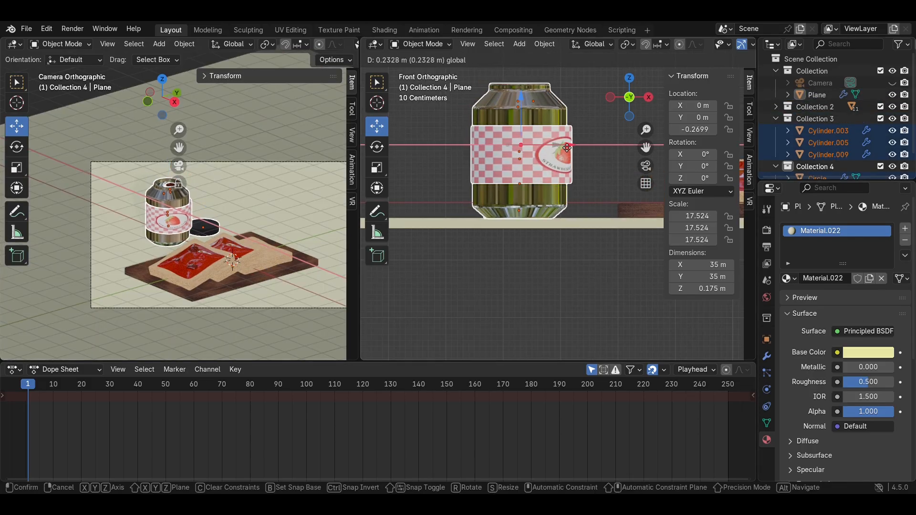
{"action": "left_click", "coordinate": [573, 147]}
Step: Raise the jar and lid about 0.025 m along Z to rest on the floor, and save the file
{"action": "key", "text": "g"}
{"action": "key", "text": "z"}
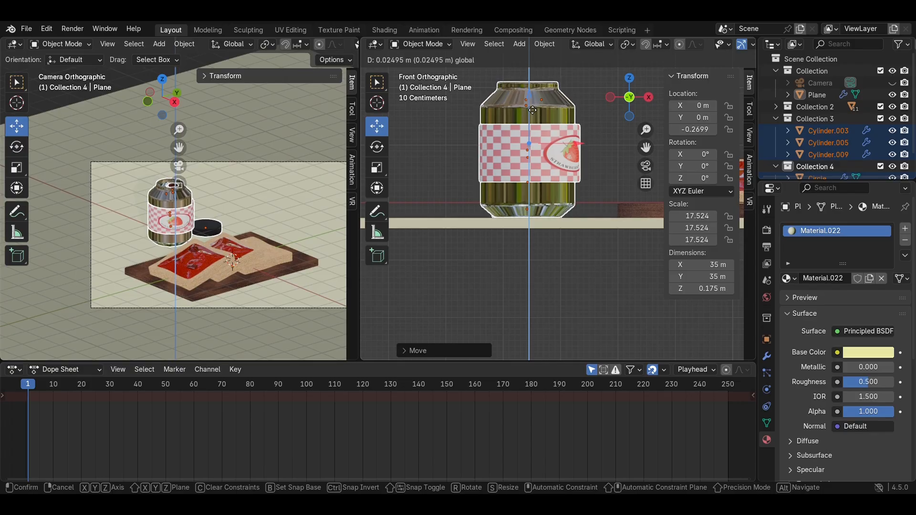
{"action": "left_click_drag", "start_coordinate": [533, 110], "coordinate": [533, 110]}
{"action": "left_click", "coordinate": [592, 99]}
{"action": "key", "text": "ctrl+s"}
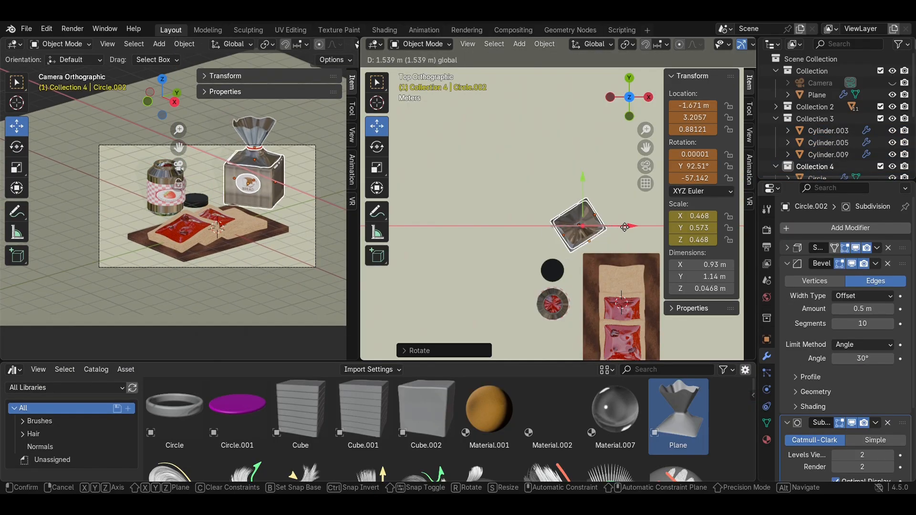
Step: Shift the bread bag slightly along Y and rotate it in the top view until its label's Z rotation is about -56.6°
{"action": "key", "text": "r"}
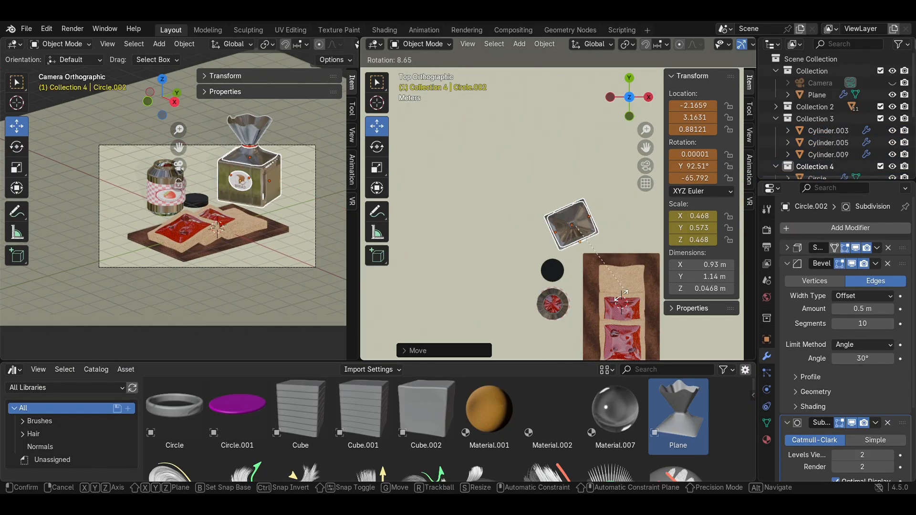
{"action": "left_click", "coordinate": [619, 292]}
{"action": "left_click_drag", "start_coordinate": [583, 179], "coordinate": [583, 182]}
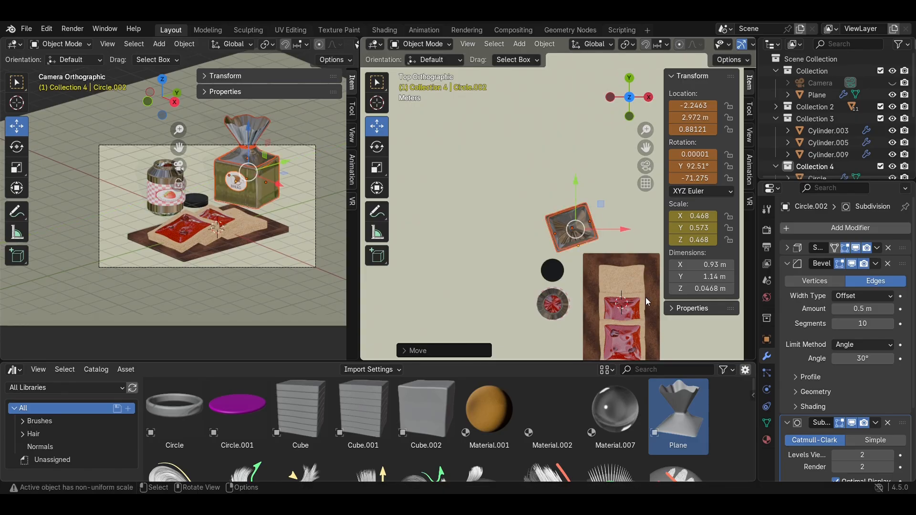
{"action": "key", "text": "r"}
{"action": "left_click", "coordinate": [635, 300]}
{"action": "key", "text": "r"}
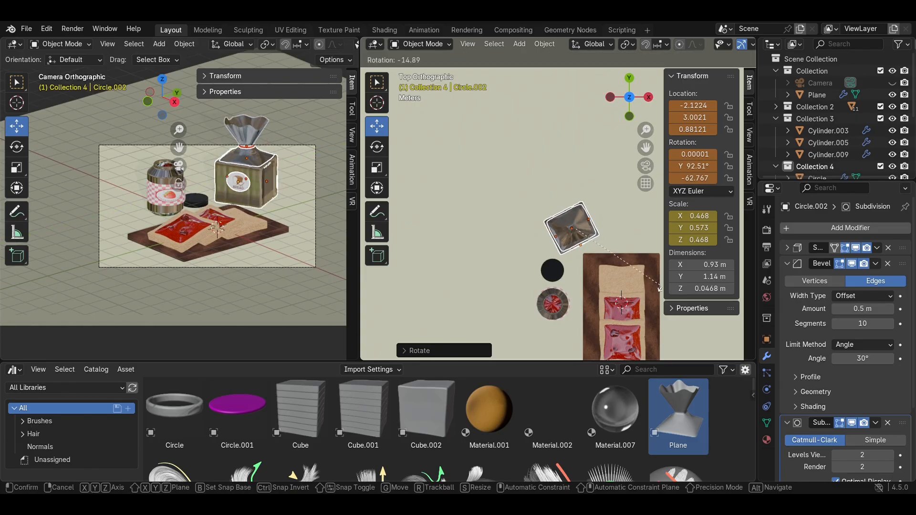
{"action": "left_click", "coordinate": [663, 275]}
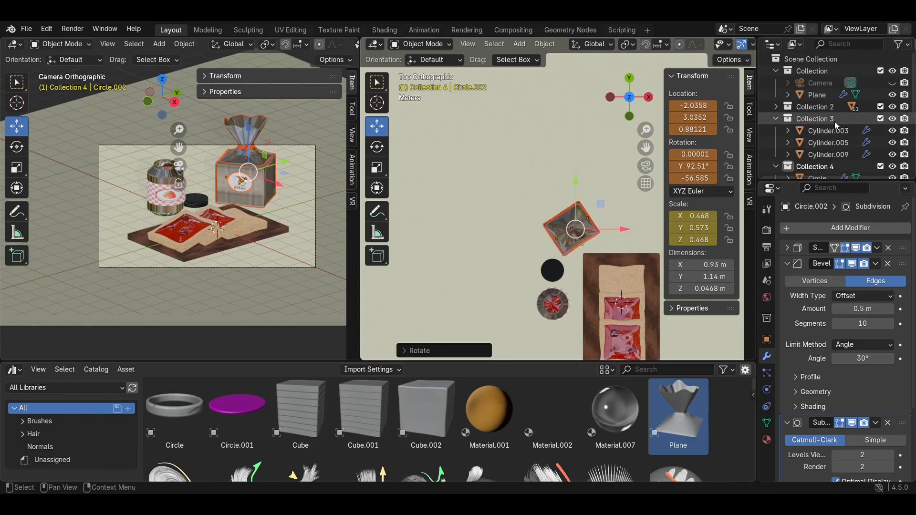
Step: Set the camera's orthographic scale to 11.314 and its Z location to 5.2283 m
{"action": "left_click", "coordinate": [817, 94]}
{"action": "left_click", "coordinate": [820, 83]}
{"action": "left_click", "coordinate": [768, 391]}
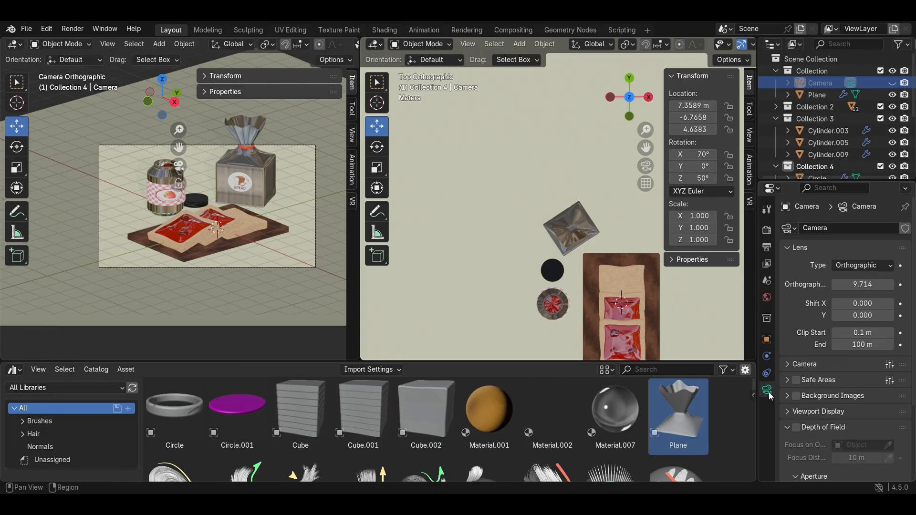
{"action": "mouse_move", "coordinate": [864, 284]}
{"action": "left_mouse_down"}
{"action": "mouse_move", "coordinate": [883, 285]}
{"action": "mouse_move", "coordinate": [864, 300]}
{"action": "mouse_move", "coordinate": [859, 289]}
{"action": "mouse_move", "coordinate": [869, 289]}
{"action": "left_mouse_up"}
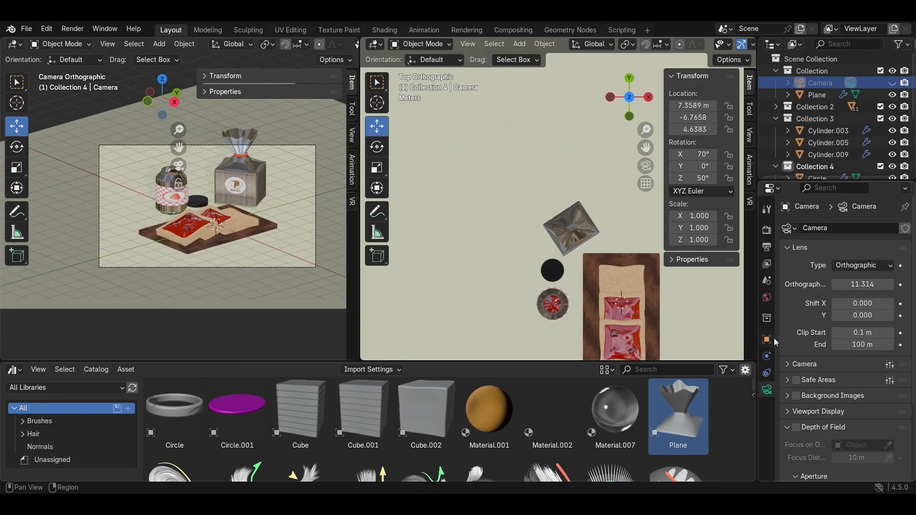
{"action": "left_click", "coordinate": [767, 340]}
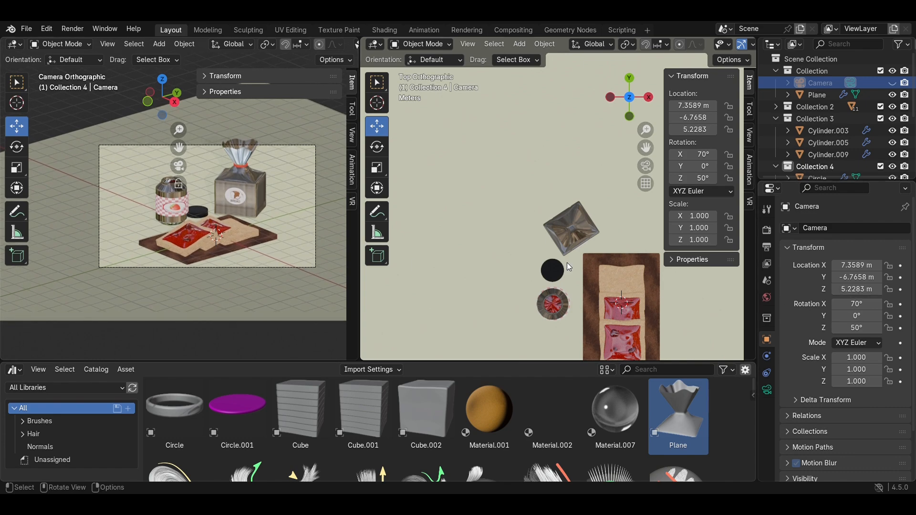
Step: Duplicate the floor plane, place the copy at about Z 0.132 m, and move the original plane down along Z
{"action": "scroll", "coordinate": [567, 262], "scroll_direction": "down", "scroll_amount": 7}
{"action": "left_click", "coordinate": [656, 277]}
{"action": "left_click", "coordinate": [629, 117]}
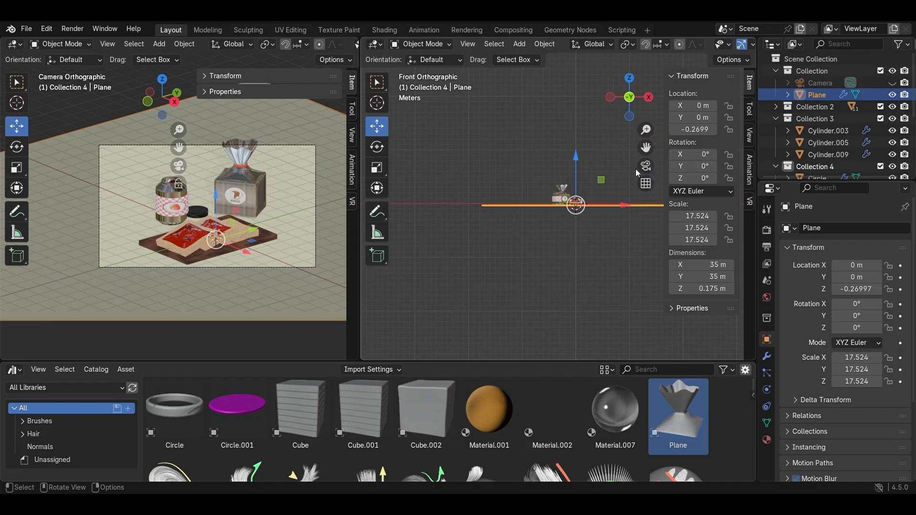
{"action": "scroll", "coordinate": [618, 221], "scroll_direction": "up", "scroll_amount": 6}
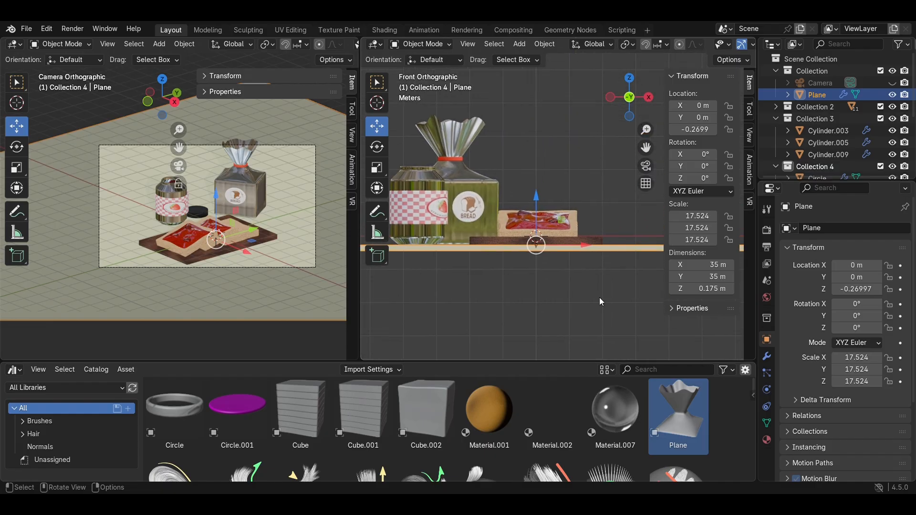
{"action": "key", "text": "shift+d"}
{"action": "key", "text": "z"}
{"action": "left_click", "coordinate": [582, 254]}
{"action": "left_click", "coordinate": [579, 248]}
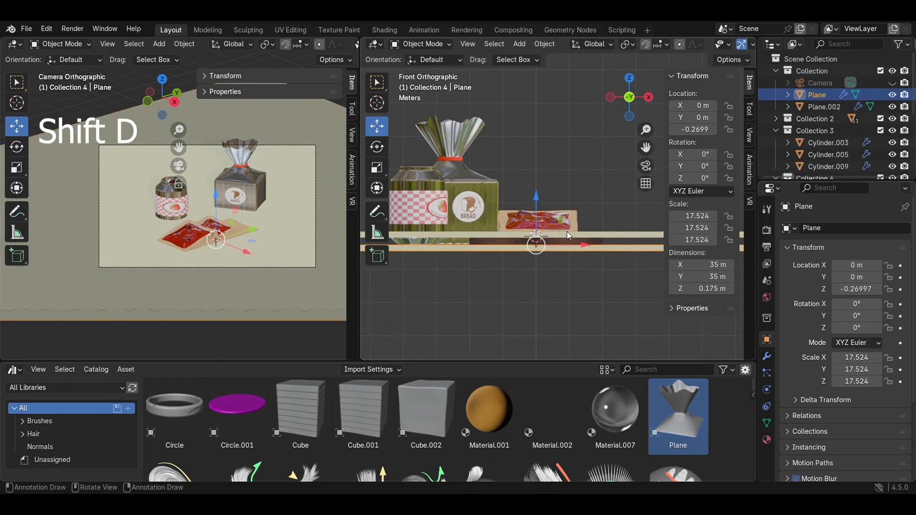
{"action": "left_click_drag", "start_coordinate": [536, 197], "coordinate": [536, 278]}
Step: Scale the duplicated plane down uniformly to 4.799 and lower it to Z -0.2834 m beneath the wooden board
{"action": "left_click", "coordinate": [593, 235]}
{"action": "key", "text": "s"}
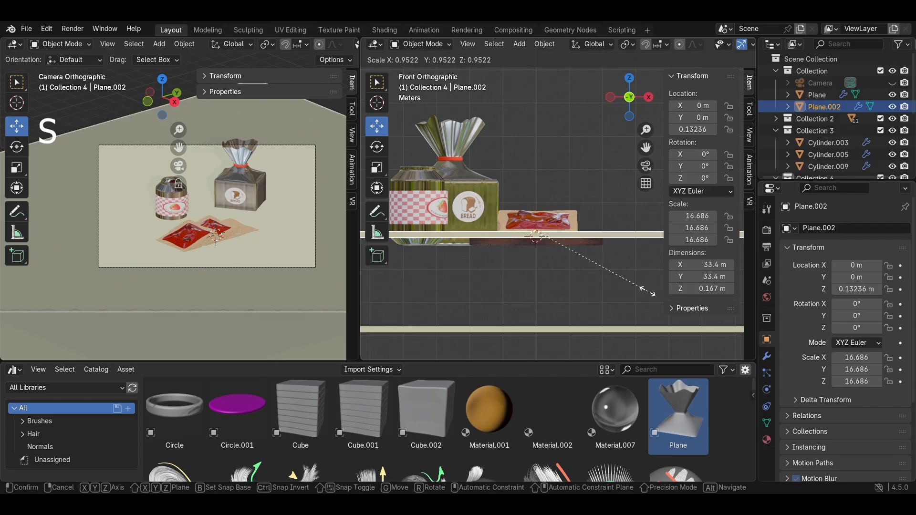
{"action": "left_click", "coordinate": [578, 262]}
{"action": "key", "text": "s"}
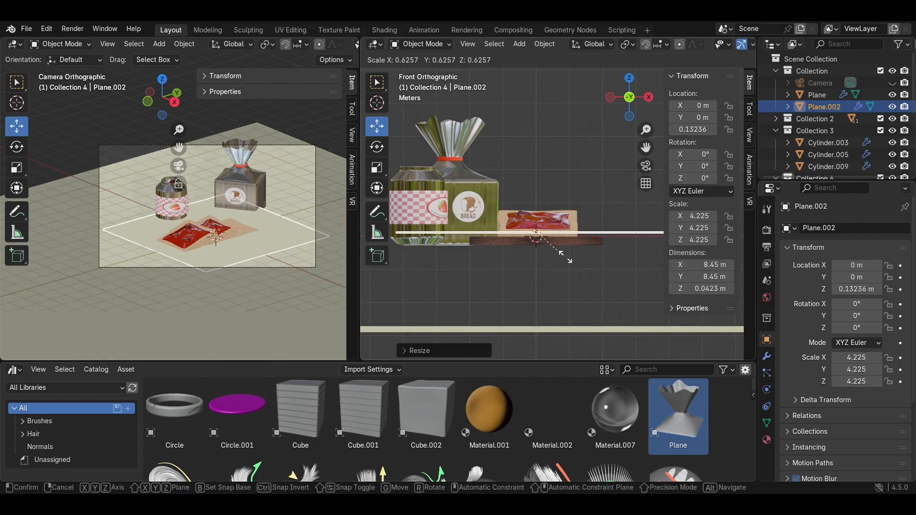
{"action": "left_click", "coordinate": [572, 258]}
{"action": "scroll", "coordinate": [538, 196], "scroll_direction": "up", "scroll_amount": 2}
{"action": "left_click_drag", "start_coordinate": [531, 208], "coordinate": [527, 237]}
{"action": "scroll", "coordinate": [548, 279], "scroll_direction": "down", "scroll_amount": 3}
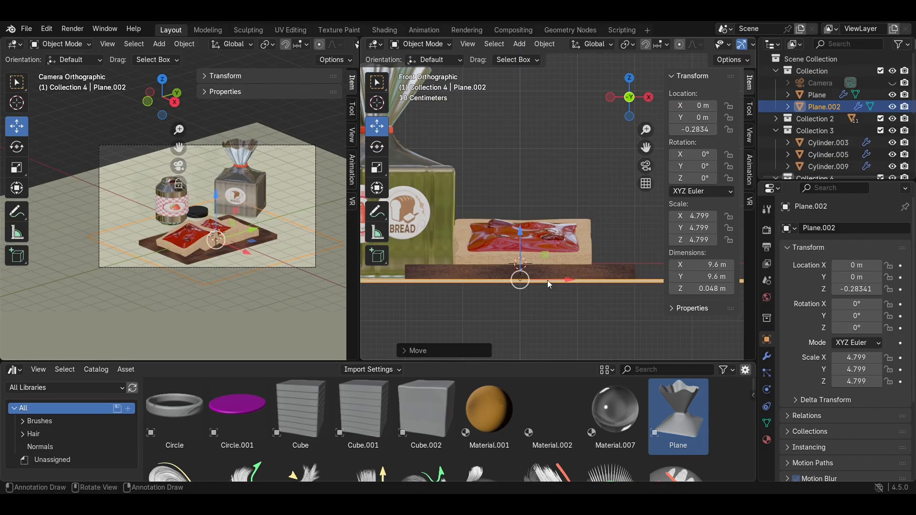
Step: Raise the original floor plane along Z to just beneath the smaller duplicated plane
{"action": "left_click", "coordinate": [561, 307]}
{"action": "scroll", "coordinate": [553, 300], "scroll_direction": "up", "scroll_amount": 3}
{"action": "left_click_drag", "start_coordinate": [527, 338], "coordinate": [553, 224]}
Step: Select the smaller duplicated plane and change its material's base color to orange
{"action": "middle_click_drag", "start_coordinate": [587, 239], "coordinate": [556, 302]}
{"action": "scroll", "coordinate": [556, 300], "scroll_direction": "down", "scroll_amount": 2}
{"action": "left_click", "coordinate": [558, 279]}
{"action": "left_click", "coordinate": [767, 440]}
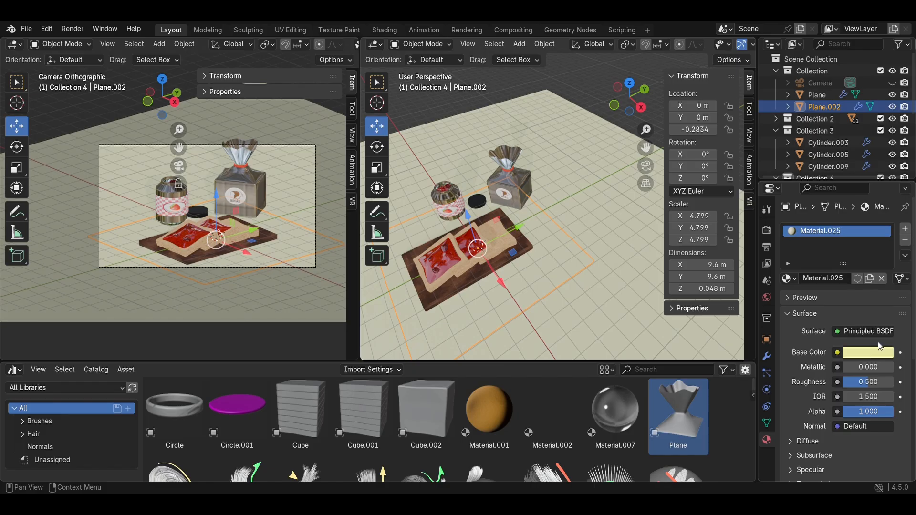
{"action": "left_click", "coordinate": [875, 353]}
{"action": "left_click_drag", "start_coordinate": [822, 226], "coordinate": [807, 249]}
Step: Scale the orange plane up to about 5.76 and move it along X and Y to lie under the board, jar and bread bag
{"action": "left_click", "coordinate": [630, 84]}
{"action": "scroll", "coordinate": [615, 239], "scroll_direction": "down", "scroll_amount": 5}
{"action": "key", "text": "s"}
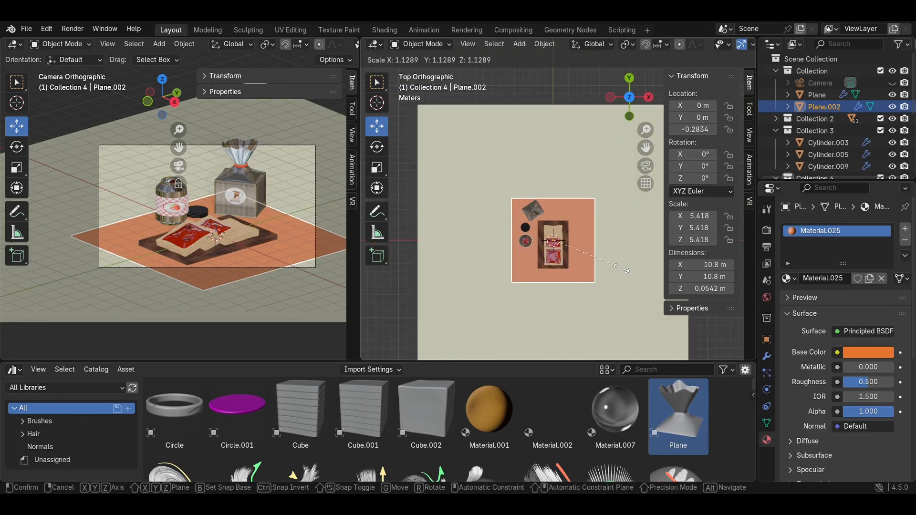
{"action": "key", "text": "g"}
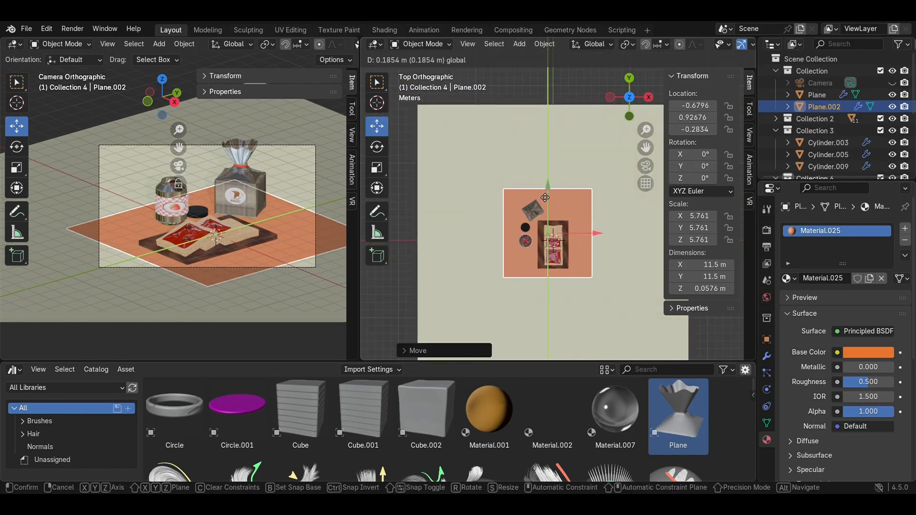
{"action": "left_click_drag", "start_coordinate": [545, 198], "coordinate": [545, 200]}
{"action": "left_click_drag", "start_coordinate": [597, 234], "coordinate": [593, 234]}
{"action": "left_click_drag", "start_coordinate": [546, 192], "coordinate": [547, 189]}
Step: Switch the second viewport to the Shader Editor and make room beside the orange plane's Principled BSDF node
{"action": "left_click", "coordinate": [375, 45]}
{"action": "left_click", "coordinate": [399, 140]}
{"action": "middle_click_drag", "start_coordinate": [424, 233], "coordinate": [583, 252]}
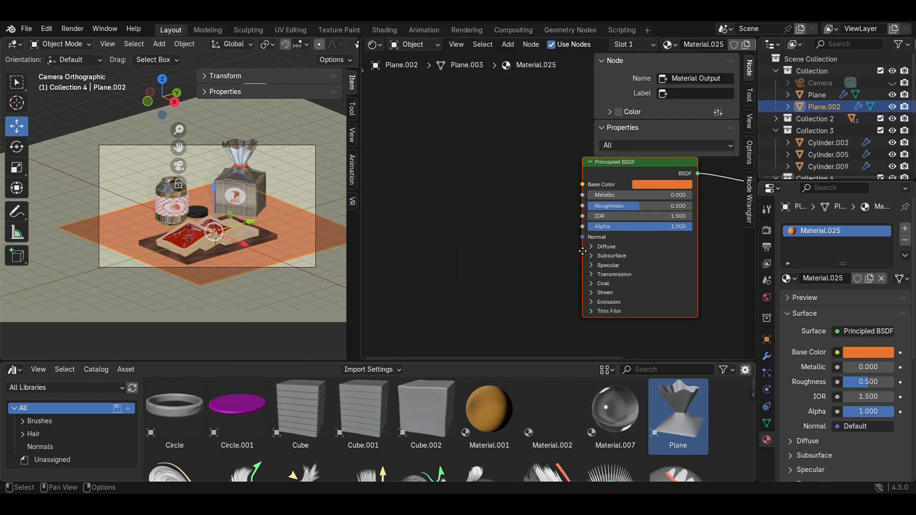
Step: Feed the mat material's Base Color from a new Gradient Texture with Mapping and Texture Coordinate nodes attached
{"action": "left_click_drag", "start_coordinate": [582, 184], "coordinate": [539, 176]}
{"action": "type", "text": "gra"}
{"action": "key", "text": "Return"}
{"action": "key", "text": "ctrl+t"}
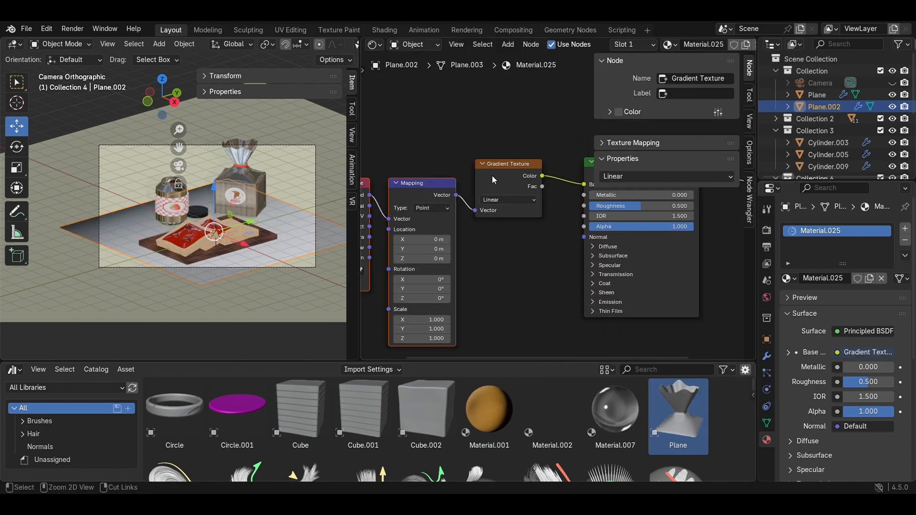
Step: Insert a Color Ramp node between the Gradient Texture and the mat's Principled BSDF
{"action": "key", "text": "shift+a"}
{"action": "left_click", "coordinate": [530, 280]}
{"action": "type", "text": "col"}
{"action": "left_click", "coordinate": [540, 346]}
{"action": "left_click", "coordinate": [562, 165]}
{"action": "middle_click_drag", "start_coordinate": [629, 246], "coordinate": [531, 247]}
{"action": "scroll", "coordinate": [531, 247], "scroll_direction": "up", "scroll_amount": 6}
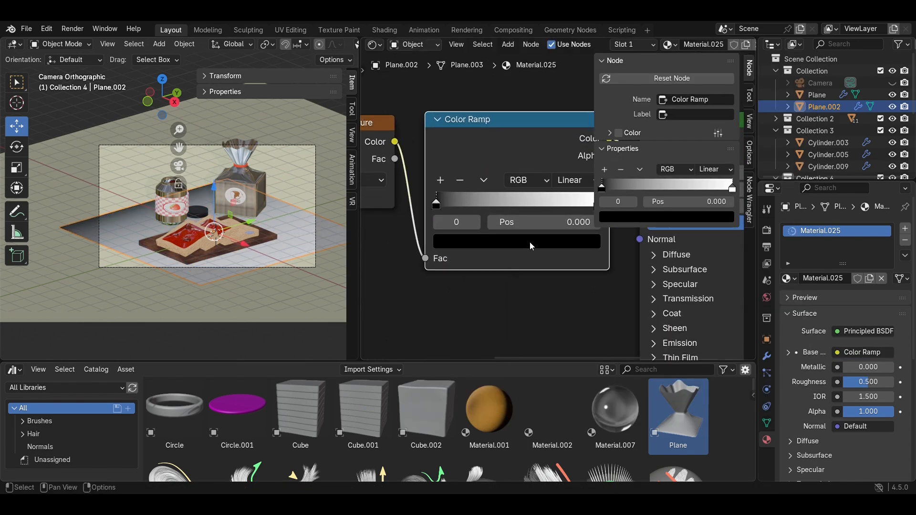
Step: Color the ramp's end stop light pink and its start stop deep magenta
{"action": "middle_click_drag", "start_coordinate": [580, 222], "coordinate": [558, 256]}
{"action": "left_click", "coordinate": [577, 238]}
{"action": "left_click", "coordinate": [538, 276]}
{"action": "left_click", "coordinate": [473, 116]}
{"action": "left_click", "coordinate": [416, 240]}
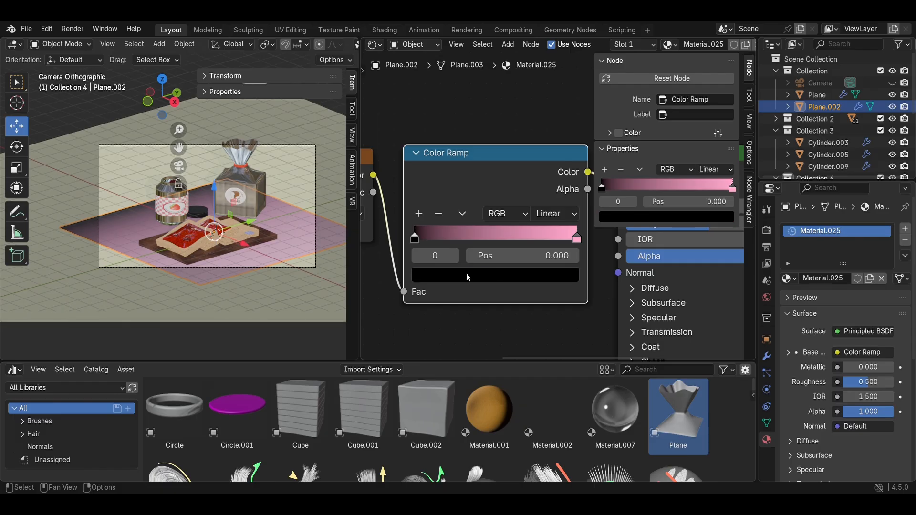
{"action": "left_click", "coordinate": [467, 275]}
{"action": "left_click", "coordinate": [551, 86]}
{"action": "left_click_drag", "start_coordinate": [505, 124], "coordinate": [503, 149]}
{"action": "left_click", "coordinate": [499, 314]}
Step: Try the Quadratic Sphere gradient type with the dark stop moved inward, and restore the Linear type and original stop position
{"action": "middle_click_drag", "start_coordinate": [392, 220], "coordinate": [515, 217]}
{"action": "scroll", "coordinate": [475, 210], "scroll_direction": "down", "scroll_amount": 2}
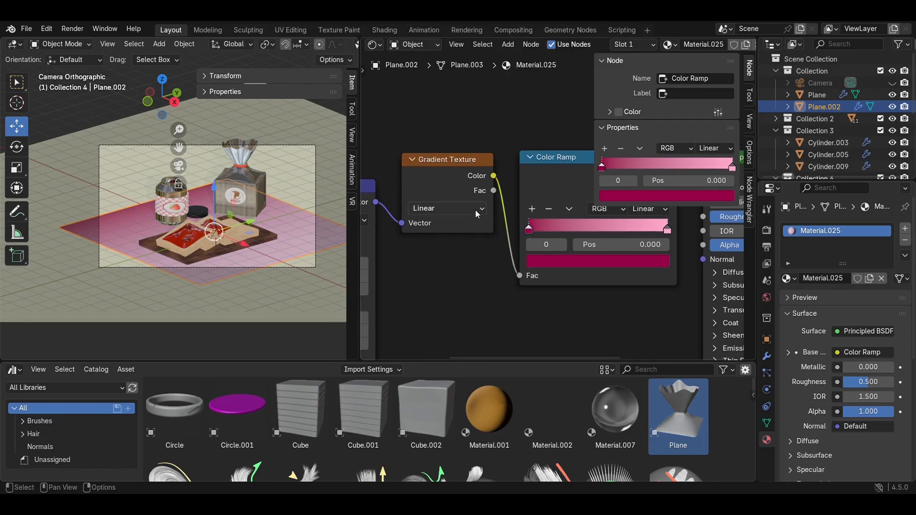
{"action": "mouse_move", "coordinate": [542, 227]}
{"action": "left_mouse_down"}
{"action": "mouse_move", "coordinate": [568, 230]}
{"action": "mouse_move", "coordinate": [547, 233]}
{"action": "left_mouse_up"}
{"action": "left_click", "coordinate": [668, 230]}
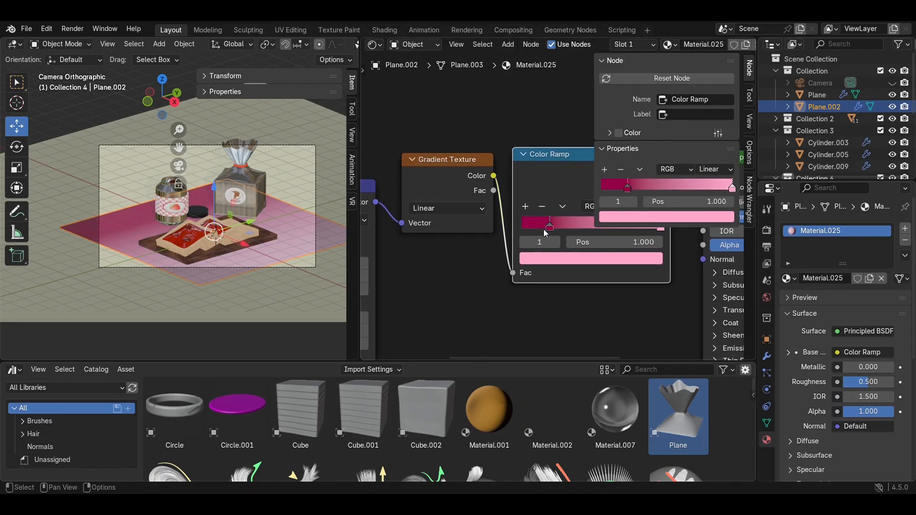
{"action": "left_click", "coordinate": [451, 209]}
{"action": "left_click", "coordinate": [451, 252]}
{"action": "left_click", "coordinate": [456, 212]}
{"action": "left_click", "coordinate": [454, 311]}
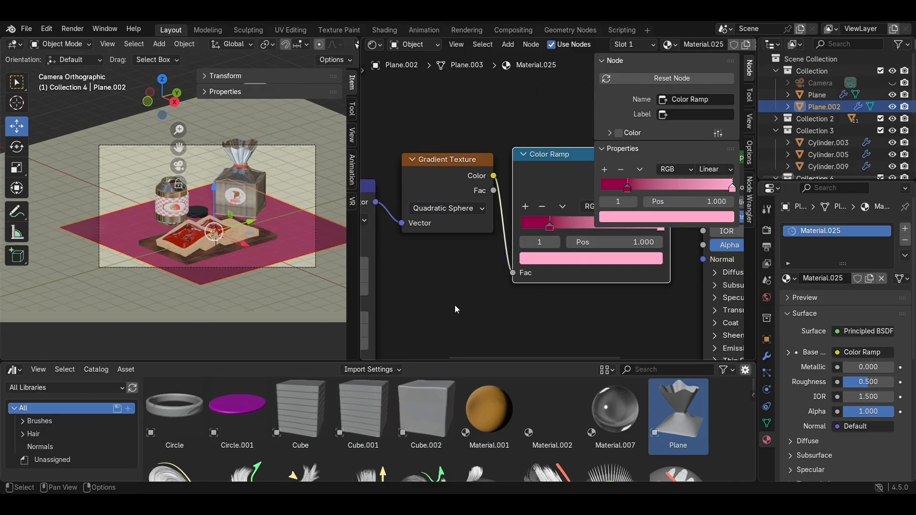
{"action": "left_click", "coordinate": [456, 209]}
{"action": "left_click", "coordinate": [462, 243]}
{"action": "left_click_drag", "start_coordinate": [550, 226], "coordinate": [517, 232]}
{"action": "left_click", "coordinate": [457, 294]}
Step: Rotate the gradient mapping to about -4.5° on Y and 24.9° on Z, and save the file
{"action": "middle_click_drag", "start_coordinate": [457, 294], "coordinate": [565, 236]}
{"action": "scroll", "coordinate": [565, 235], "scroll_direction": "down", "scroll_amount": 3}
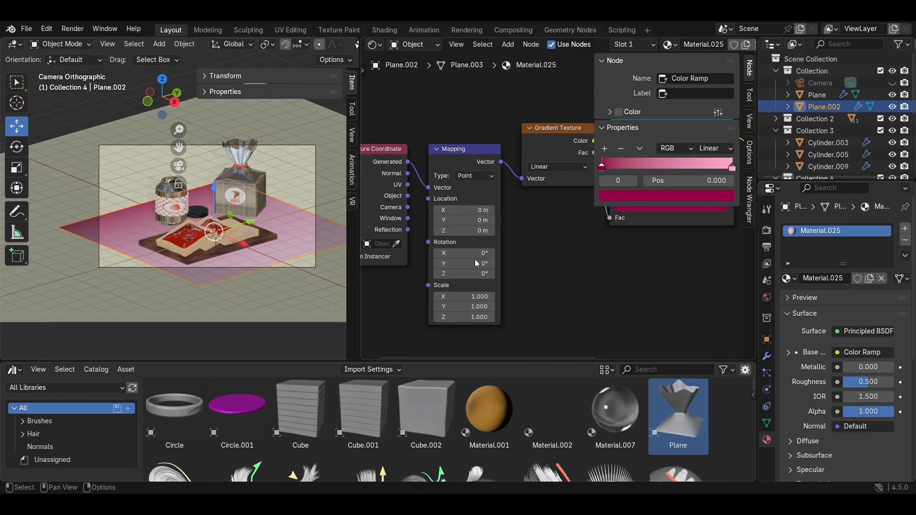
{"action": "left_click_drag", "start_coordinate": [475, 262], "coordinate": [528, 276]}
{"action": "key", "text": "ctrl+s"}
Step: Check the scene in Rendered shading and return to Material Preview
{"action": "key", "text": "z"}
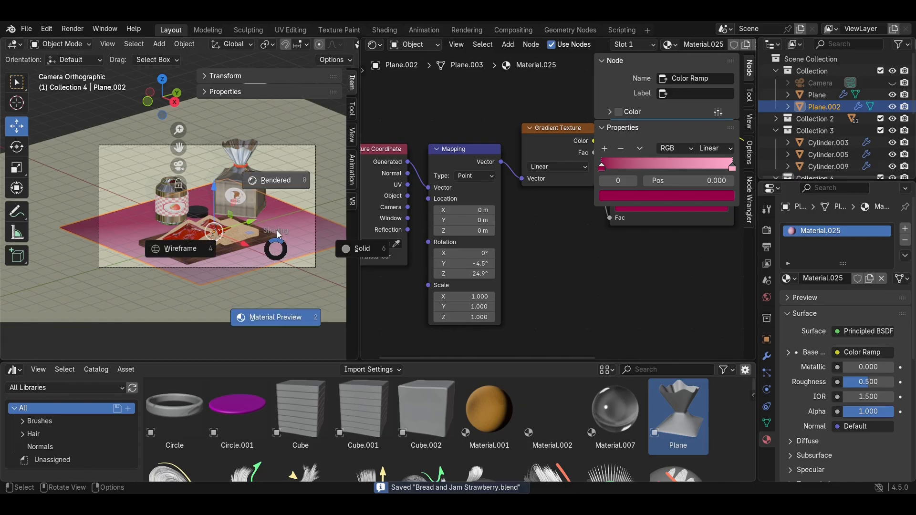
{"action": "left_click", "coordinate": [276, 202]}
{"action": "key", "text": "z"}
{"action": "left_click", "coordinate": [279, 283]}
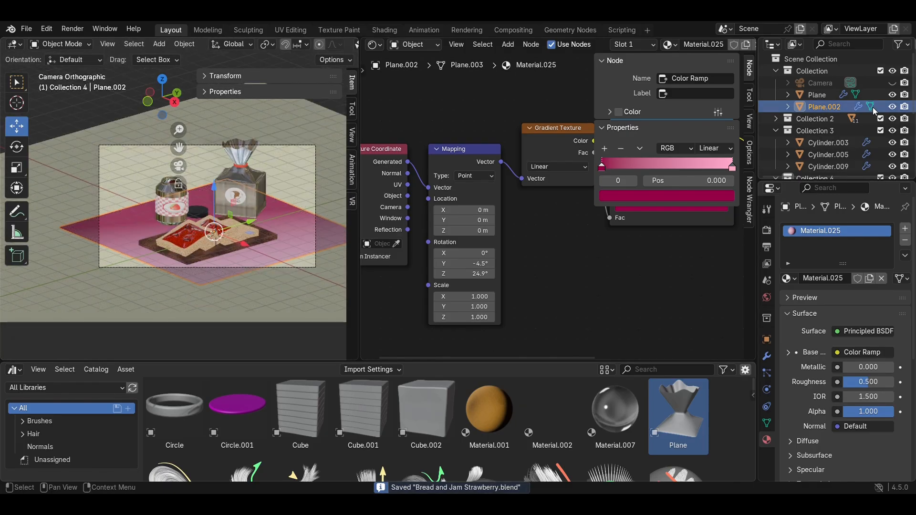
Step: Select the camera and adjust its transform values to view the arrangement from a lower angle
{"action": "left_click", "coordinate": [822, 83]}
{"action": "left_click", "coordinate": [767, 339]}
{"action": "left_click_drag", "start_coordinate": [857, 327], "coordinate": [844, 291]}
Step: Scale the floor plane up by about 2.24 to fill the camera frame, and save the file
{"action": "left_click", "coordinate": [261, 293]}
{"action": "key", "text": "s"}
{"action": "left_click", "coordinate": [282, 256]}
{"action": "key", "text": "ctrl+s"}
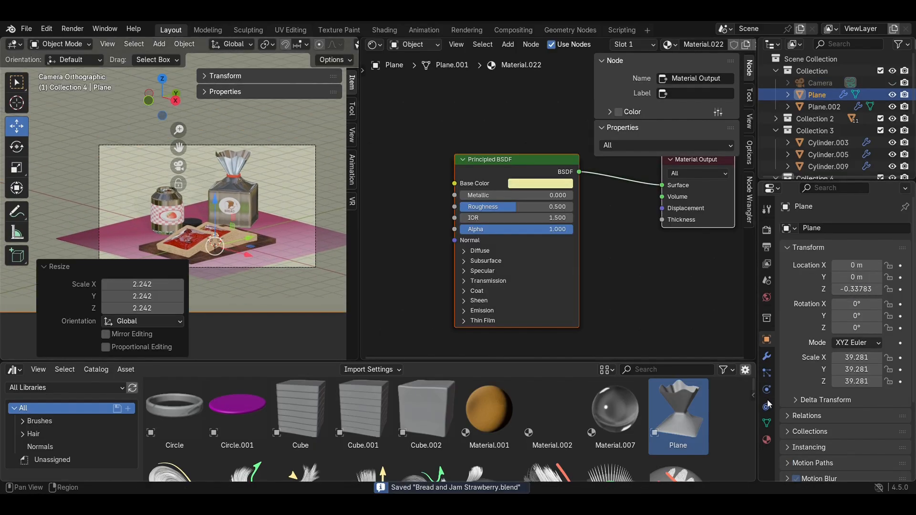
Step: Set the World background color to soft pink and preview the scene with Rendered shading
{"action": "left_click", "coordinate": [767, 298]}
{"action": "left_click", "coordinate": [873, 304]}
{"action": "left_click_drag", "start_coordinate": [829, 158], "coordinate": [828, 167]}
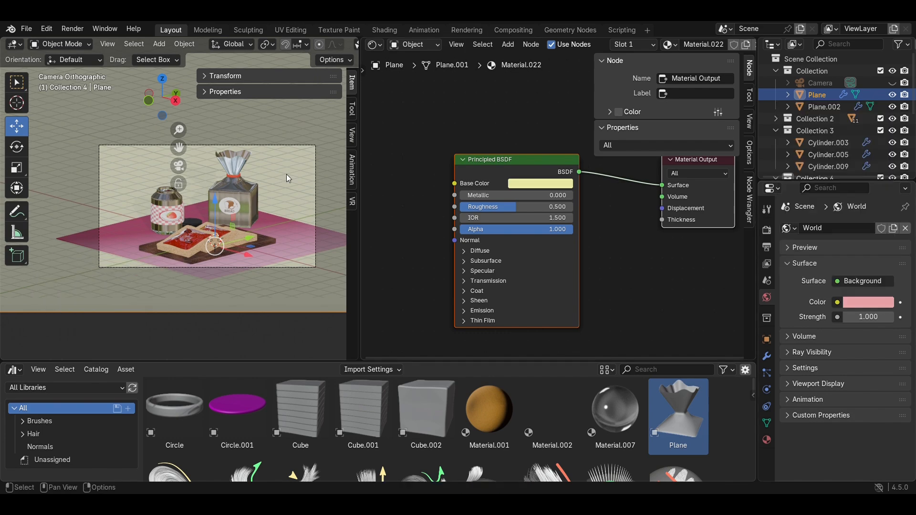
{"action": "key", "text": "z"}
{"action": "left_click", "coordinate": [231, 164]}
{"action": "key", "text": "z"}
{"action": "left_click", "coordinate": [244, 220]}
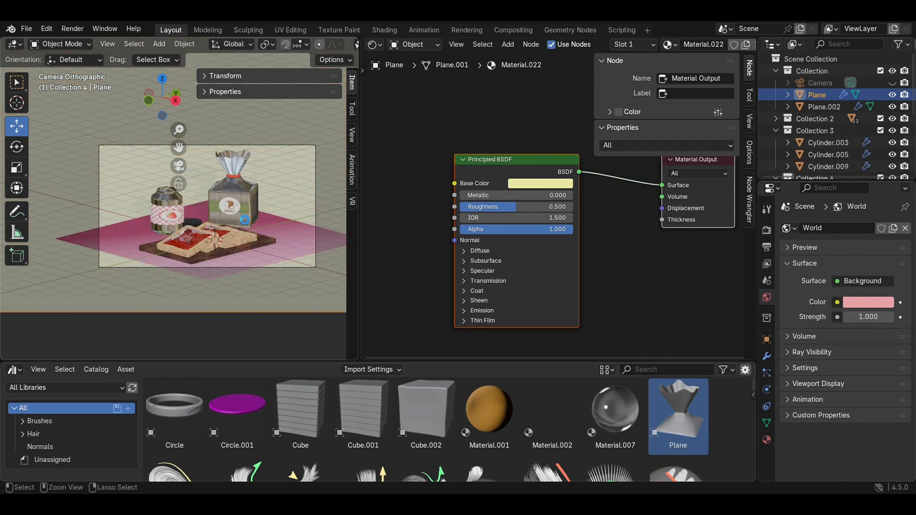
Step: Replace the Asset Browser with the Dope Sheet and turn the Shader Editor area back into a 3D Viewport
{"action": "left_click", "coordinate": [14, 369]}
{"action": "left_click", "coordinate": [176, 248]}
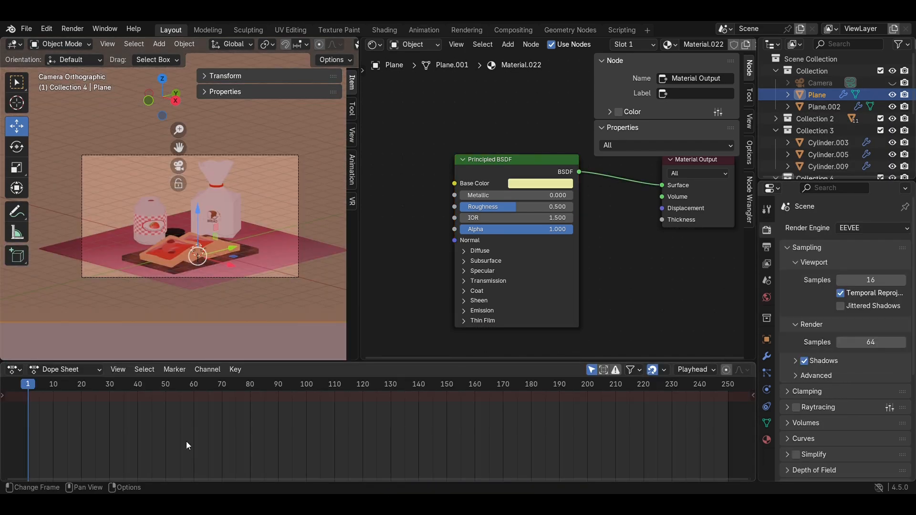
{"action": "left_click", "coordinate": [373, 45]}
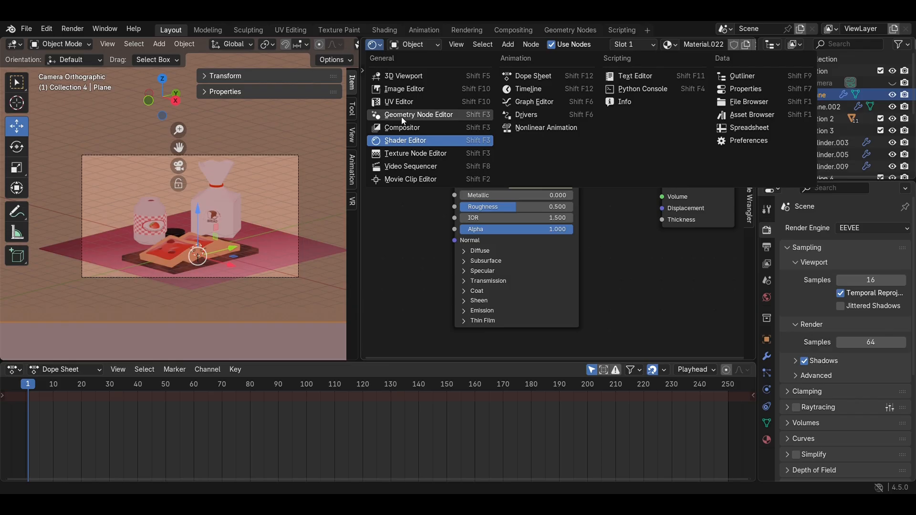
{"action": "left_click", "coordinate": [406, 76]}
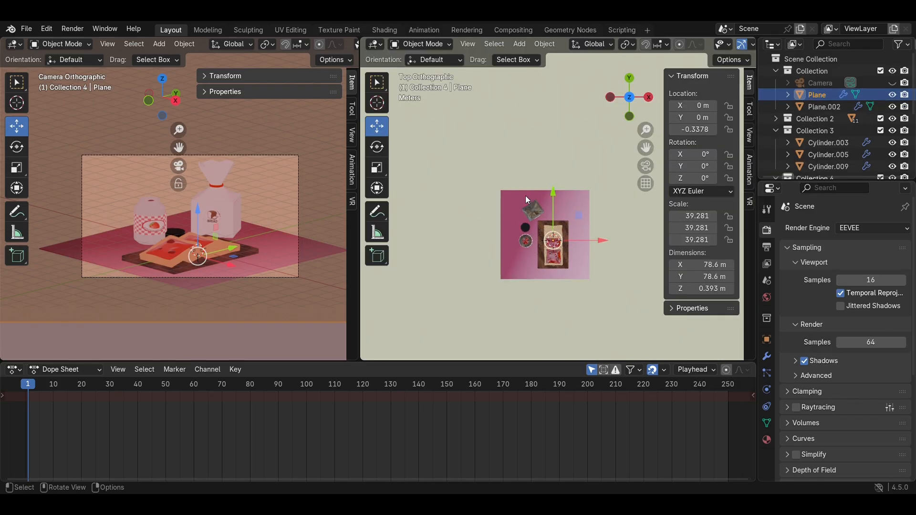
Step: Add a point light and move it to about X 3.27 m and Z 5.25 m, above and beside the food
{"action": "scroll", "coordinate": [311, 234], "scroll_direction": "up", "scroll_amount": 2}
{"action": "key", "text": "shift+a"}
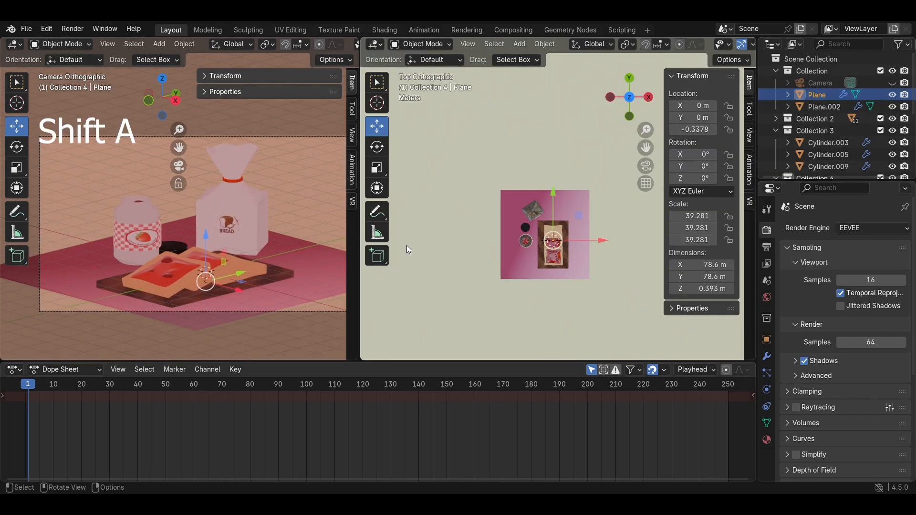
{"action": "mouse_move", "coordinate": [507, 405]}
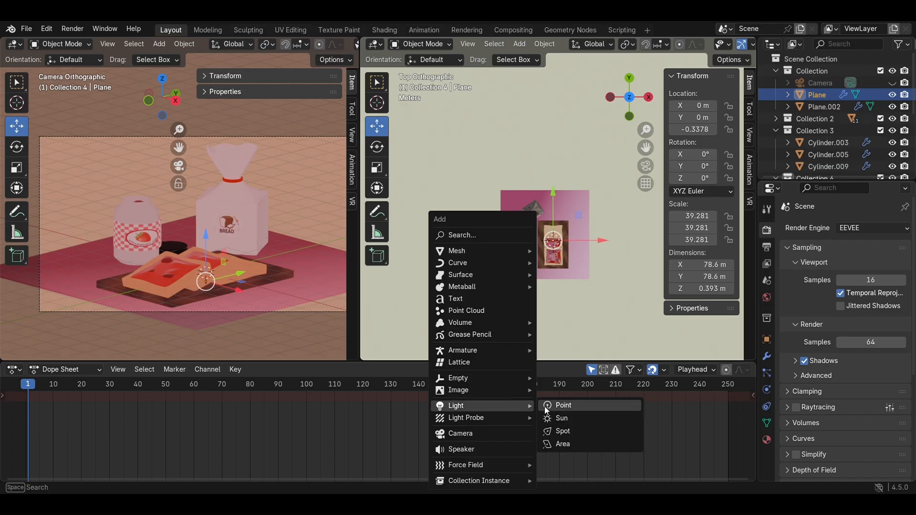
{"action": "left_click", "coordinate": [573, 405]}
{"action": "left_click_drag", "start_coordinate": [604, 242], "coordinate": [631, 241]}
{"action": "left_click", "coordinate": [630, 116]}
{"action": "left_click_drag", "start_coordinate": [578, 157], "coordinate": [578, 117]}
Step: Increase the point light's power in its light settings
{"action": "left_click", "coordinate": [767, 390]}
{"action": "left_click", "coordinate": [851, 330]}
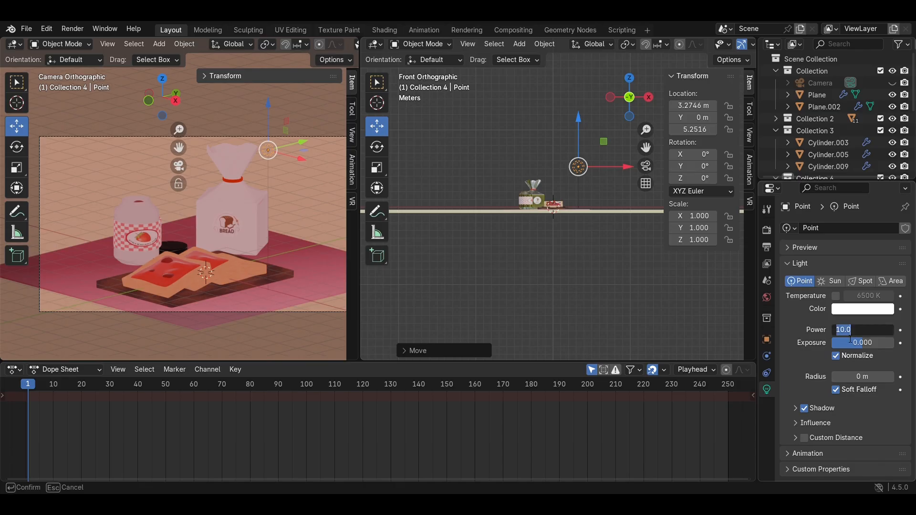
{"action": "type", "text": "1."}
{"action": "type", "text": "000"}
{"action": "key", "text": "Return"}
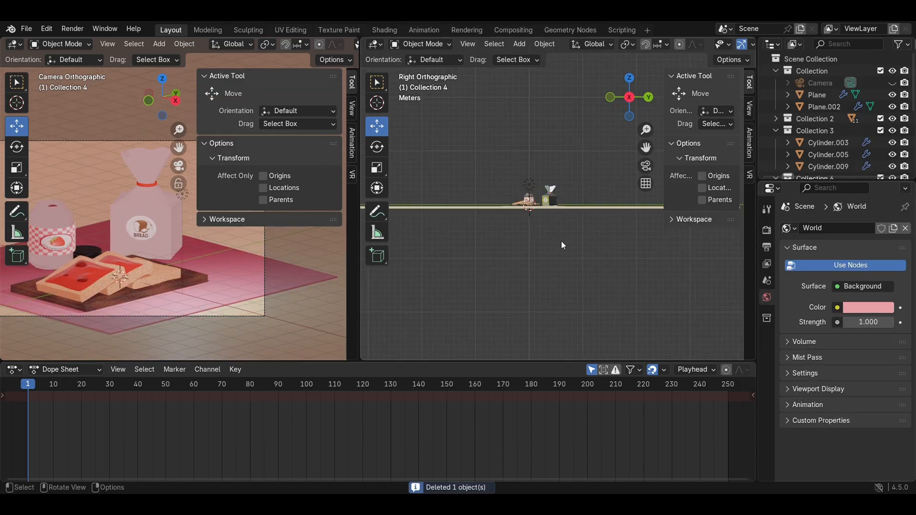
Step: Add an area light, scale it to about 6.86, and move it to about Y 9.25 m and Z 12.5 m
{"action": "key", "text": "shift+a"}
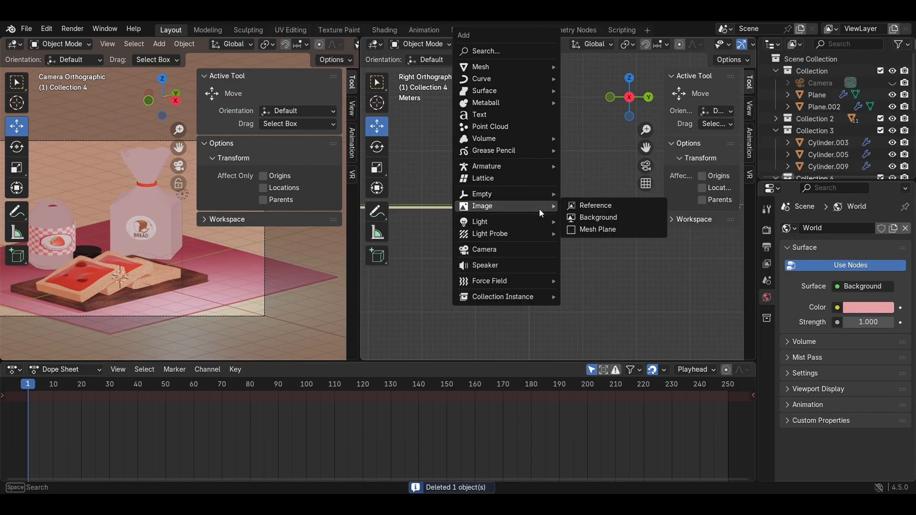
{"action": "mouse_move", "coordinate": [526, 223]}
{"action": "left_click", "coordinate": [604, 260]}
{"action": "key", "text": "s"}
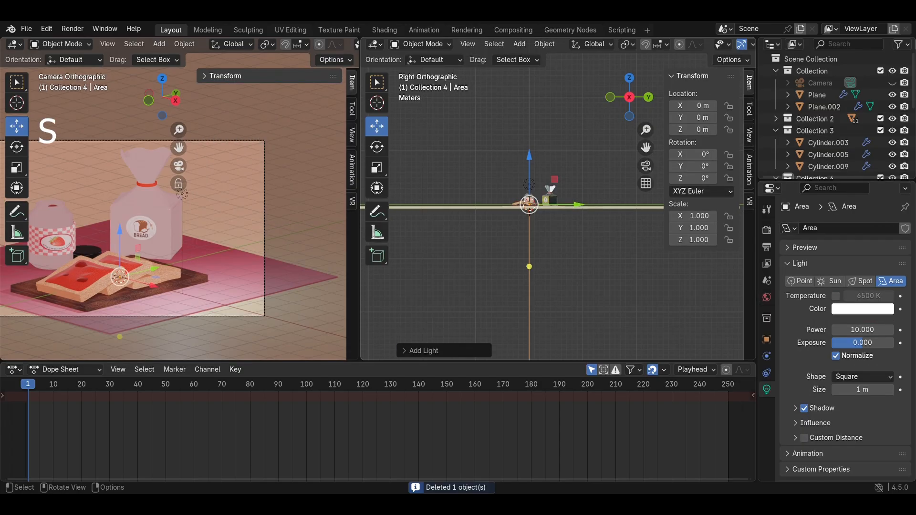
{"action": "left_click", "coordinate": [471, 272]}
{"action": "left_click_drag", "start_coordinate": [527, 159], "coordinate": [528, 91]}
{"action": "left_click_drag", "start_coordinate": [576, 139], "coordinate": [625, 139]}
Step: Tilt the area light to about -52.9° on X toward the food and lower it to about Z 6.32 m
{"action": "key", "text": "r"}
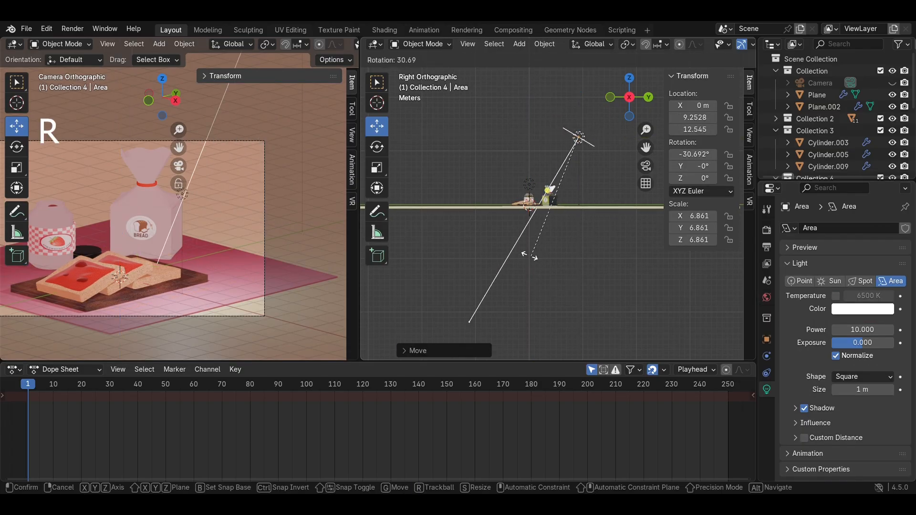
{"action": "left_click", "coordinate": [483, 239]}
{"action": "key", "text": "g"}
{"action": "key", "text": "z"}
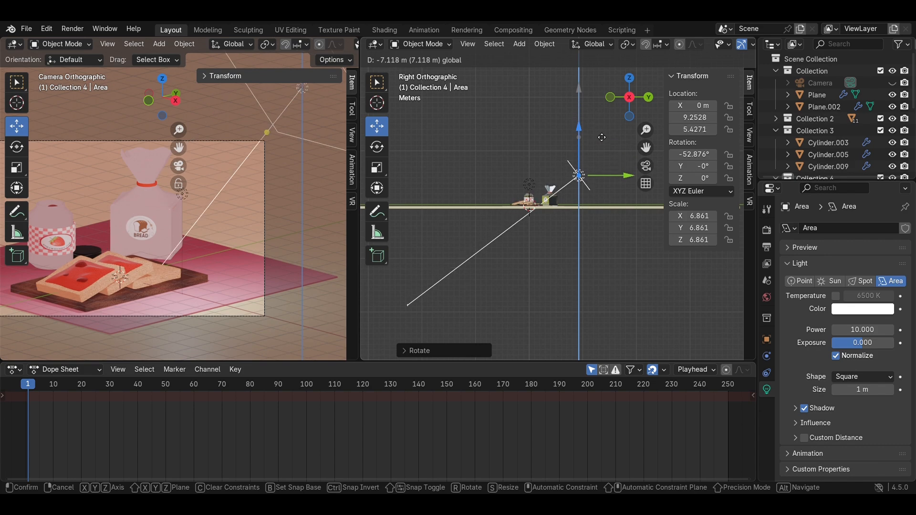
{"action": "left_click", "coordinate": [603, 143]}
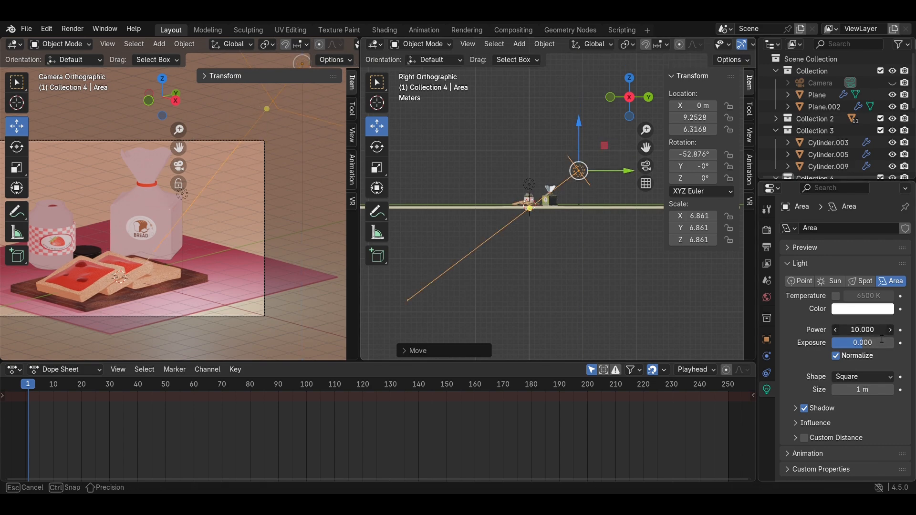
Step: Set the area light's power to 400
{"action": "left_click", "coordinate": [854, 329]}
{"action": "type", "text": "400"}
{"action": "key", "text": "Return"}
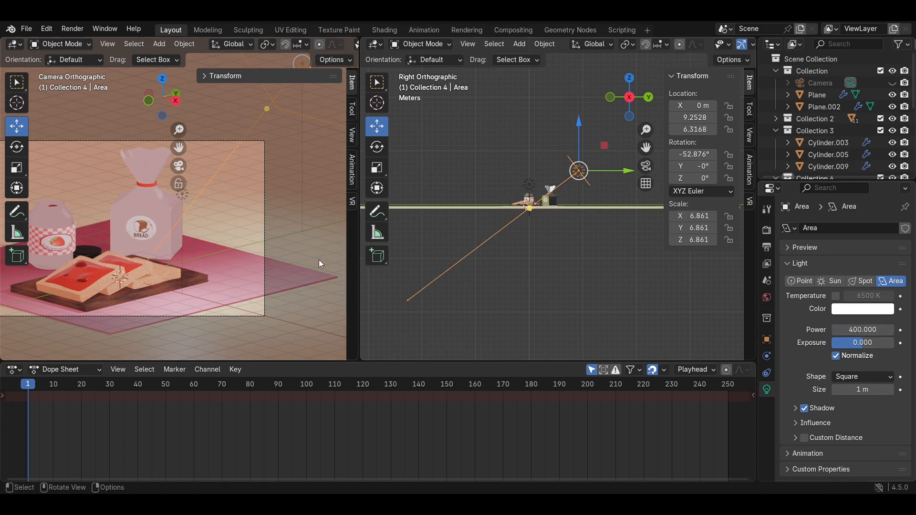
Step: Move the area light out to about Y 11.66 m, tilt it to about -66.2° on X, and lower it to Z 5.25 m
{"action": "scroll", "coordinate": [319, 259], "scroll_direction": "down", "scroll_amount": 2}
{"action": "key", "text": "g"}
{"action": "key", "text": "y"}
{"action": "left_click_drag", "start_coordinate": [644, 179], "coordinate": [652, 179]}
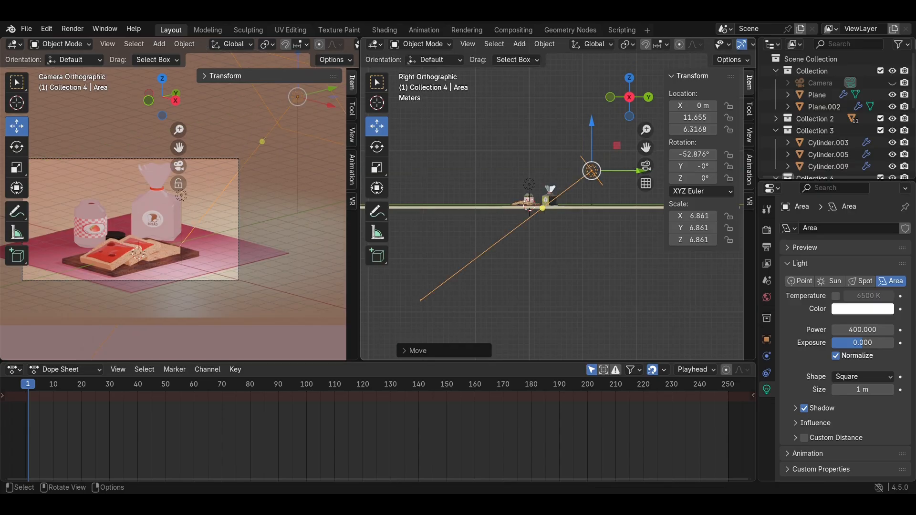
{"action": "key", "text": "r"}
{"action": "left_click", "coordinate": [616, 256]}
{"action": "left_click_drag", "start_coordinate": [600, 139], "coordinate": [601, 146]}
Step: Scale the area light to about 8.70 and reposition it at about Y 14.88 m and Z 6.63 m
{"action": "key", "text": "s"}
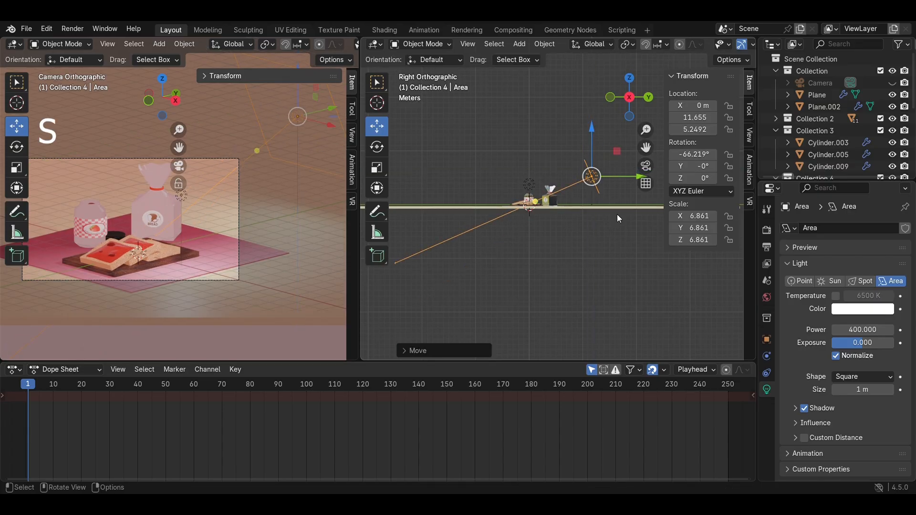
{"action": "left_click", "coordinate": [600, 206]}
{"action": "scroll", "coordinate": [600, 208], "scroll_direction": "down", "scroll_amount": 2}
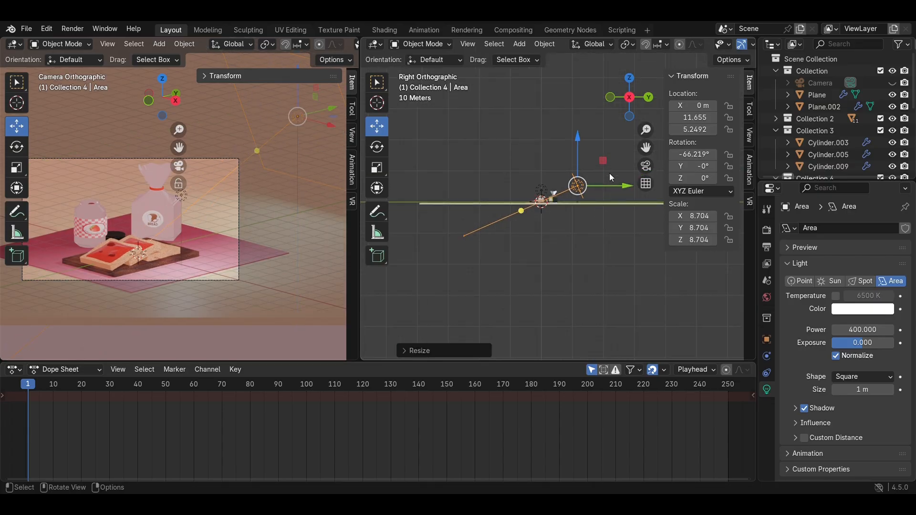
{"action": "key", "text": "g"}
{"action": "key", "text": "y"}
{"action": "left_click", "coordinate": [618, 152]}
{"action": "left_click_drag", "start_coordinate": [588, 138], "coordinate": [588, 134]}
{"action": "scroll", "coordinate": [580, 138], "scroll_direction": "down", "scroll_amount": 3}
{"action": "scroll", "coordinate": [161, 215], "scroll_direction": "down", "scroll_amount": 1}
{"action": "middle_click_drag", "start_coordinate": [162, 213], "coordinate": [321, 214], "text": "shift"}
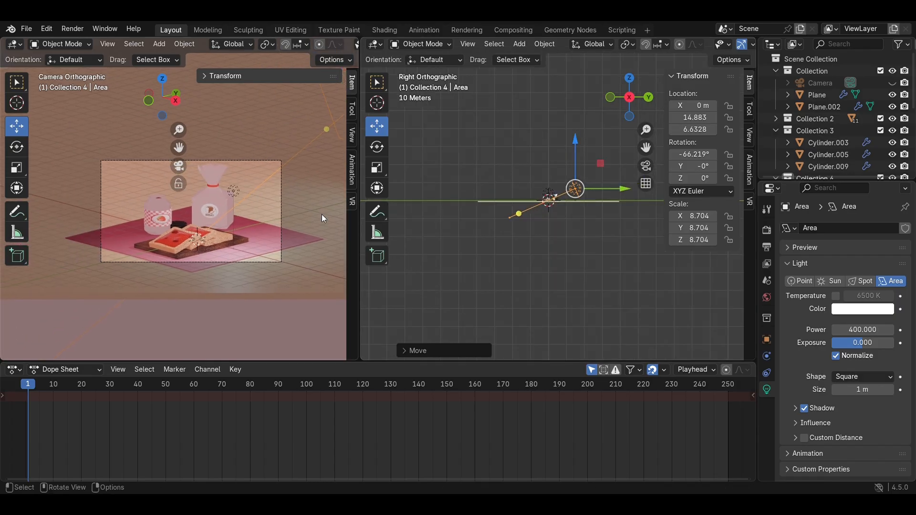
Step: Duplicate the area light along Y to about -14.07 m and mirror the copy on the Y axis to face the food
{"action": "key", "text": "shift+d"}
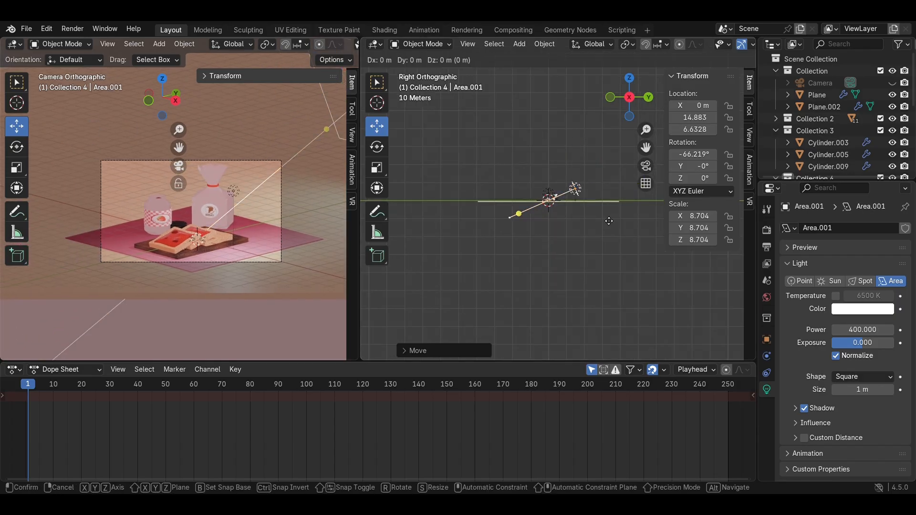
{"action": "key", "text": "y"}
{"action": "left_click", "coordinate": [556, 218]}
{"action": "right_click", "coordinate": [514, 190]}
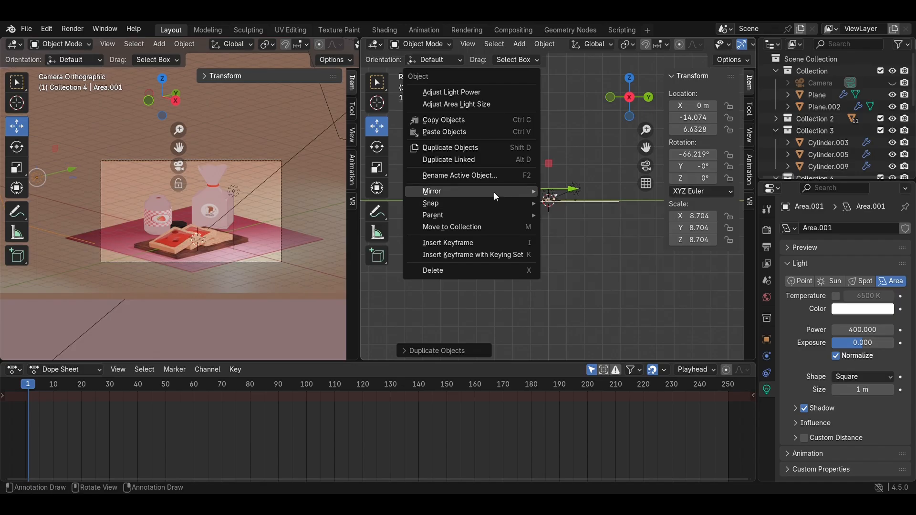
{"action": "mouse_move", "coordinate": [495, 192]}
{"action": "left_click", "coordinate": [584, 222]}
Step: Move the mirrored area light closer along Y to about -11.79 m and save the file
{"action": "scroll", "coordinate": [539, 211], "scroll_direction": "up", "scroll_amount": 4}
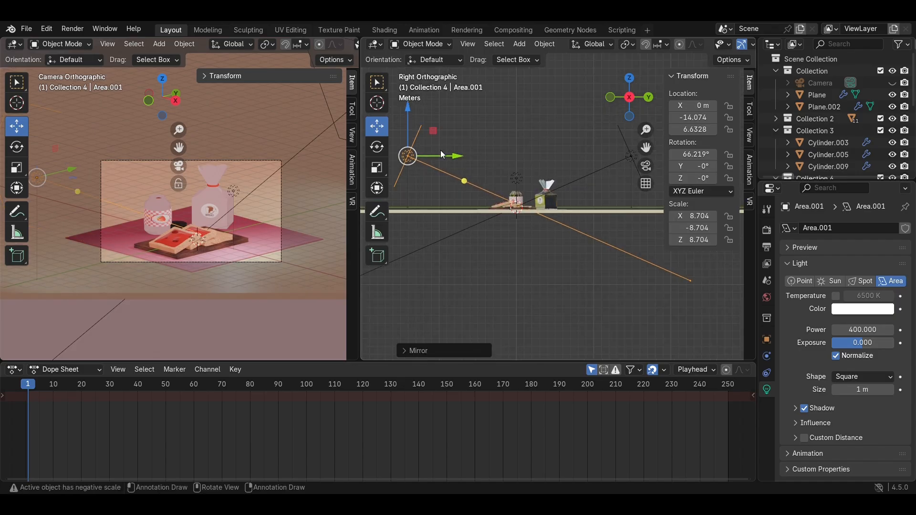
{"action": "key", "text": "g"}
{"action": "key", "text": "y"}
{"action": "left_click", "coordinate": [462, 160]}
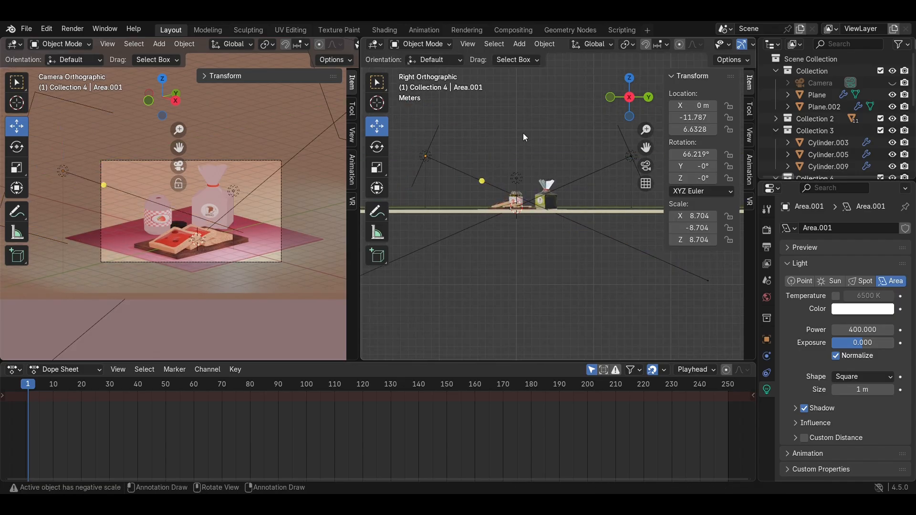
{"action": "scroll", "coordinate": [255, 242], "scroll_direction": "up", "scroll_amount": 5}
{"action": "key", "text": "ctrl+s"}
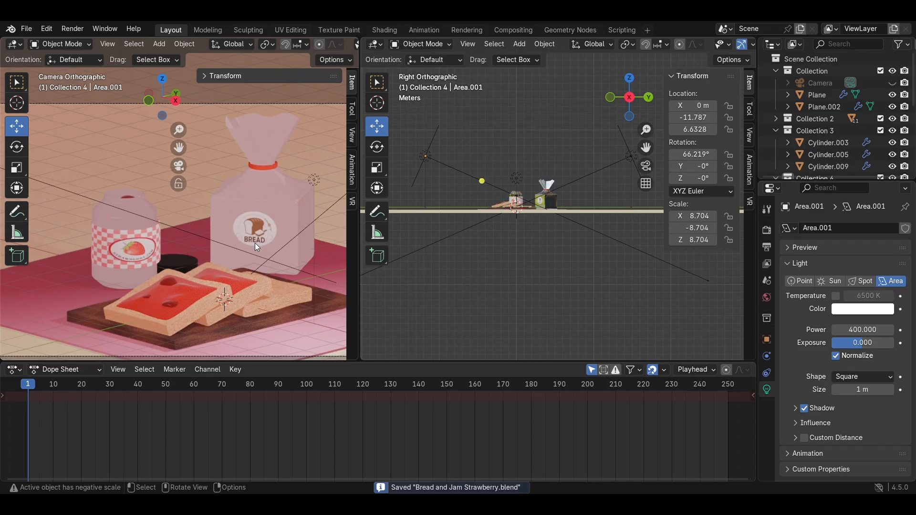
Step: Duplicate the area light at Y 14.88 m along X to about -12.36 m, working from the top view
{"action": "scroll", "coordinate": [255, 243], "scroll_direction": "down", "scroll_amount": 2}
{"action": "left_click", "coordinate": [631, 156]}
{"action": "left_click", "coordinate": [630, 78]}
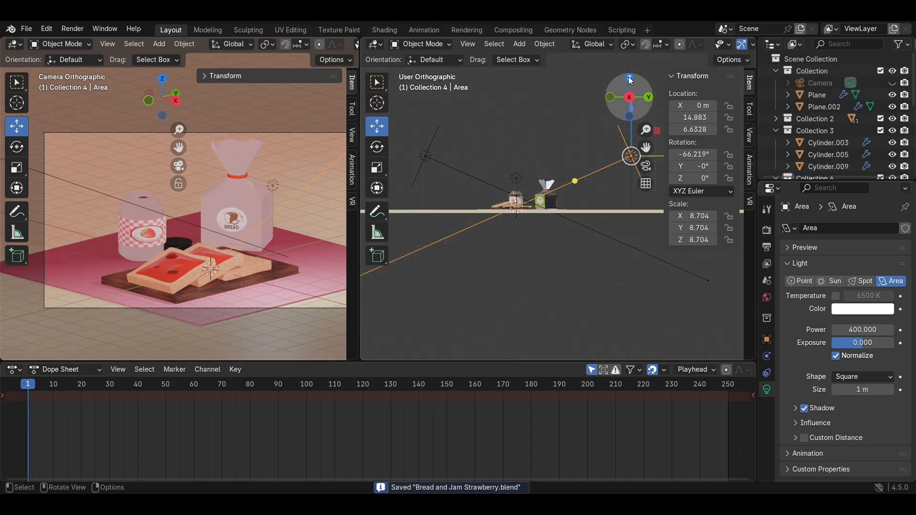
{"action": "key", "text": "shift+d"}
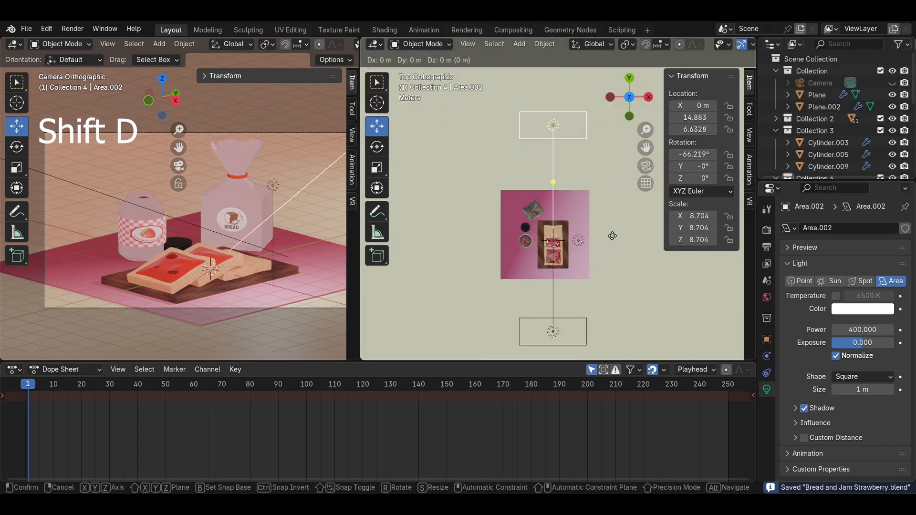
{"action": "key", "text": "x"}
{"action": "left_click", "coordinate": [575, 261]}
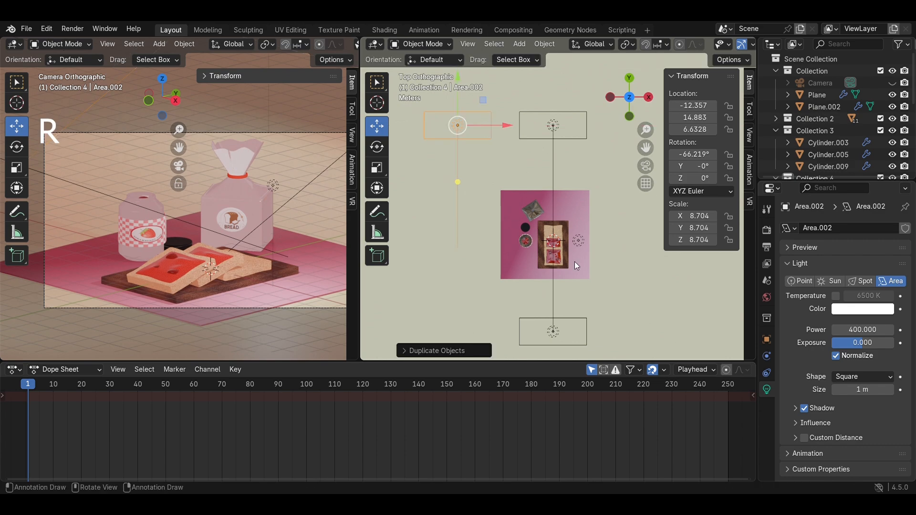
Step: Rotate the duplicated area light to about 37.6° on Z and scale it up to about 13.44
{"action": "key", "text": "r"}
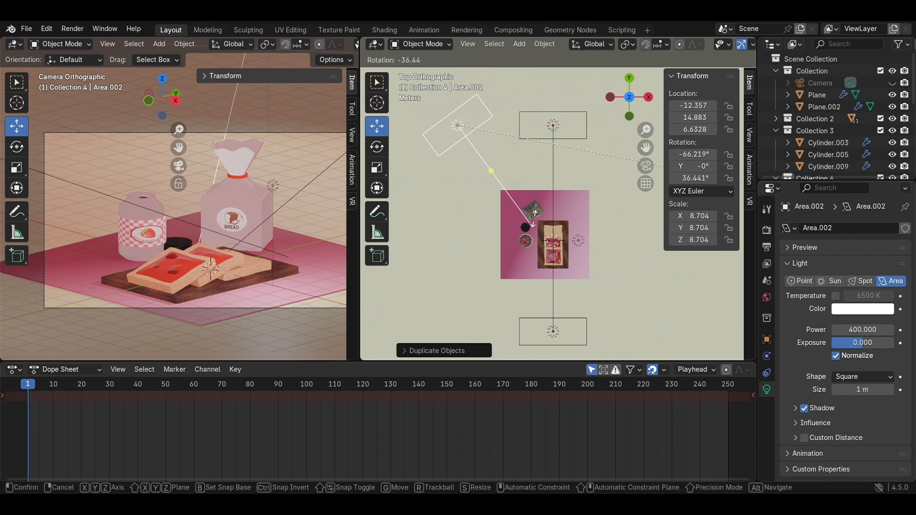
{"action": "left_click", "coordinate": [534, 215]}
{"action": "key", "text": "s"}
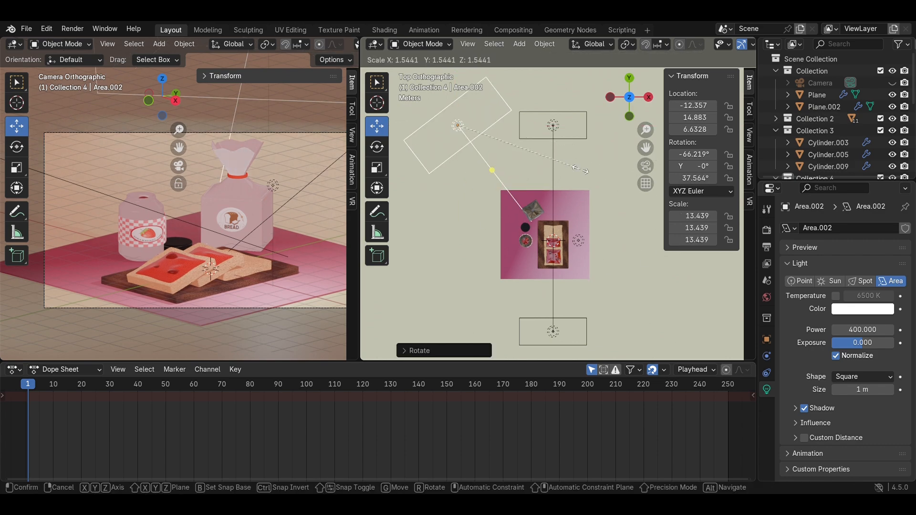
{"action": "left_click", "coordinate": [580, 169]}
Step: Move the enlarged area light to about X -13.10 m and Y 14.44 m, rotate it to about 43° on Z, and save the file
{"action": "scroll", "coordinate": [537, 160], "scroll_direction": "down", "scroll_amount": 1}
{"action": "middle_click_drag", "start_coordinate": [537, 160], "coordinate": [528, 223], "text": "shift"}
{"action": "scroll", "coordinate": [290, 197], "scroll_direction": "down", "scroll_amount": 2}
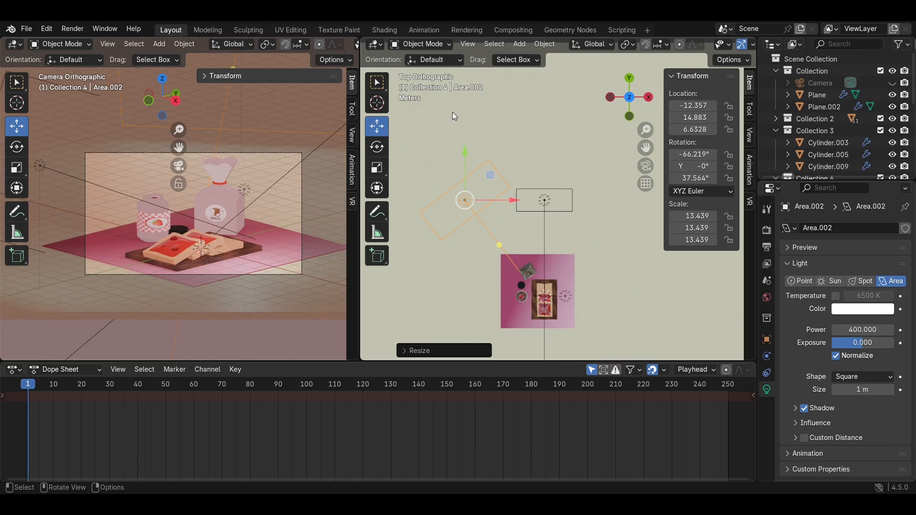
{"action": "left_click_drag", "start_coordinate": [469, 144], "coordinate": [470, 146]}
{"action": "key", "text": "r"}
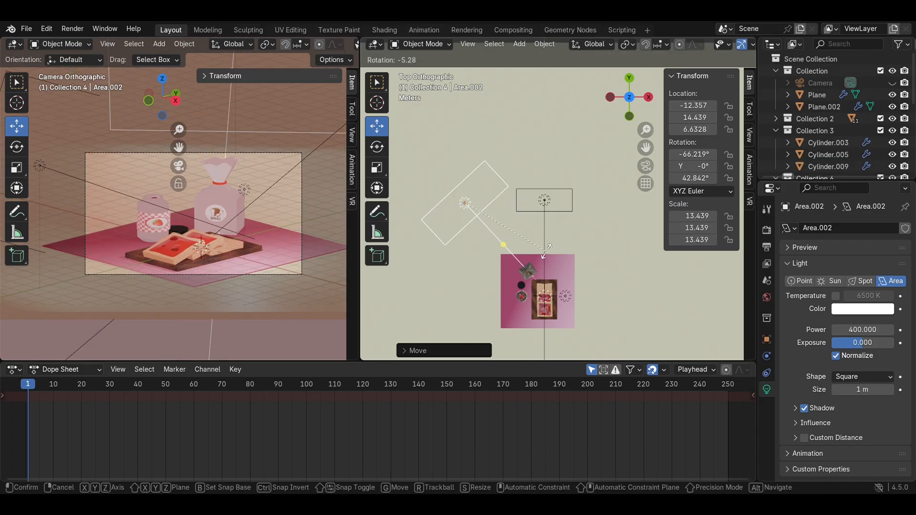
{"action": "left_click", "coordinate": [541, 229]}
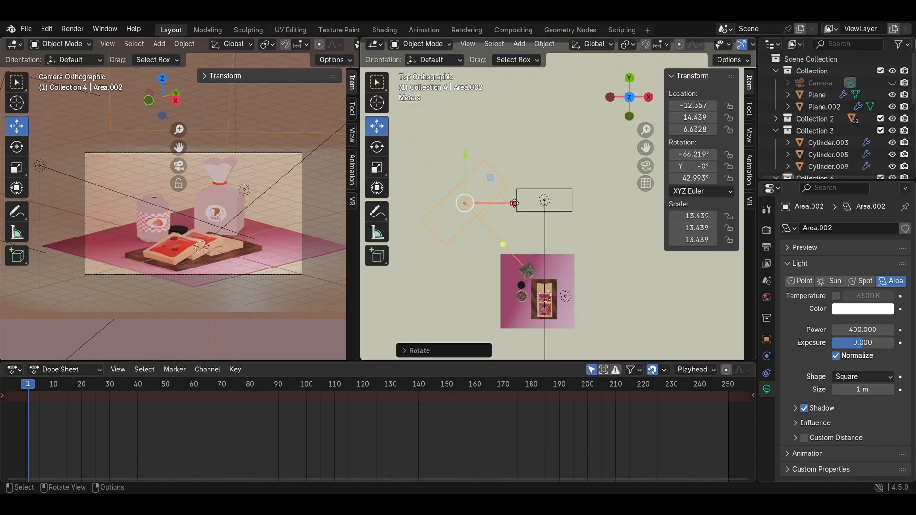
{"action": "left_click_drag", "start_coordinate": [514, 203], "coordinate": [508, 211]}
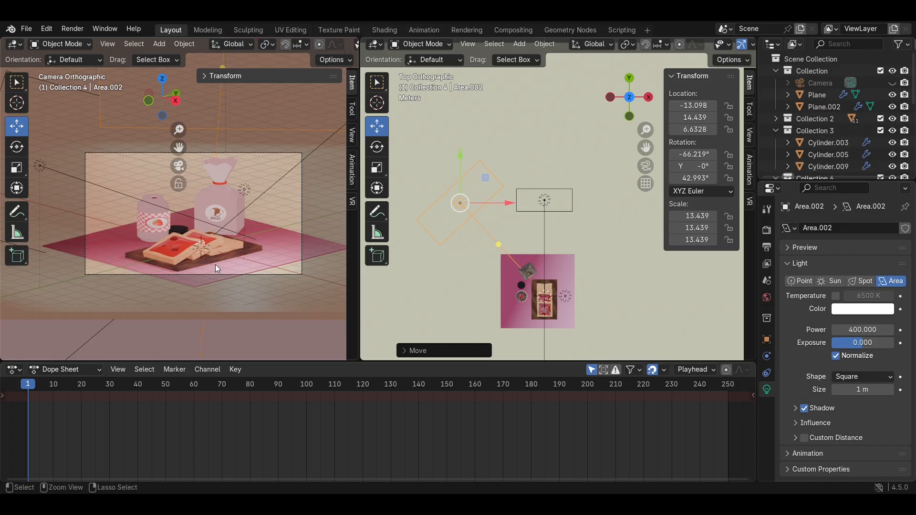
{"action": "key", "text": "ctrl+s"}
Step: Show the camera view in Material Preview and set the render engine to Cycles
{"action": "key", "text": "z"}
{"action": "left_click", "coordinate": [249, 321]}
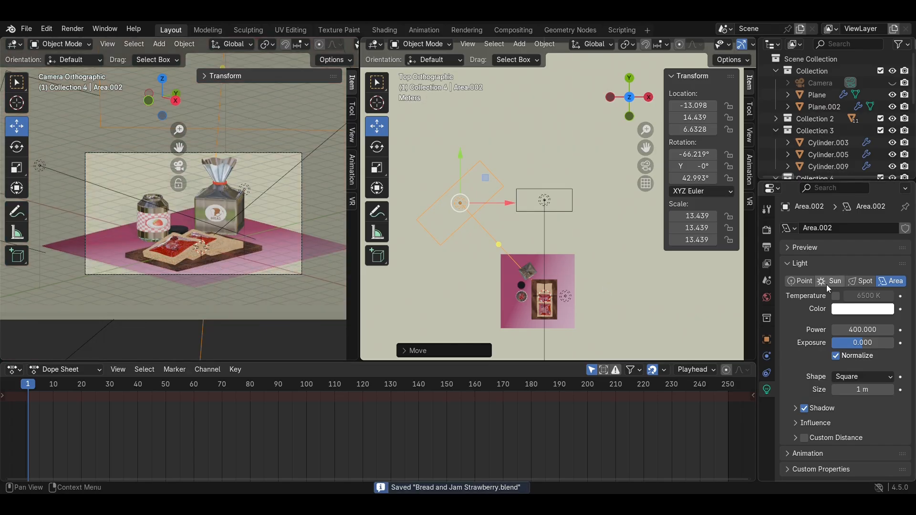
{"action": "left_click", "coordinate": [769, 232]}
{"action": "left_click", "coordinate": [892, 228]}
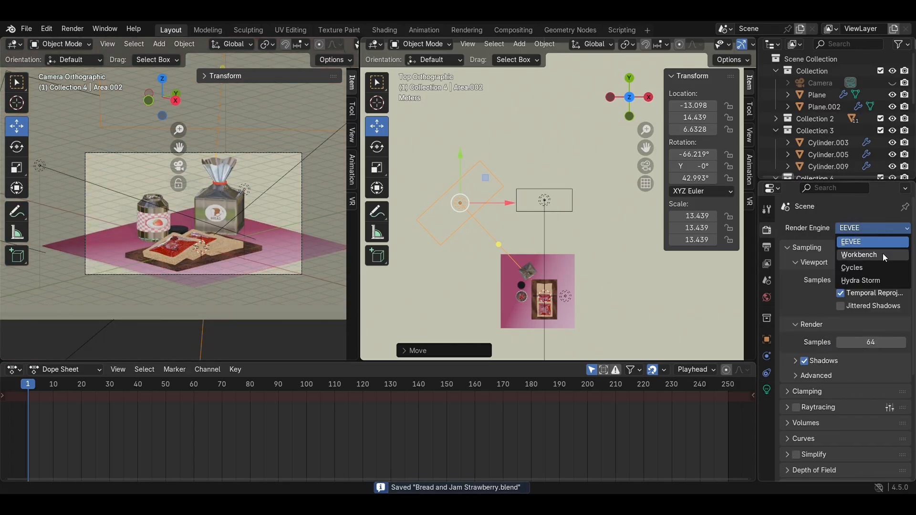
{"action": "left_click", "coordinate": [878, 269]}
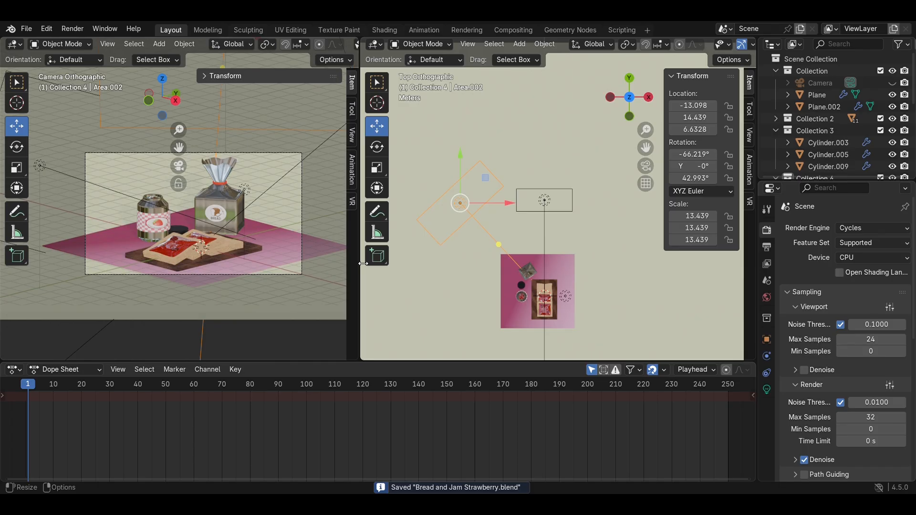
Step: Check the scene in Cycles rendered shading, return the camera view to Material Preview, and save the file
{"action": "key", "text": "z"}
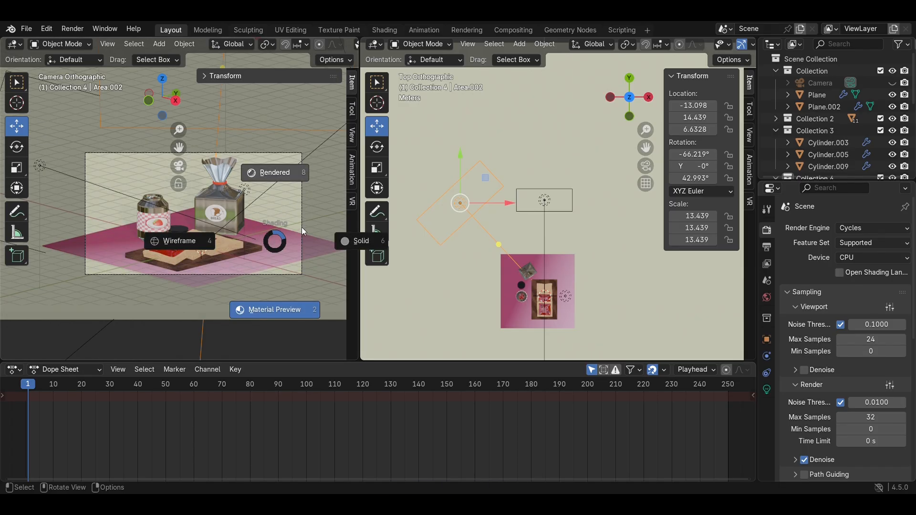
{"action": "left_click", "coordinate": [299, 230]}
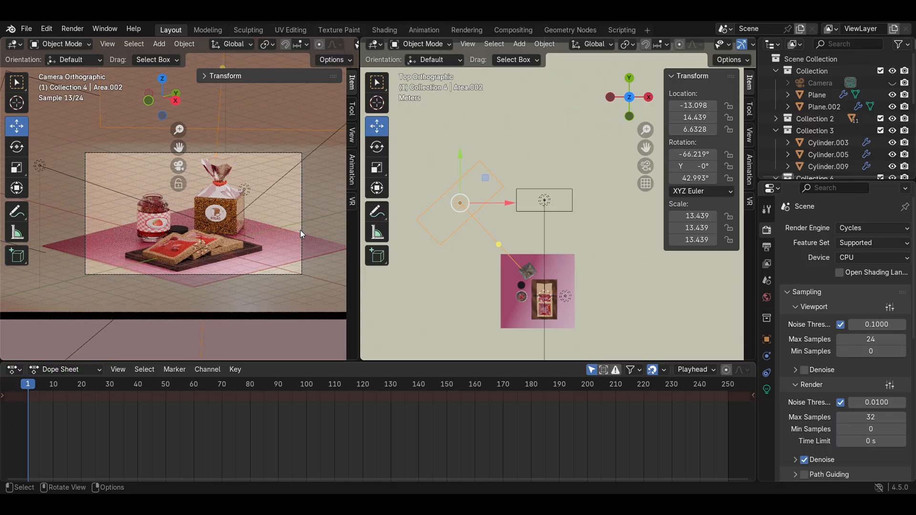
{"action": "key", "text": "z"}
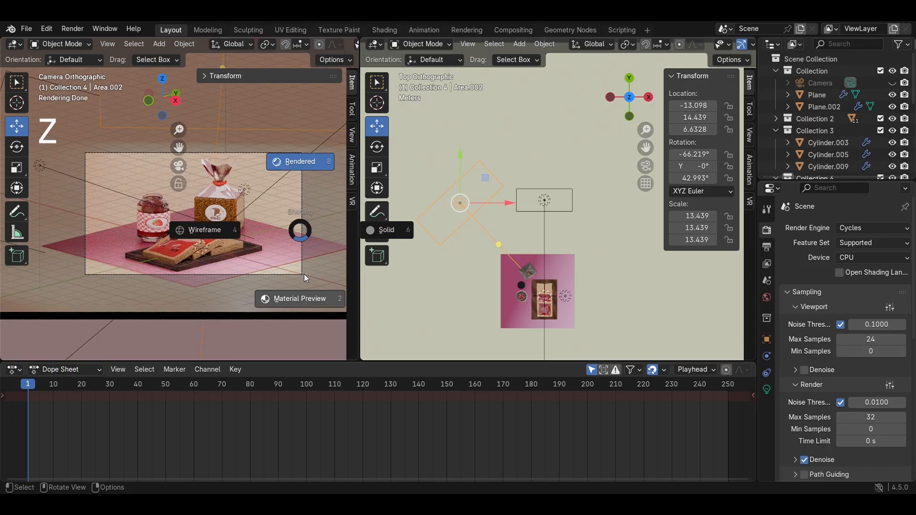
{"action": "left_click", "coordinate": [300, 288]}
{"action": "key", "text": "ctrl+s"}
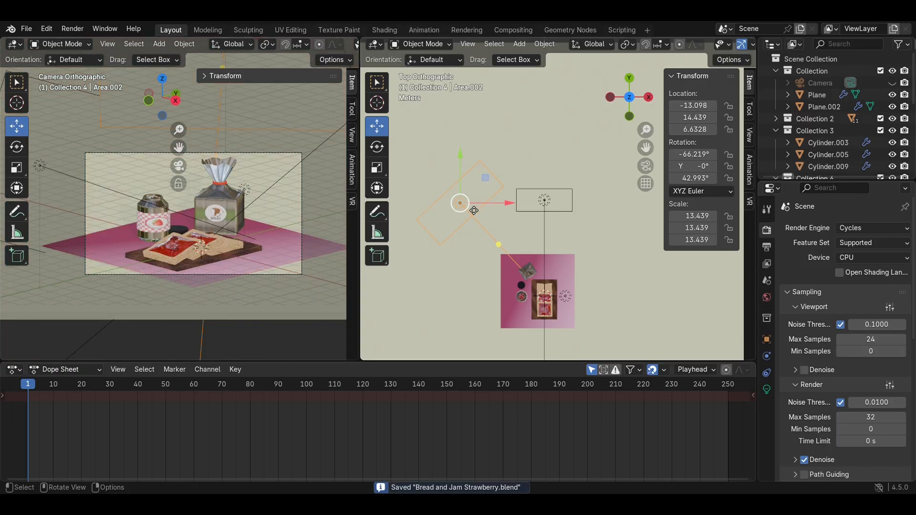
Step: Duplicate the enlarged area light along Y to about -6.69 m and rotate the copy to about 117.5° on Z to face the food
{"action": "key", "text": "shift+d"}
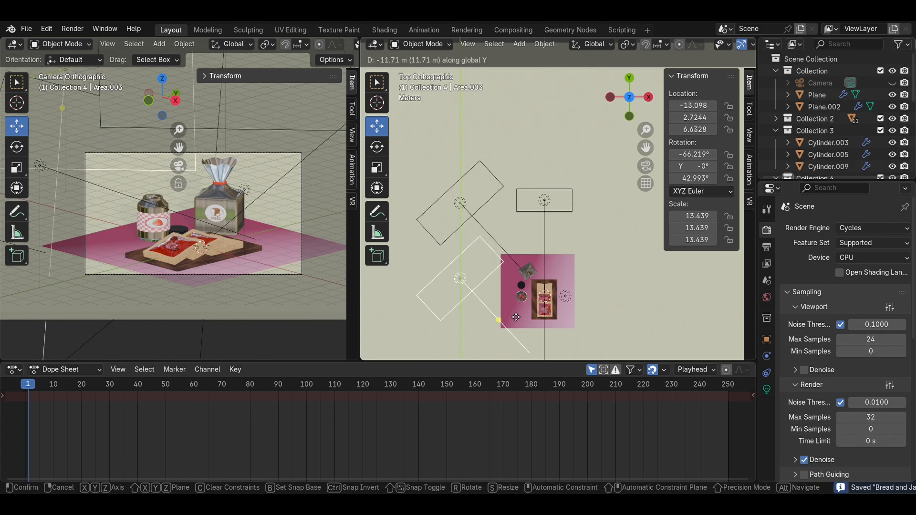
{"action": "left_click", "coordinate": [530, 341]}
{"action": "key", "text": "r"}
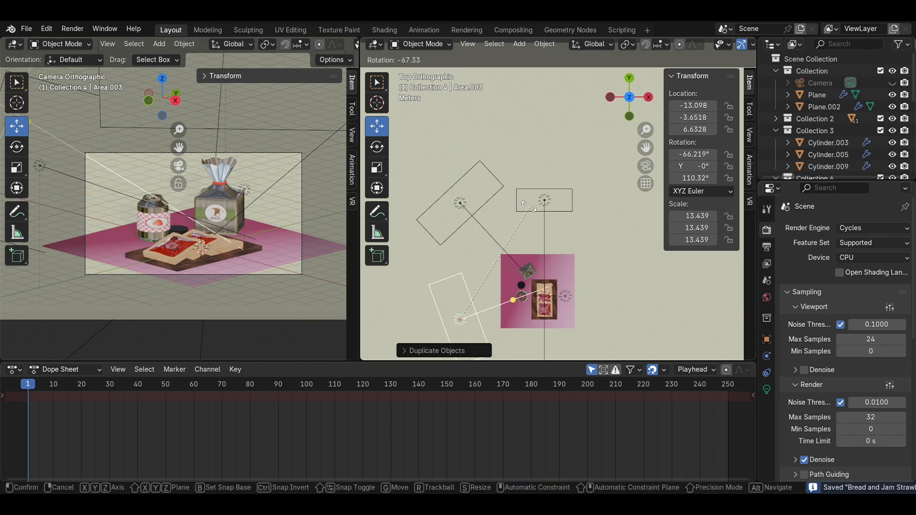
{"action": "left_click", "coordinate": [511, 197]}
{"action": "middle_click_drag", "start_coordinate": [565, 254], "coordinate": [572, 163], "text": "shift"}
{"action": "left_click_drag", "start_coordinate": [467, 185], "coordinate": [466, 205]}
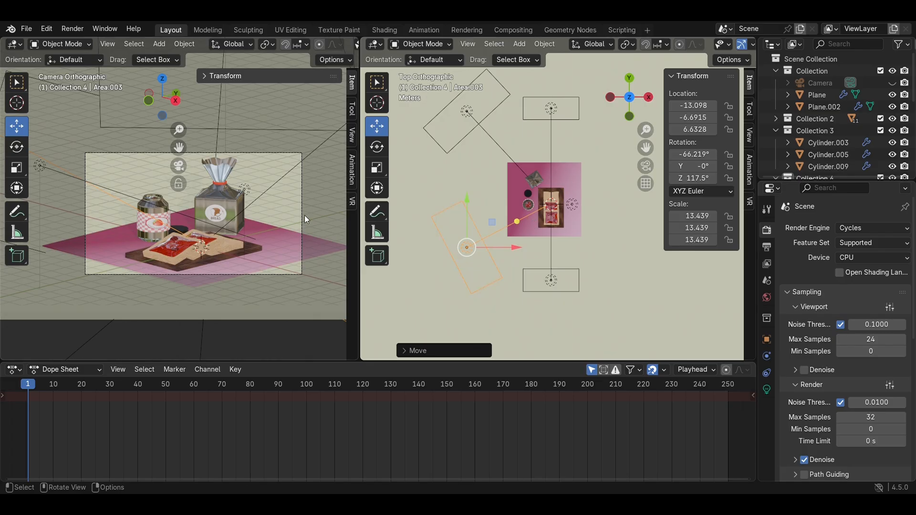
Step: Examine the food closer up in rendered shading with the newly added light, restore Material Preview, and save the file
{"action": "scroll", "coordinate": [247, 223], "scroll_direction": "up", "scroll_amount": 2}
{"action": "mouse_move", "coordinate": [257, 233]}
{"action": "middle_mouse_down", "text": "shift"}
{"action": "mouse_move", "coordinate": [216, 231]}
{"action": "mouse_move", "coordinate": [237, 230]}
{"action": "middle_mouse_up", "text": "shift"}
{"action": "key", "text": "z"}
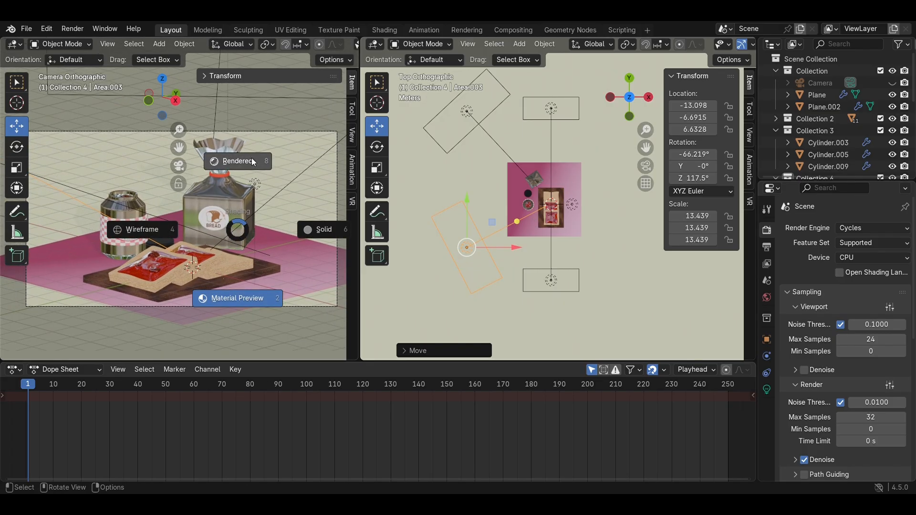
{"action": "left_click", "coordinate": [253, 160]}
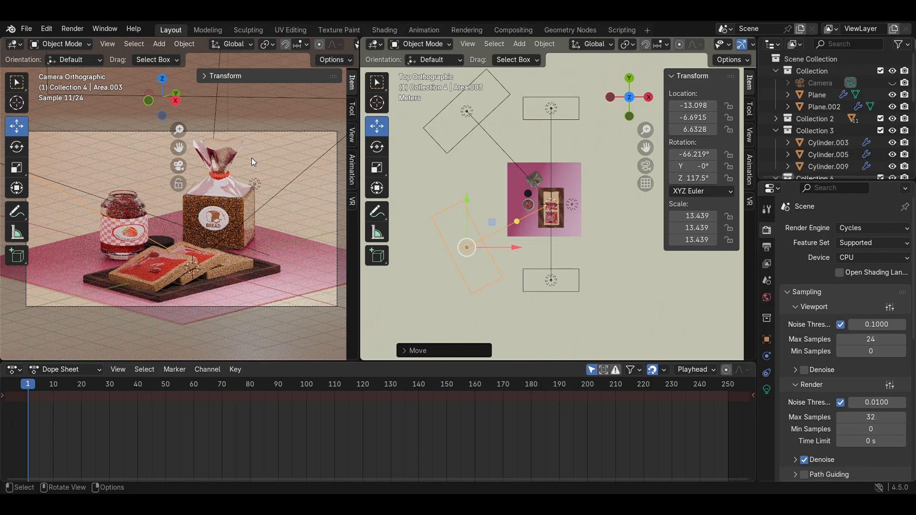
{"action": "key", "text": "z"}
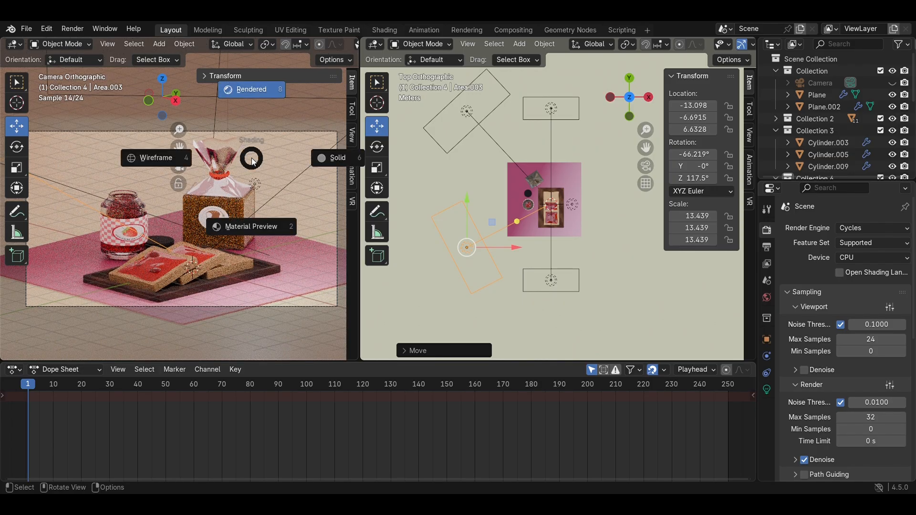
{"action": "left_click", "coordinate": [264, 228]}
{"action": "key", "text": "ctrl+s"}
Step: Duplicate the enlarged area light at Y 14.44 m along X to about -1.24 m and rotate the copy to about -63.6° on Z
{"action": "left_click", "coordinate": [475, 128]}
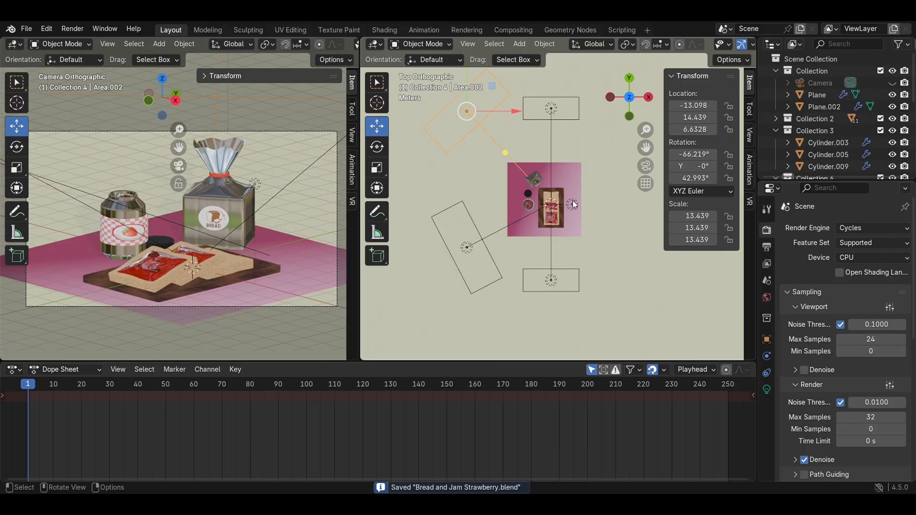
{"action": "key", "text": "shift+d"}
{"action": "key", "text": "x"}
{"action": "left_click", "coordinate": [678, 278]}
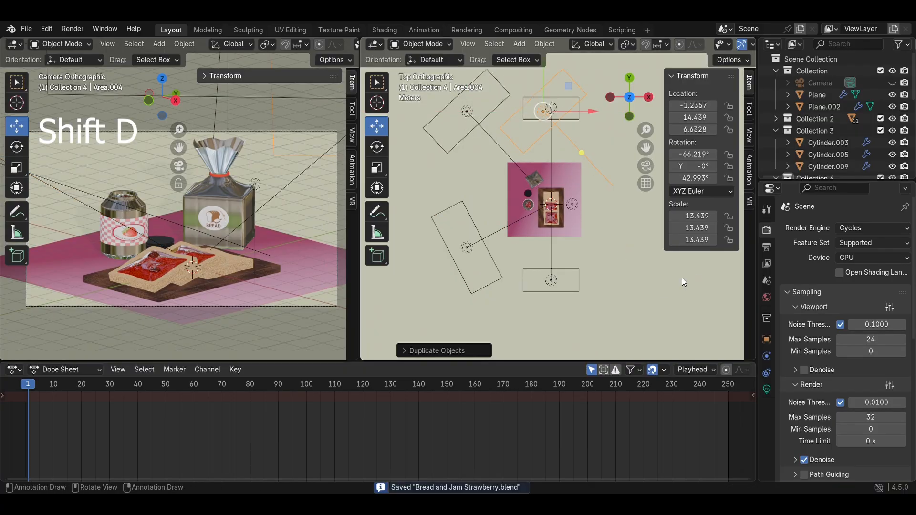
{"action": "key", "text": "r"}
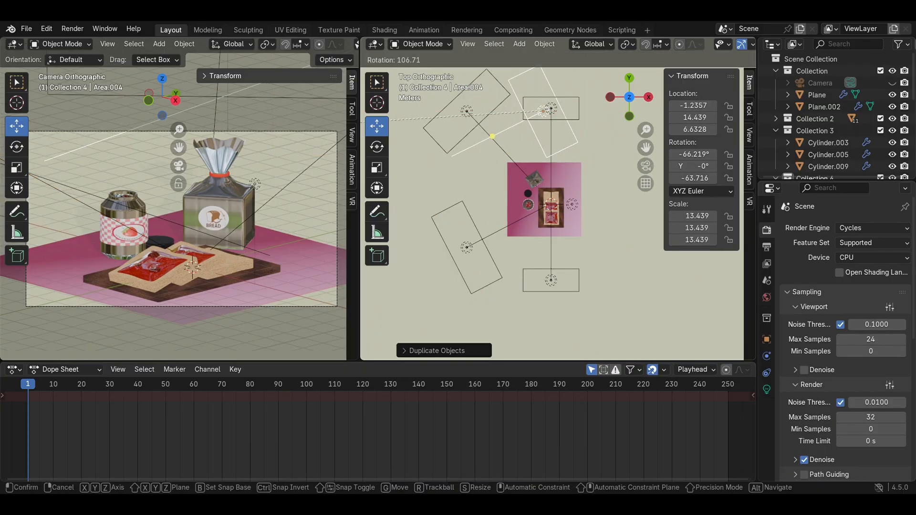
{"action": "key", "text": "Return"}
Step: Move the newest area light to about X 10.40 m and Y 0.56 m and rotate it to about -123.4° on Z
{"action": "scroll", "coordinate": [563, 132], "scroll_direction": "down", "scroll_amount": 2}
{"action": "key", "text": "g"}
{"action": "key", "text": "y"}
{"action": "key", "text": "x"}
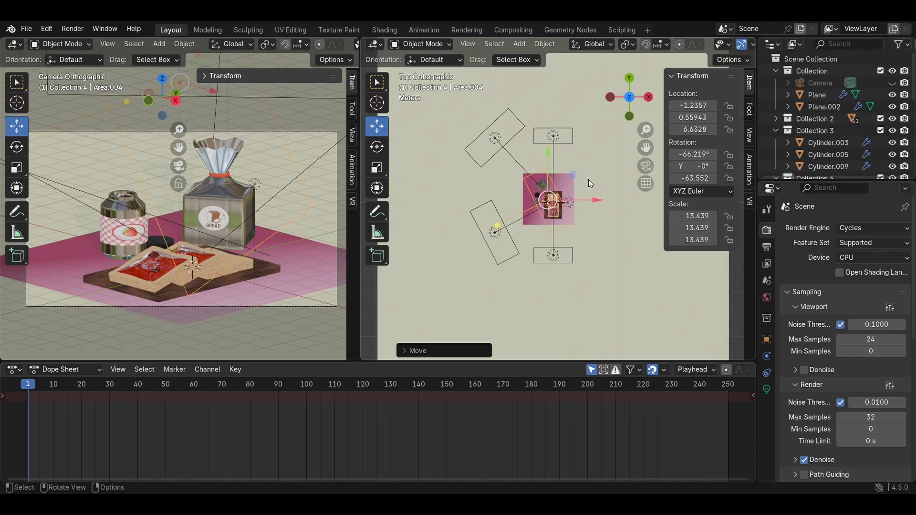
{"action": "left_click", "coordinate": [599, 191]}
{"action": "key", "text": "r"}
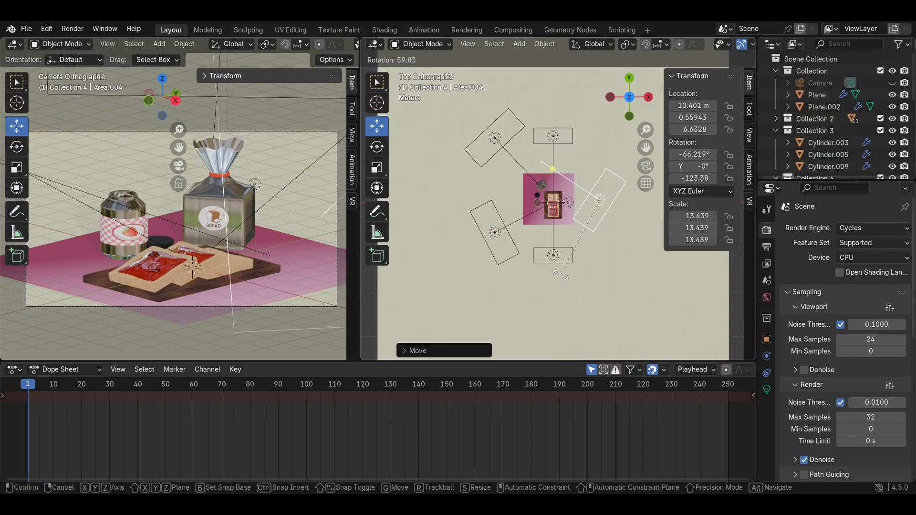
{"action": "left_click", "coordinate": [582, 246]}
Step: Reposition the rotated area light at about X 11.26 m and Y -8.62 m
{"action": "key", "text": "g"}
{"action": "key", "text": "y"}
{"action": "left_click", "coordinate": [604, 201]}
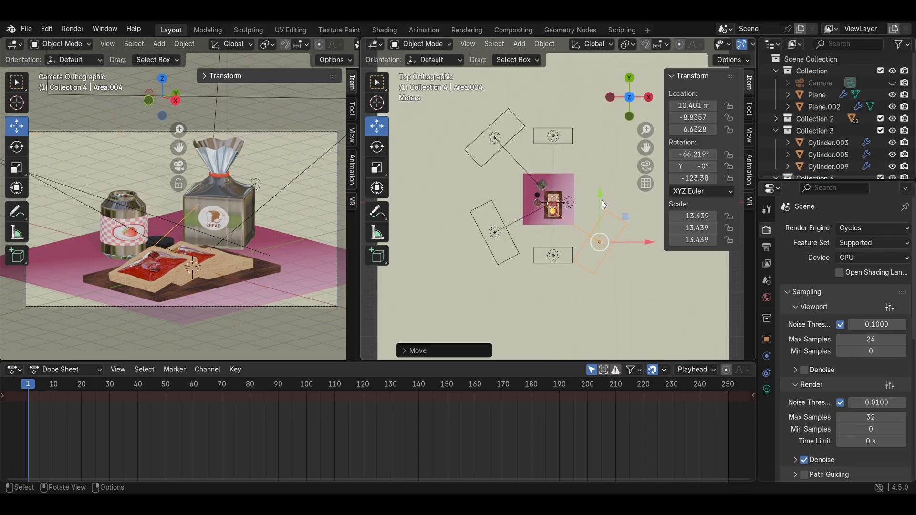
{"action": "key", "text": "g"}
{"action": "key", "text": "y"}
{"action": "left_click", "coordinate": [610, 195]}
Step: Set the newest area light's power to 600 and save the file
{"action": "left_click", "coordinate": [767, 390]}
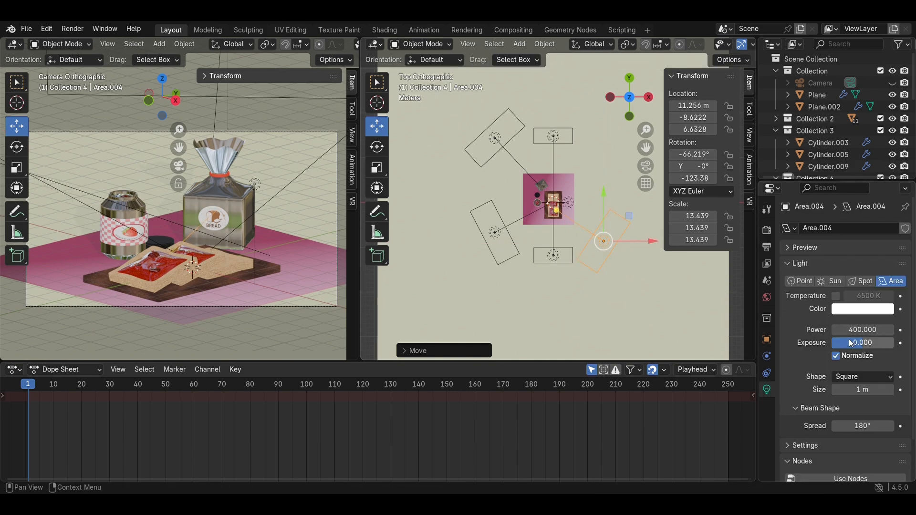
{"action": "left_click", "coordinate": [853, 333]}
{"action": "type", "text": "600"}
{"action": "key", "text": "Return"}
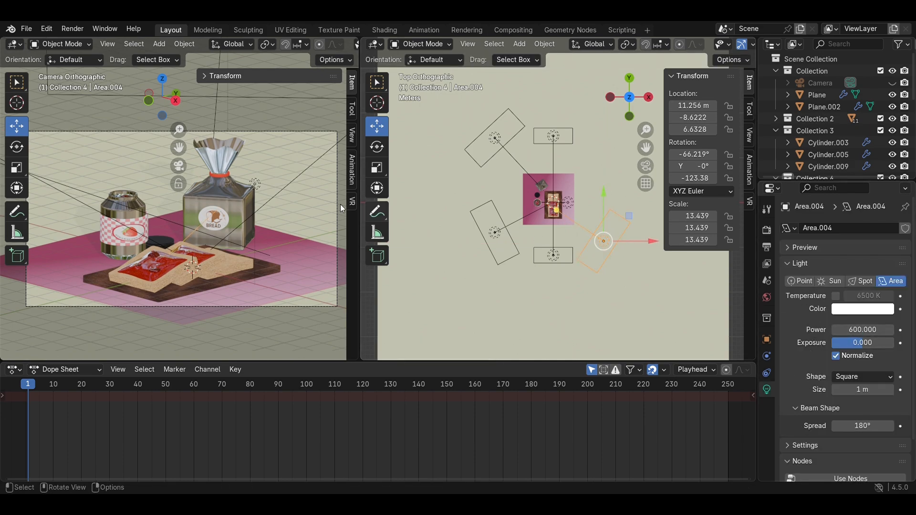
{"action": "key", "text": "ctrl+s"}
Step: Examine the lighting from the 600-power area light in rendered shading, then return to Material Preview
{"action": "key", "text": "z"}
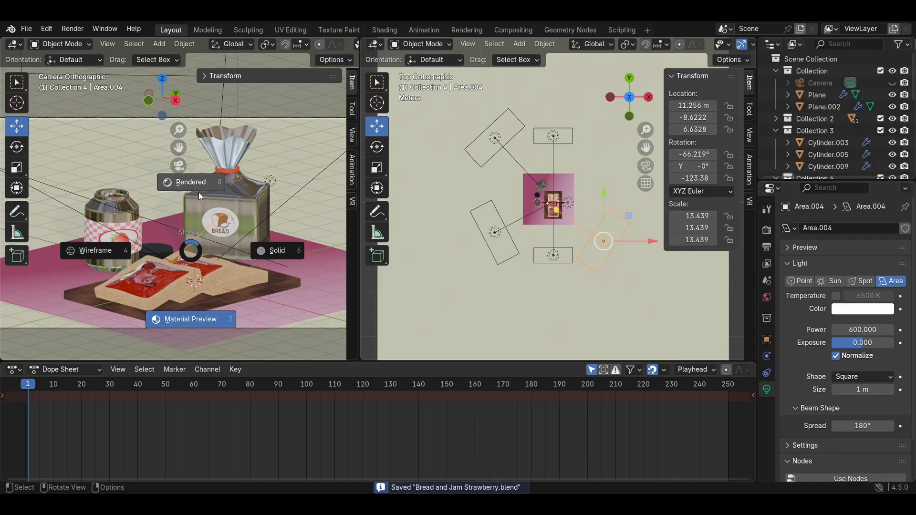
{"action": "left_click", "coordinate": [198, 193]}
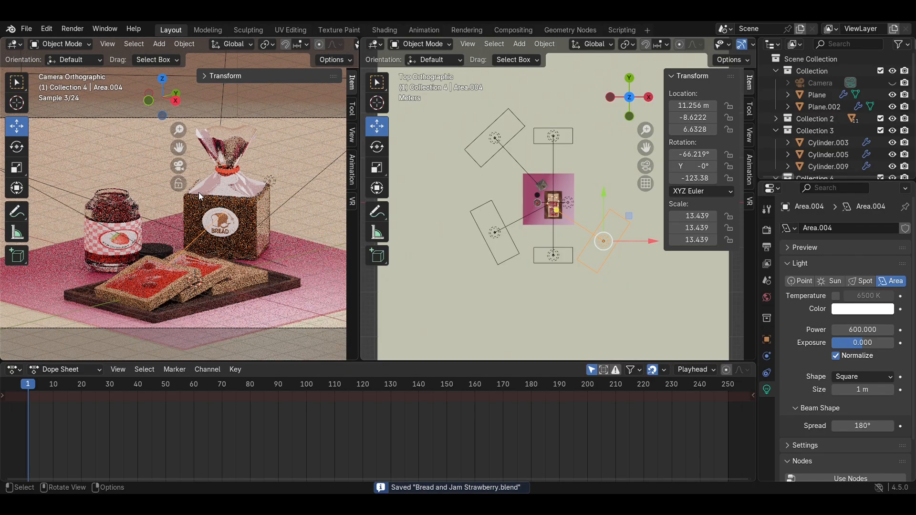
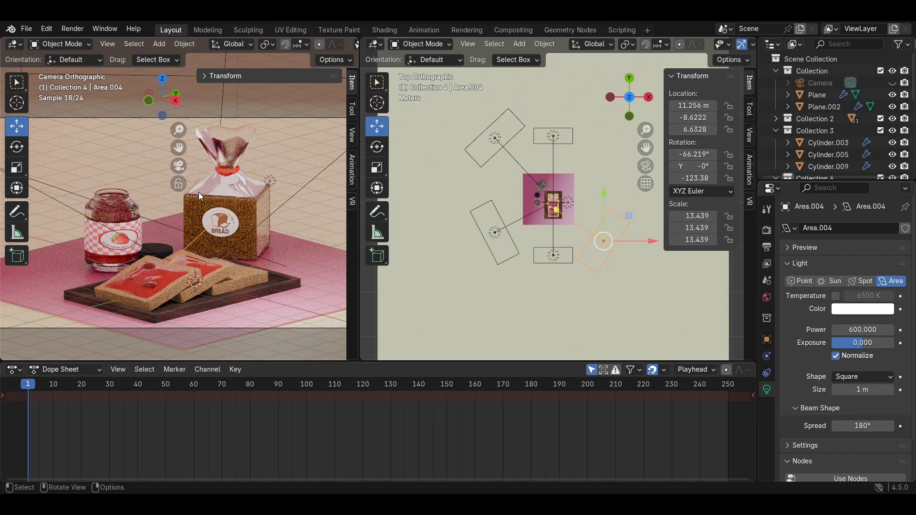
{"action": "key", "text": "z"}
{"action": "left_click", "coordinate": [199, 260]}
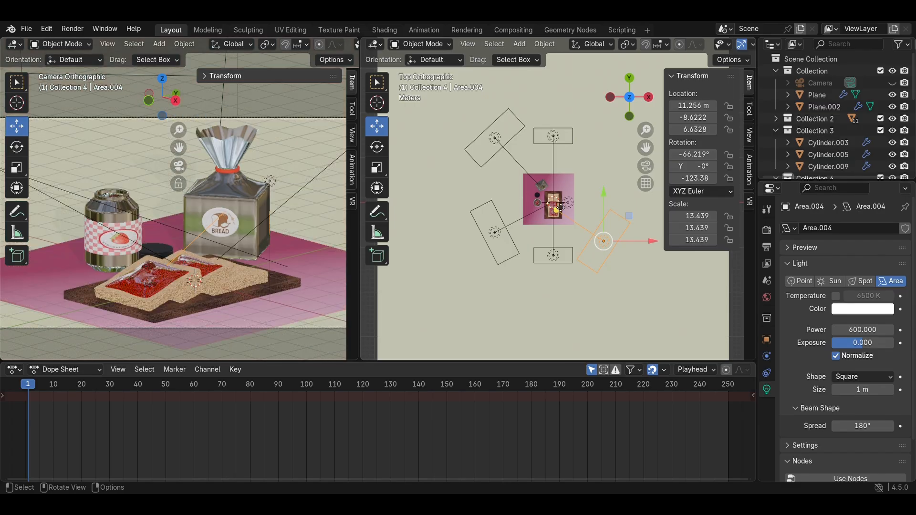
Step: Try the point light beside the food at a power of 1500 in rendered shading, then set its power to 1800
{"action": "left_click", "coordinate": [569, 206]}
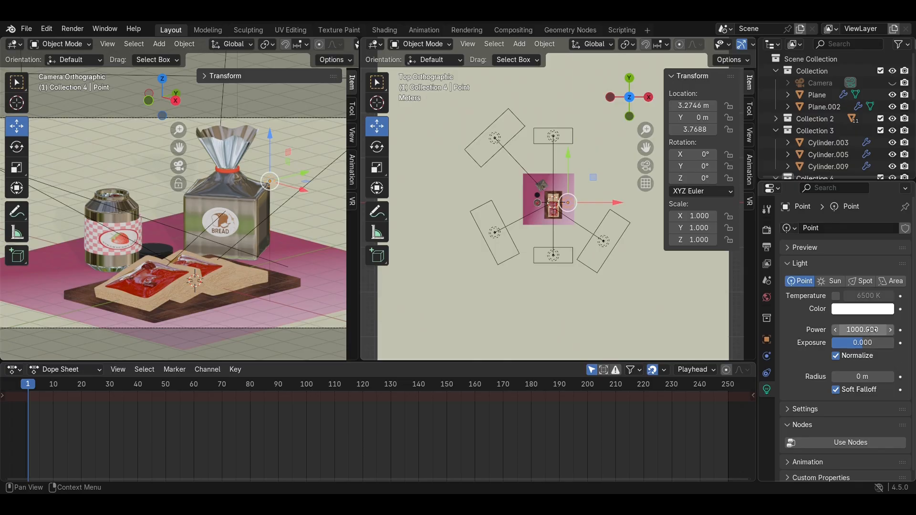
{"action": "left_click", "coordinate": [868, 330]}
{"action": "type", "text": "1500"}
{"action": "key", "text": "Return"}
{"action": "key", "text": "z"}
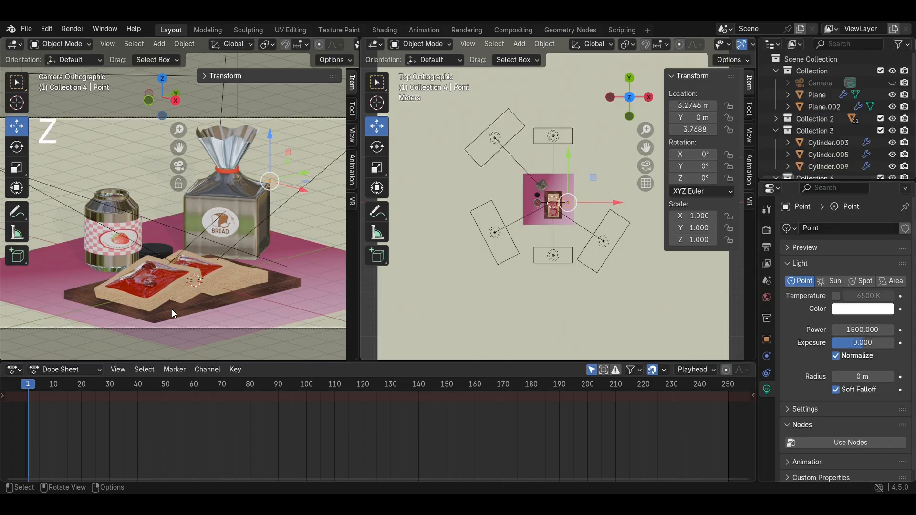
{"action": "left_click", "coordinate": [238, 227]}
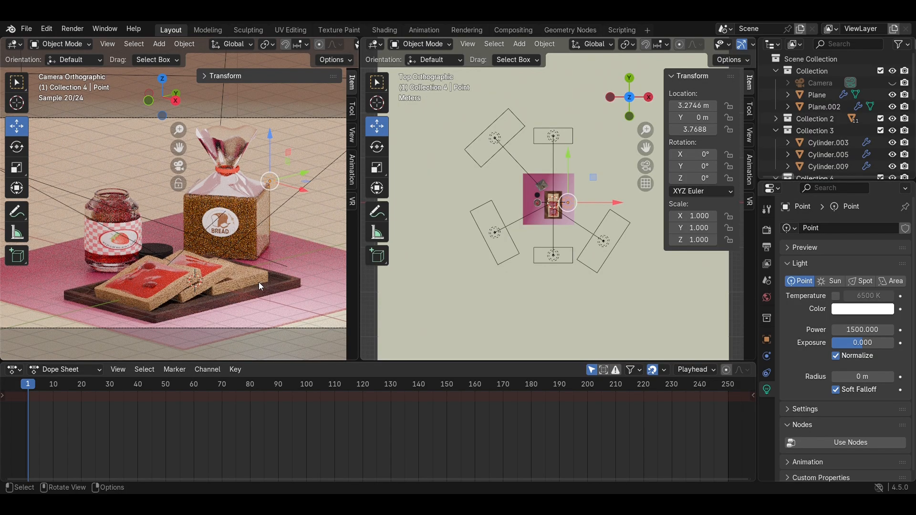
{"action": "key", "text": "z"}
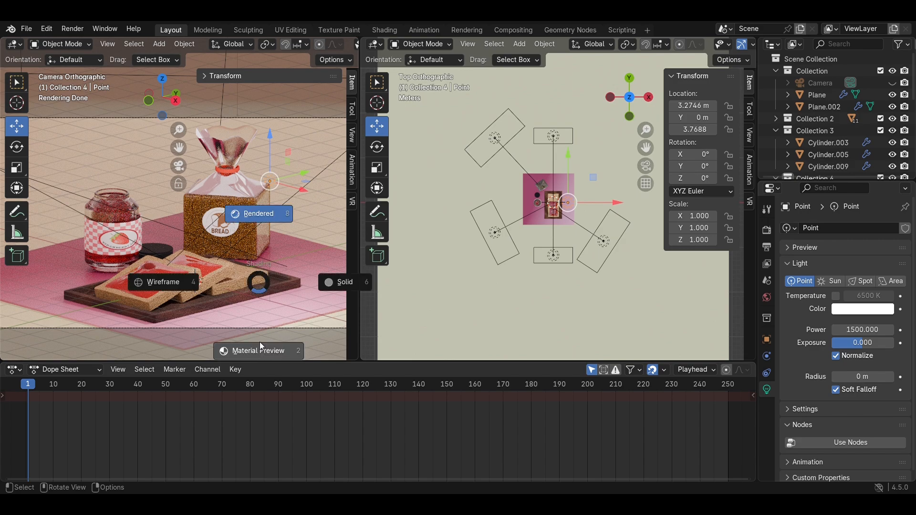
{"action": "left_click", "coordinate": [260, 342]}
{"action": "left_click", "coordinate": [863, 330]}
{"action": "type", "text": "1800"}
{"action": "key", "text": "Return"}
Step: Set the world background strength to 2, lighten its pink colour, and check the result in rendered shading
{"action": "left_click", "coordinate": [767, 297]}
{"action": "left_click", "coordinate": [878, 318]}
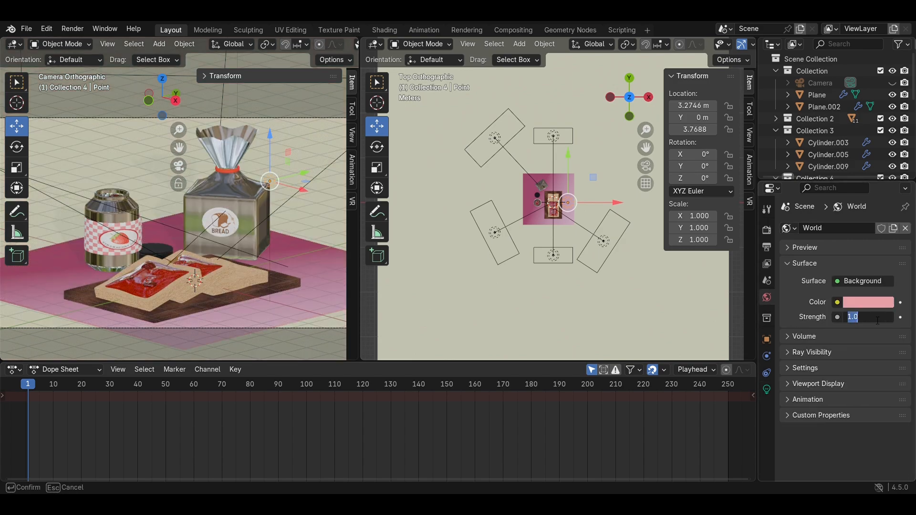
{"action": "type", "text": "2"}
{"action": "key", "text": "Return"}
{"action": "left_click", "coordinate": [869, 303]}
{"action": "key", "text": "z"}
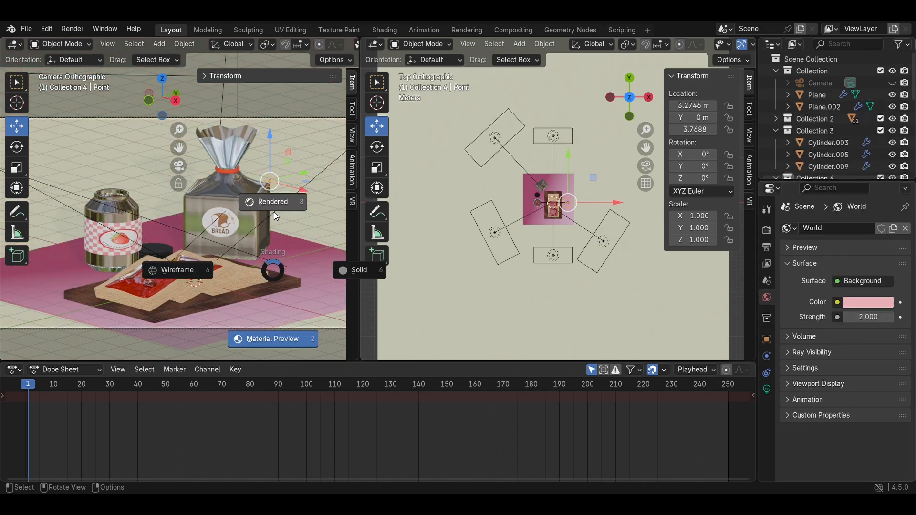
{"action": "left_click", "coordinate": [274, 212]}
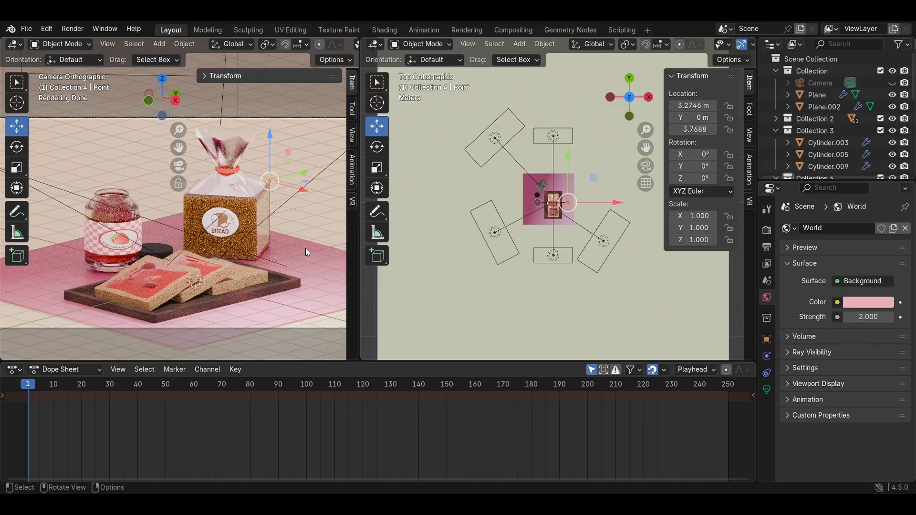
{"action": "key", "text": "z"}
{"action": "left_click", "coordinate": [321, 332]}
Step: Set the world background strength to 1.5, save the file, and check the lighting in rendered shading
{"action": "left_click", "coordinate": [861, 317]}
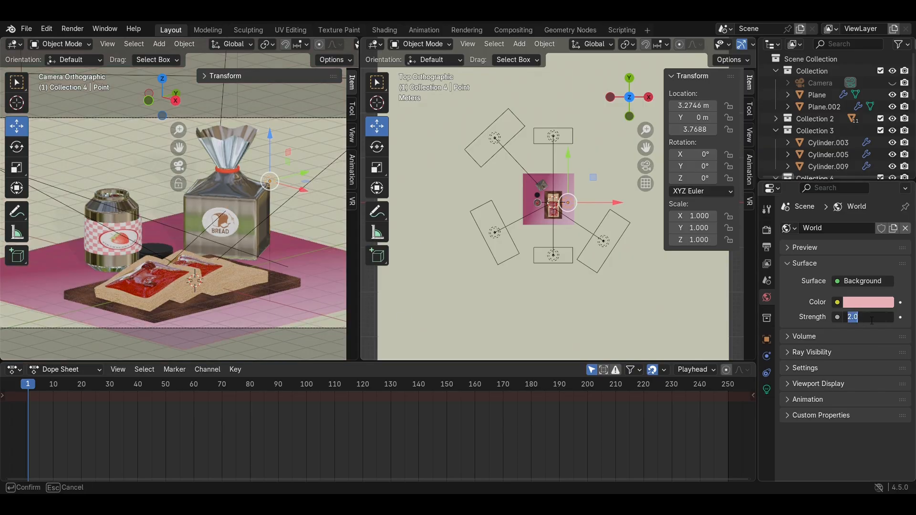
{"action": "type", "text": "1.5"}
{"action": "key", "text": "Return"}
{"action": "key", "text": "ctrl+s"}
{"action": "key", "text": "z"}
{"action": "left_click", "coordinate": [283, 197]}
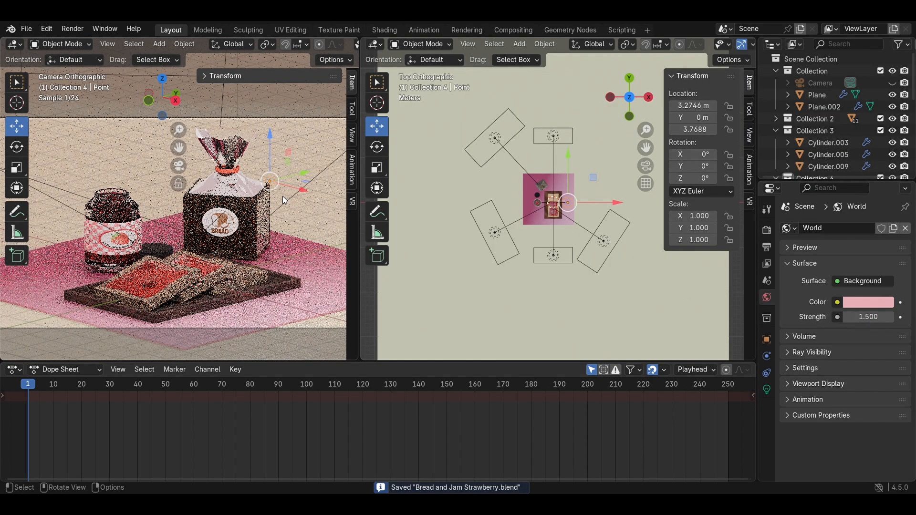
{"action": "key", "text": "z"}
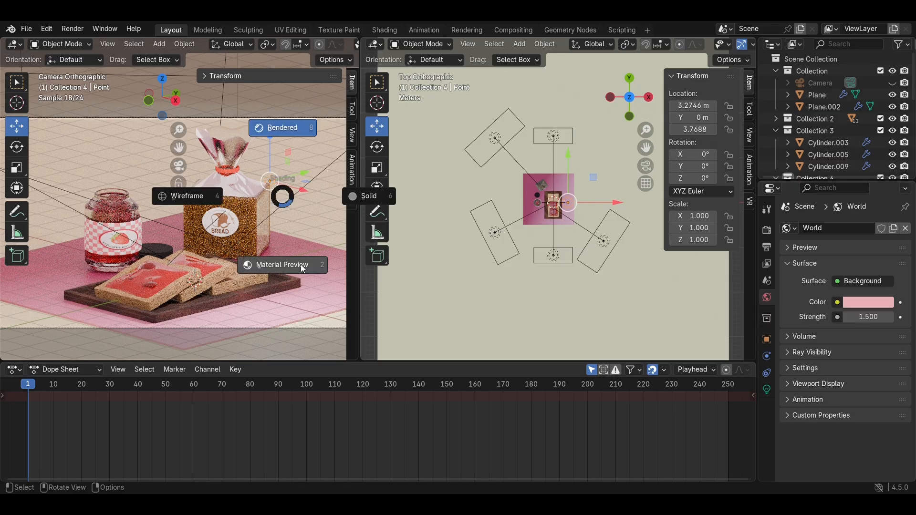
{"action": "left_click", "coordinate": [282, 264]}
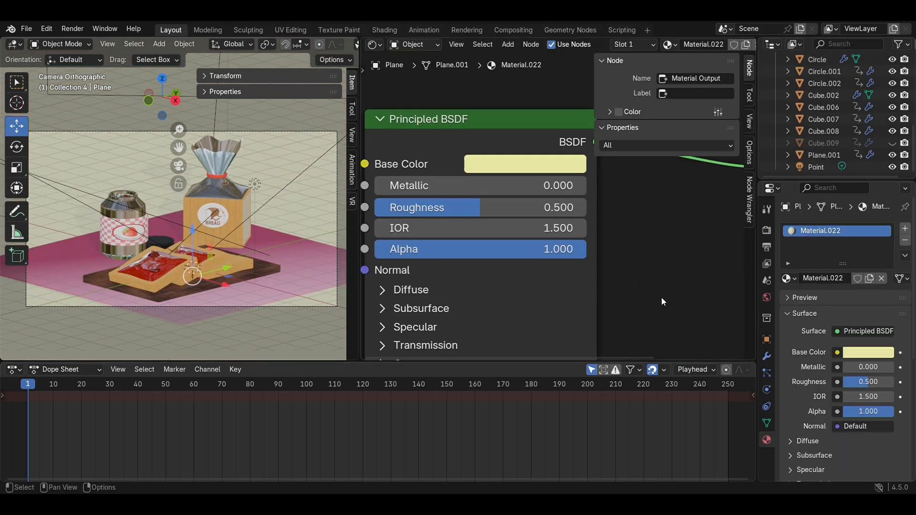
Step: Texture the large floor plane with Wood Pic 1.jpg through an Image Texture node linked to Base Color, with texture coordinate and mapping nodes
{"action": "scroll", "coordinate": [686, 266], "scroll_direction": "down", "scroll_amount": 6}
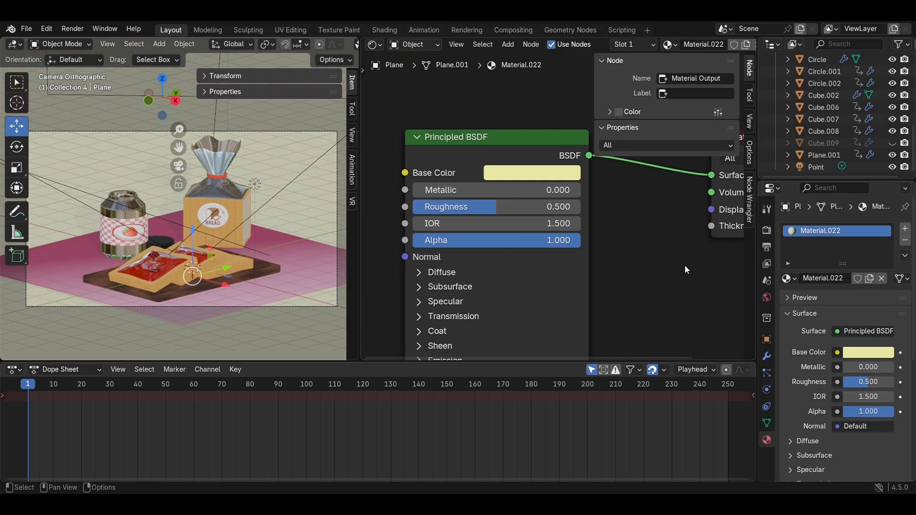
{"action": "middle_click_drag", "start_coordinate": [402, 288], "coordinate": [525, 289]}
{"action": "key", "text": "shift+a"}
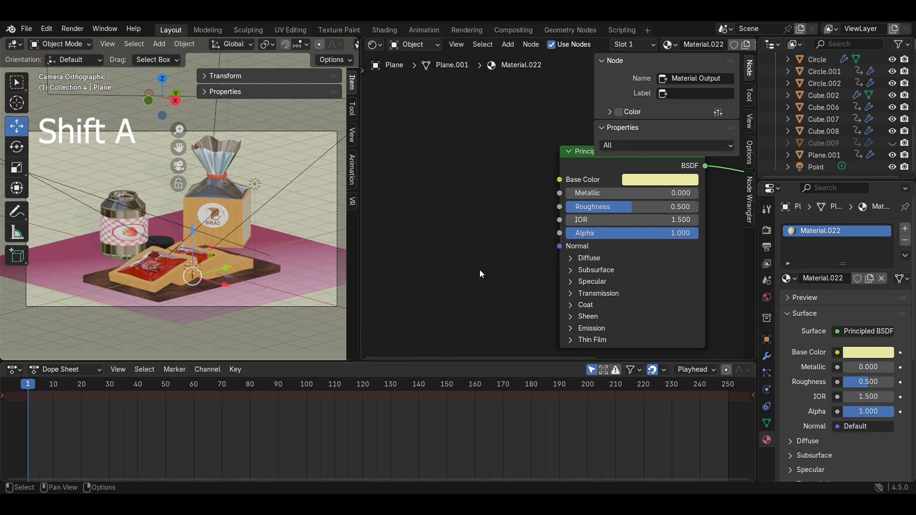
{"action": "left_click", "coordinate": [480, 271]}
{"action": "type", "text": "image"}
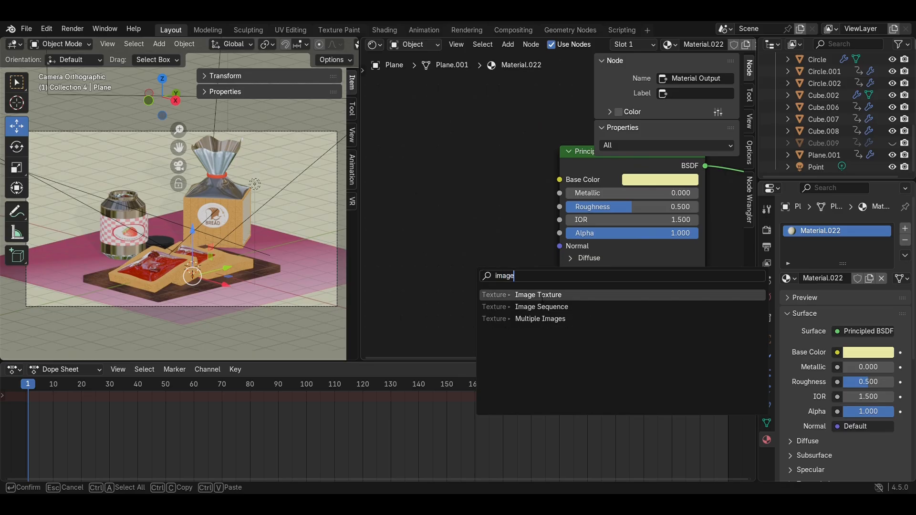
{"action": "key", "text": "Return"}
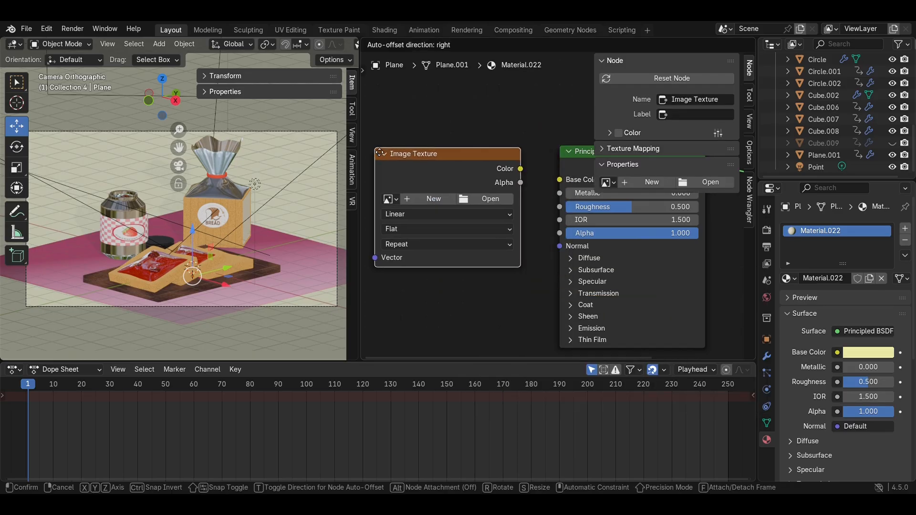
{"action": "left_click", "coordinate": [521, 175]}
{"action": "left_click_drag", "start_coordinate": [540, 175], "coordinate": [565, 180]}
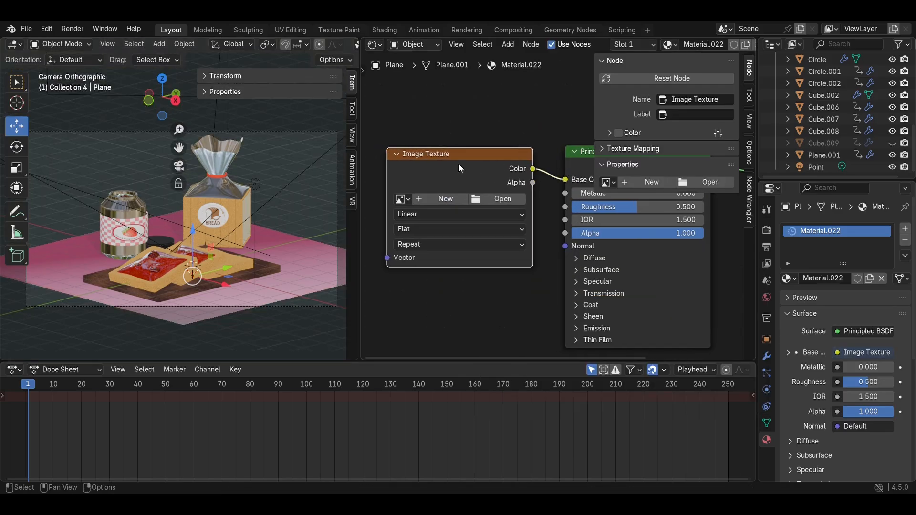
{"action": "key", "text": "ctrl+t"}
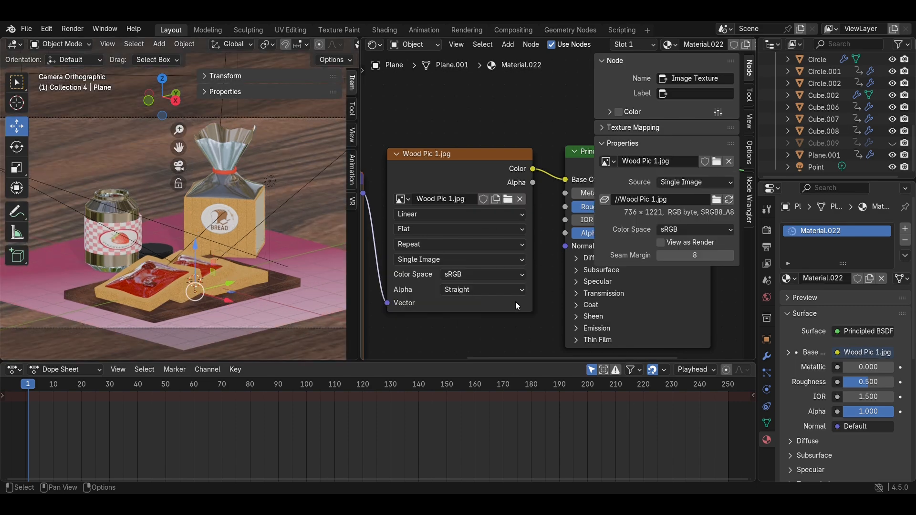
Step: Set the X scale of the wood texture's Mapping node to 5
{"action": "middle_click_drag", "start_coordinate": [476, 324], "coordinate": [624, 230]}
{"action": "mouse_move", "coordinate": [470, 257]}
{"action": "left_mouse_down"}
{"action": "mouse_move", "coordinate": [499, 257]}
{"action": "mouse_move", "coordinate": [477, 261]}
{"action": "left_mouse_up"}
{"action": "left_click", "coordinate": [483, 260]}
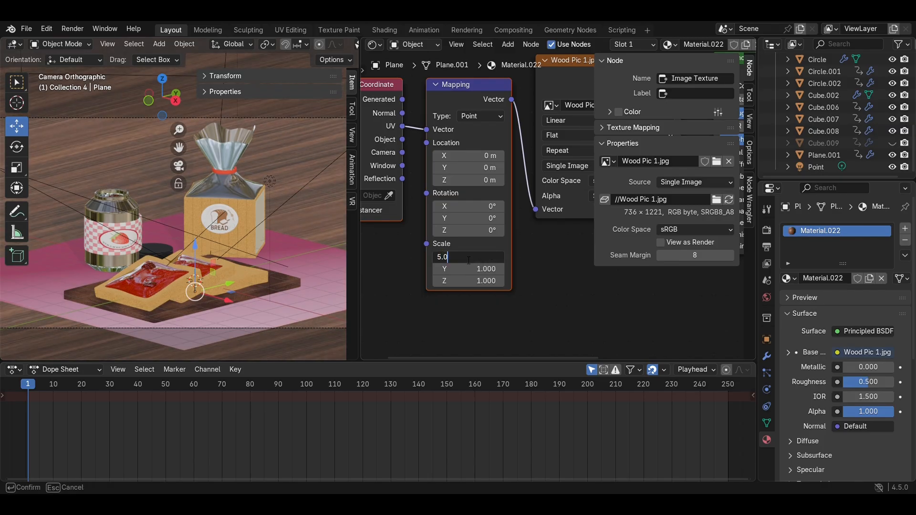
{"action": "key", "text": "Return"}
Step: Unhide Cube.009 while checking the wood floor in rendered shading, then return to Material Preview
{"action": "key", "text": "z"}
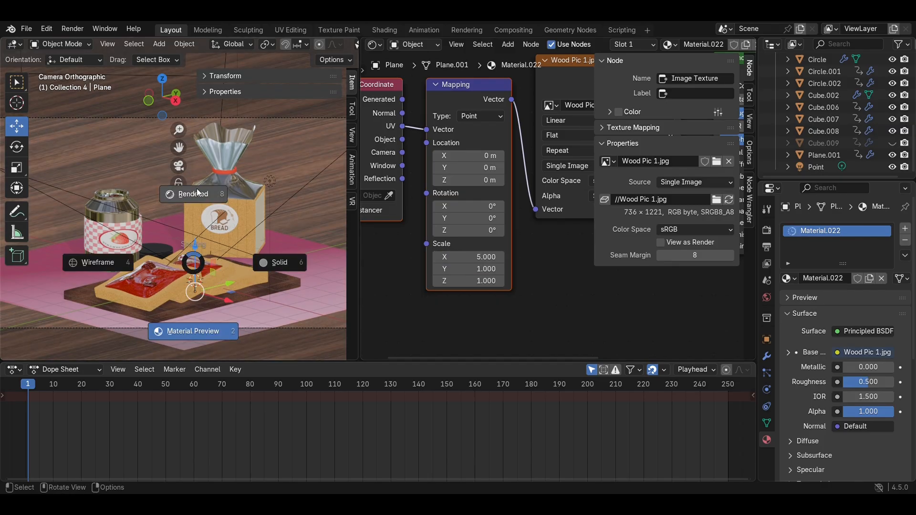
{"action": "left_click", "coordinate": [198, 193]}
{"action": "left_click", "coordinate": [892, 144]}
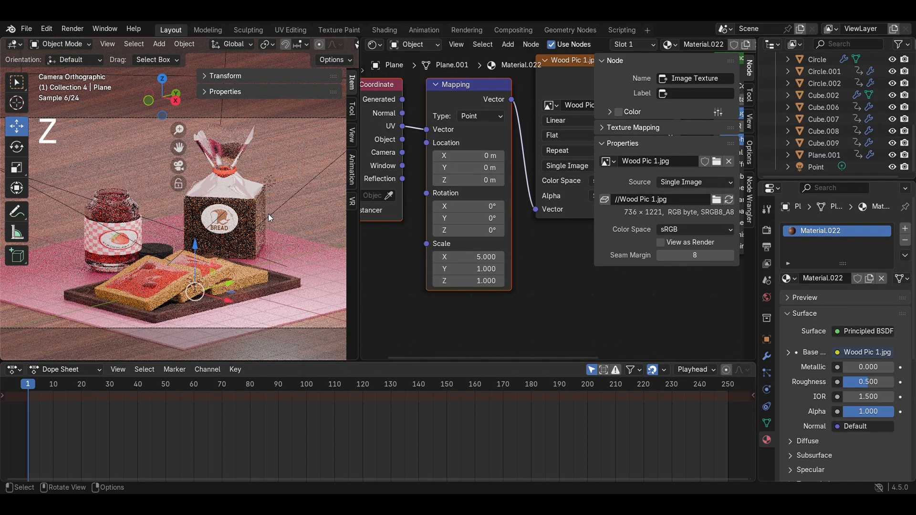
{"action": "left_click", "coordinate": [285, 281]}
Step: Change the world background colour to a light orange
{"action": "scroll", "coordinate": [599, 294], "scroll_direction": "up", "scroll_amount": 1}
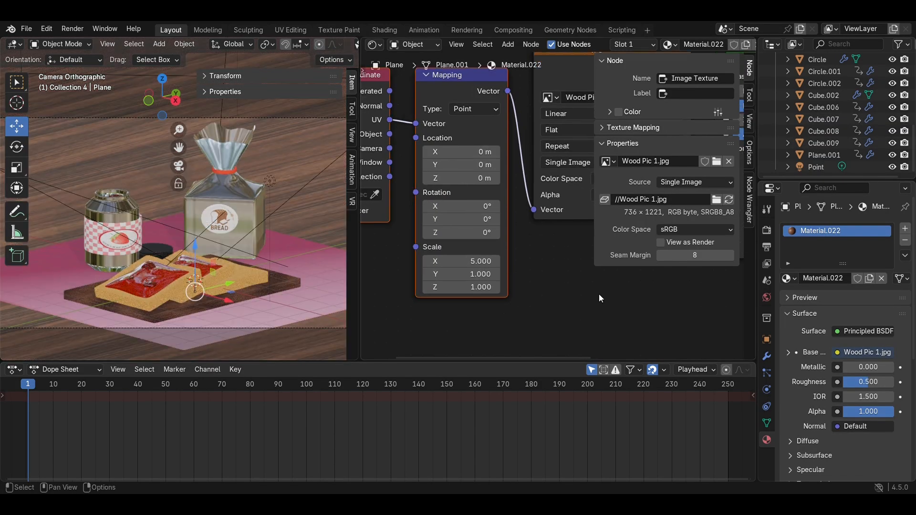
{"action": "scroll", "coordinate": [599, 294], "scroll_direction": "up", "scroll_amount": 1}
{"action": "middle_click_drag", "start_coordinate": [664, 302], "coordinate": [583, 305]}
{"action": "left_click", "coordinate": [768, 300]}
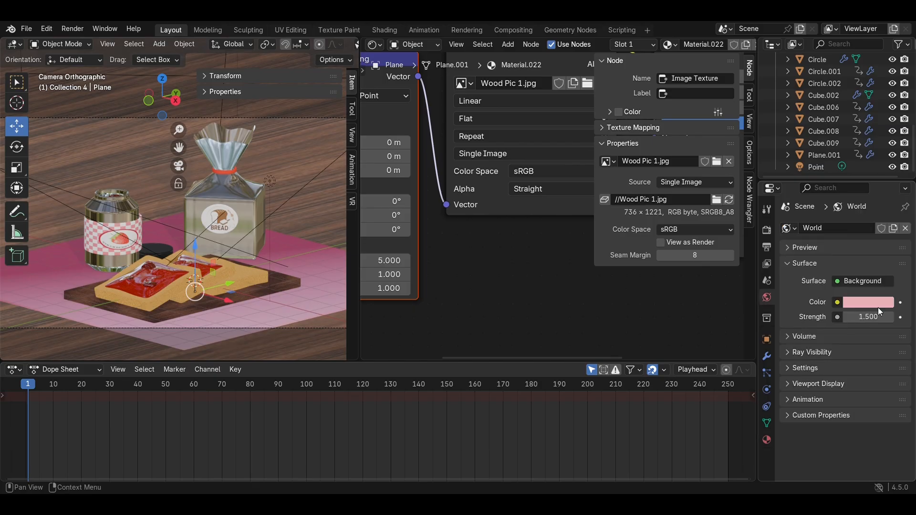
{"action": "left_click", "coordinate": [869, 303]}
{"action": "mouse_move", "coordinate": [849, 169]}
{"action": "left_mouse_down"}
{"action": "mouse_move", "coordinate": [822, 162]}
{"action": "mouse_move", "coordinate": [819, 174]}
{"action": "left_mouse_up"}
Step: Check the light orange world lighting in rendered shading, return to Material Preview, and save the file
{"action": "key", "text": "z"}
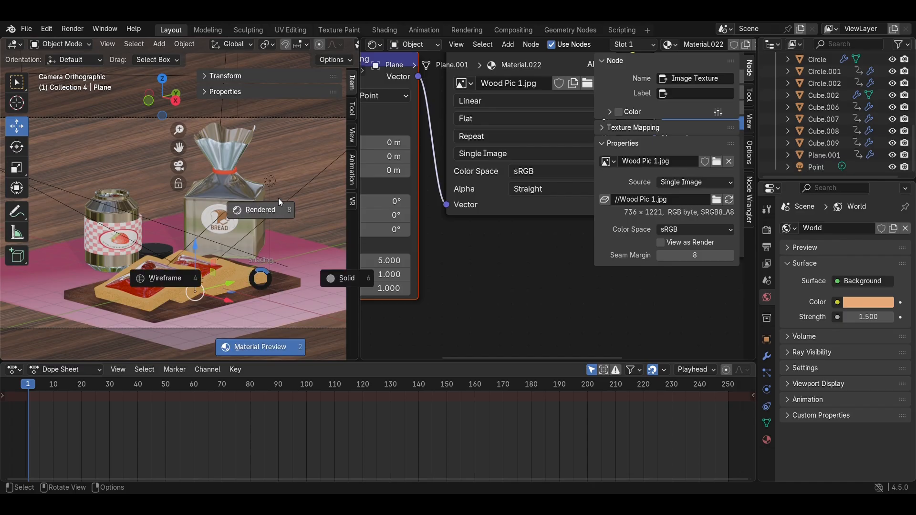
{"action": "left_click", "coordinate": [279, 199]}
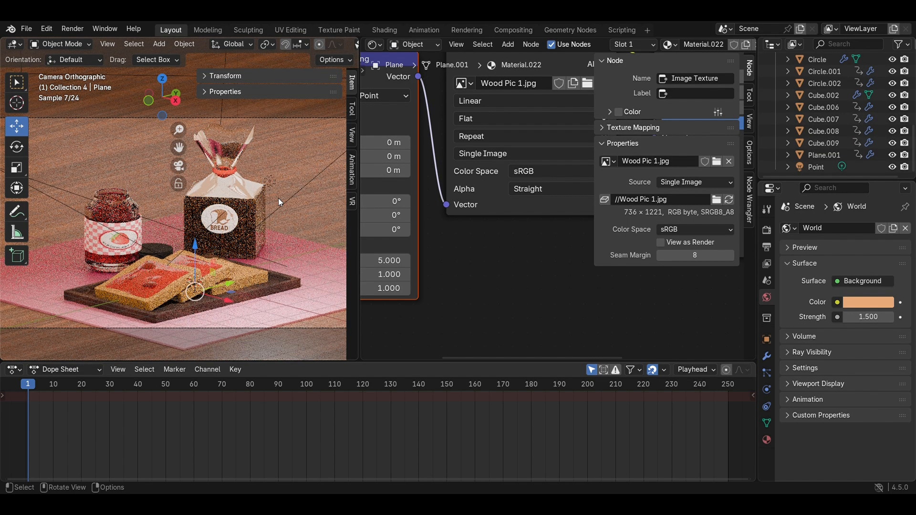
{"action": "key", "text": "z"}
{"action": "left_click", "coordinate": [280, 271]}
{"action": "key", "text": "ctrl+s"}
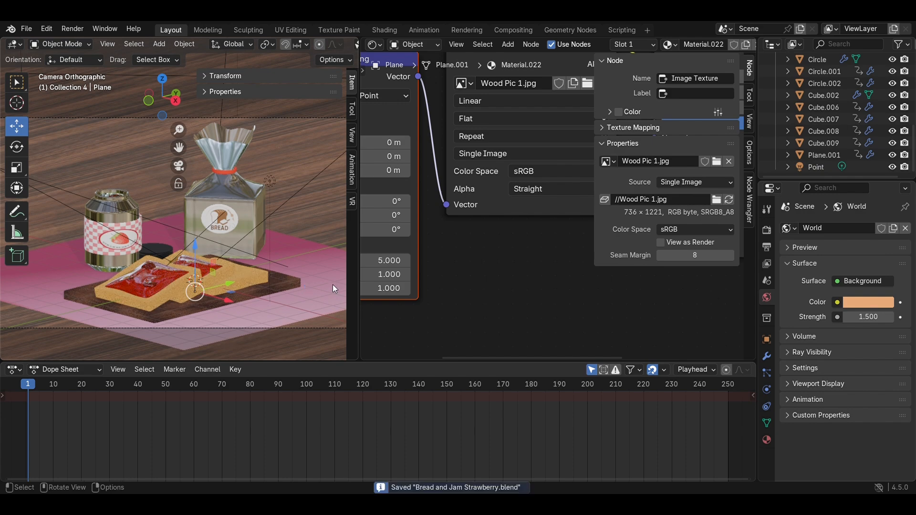
Step: Change the end stop of the Color Ramp in the pink cloth plane's material to a more saturated pink
{"action": "left_click", "coordinate": [333, 284]}
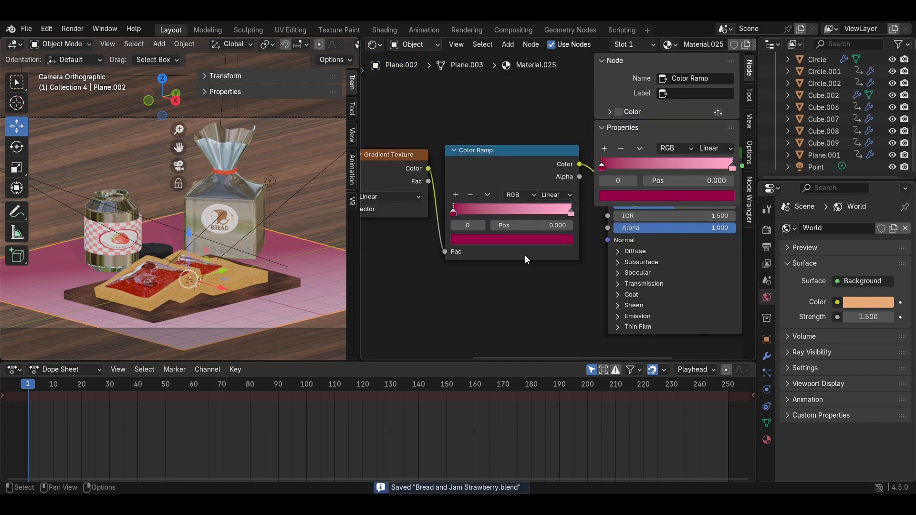
{"action": "scroll", "coordinate": [525, 256], "scroll_direction": "up", "scroll_amount": 2}
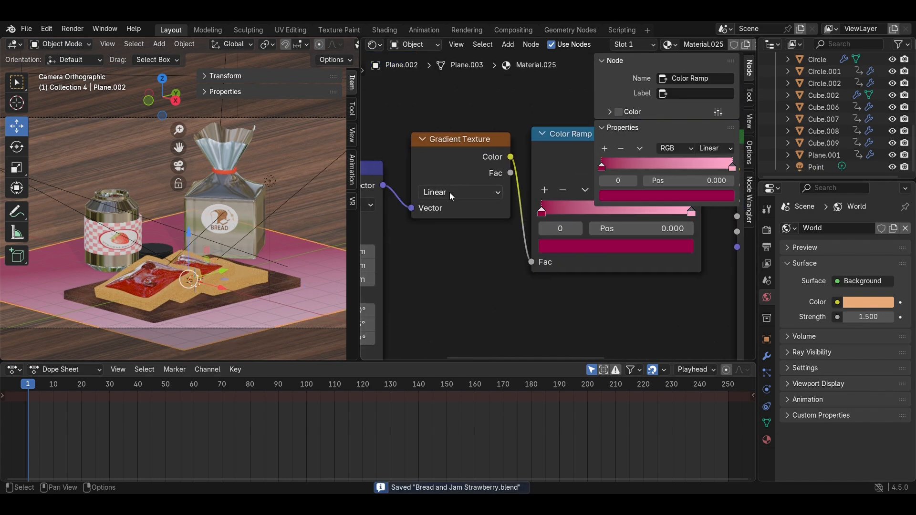
{"action": "left_click", "coordinate": [469, 141]}
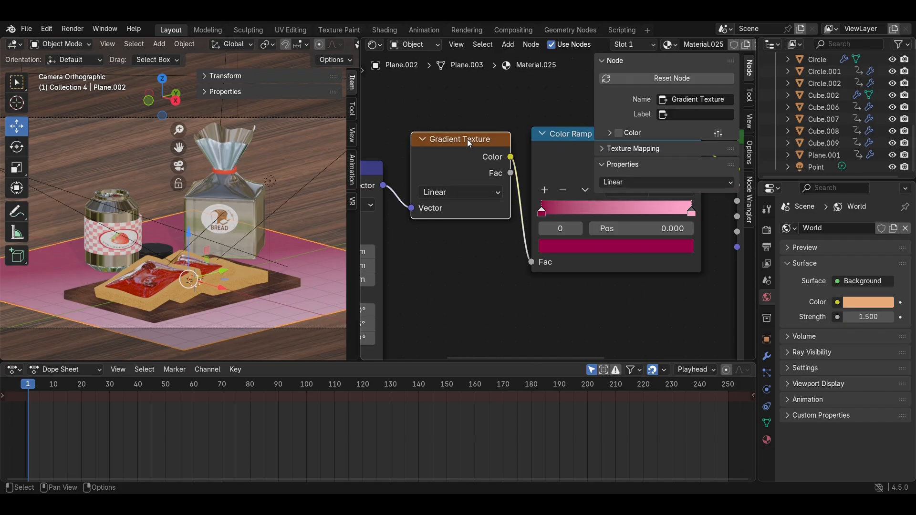
{"action": "left_click", "coordinate": [692, 212]}
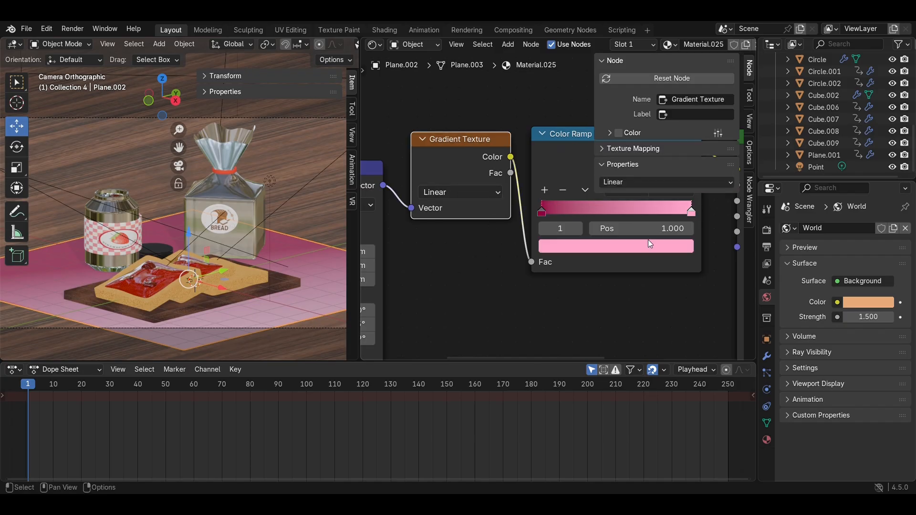
{"action": "left_click", "coordinate": [591, 248]}
{"action": "left_click_drag", "start_coordinate": [607, 329], "coordinate": [625, 362]}
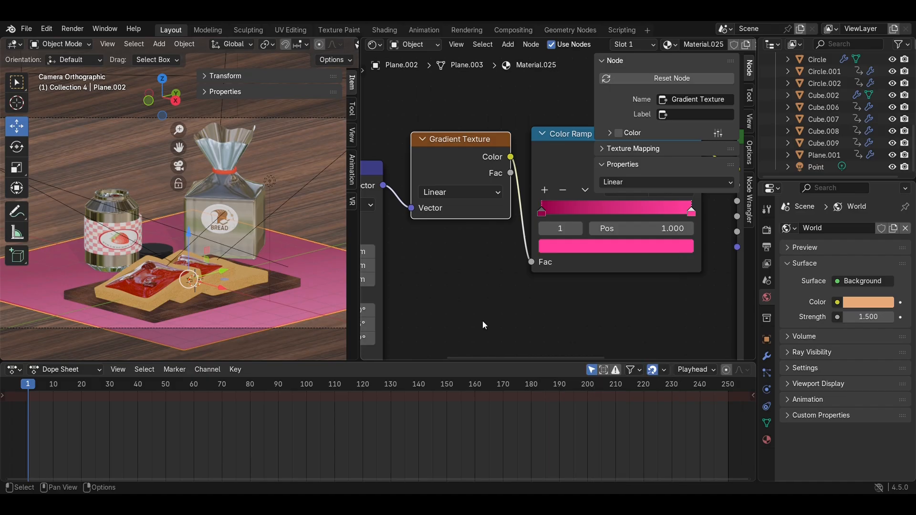
Step: Delete the Color Ramp node from the cloth material and add a Checker Texture node between the Gradient Texture and Principled BSDF
{"action": "scroll", "coordinate": [483, 320], "scroll_direction": "down", "scroll_amount": 1}
{"action": "scroll", "coordinate": [495, 320], "scroll_direction": "down", "scroll_amount": 2}
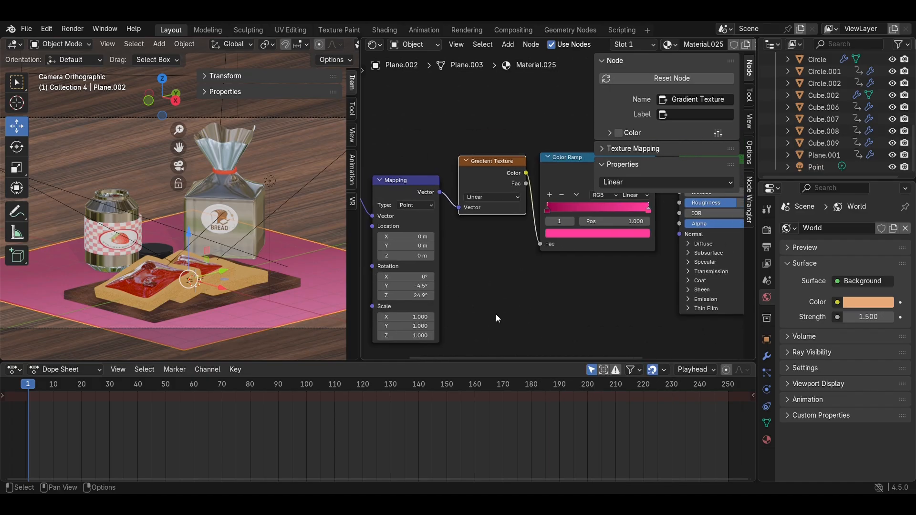
{"action": "middle_click_drag", "start_coordinate": [541, 292], "coordinate": [500, 318]}
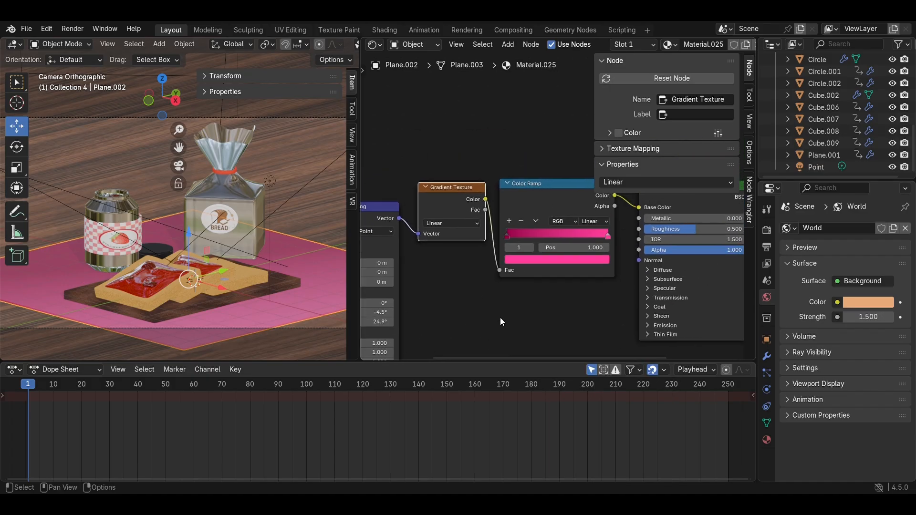
{"action": "left_click", "coordinate": [556, 209]}
{"action": "key", "text": "x"}
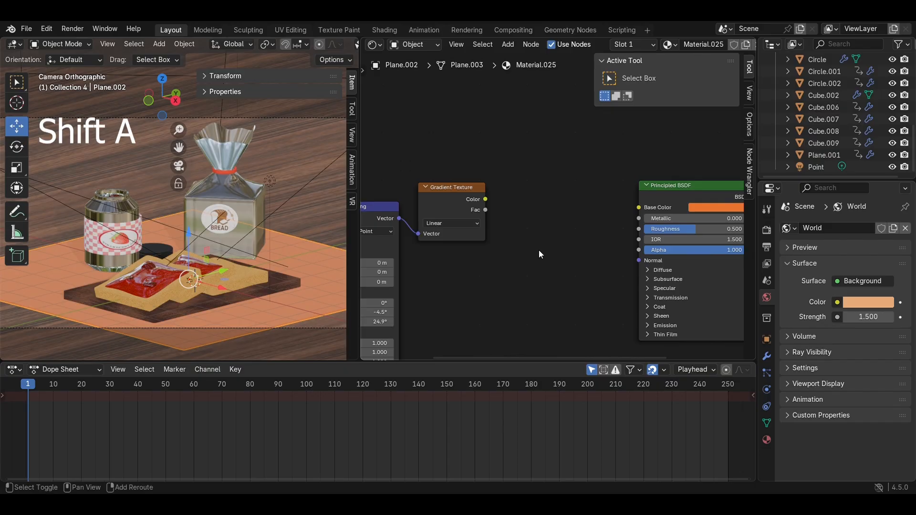
{"action": "key", "text": "shift+a"}
{"action": "left_click", "coordinate": [545, 251]}
{"action": "type", "text": "ch"}
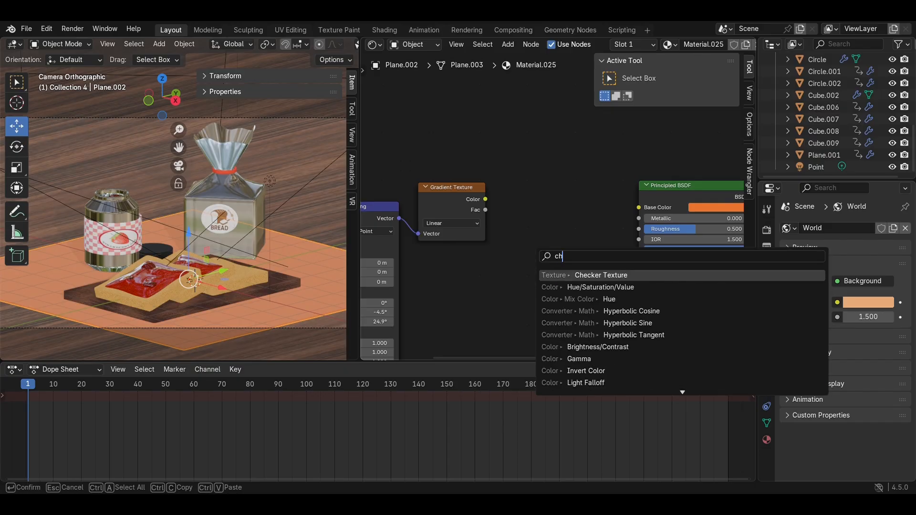
{"action": "left_click", "coordinate": [609, 276]}
{"action": "left_click", "coordinate": [557, 230]}
{"action": "middle_click_drag", "start_coordinate": [543, 278], "coordinate": [478, 288]}
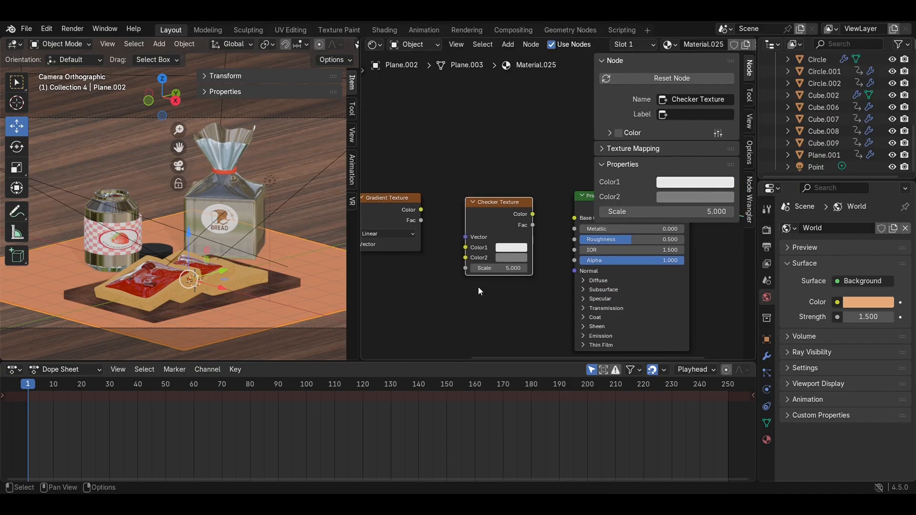
Step: Link the Checker Texture's color to Base Color, delete the Gradient Texture node, and connect the Mapping vector to the Checker Texture
{"action": "left_click_drag", "start_coordinate": [534, 214], "coordinate": [575, 218]}
{"action": "middle_click_drag", "start_coordinate": [535, 233], "coordinate": [602, 226]}
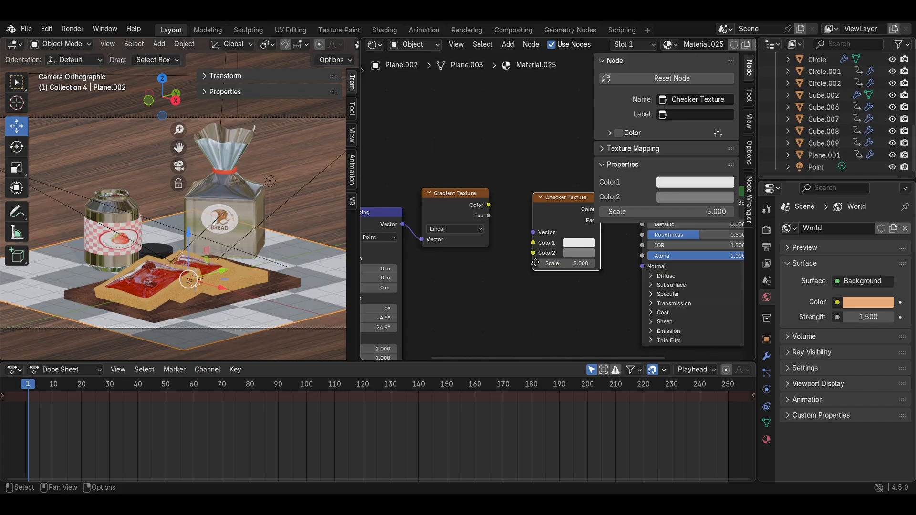
{"action": "left_click", "coordinate": [466, 205]}
{"action": "key", "text": "x"}
{"action": "left_click_drag", "start_coordinate": [402, 223], "coordinate": [532, 231]}
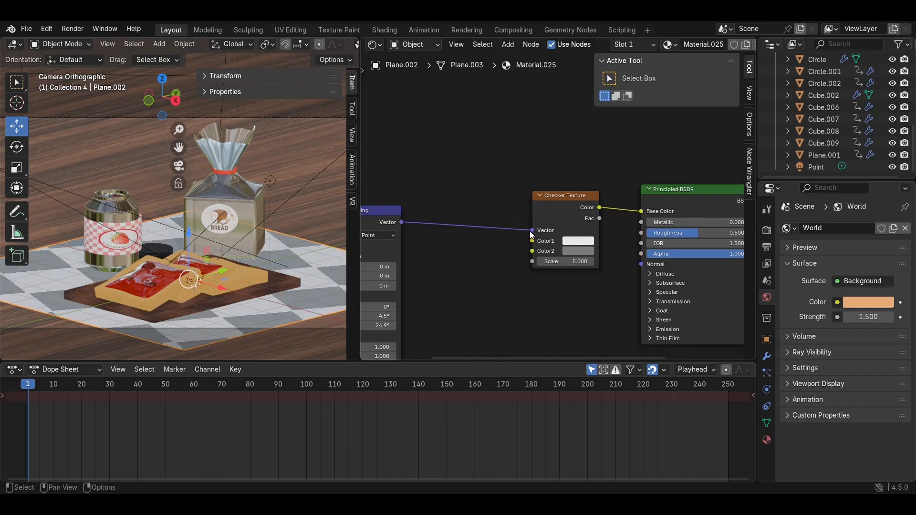
Step: Set the Checker Texture's second color to a deep crimson and its scale to 5.400
{"action": "scroll", "coordinate": [490, 293], "scroll_direction": "up", "scroll_amount": 2}
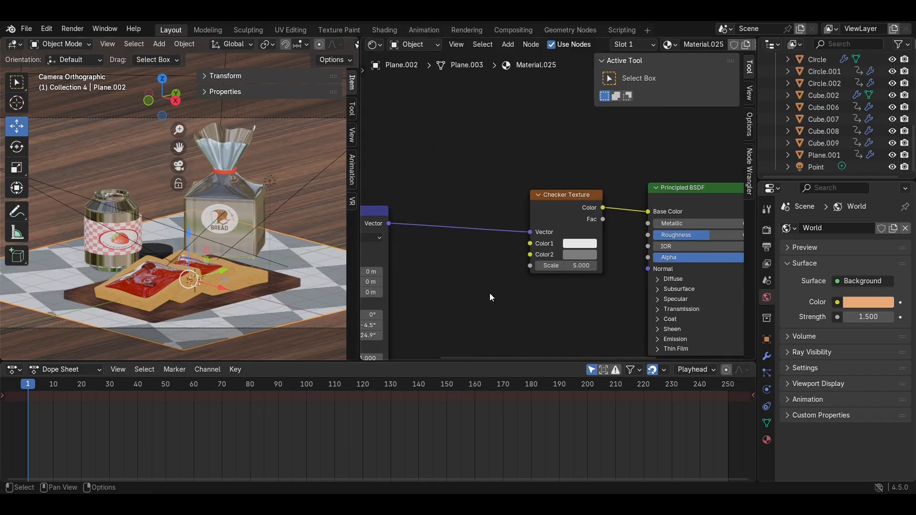
{"action": "left_click", "coordinate": [586, 252]}
{"action": "left_click", "coordinate": [577, 261]}
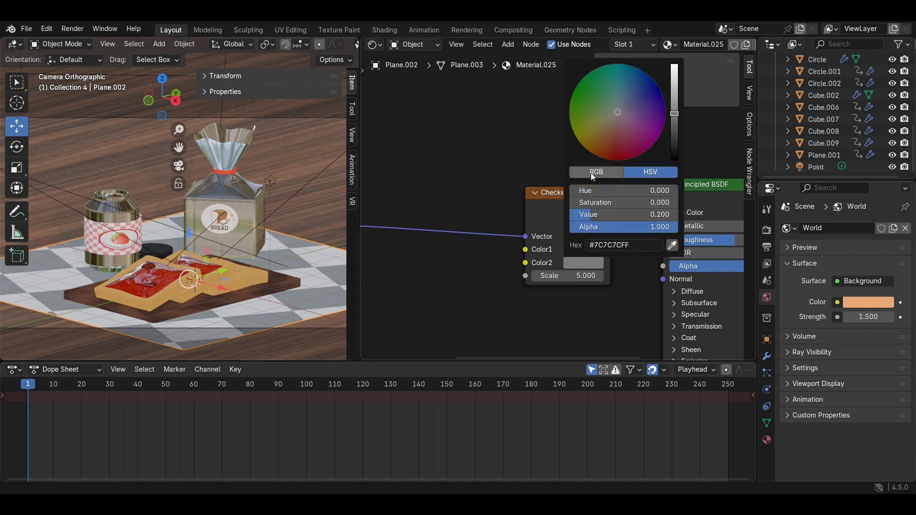
{"action": "mouse_move", "coordinate": [617, 114]}
{"action": "left_mouse_down"}
{"action": "mouse_move", "coordinate": [602, 152]}
{"action": "mouse_move", "coordinate": [650, 120]}
{"action": "mouse_move", "coordinate": [589, 119]}
{"action": "mouse_move", "coordinate": [602, 101]}
{"action": "mouse_move", "coordinate": [644, 111]}
{"action": "mouse_move", "coordinate": [653, 131]}
{"action": "mouse_move", "coordinate": [633, 130]}
{"action": "mouse_move", "coordinate": [644, 140]}
{"action": "mouse_move", "coordinate": [637, 119]}
{"action": "mouse_move", "coordinate": [676, 82]}
{"action": "mouse_move", "coordinate": [675, 99]}
{"action": "left_mouse_up"}
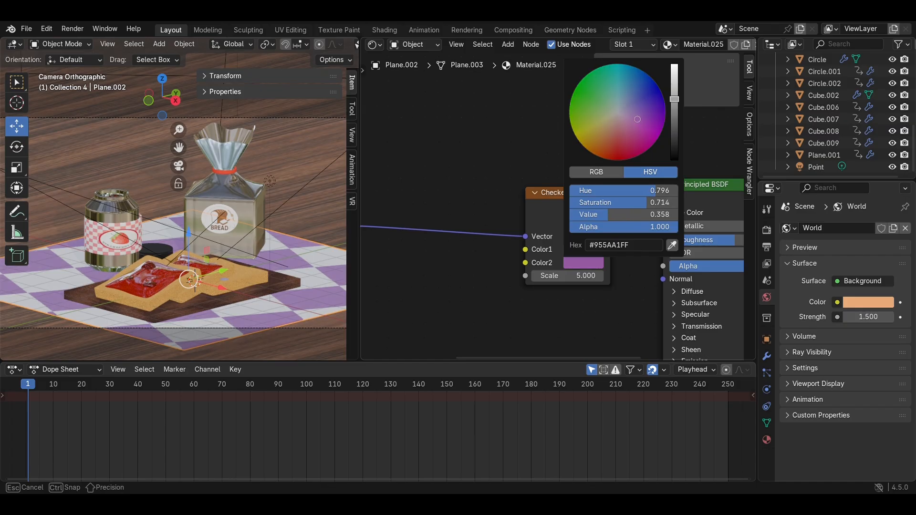
{"action": "mouse_move", "coordinate": [568, 276]}
{"action": "left_mouse_down"}
{"action": "mouse_move", "coordinate": [616, 276]}
{"action": "mouse_move", "coordinate": [562, 276]}
{"action": "mouse_move", "coordinate": [573, 276]}
{"action": "left_mouse_up"}
{"action": "middle_click_drag", "start_coordinate": [567, 324], "coordinate": [483, 326]}
{"action": "left_click", "coordinate": [505, 264]}
{"action": "mouse_move", "coordinate": [553, 121]}
{"action": "left_mouse_down"}
{"action": "mouse_move", "coordinate": [491, 138]}
{"action": "mouse_move", "coordinate": [513, 157]}
{"action": "mouse_move", "coordinate": [548, 160]}
{"action": "left_mouse_up"}
{"action": "left_click", "coordinate": [488, 268]}
{"action": "scroll", "coordinate": [239, 311], "scroll_direction": "down", "scroll_amount": 3}
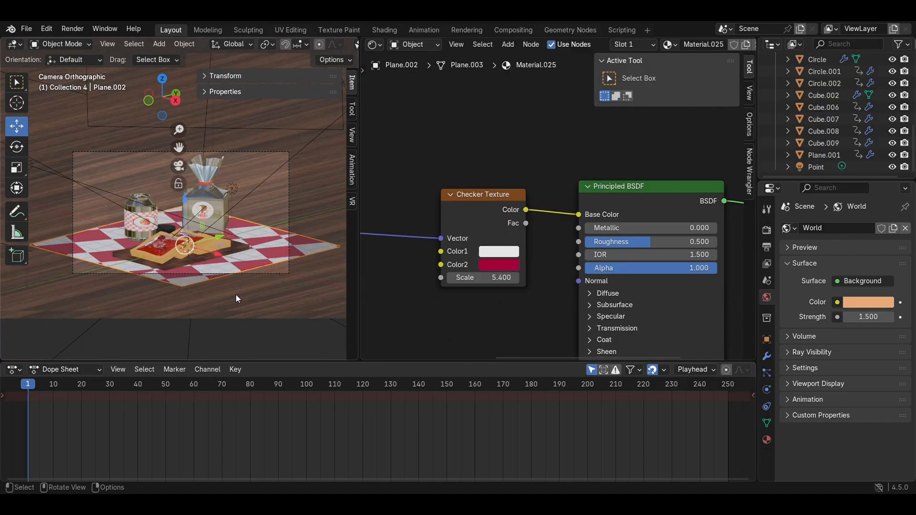
Step: Save the file, check the red checkered cloth in rendered shading, and return to Material Preview
{"action": "scroll", "coordinate": [234, 291], "scroll_direction": "up", "scroll_amount": 2}
{"action": "key", "text": "ctrl+s"}
{"action": "key", "text": "z"}
{"action": "left_click", "coordinate": [240, 232]}
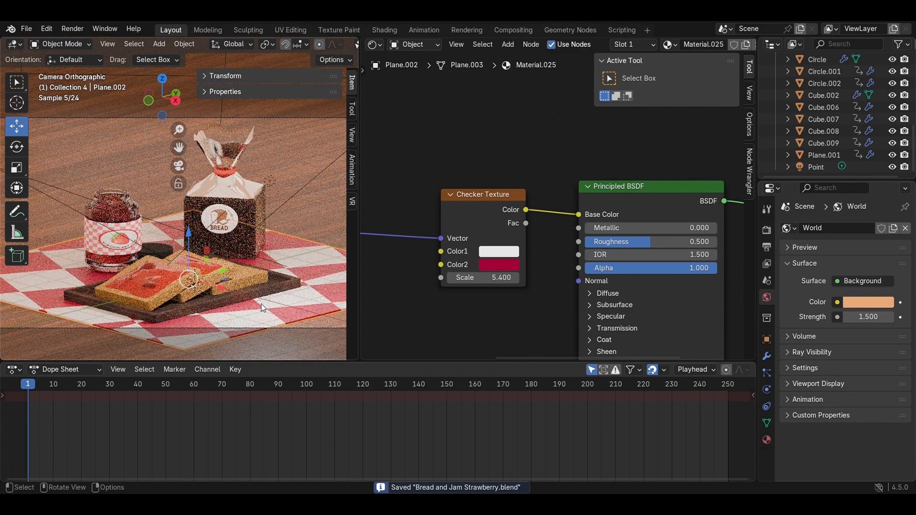
{"action": "key", "text": "z"}
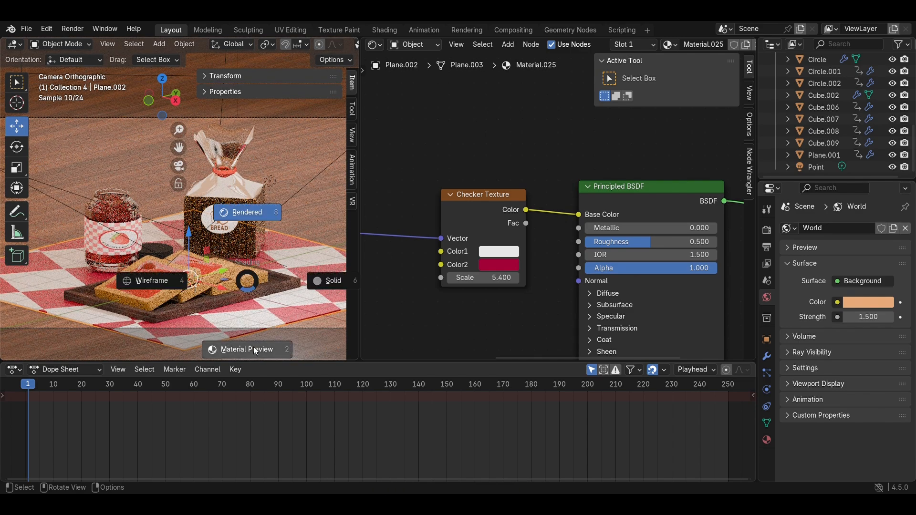
{"action": "left_click", "coordinate": [256, 352]}
Step: Shift the Checker Texture's second color to a more magenta pink and save the file
{"action": "left_click", "coordinate": [496, 265]}
{"action": "left_click_drag", "start_coordinate": [549, 155], "coordinate": [554, 152]}
{"action": "scroll", "coordinate": [279, 258], "scroll_direction": "down", "scroll_amount": 3}
{"action": "key", "text": "ctrl+s"}
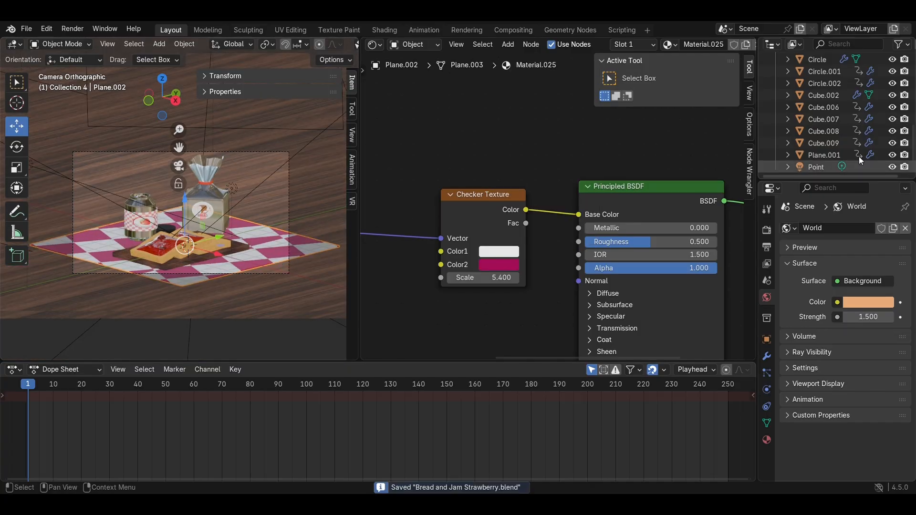